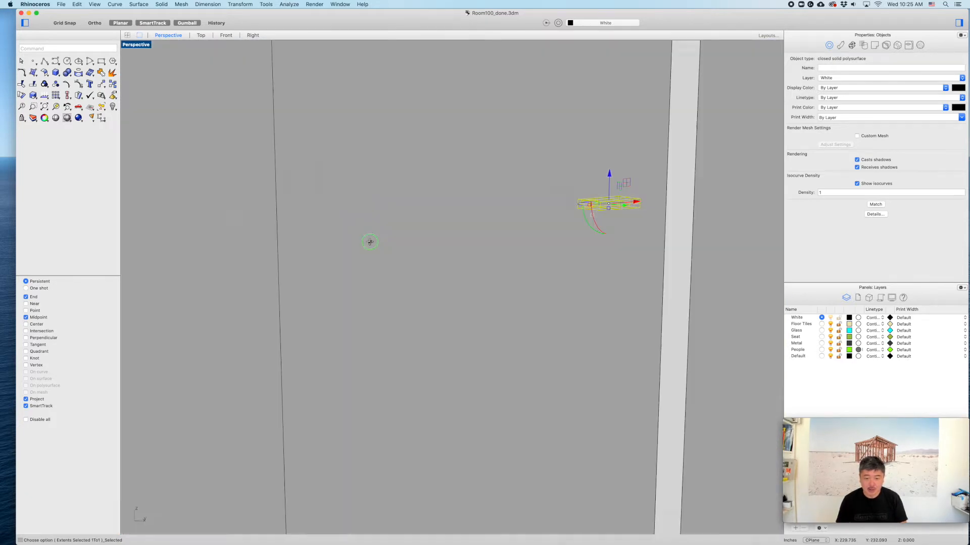
right_click_drag(369, 242, 452, 273)
key("Escape")
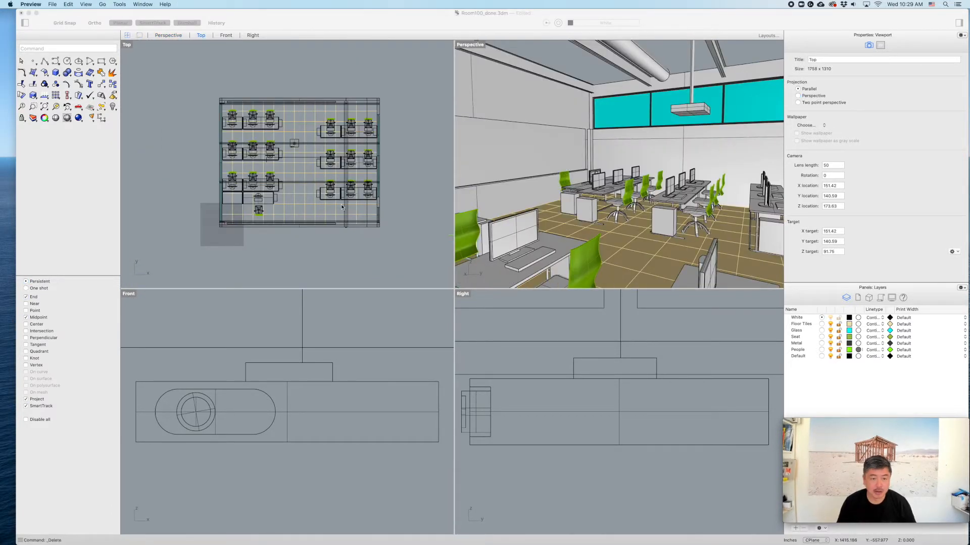
- Maximize the Top viewport and open the document's annotation style settings, moving the settings window clear of the plan
left_click(126, 45)
double_click(127, 45)
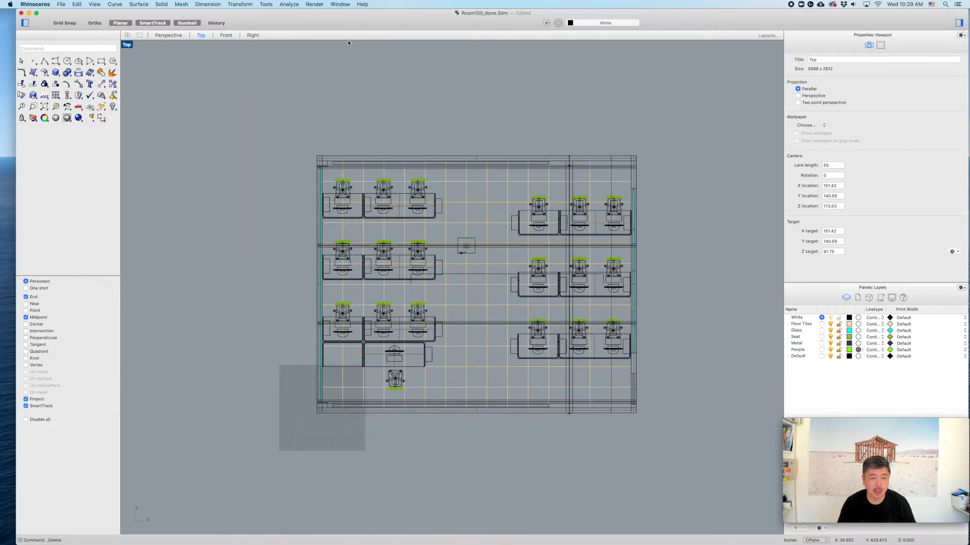
left_click(208, 4)
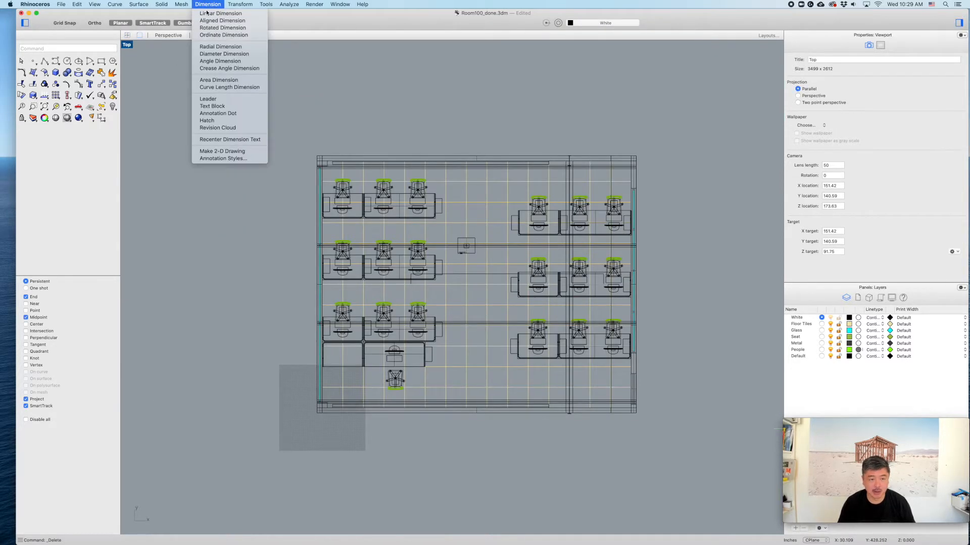
left_click(220, 161)
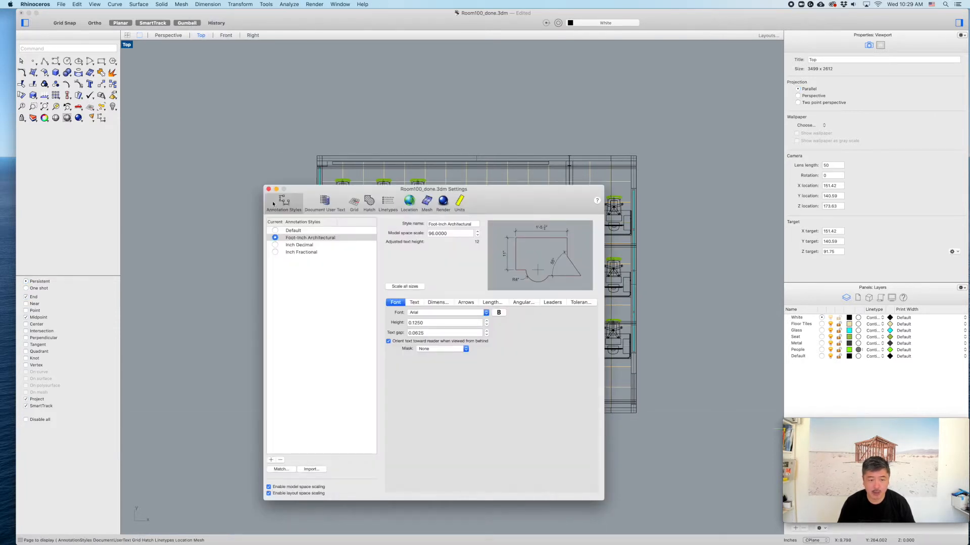
mouse_move(311, 186)
left_mouse_down()
mouse_move(398, 87)
mouse_move(220, 87)
left_mouse_up()
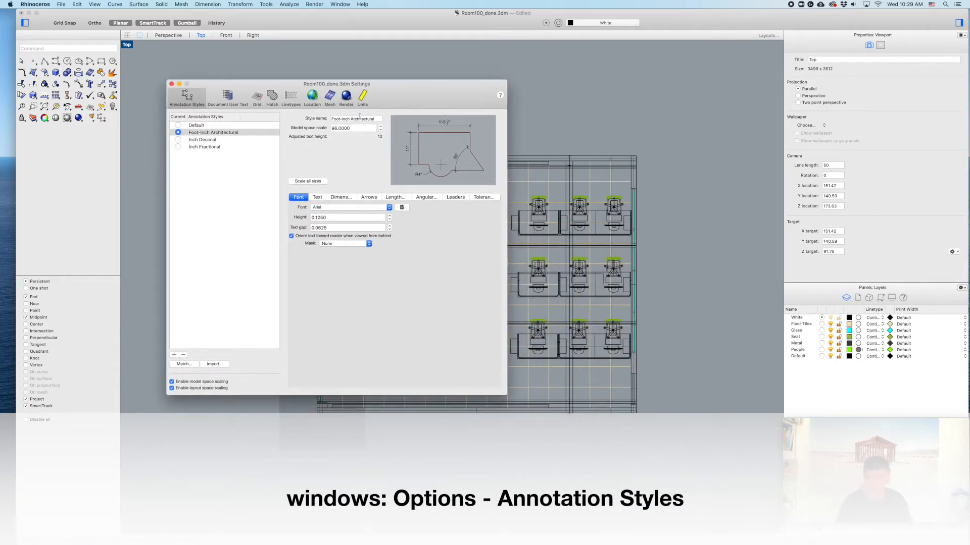
- Make Default the current annotation style
left_click(196, 125)
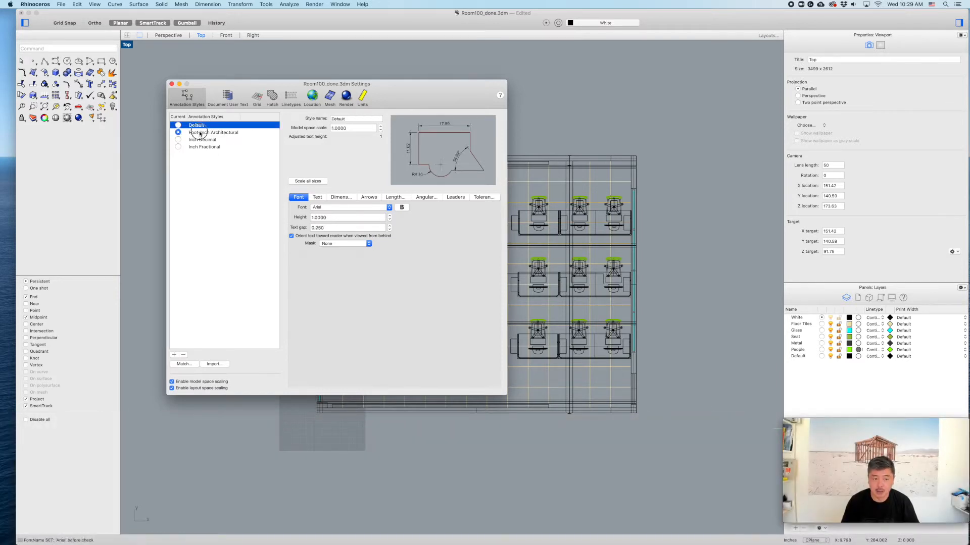
left_click(177, 125)
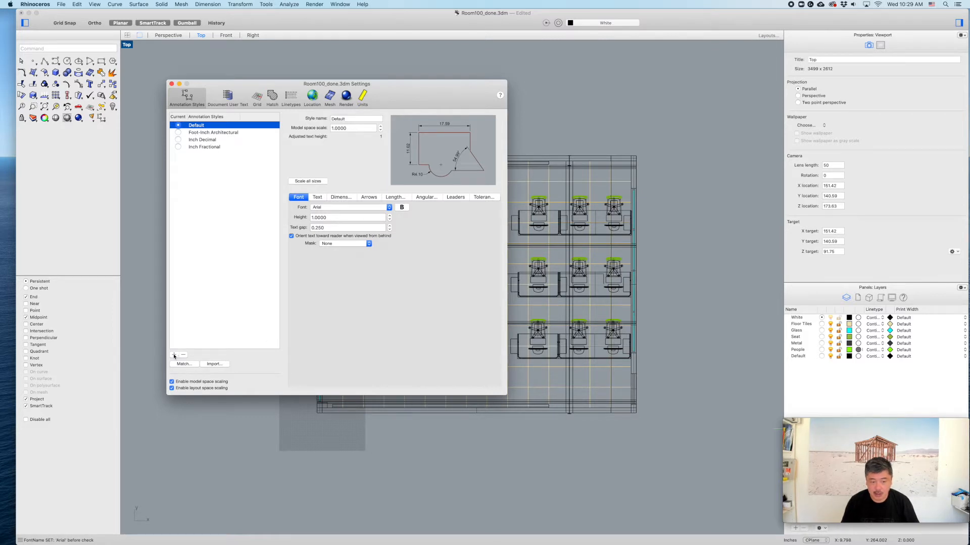
- Add an annotation style copied from Foot-Inch Architectural, make Foot-Inch Architectural the current style, and close the settings
left_click(174, 354)
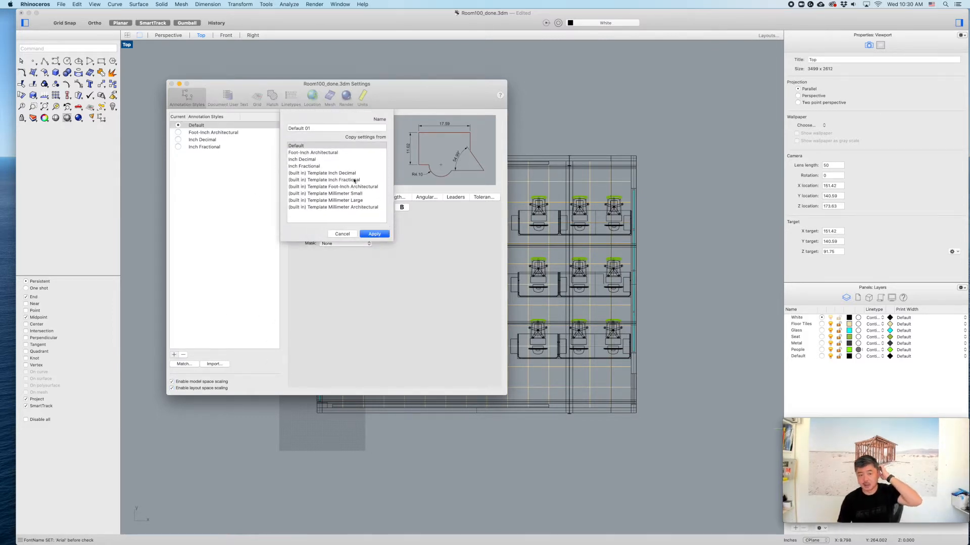
left_click(347, 152)
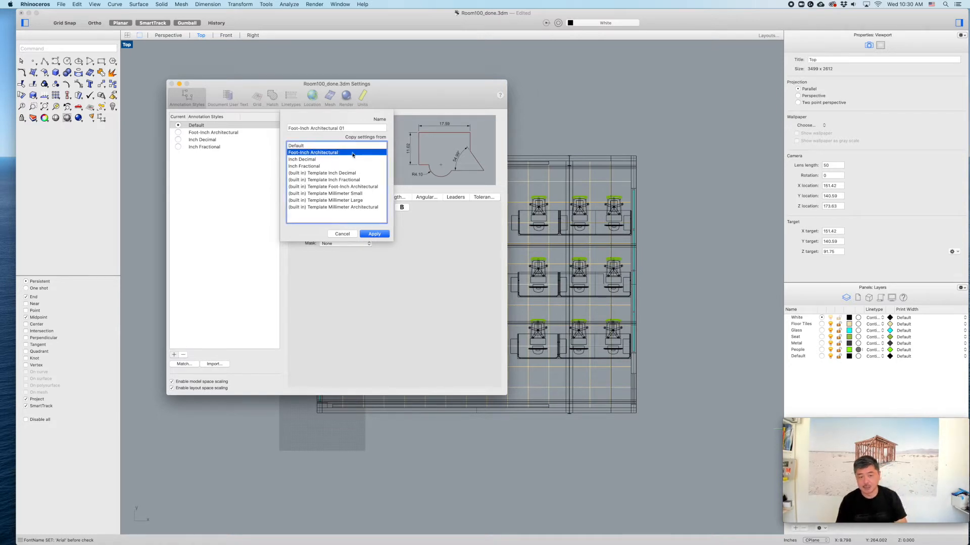
left_click(374, 234)
left_click(178, 132)
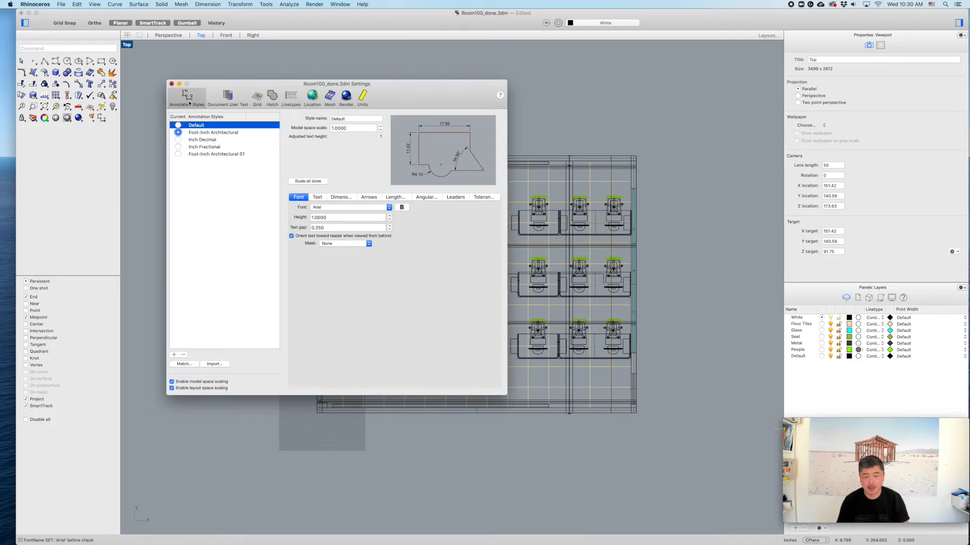
left_click(172, 84)
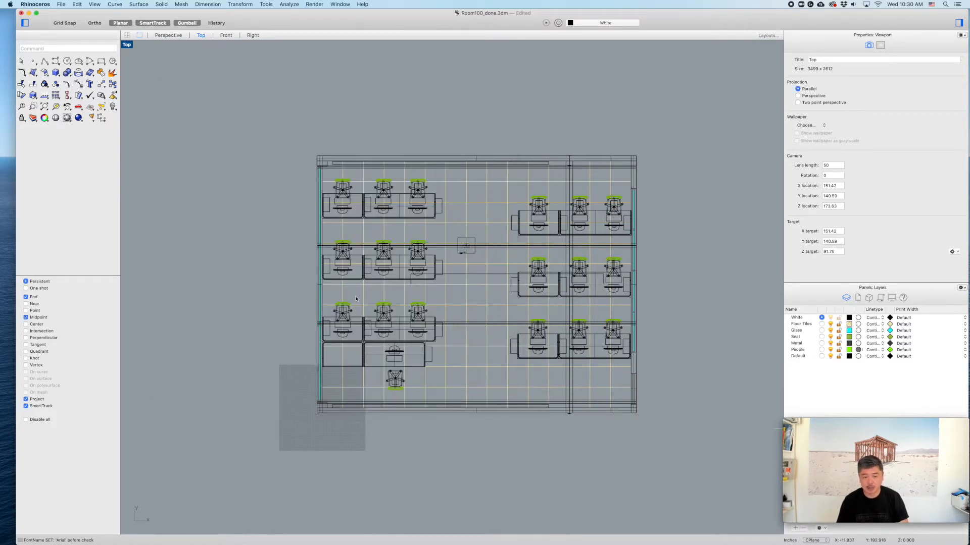
- Dimension the room's inside width between its two lower interior corners, placing the dimension line about 60 inches below the plan
left_click(102, 119)
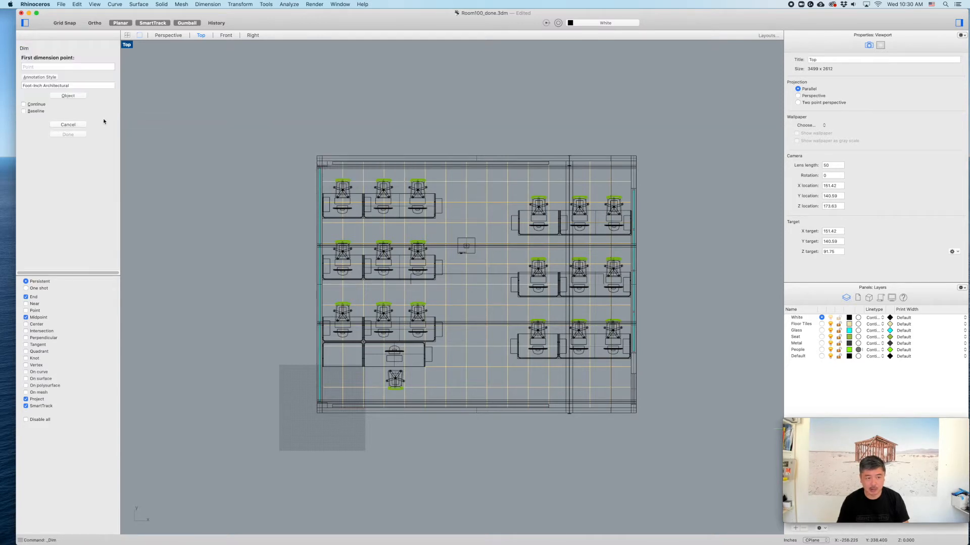
scroll(349, 422, "up", 8)
left_click(398, 333)
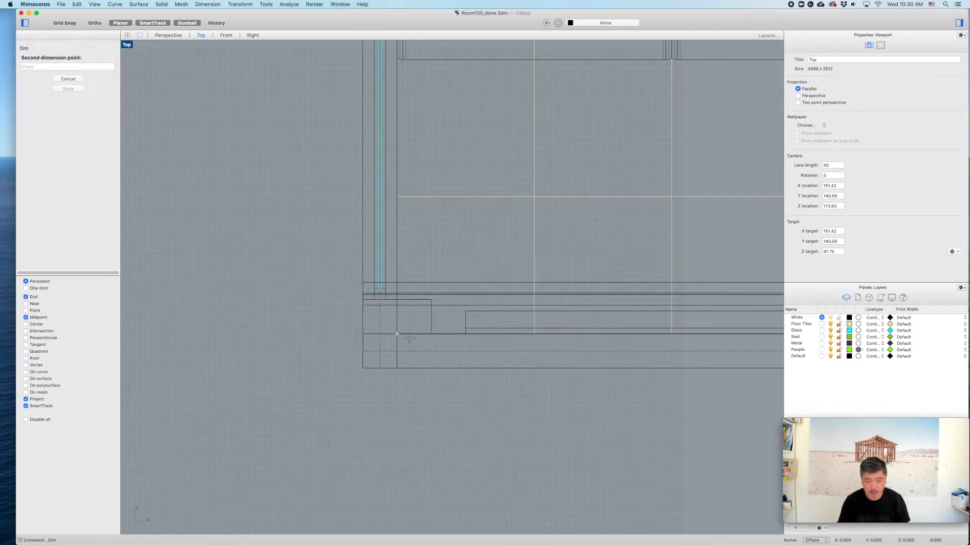
scroll(398, 333, "down", 5)
scroll(540, 363, "up", 3)
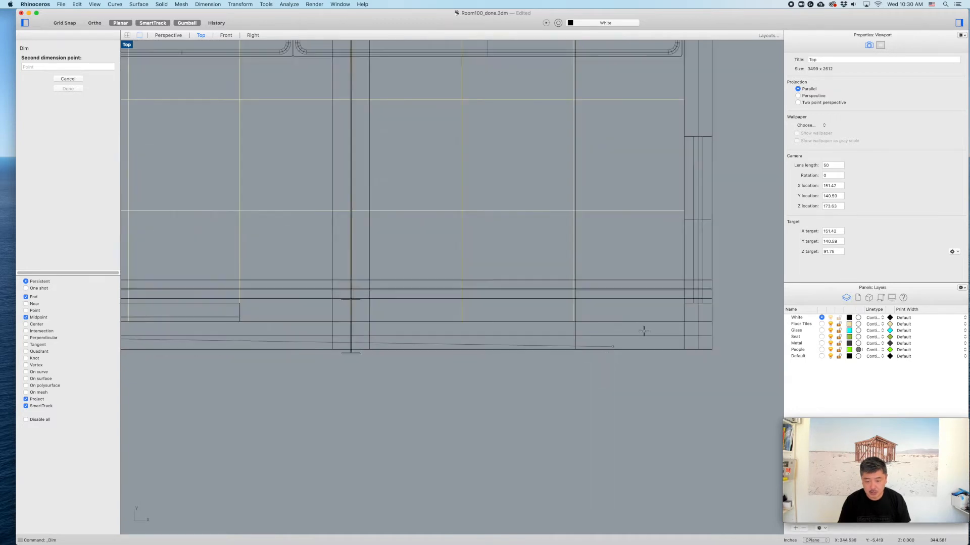
left_click(682, 323)
scroll(670, 407, "down", 3)
scroll(669, 407, "down", 6)
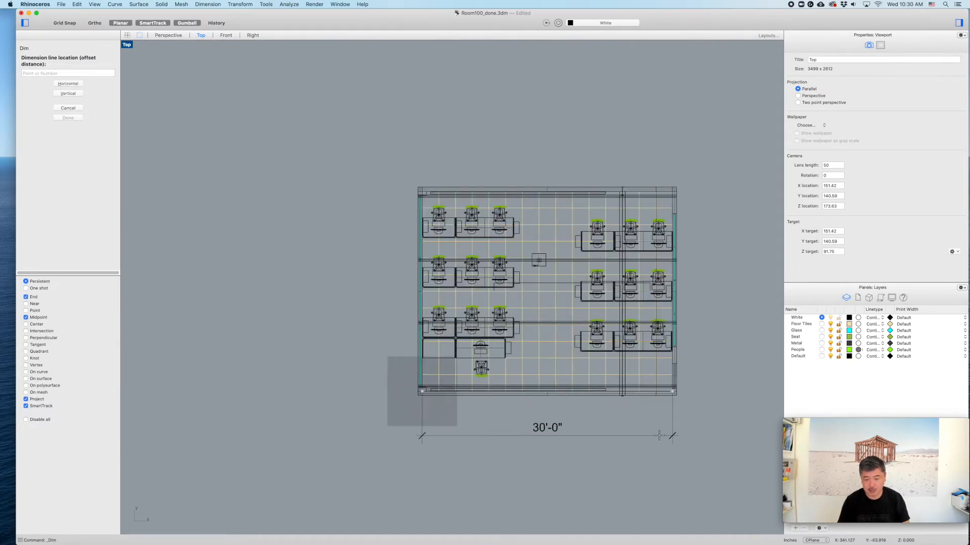
left_click(662, 434)
- Dimension the room's inside depth between the lower and upper right interior corners, placing the line about 50 inches outside the right wall
scroll(689, 381, "up", 15)
right_click(612, 418)
left_click(580, 430)
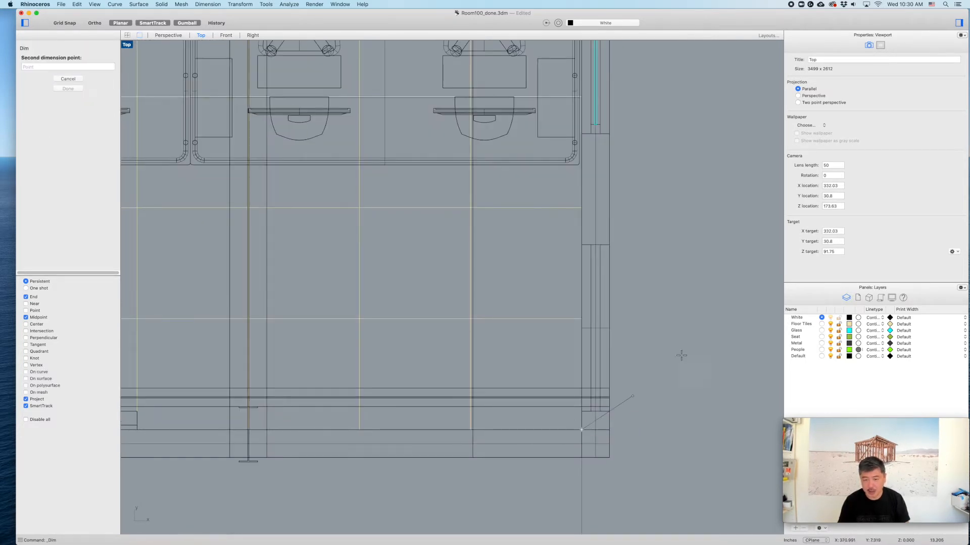
scroll(674, 339, "down", 10)
scroll(615, 187, "up", 8)
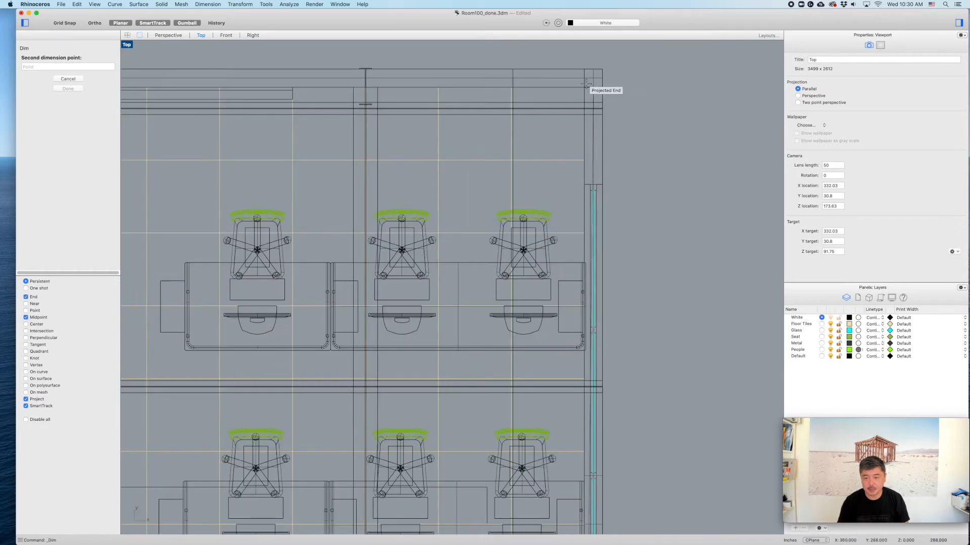
left_click(616, 90)
scroll(647, 237, "down", 6)
right_click_drag(647, 237, 626, 188)
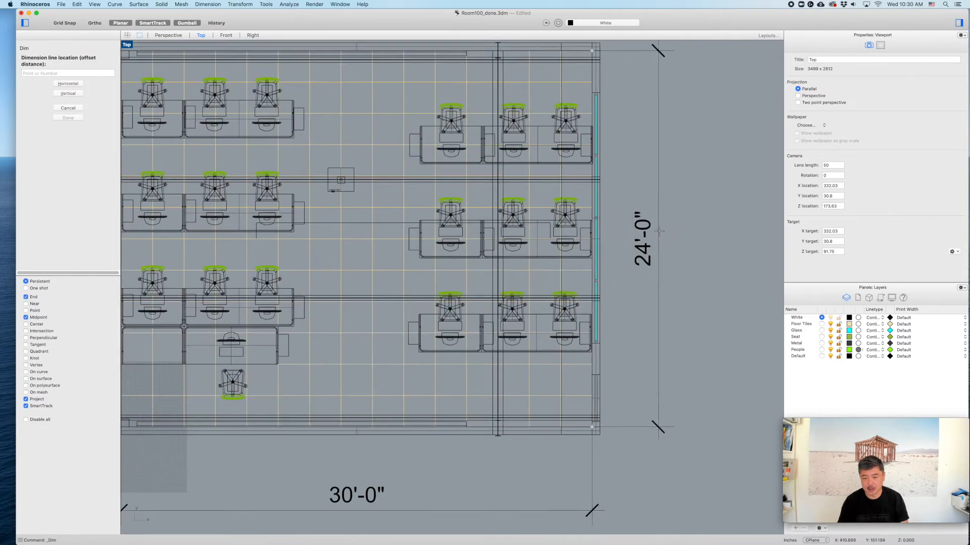
left_click(659, 253)
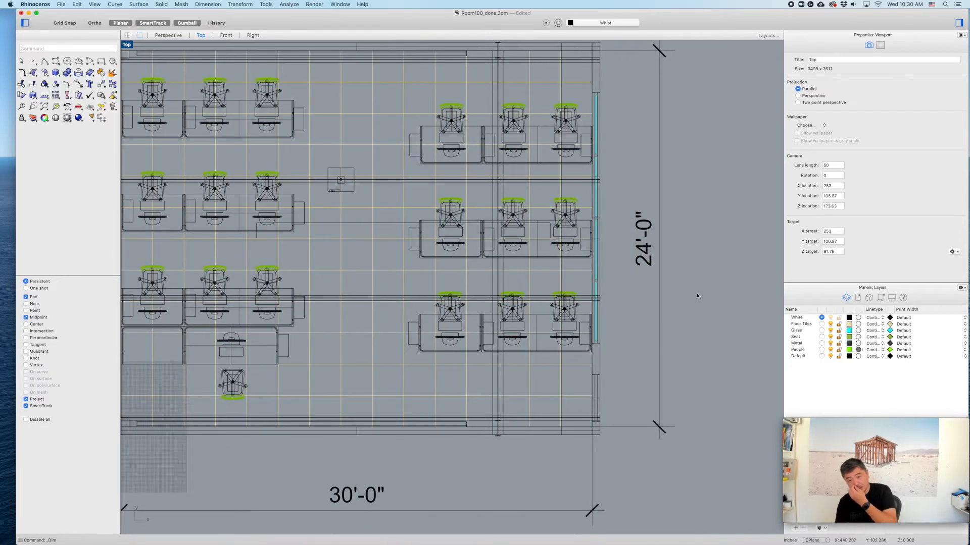
- Create a new layer named 0.5mm and make it the current layer
scroll(694, 299, "down", 3)
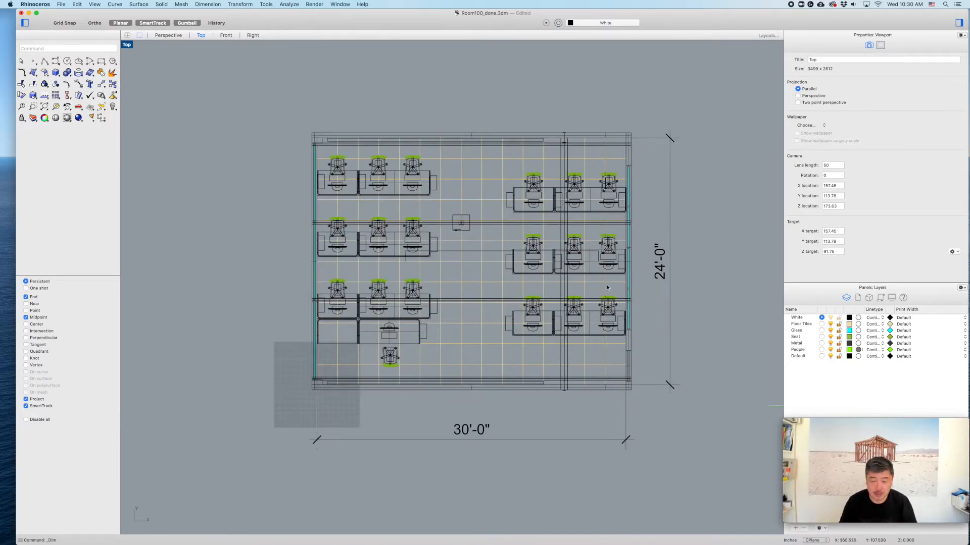
right_click_drag(650, 270, 612, 261)
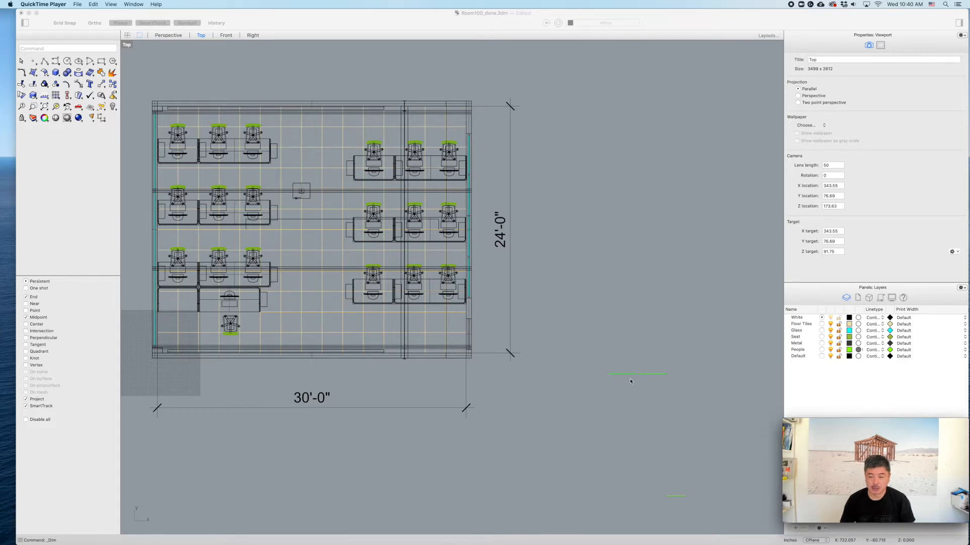
scroll(606, 349, "up", 5)
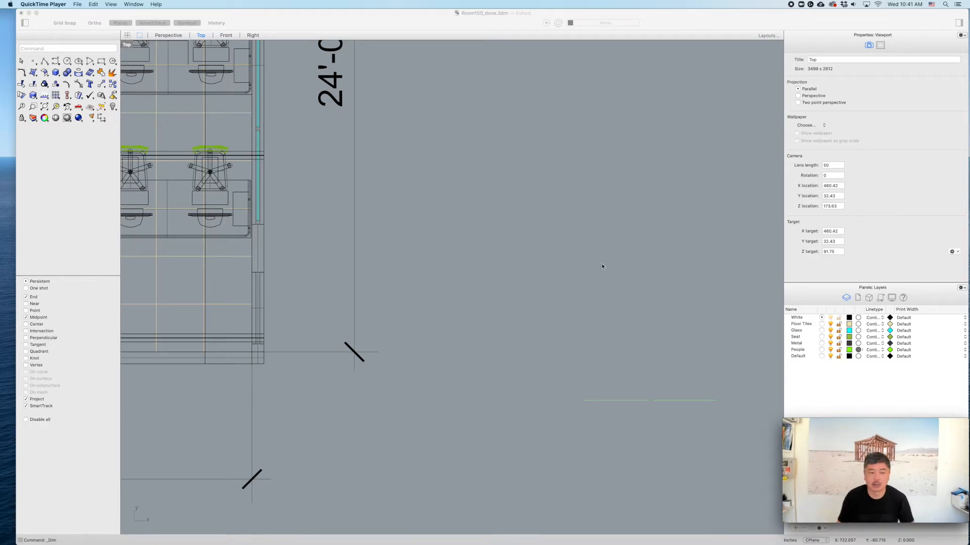
scroll(660, 175, "up", 2)
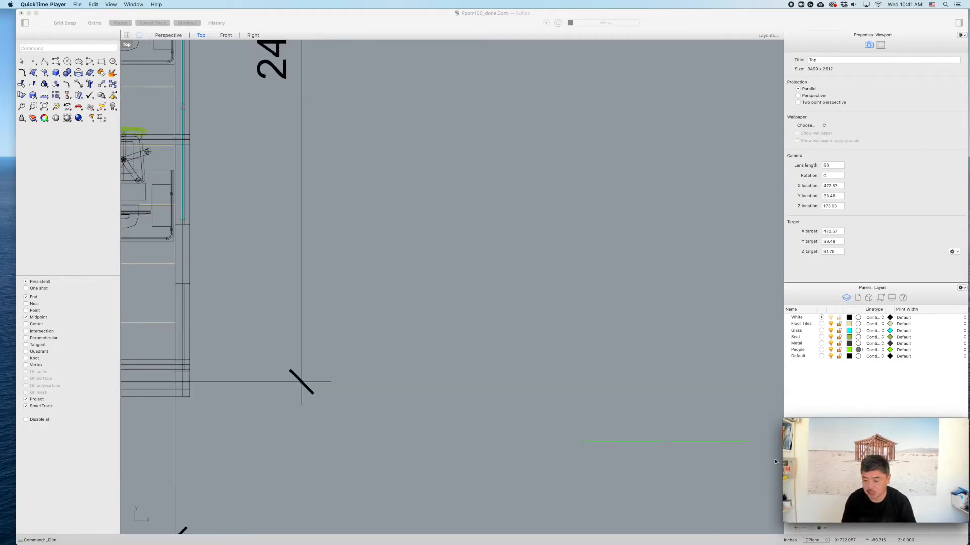
left_click(795, 531)
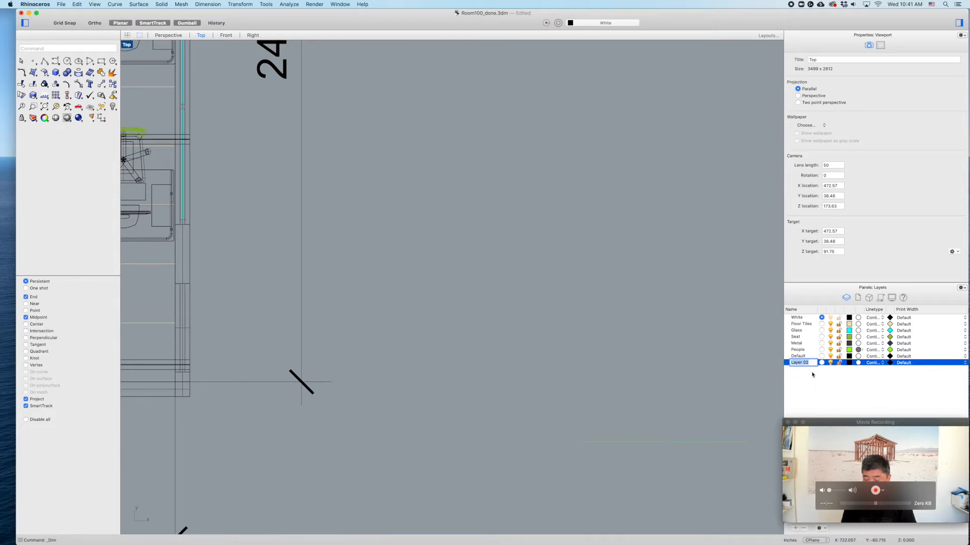
type("0")
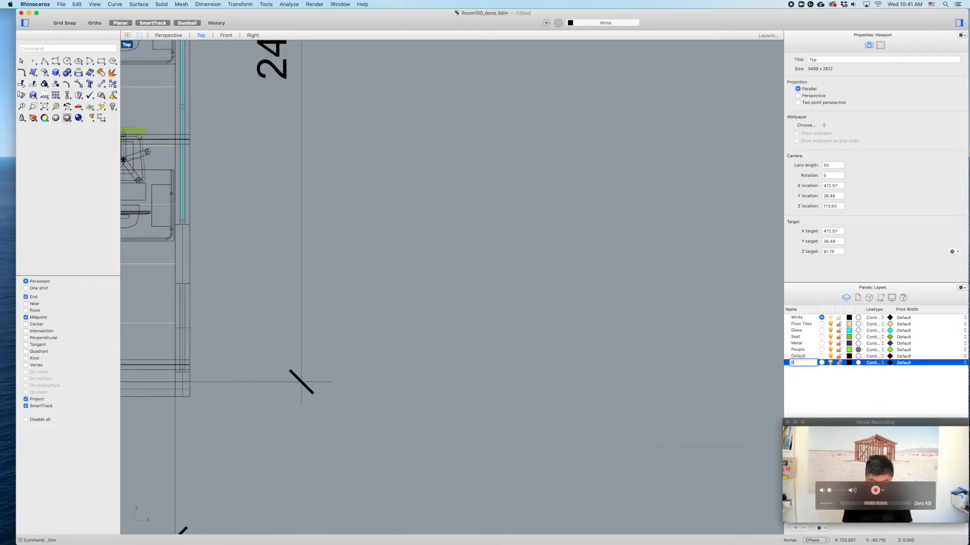
type(".55m")
key("Return")
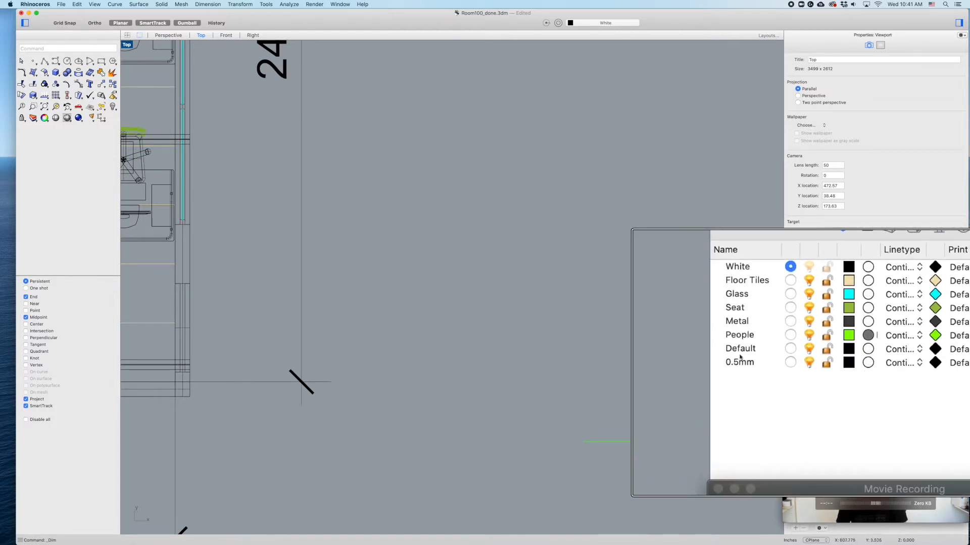
left_click(789, 363)
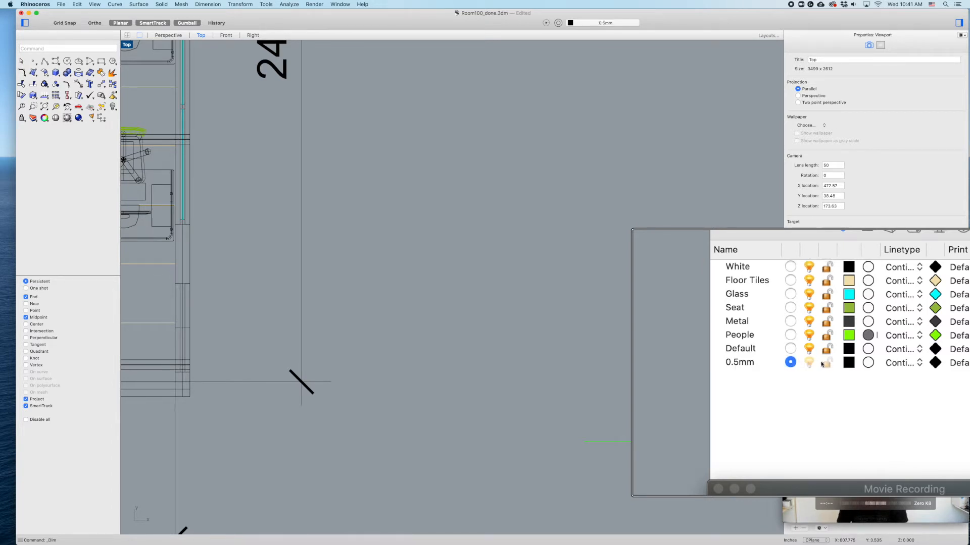
- Set the 0.5mm layer's display color to Red
left_click(849, 363)
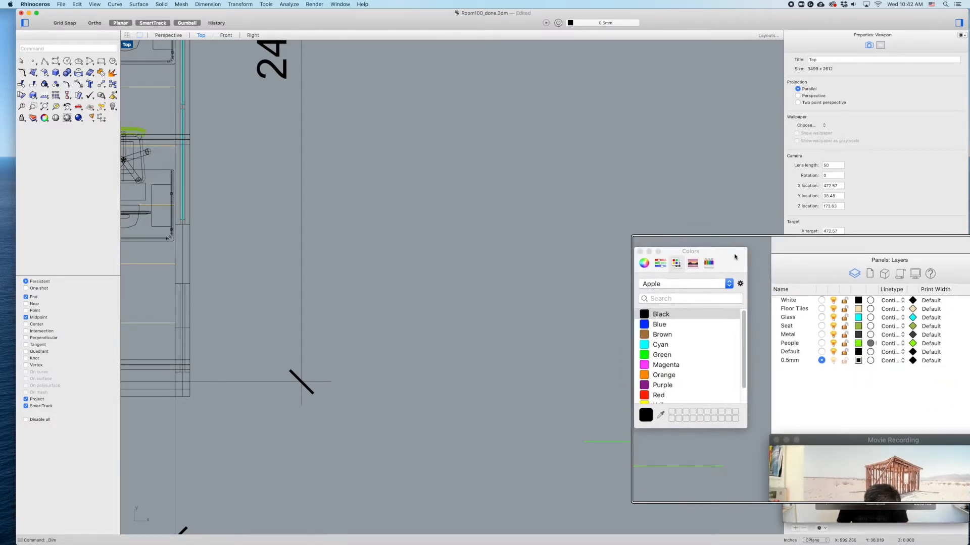
left_click_drag(734, 257, 753, 255)
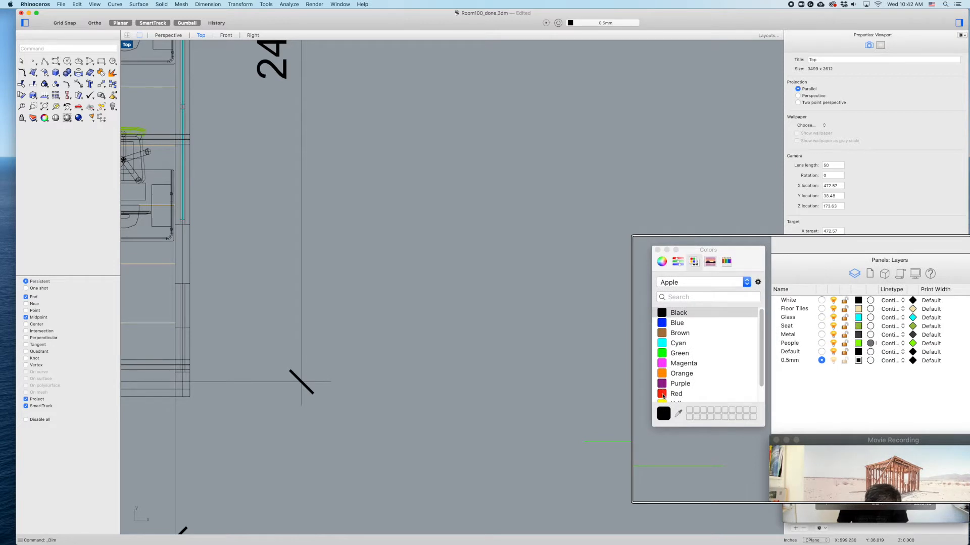
left_click(664, 393)
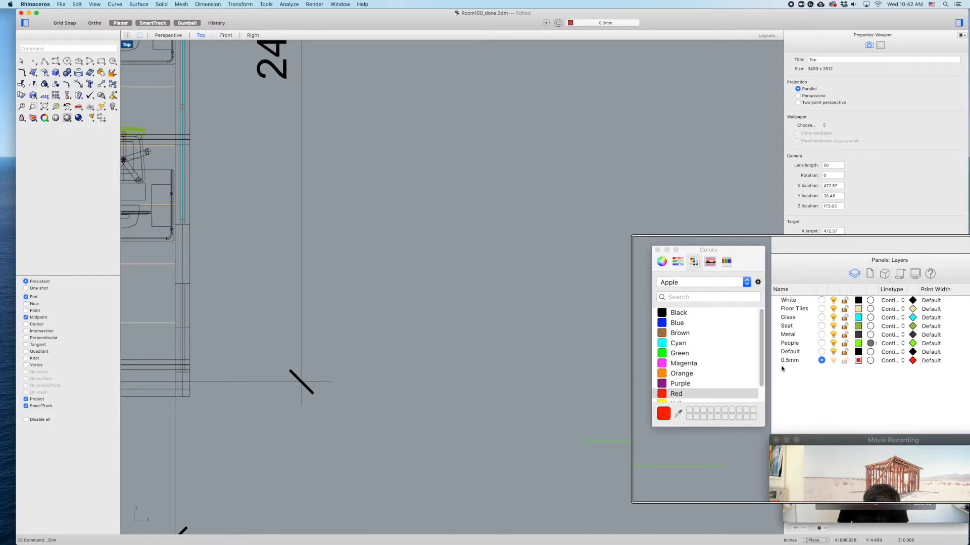
left_click(662, 250)
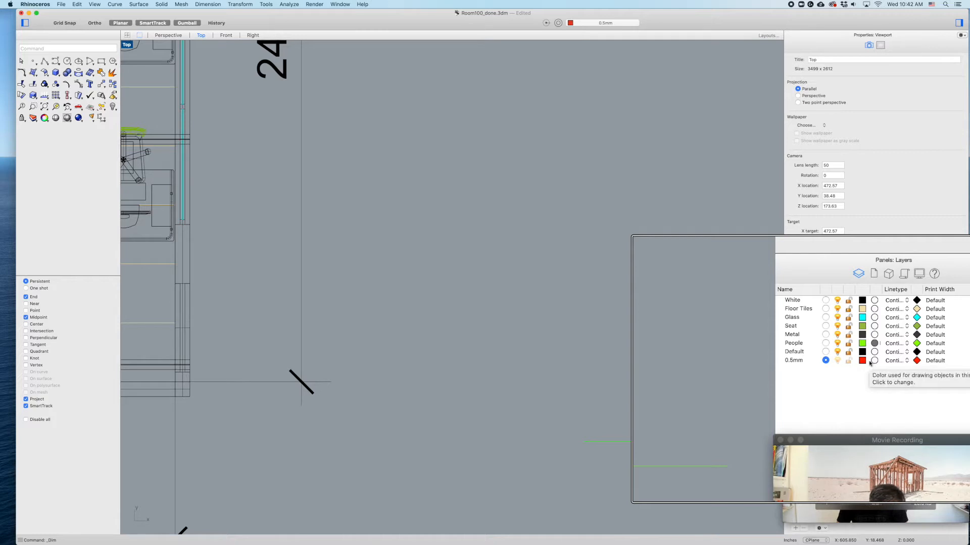
- Set the 0.5mm layer's linetype to Continuous and its print color to Black
left_click(893, 362)
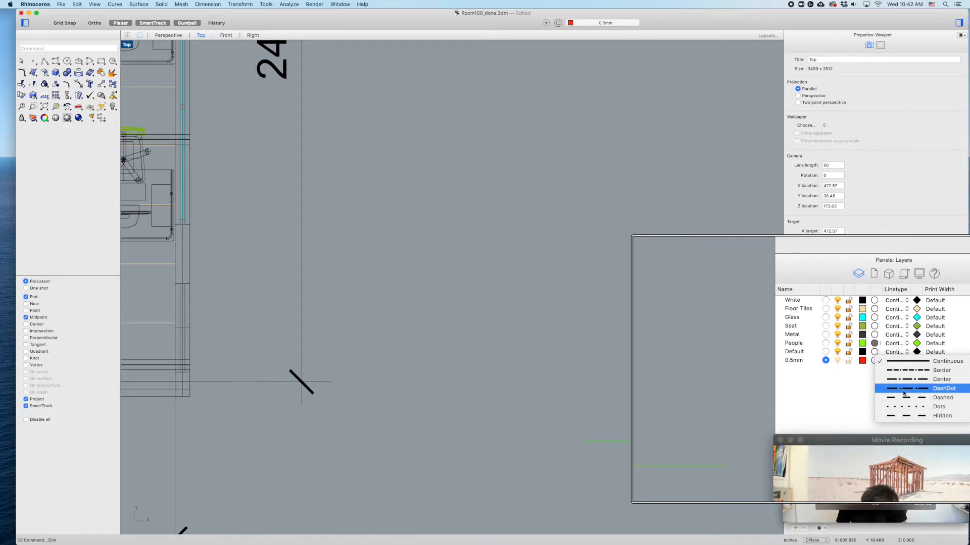
left_click(910, 362)
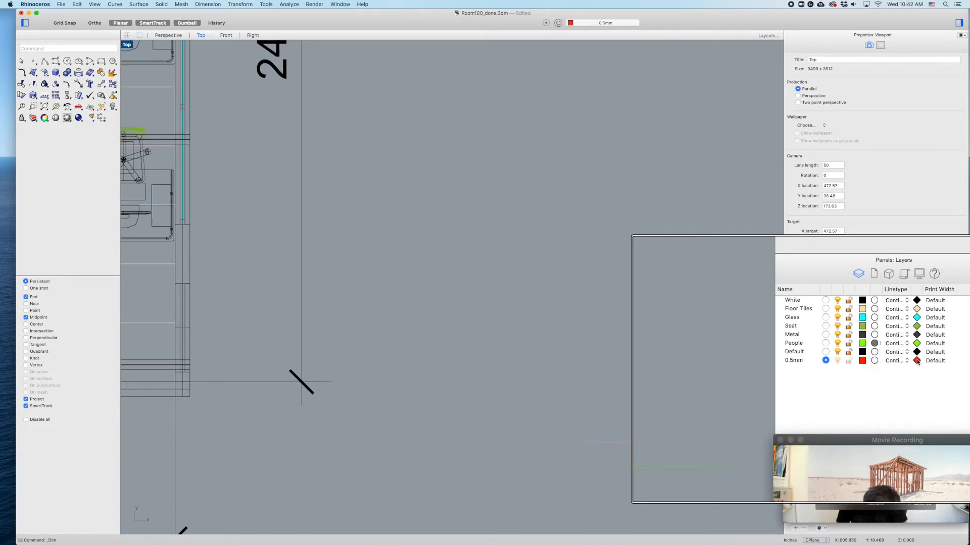
left_click(918, 360)
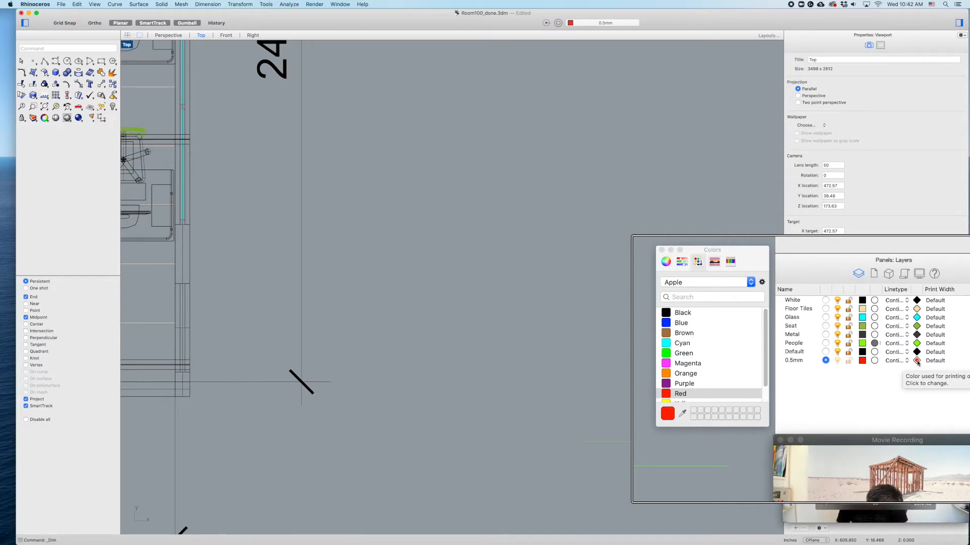
left_click(668, 313)
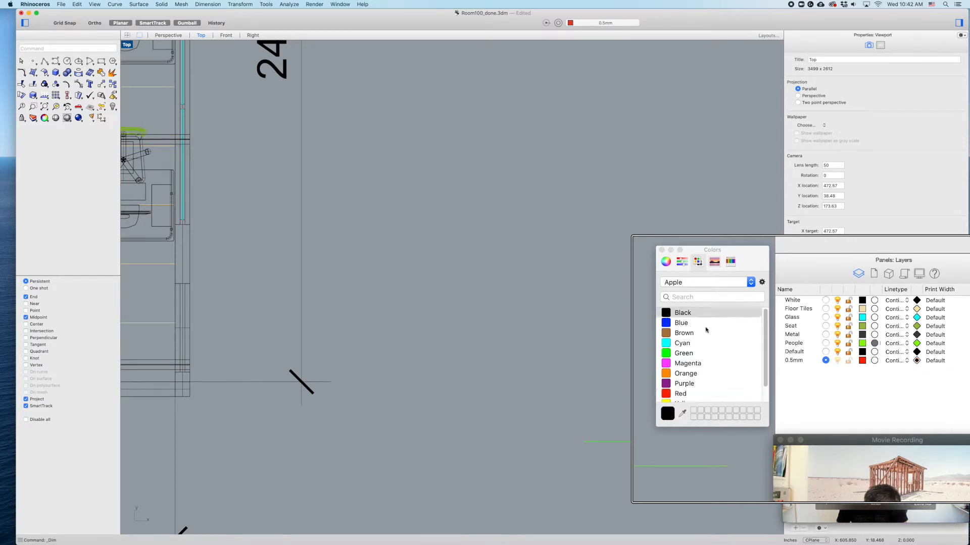
- Set the 0.5mm layer's print width to 0.5
scroll(727, 343, "down", 2)
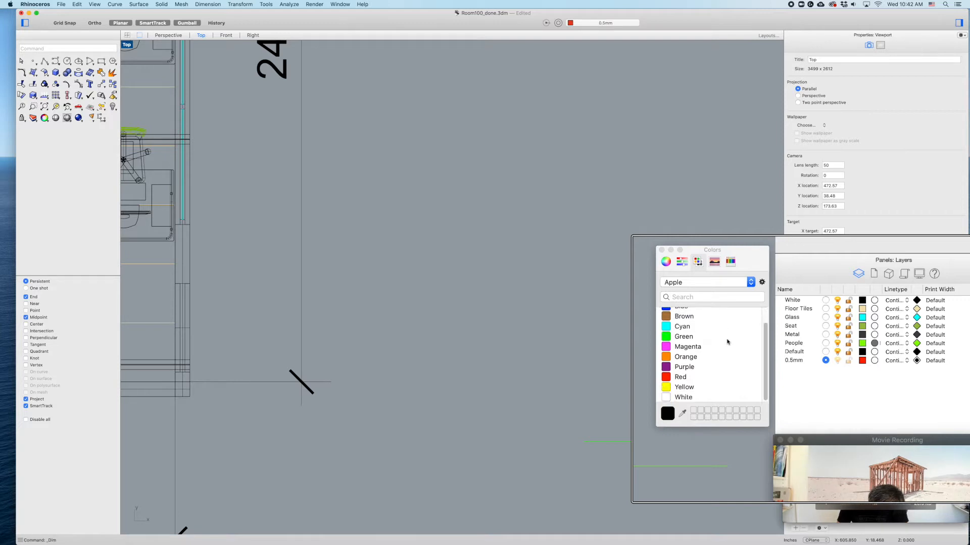
scroll(728, 343, "up", 2)
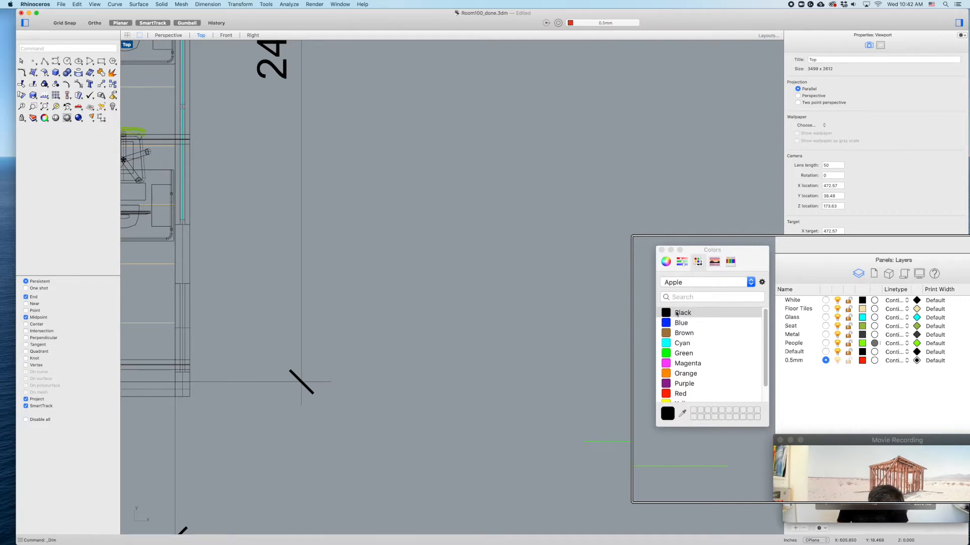
left_click(661, 250)
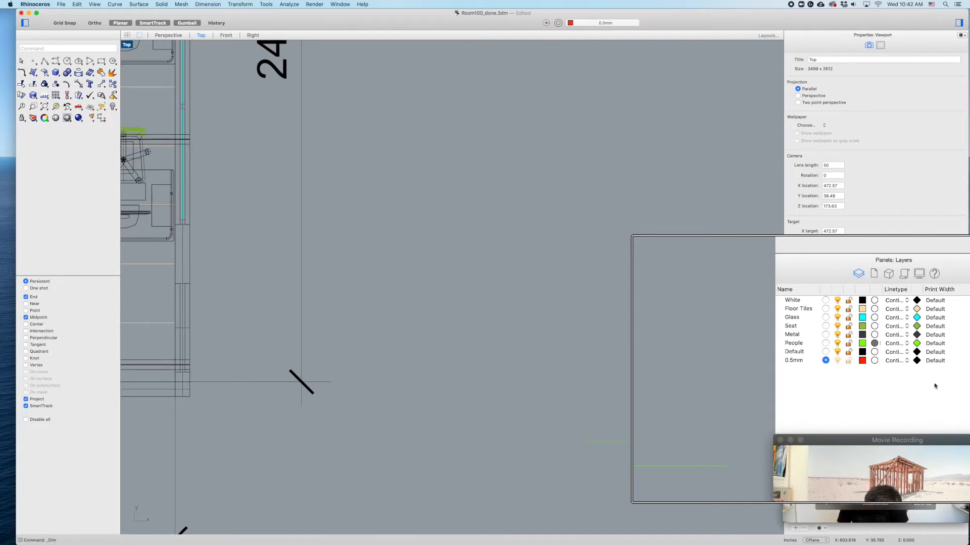
left_click(936, 361)
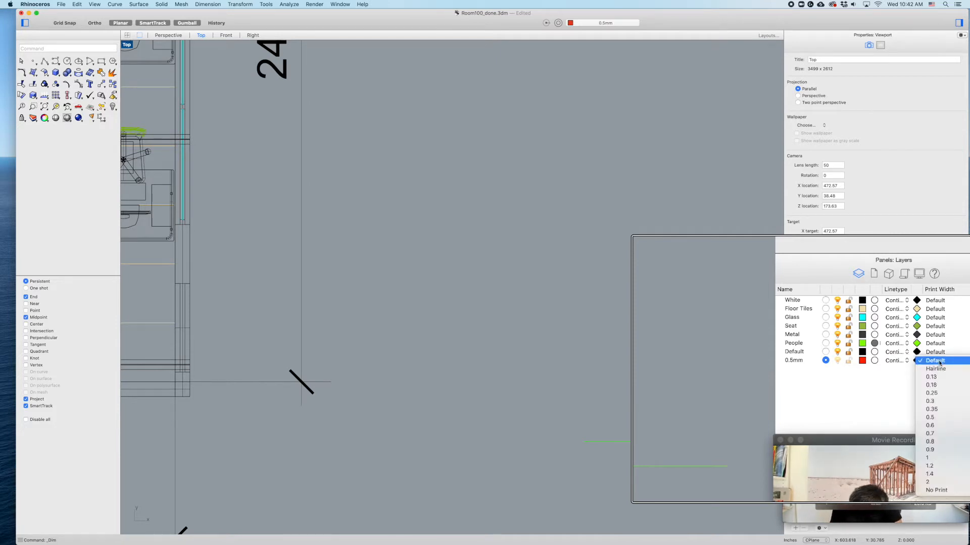
left_click(940, 418)
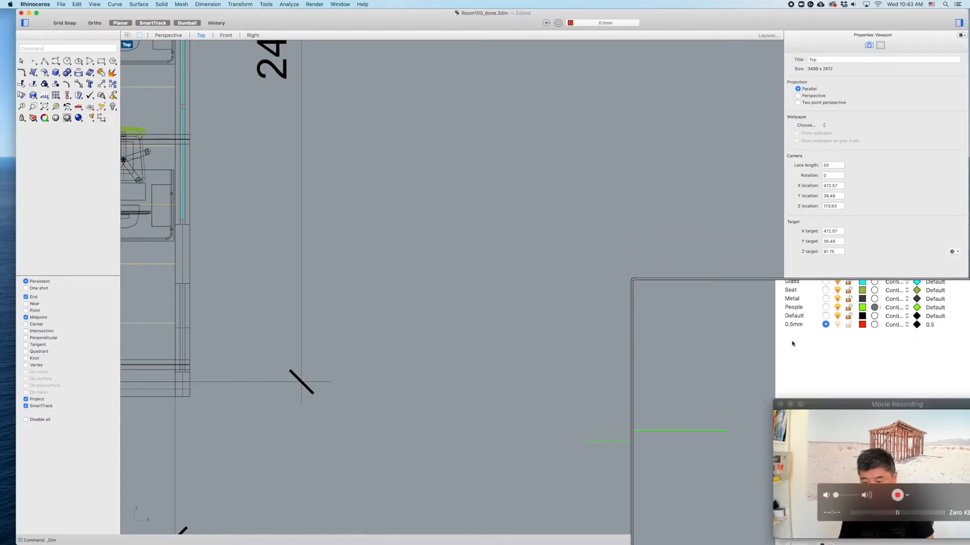
- Create another new layer named 0.25mm
scroll(793, 346, "up", 2, "ctrl")
scroll(798, 361, "down", 5, "ctrl")
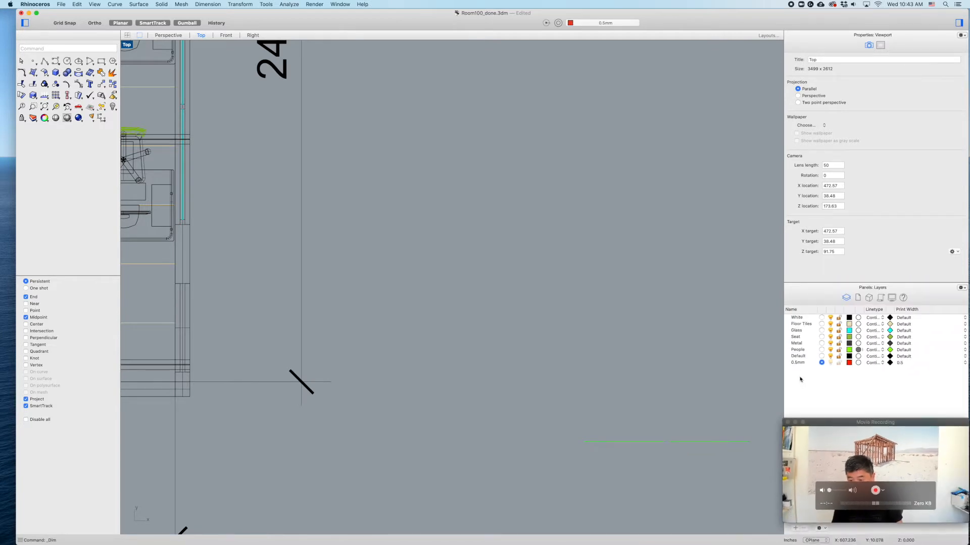
left_click(795, 528)
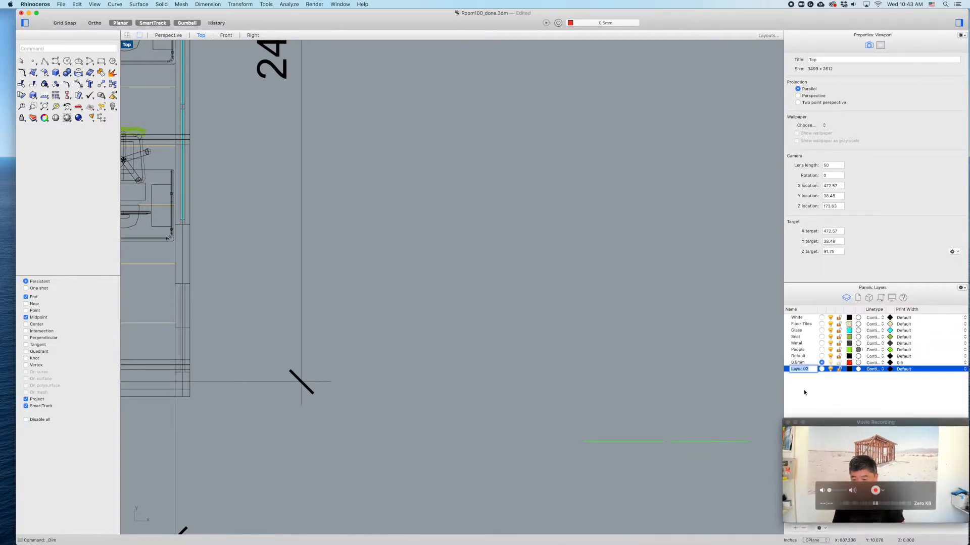
type("0.25mm")
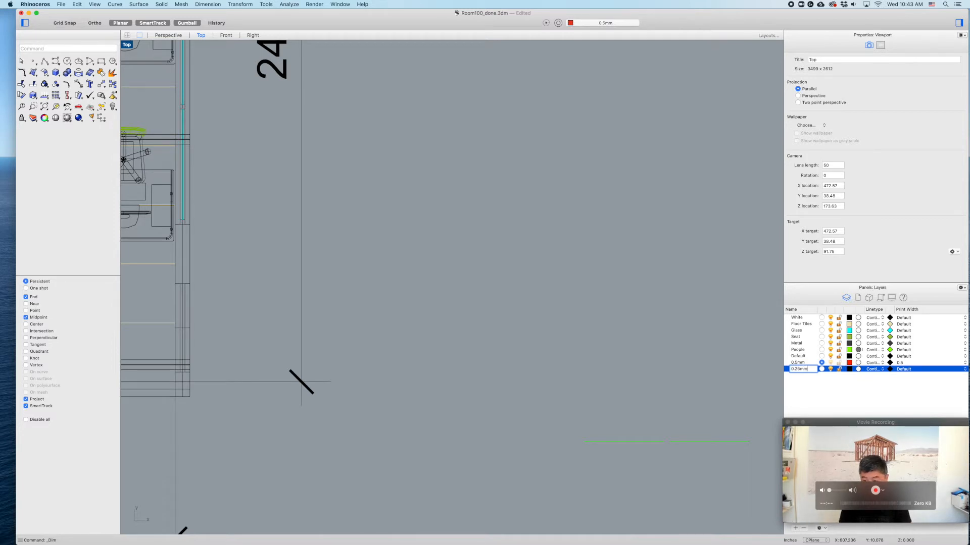
key("Return")
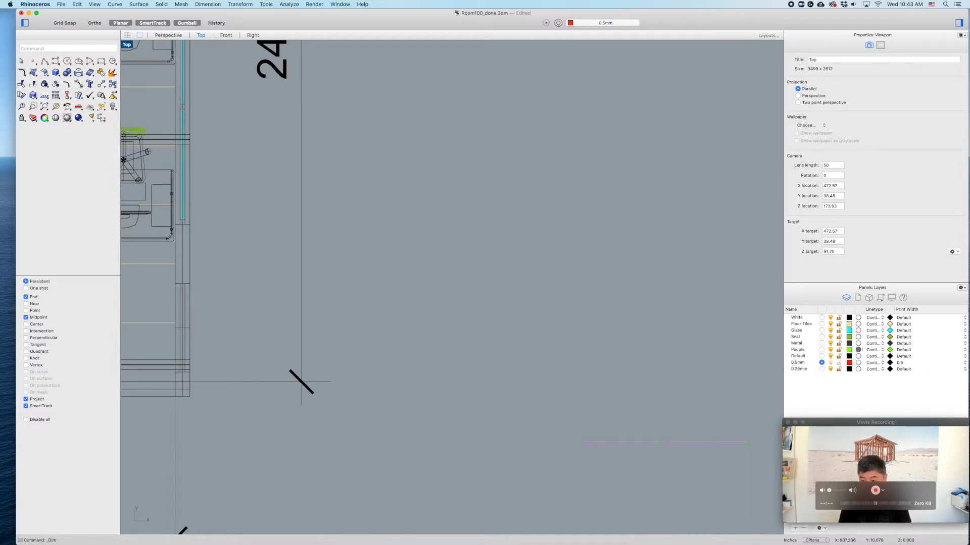
- Set the 0.25mm layer's display color to Blue
left_click(848, 370)
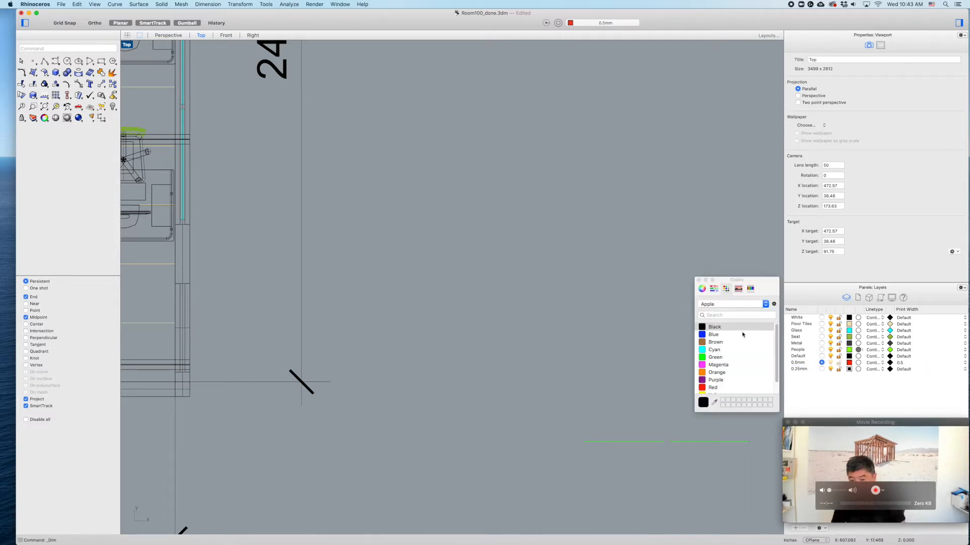
left_click(714, 335)
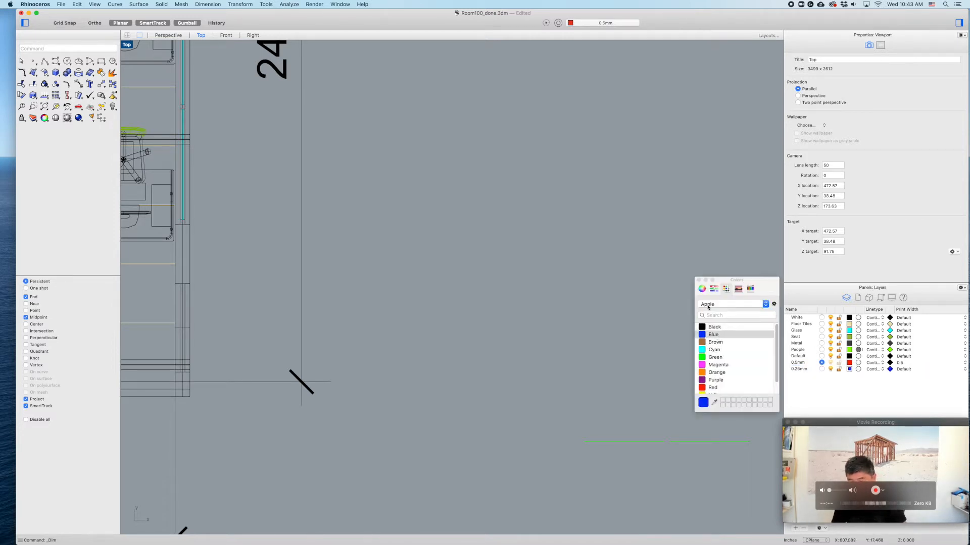
left_click(698, 280)
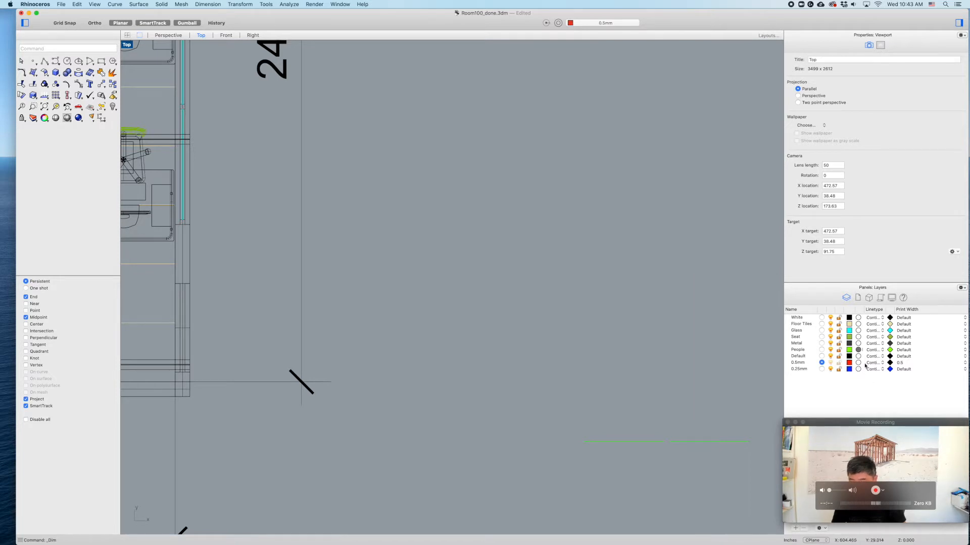
- Set the 0.25mm layer's print color to Black and its print width to 0.25
left_click(890, 369)
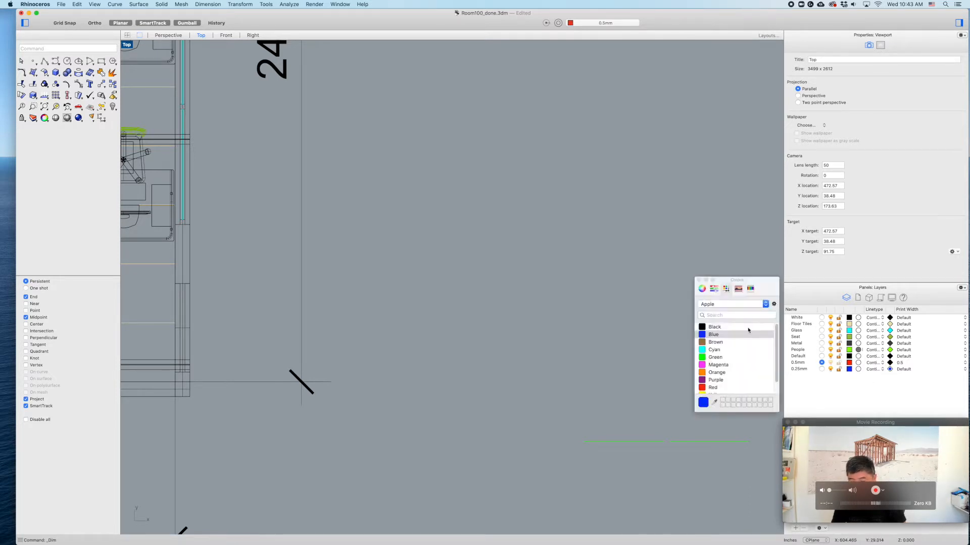
left_click(723, 328)
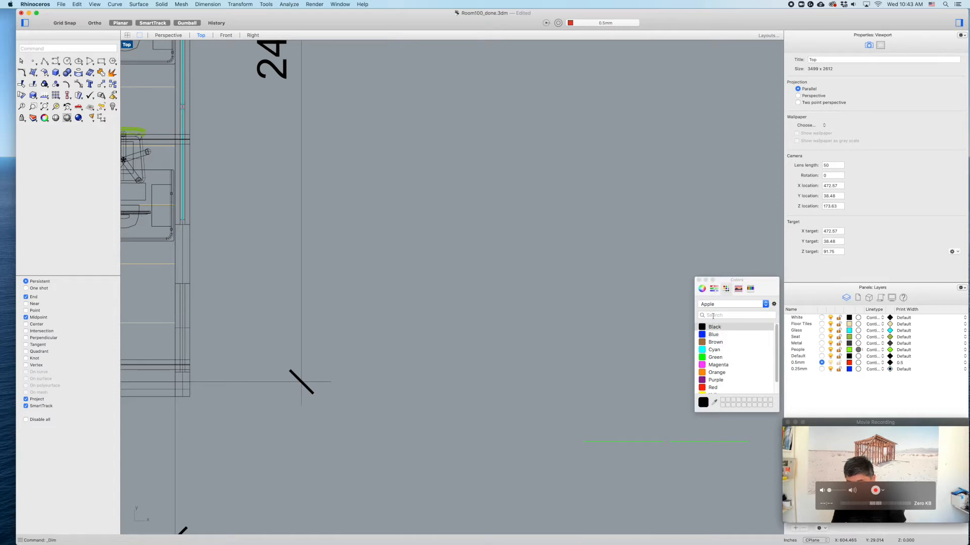
left_click(699, 281)
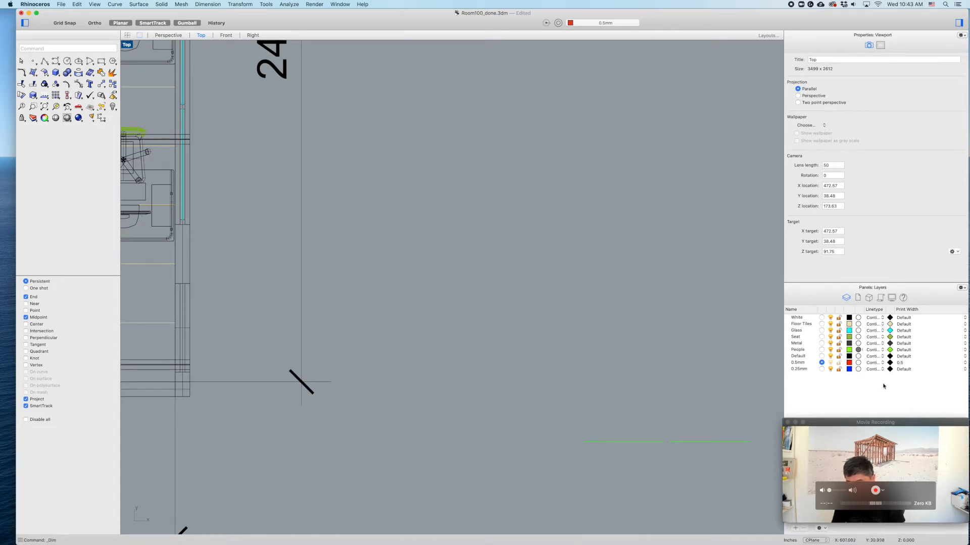
left_click(905, 367)
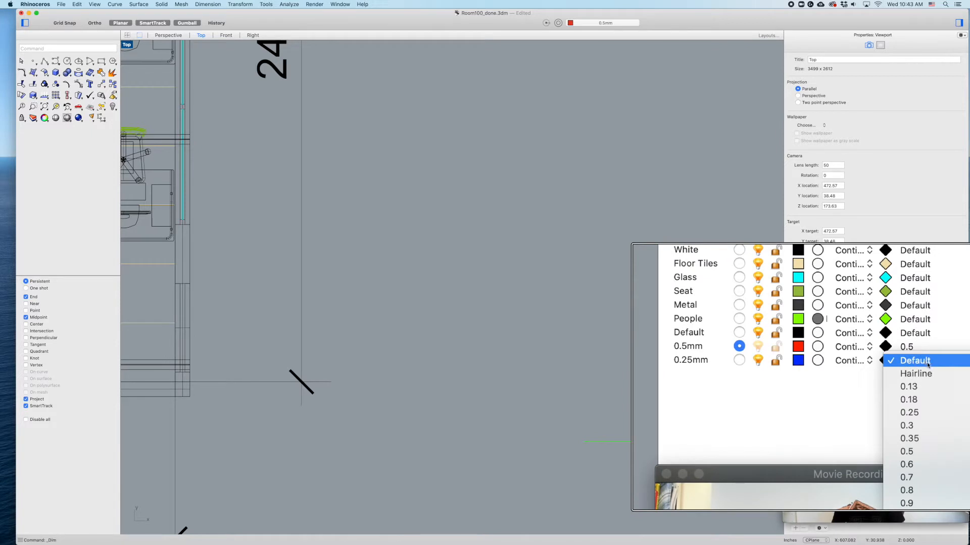
left_click(930, 410)
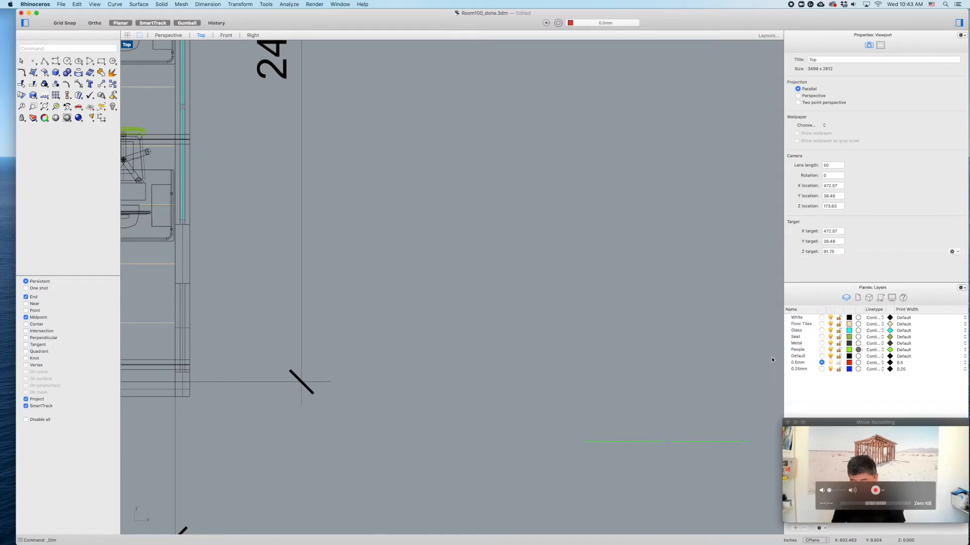
- Import the 2D_DWG_Template conflicted copy dated 2013-12-05 from the Library_ddd folder into the model
left_click(836, 457)
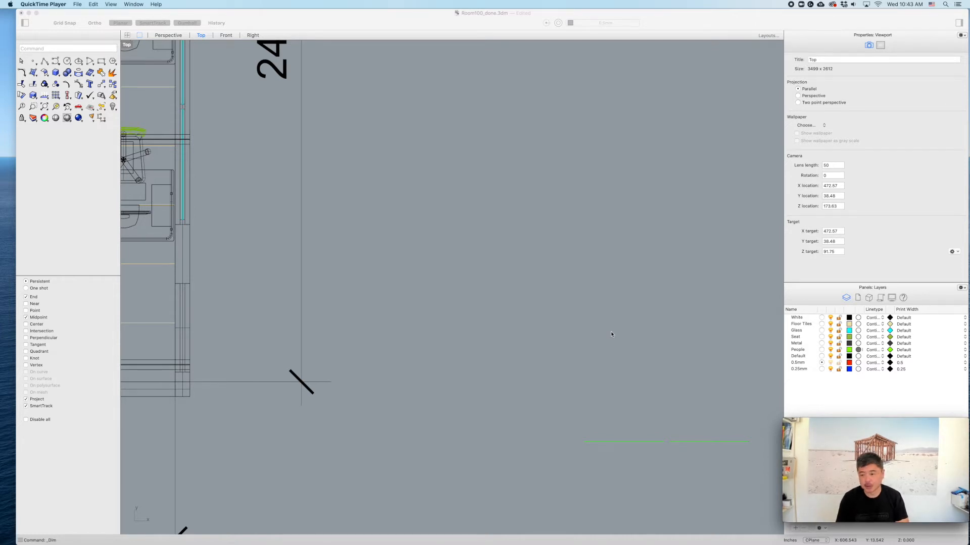
left_click(512, 178)
type("import")
key("Return")
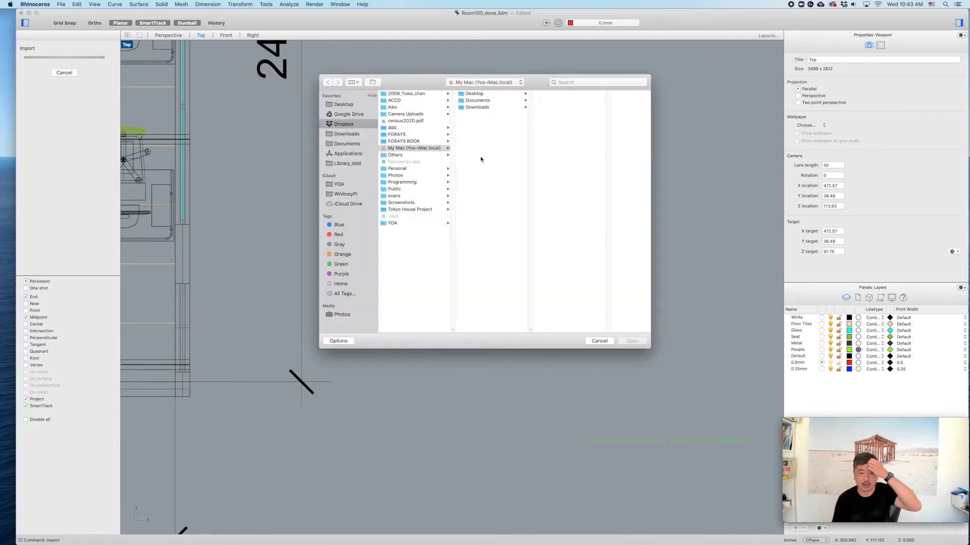
left_click(349, 164)
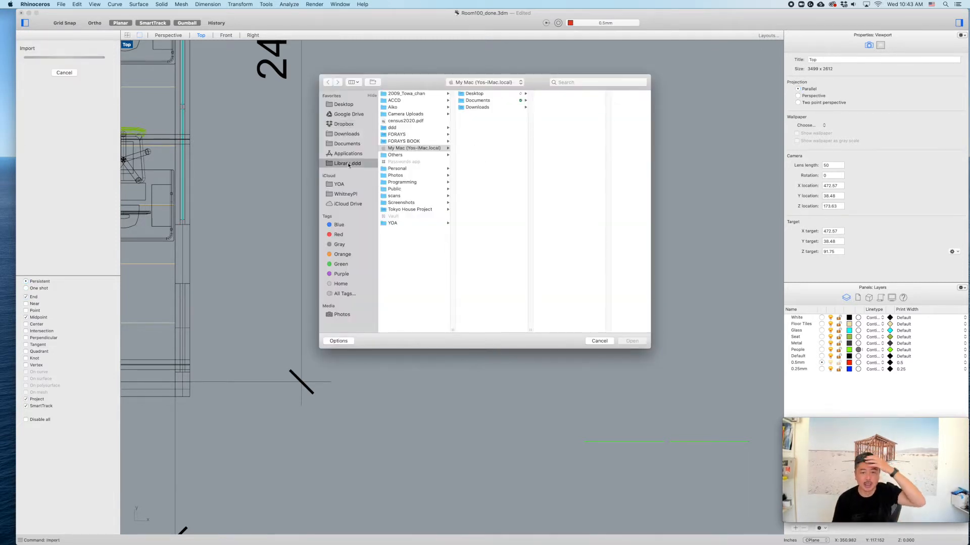
left_click(416, 108)
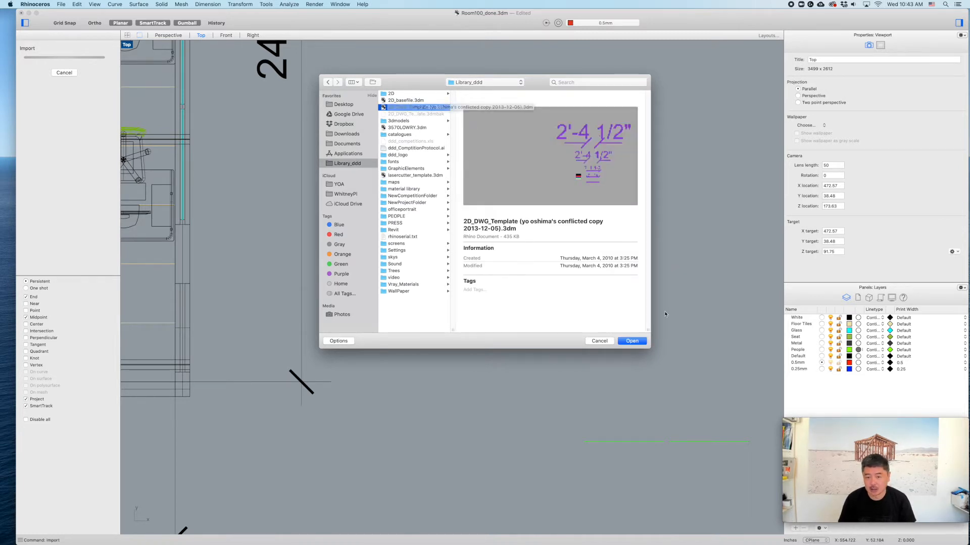
left_click(635, 342)
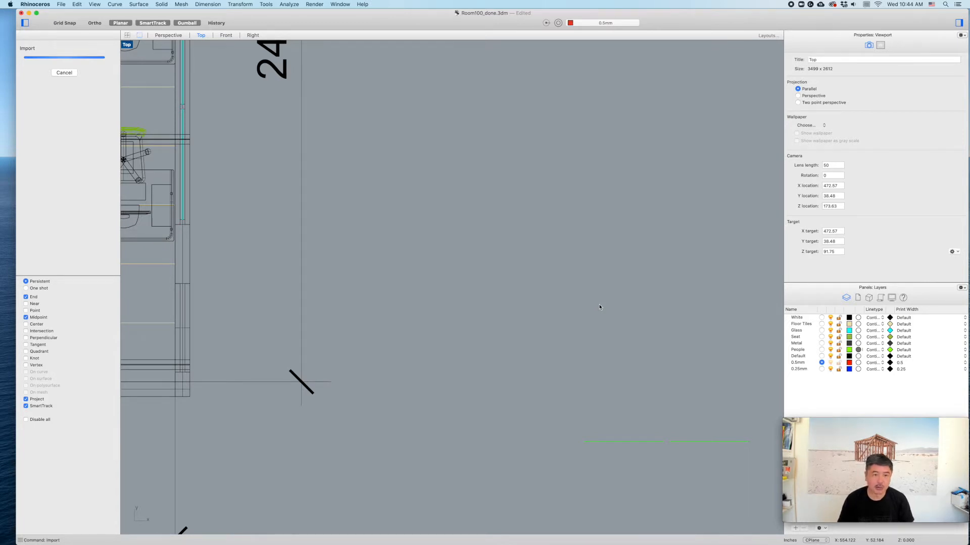
- Move the imported template dimensions and line samples to the empty area just right of the room's 24'-0" dimension
scroll(599, 307, "down", 2)
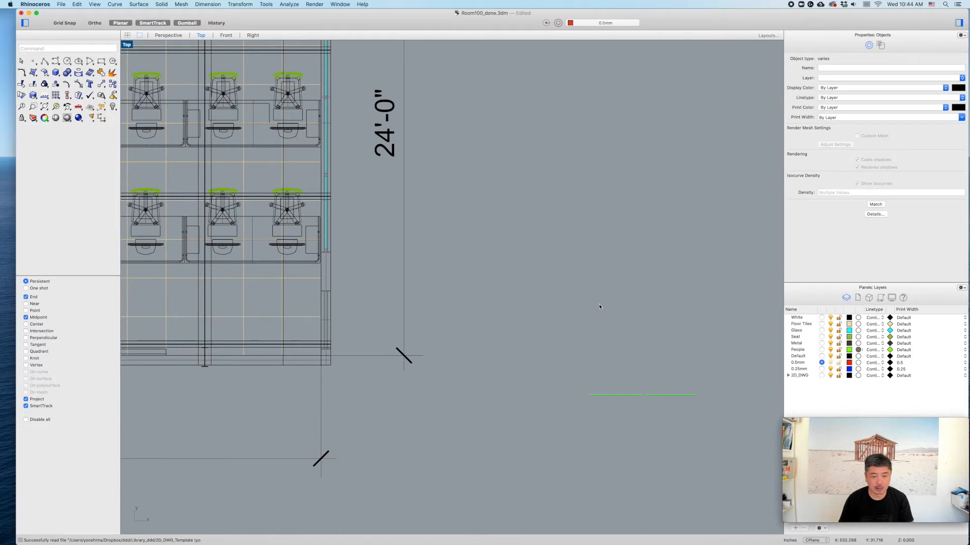
scroll(599, 307, "down", 4)
left_click_drag(427, 274, 584, 289)
scroll(586, 288, "up", 3)
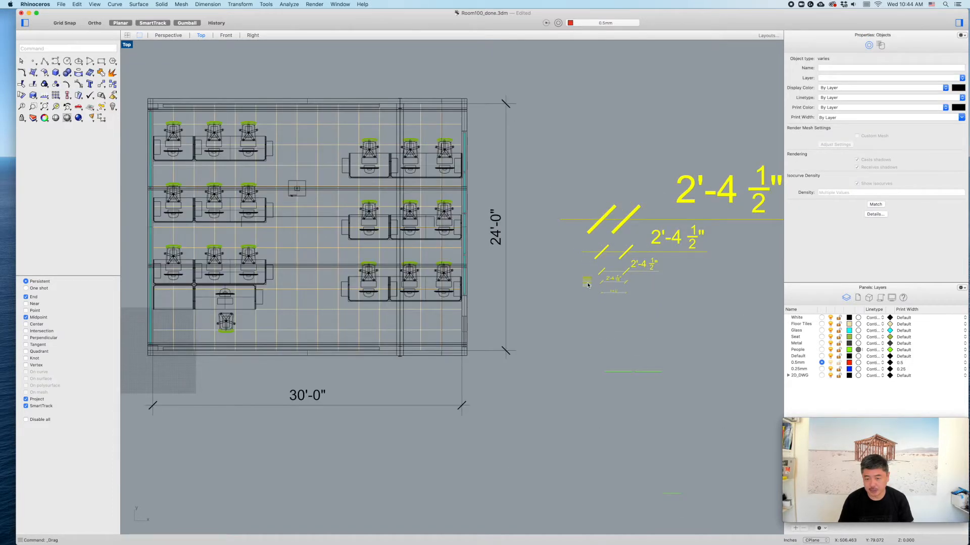
- Deselect the template objects, examine their sample lines, and review the line-weight sublayers with their print widths under the 2D_DWG layer
scroll(589, 286, "up", 8)
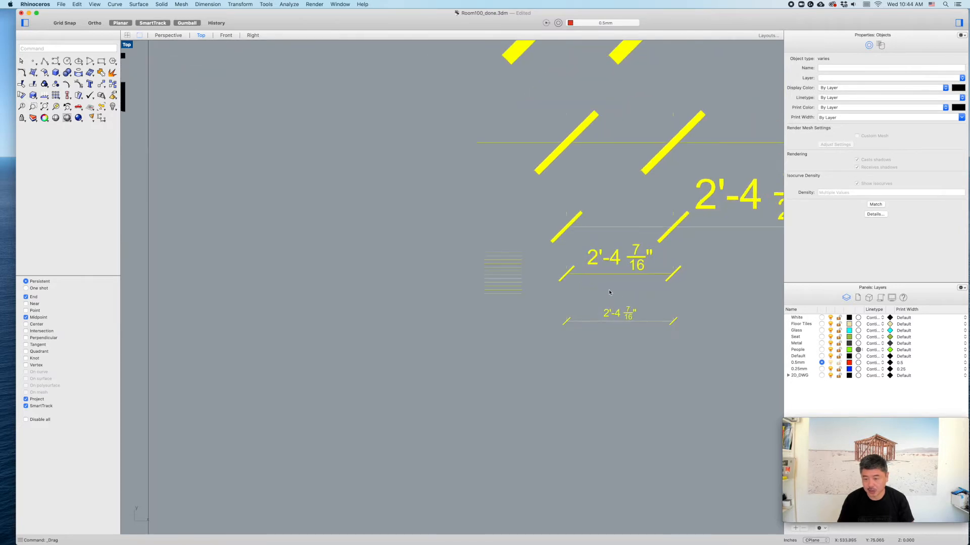
right_click_drag(623, 328, 689, 348)
left_click(659, 372)
scroll(674, 329, "up", 8)
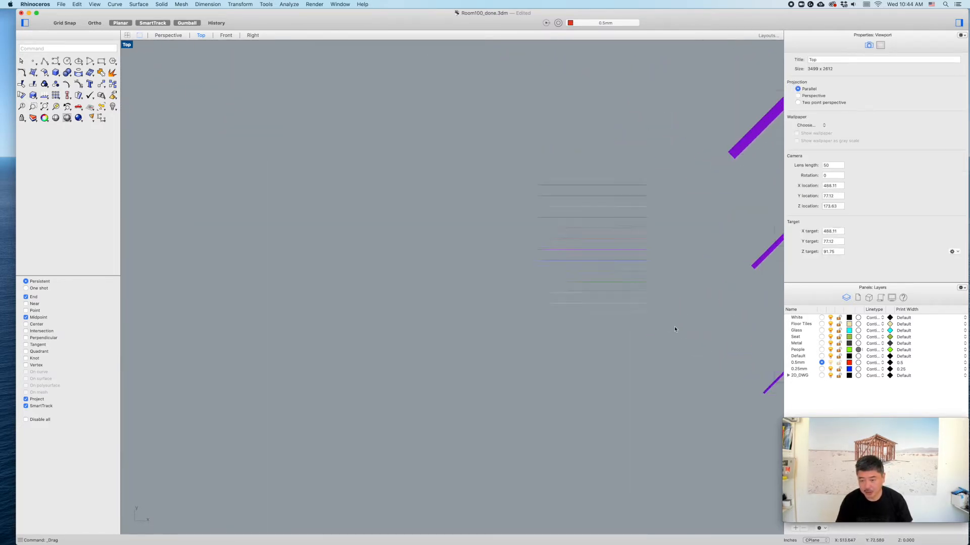
right_click_drag(673, 277, 724, 349)
scroll(748, 342, "up", 2)
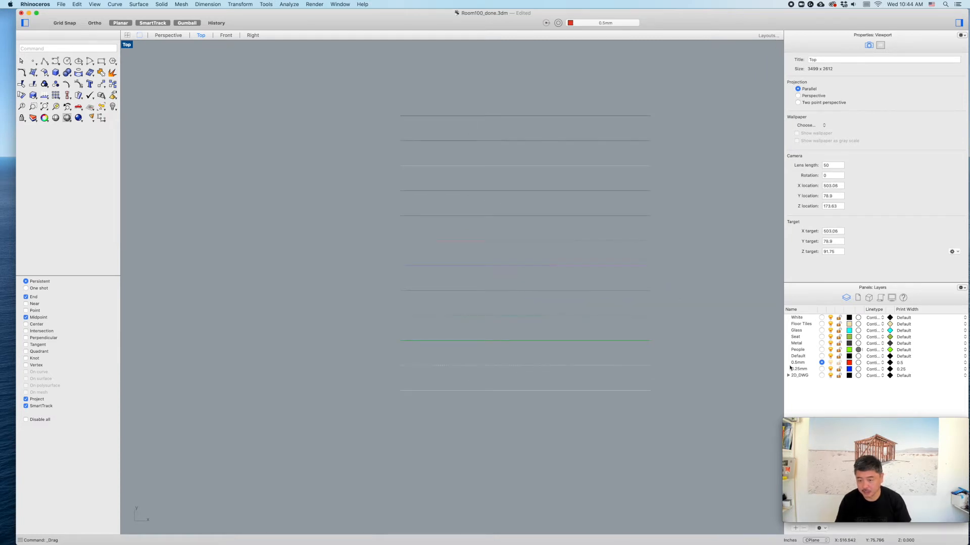
left_click(788, 376)
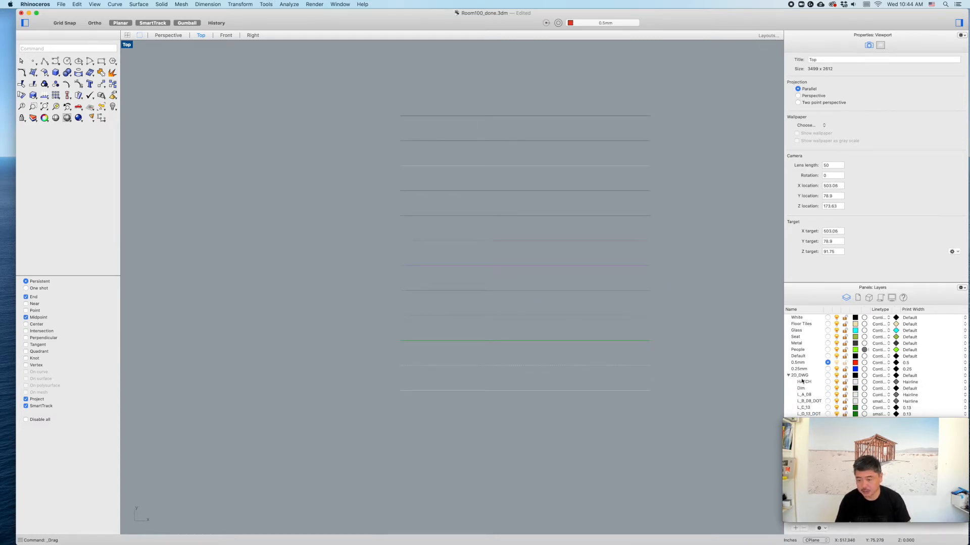
left_click_drag(909, 421, 680, 432)
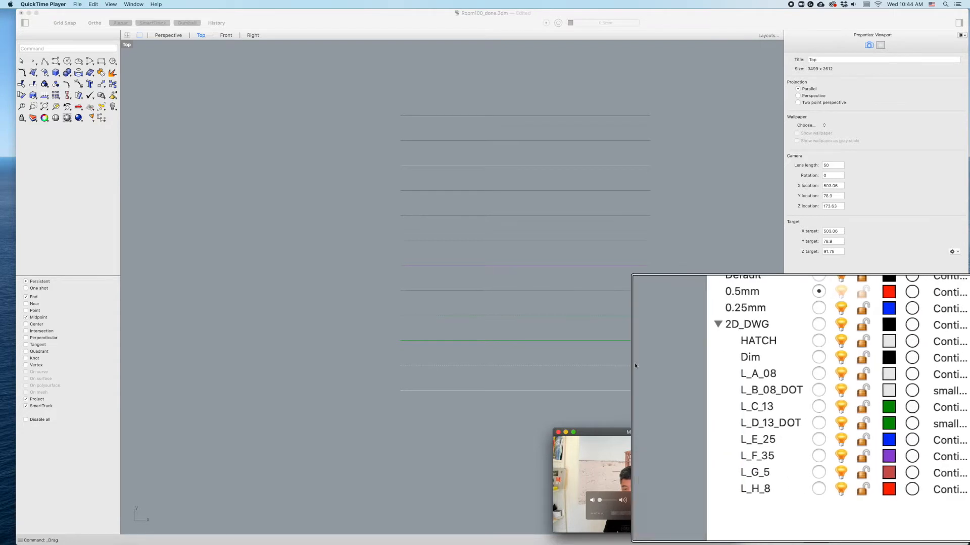
left_click(759, 377)
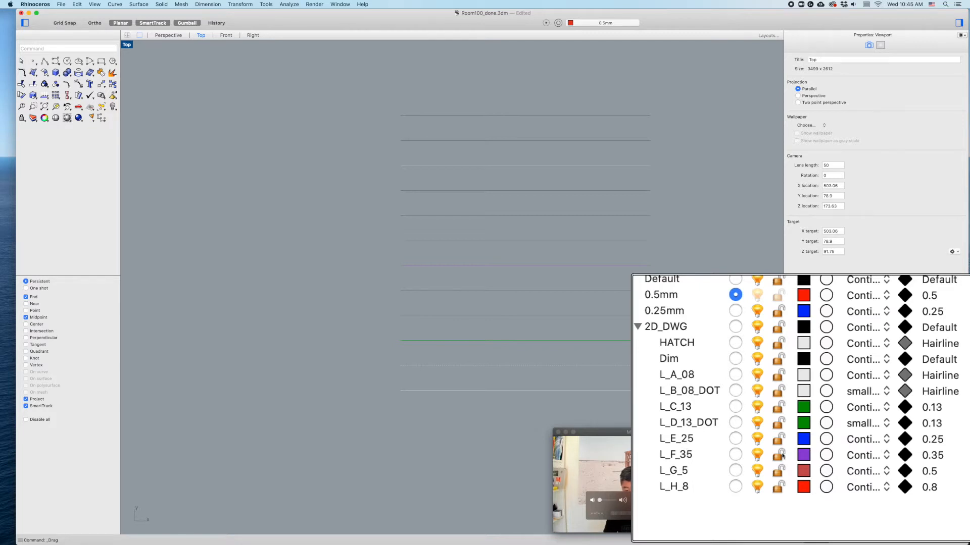
scroll(806, 454, "left", 2)
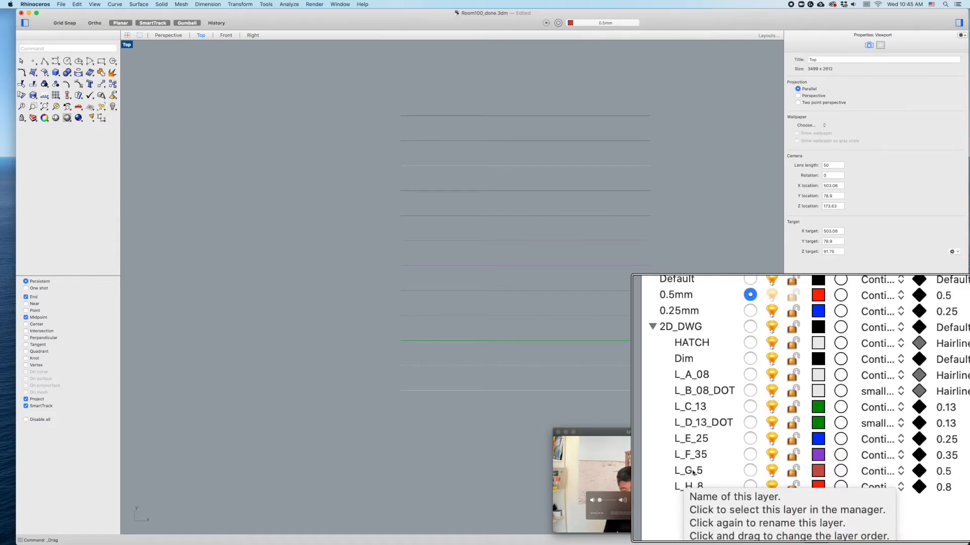
key("super")
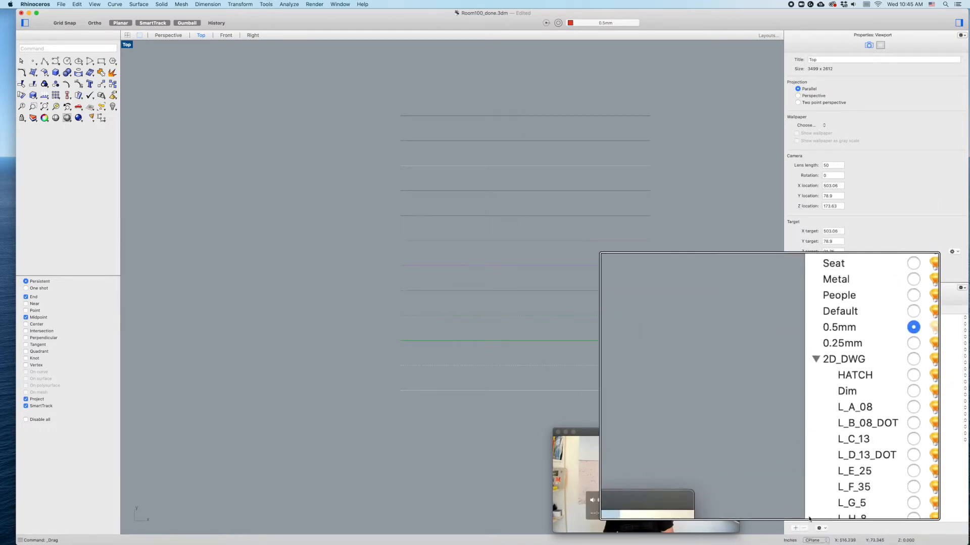
scroll(772, 413, "down", 5, "ctrl")
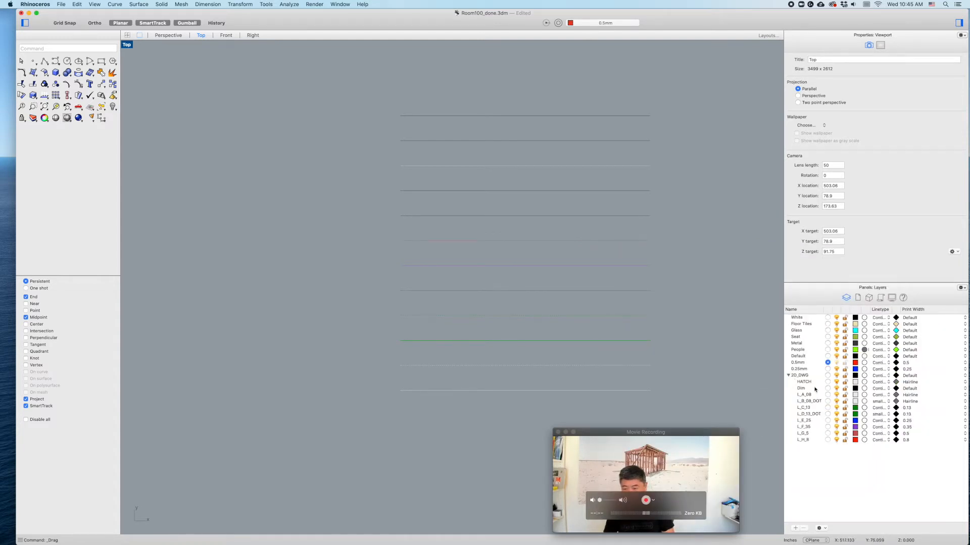
- Delete the imported template dimensions and sample lines from the area beside the room's 24'-0" dimension
left_click_drag(717, 451, 951, 495)
scroll(653, 338, "up", 10)
scroll(651, 341, "down", 8)
right_click_drag(647, 337, 531, 319)
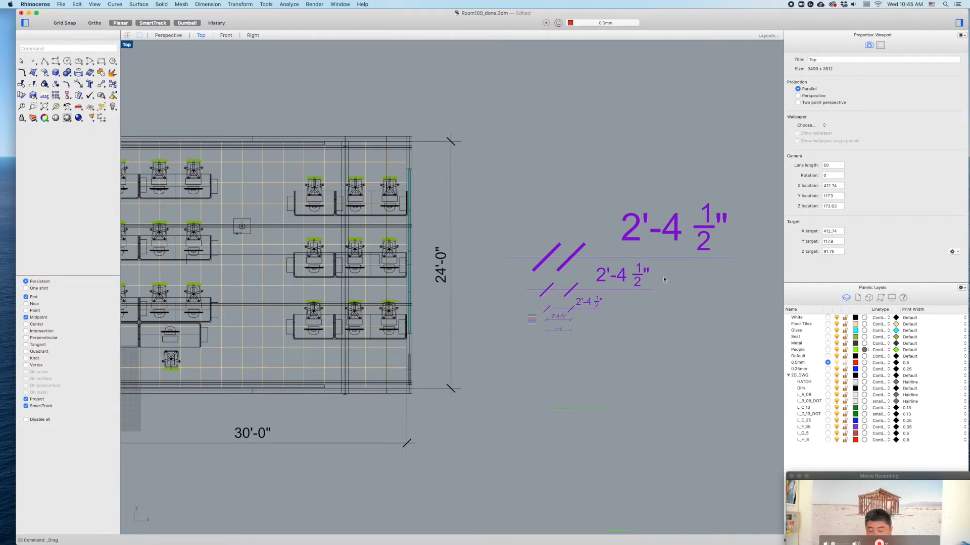
left_click_drag(734, 190, 494, 458)
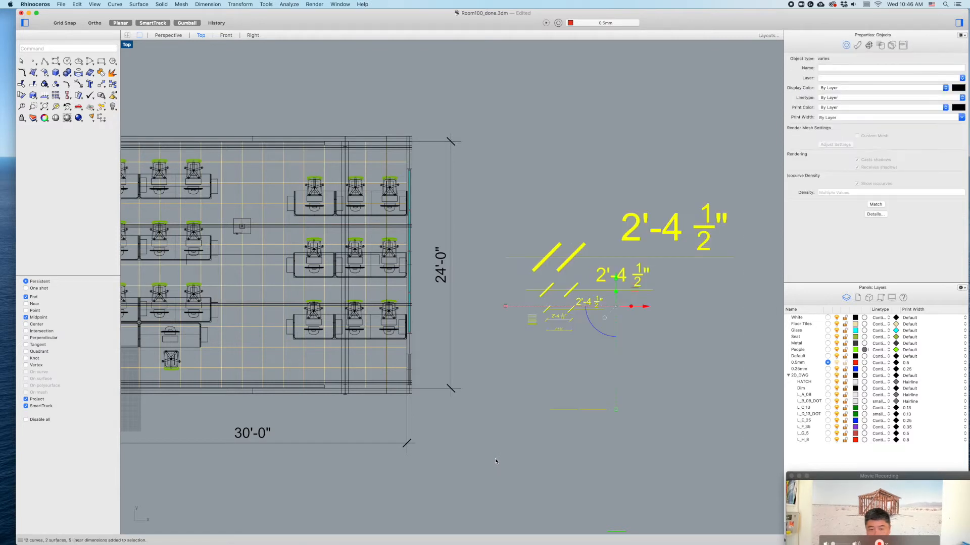
key("Delete")
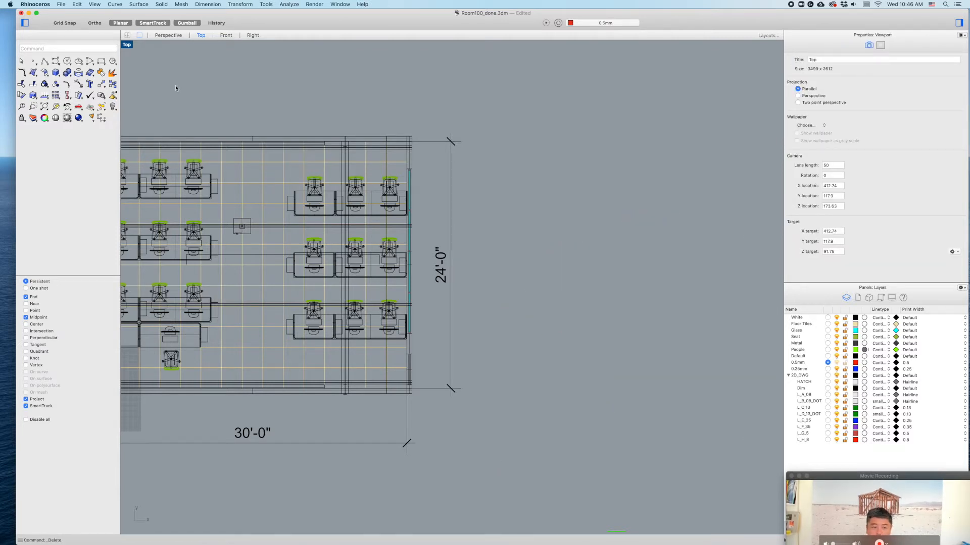
- Return to the four-view layout and create a rectangular clipping plane in the Top view that surrounds the whole room
double_click(130, 45)
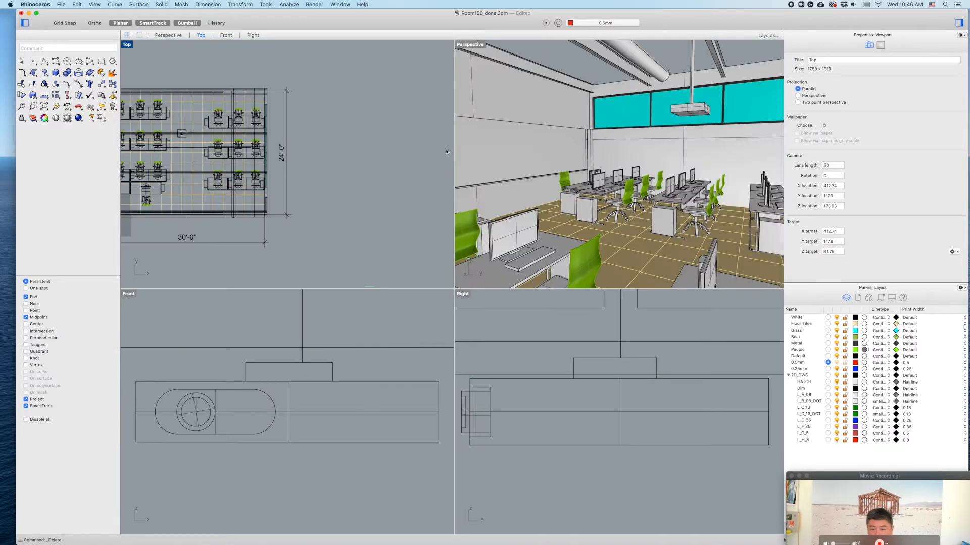
scroll(330, 204, "down", 5)
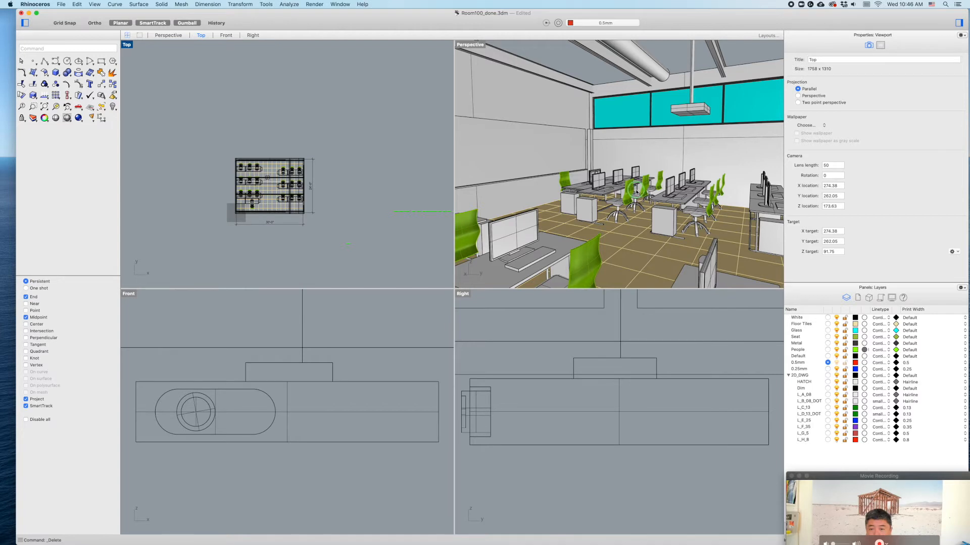
right_click_drag(636, 192, 655, 203)
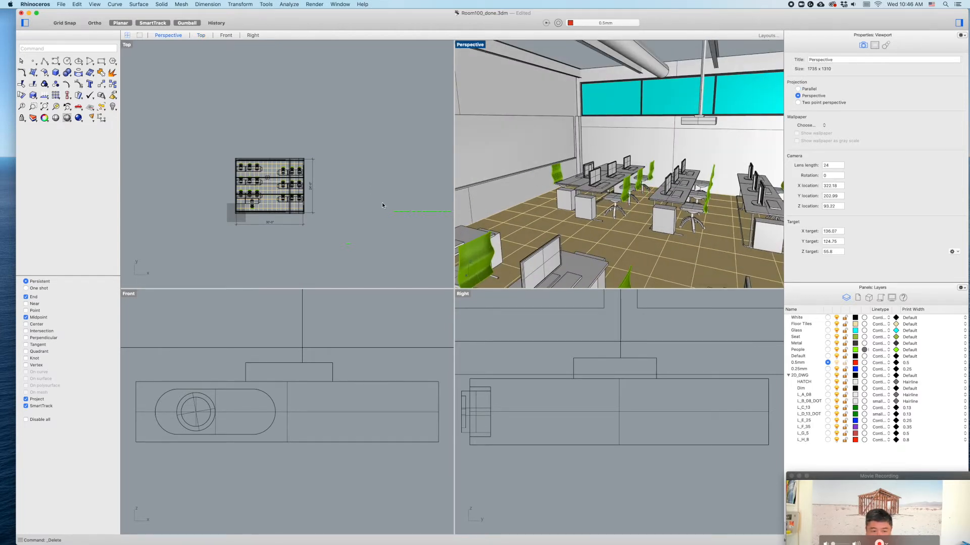
left_click(213, 122)
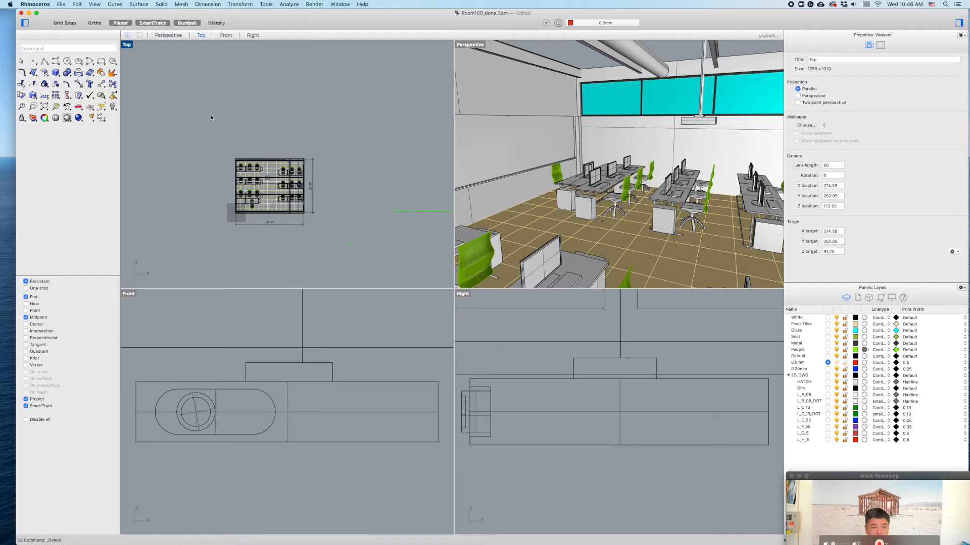
type("ClippingPlane")
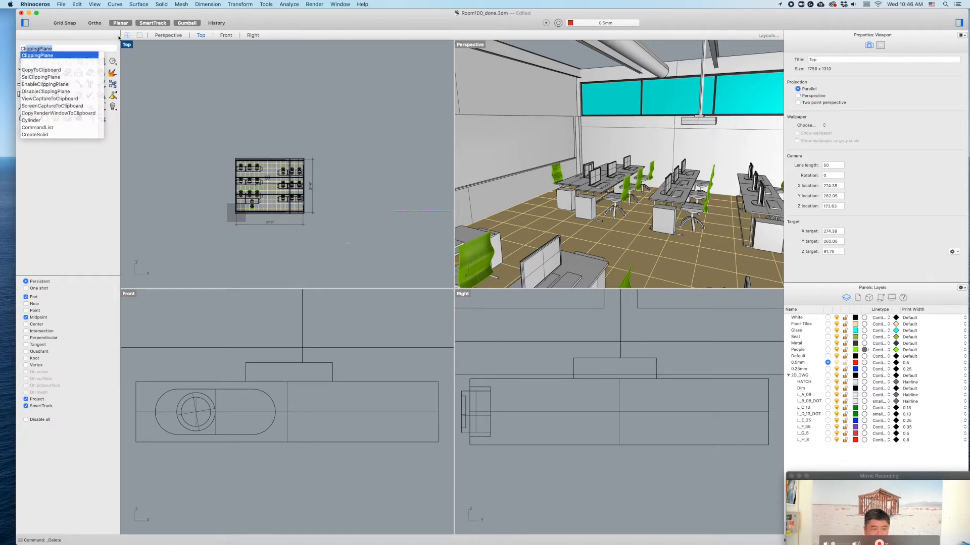
left_click(46, 49)
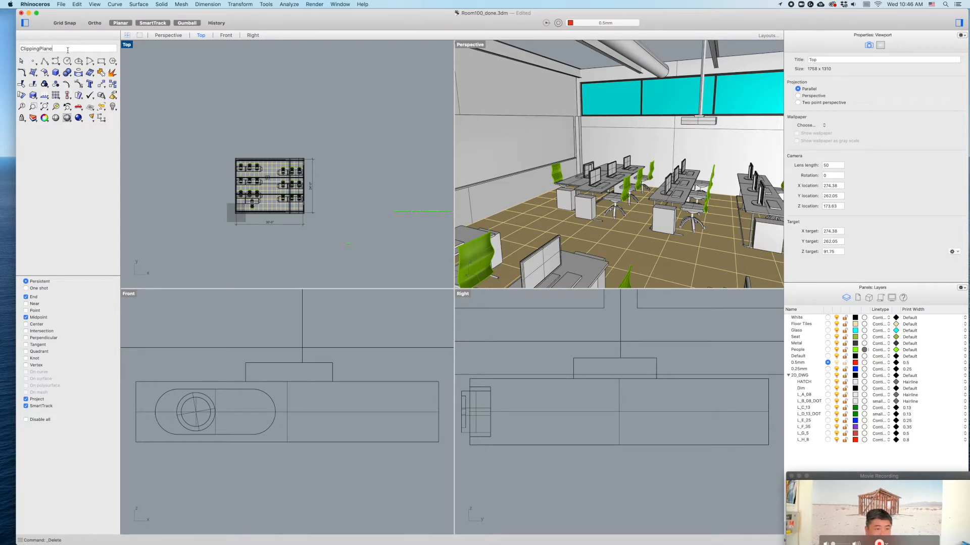
key("Return")
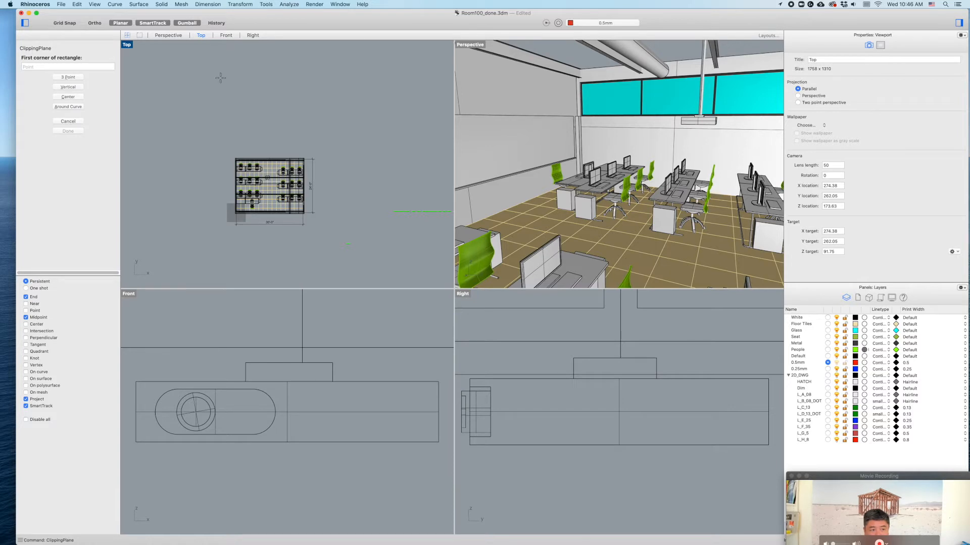
left_click(211, 138)
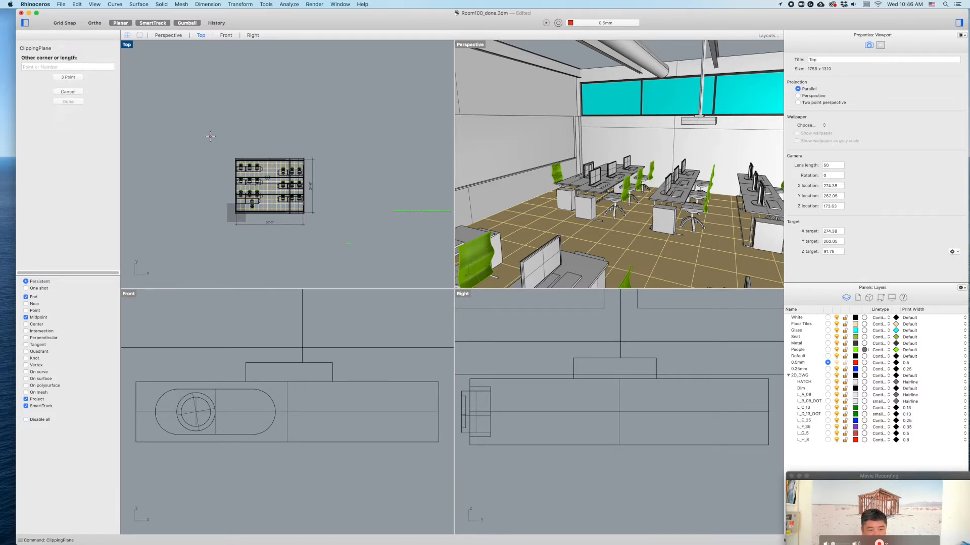
left_click(331, 243)
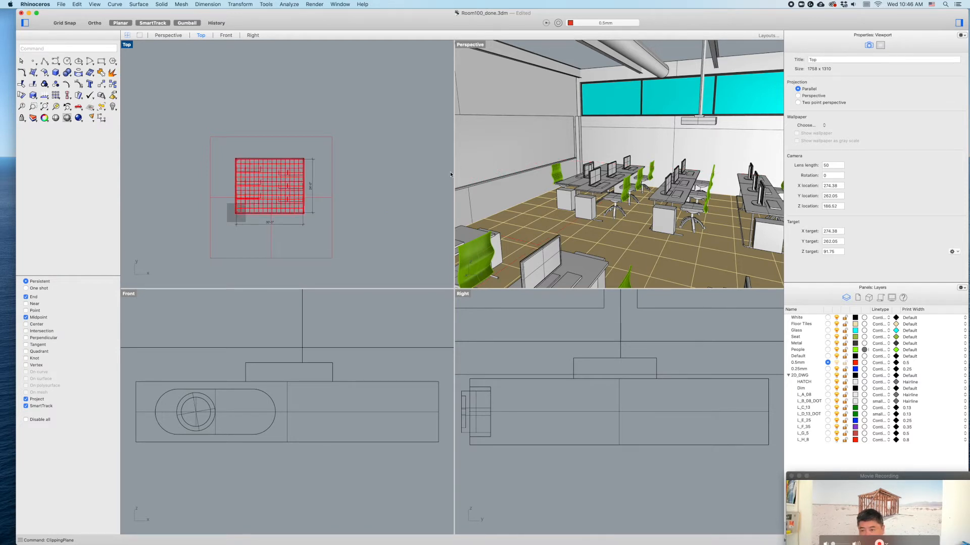
- Make the clipping plane also clip the Perspective view and raise it vertically above the desks to cut through the room's walls
left_click(333, 162)
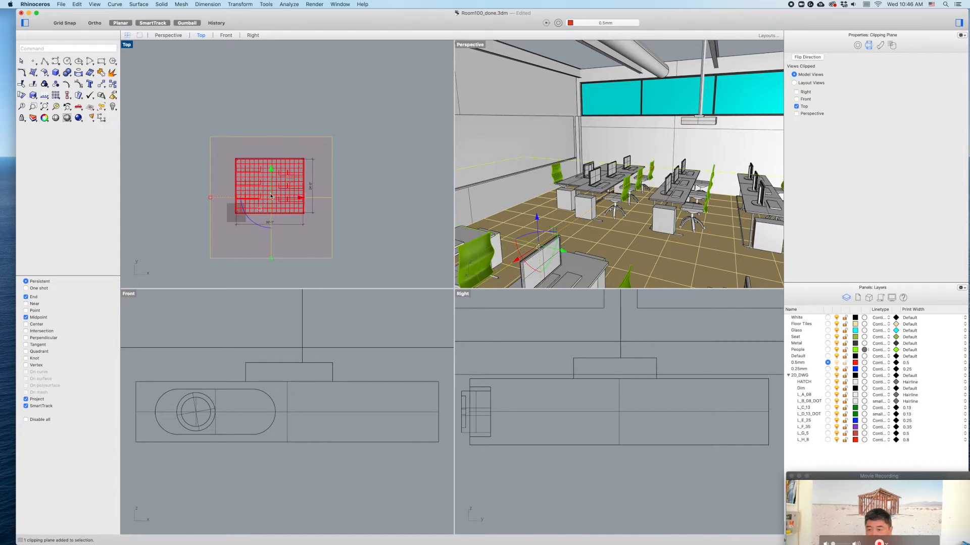
left_click(797, 114)
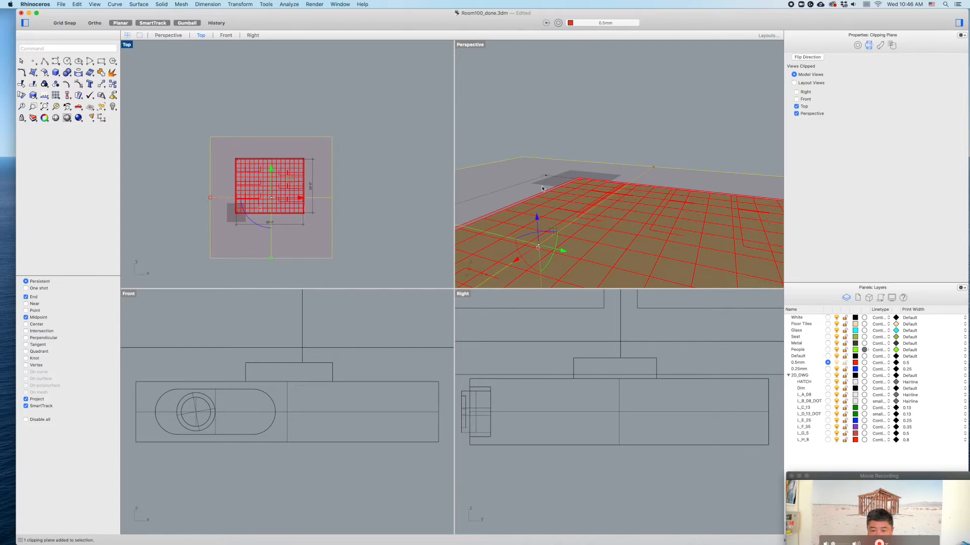
scroll(612, 184, "down", 6)
right_click_drag(644, 181, 588, 179)
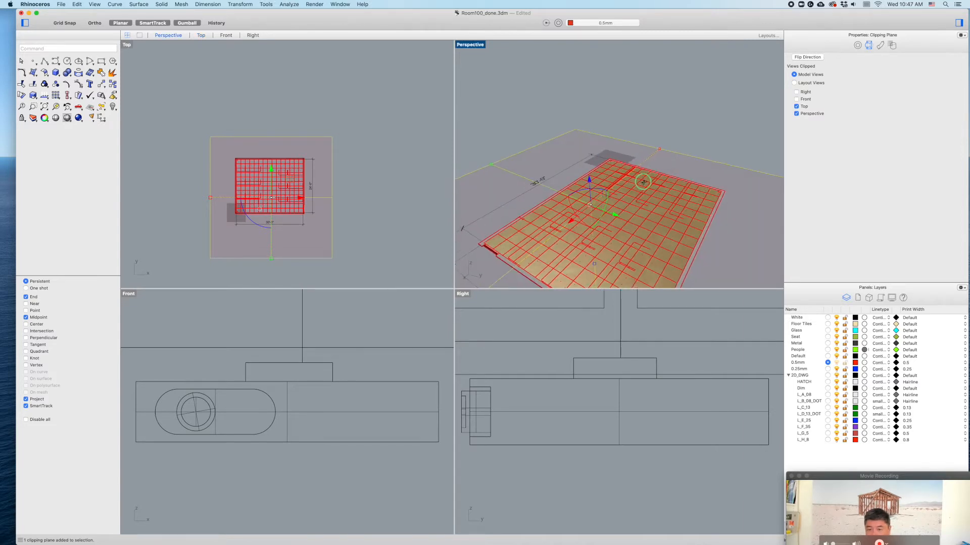
left_click_drag(588, 180, 589, 144)
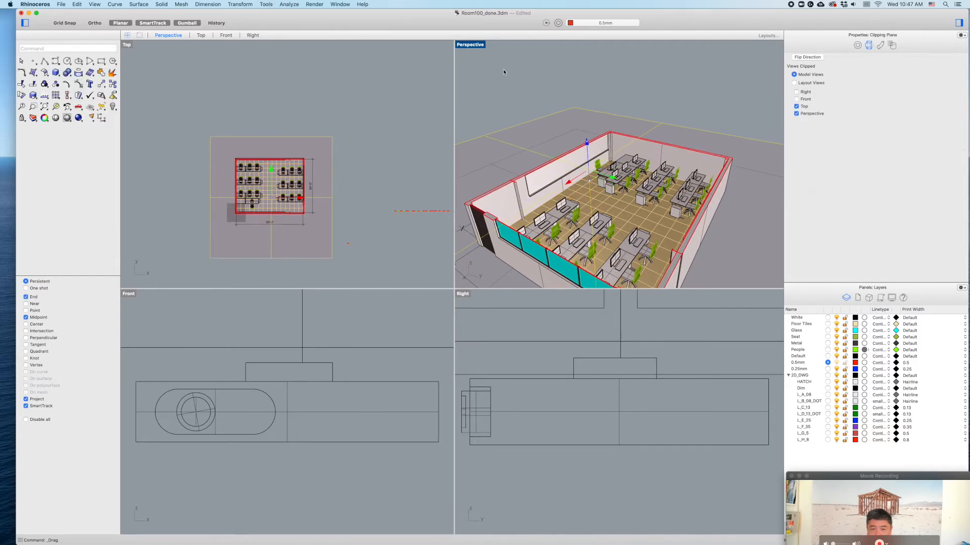
- Adjust the clipping plane's height in the enlarged Perspective view so it cuts the walls at window level, then restore the four views
double_click(468, 46)
right_click_drag(570, 101, 519, 163)
scroll(487, 222, "down", 3)
scroll(480, 225, "down", 3)
right_click_drag(480, 225, 528, 221, "shift")
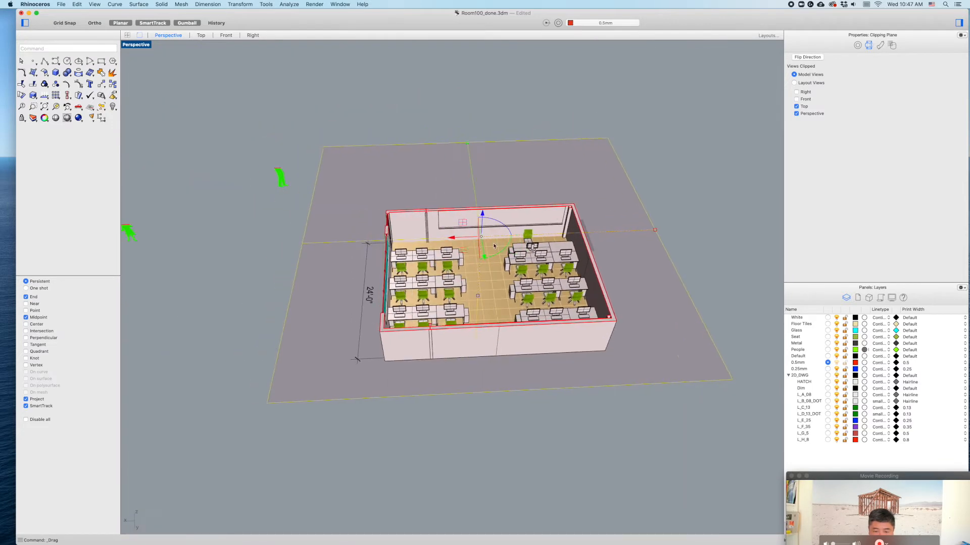
scroll(475, 218, "up", 5)
left_click_drag(490, 227, 550, 217)
right_click_drag(550, 217, 509, 188)
scroll(396, 247, "up", 5)
left_click_drag(587, 180, 577, 225)
right_click_drag(466, 253, 655, 226)
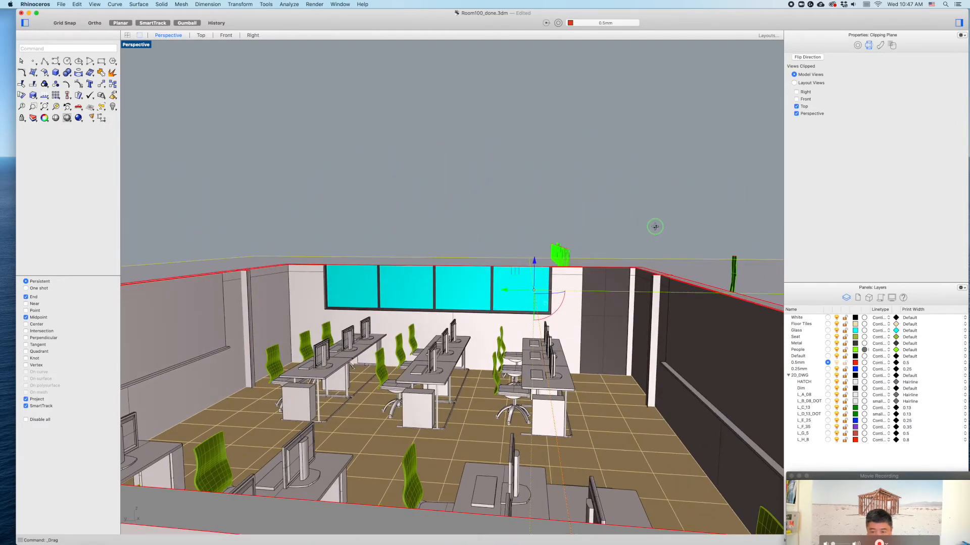
right_click_drag(626, 296, 520, 321)
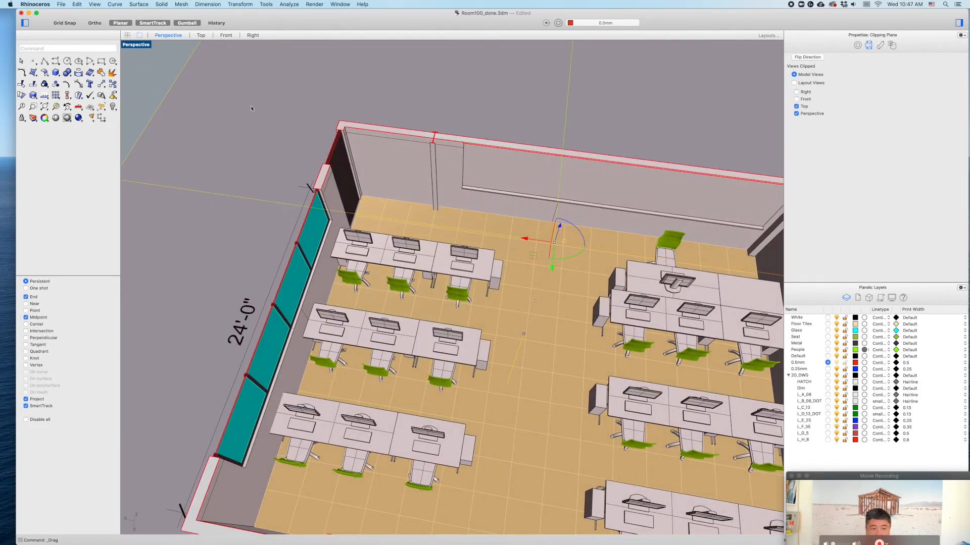
double_click(145, 45)
right_click_drag(595, 123, 636, 129)
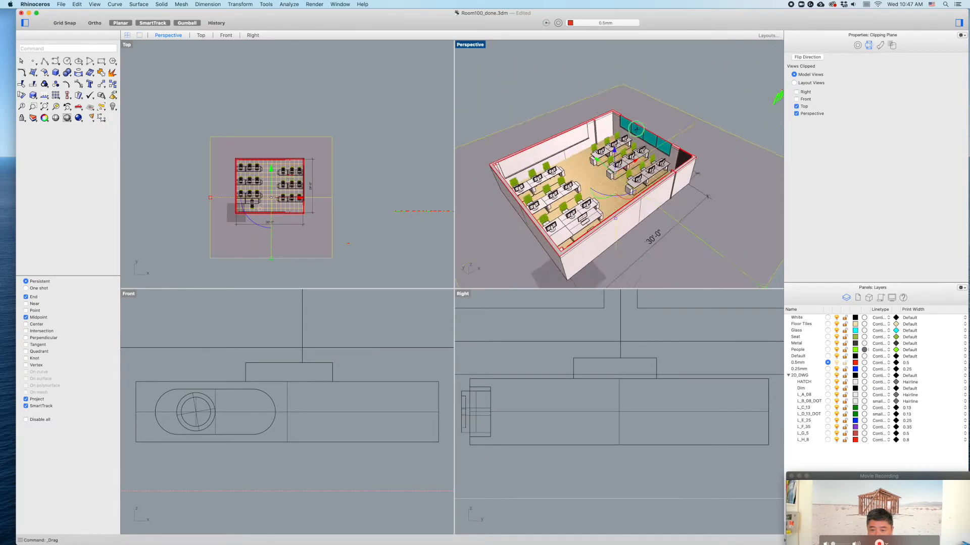
- Try rotating the clipping plane with the gumball, undo the rotation, and deselect the plane
scroll(605, 186, "up", 3)
left_click_drag(606, 181, 601, 153)
mouse_move(667, 183)
right_mouse_down()
mouse_move(586, 171)
mouse_move(616, 174)
mouse_move(597, 150)
mouse_move(663, 173)
right_mouse_up()
key("super+z")
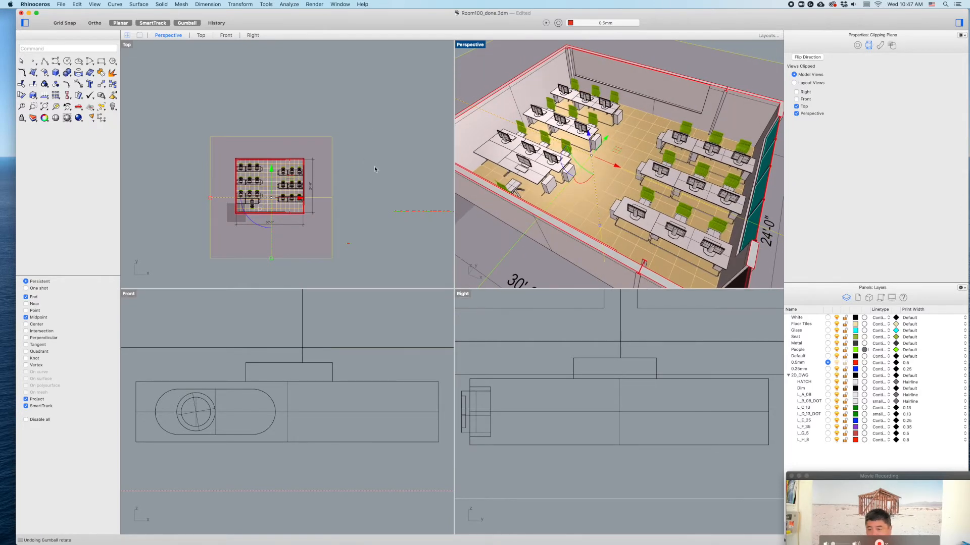
left_click(399, 151)
mouse_move(608, 162)
right_mouse_down()
mouse_move(573, 133)
mouse_move(581, 154)
mouse_move(613, 151)
right_mouse_up()
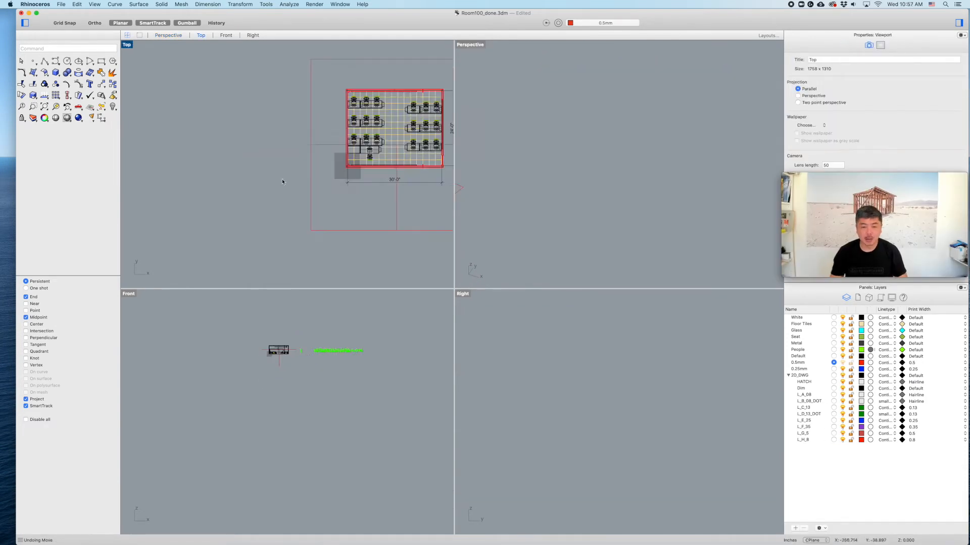
- Select the room, its dimensions and the clipping plane in the Top view and start Make2D with View projection and properties by output layers
scroll(282, 182, "down", 5)
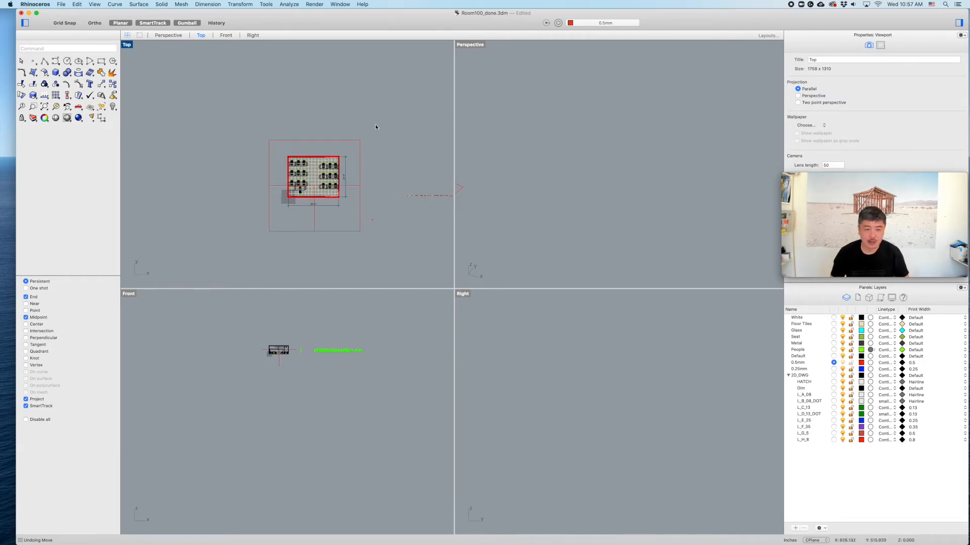
left_click_drag(375, 125, 284, 228)
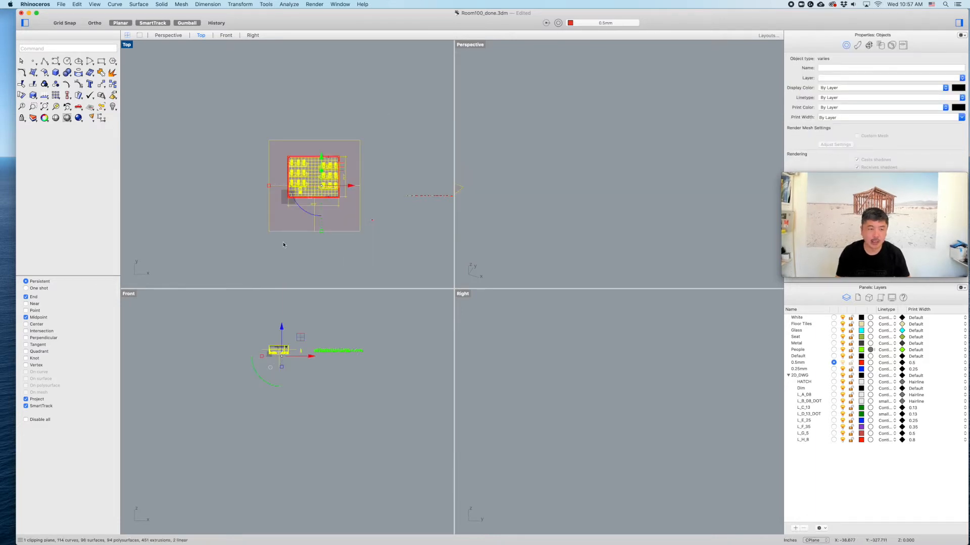
type("Make2D")
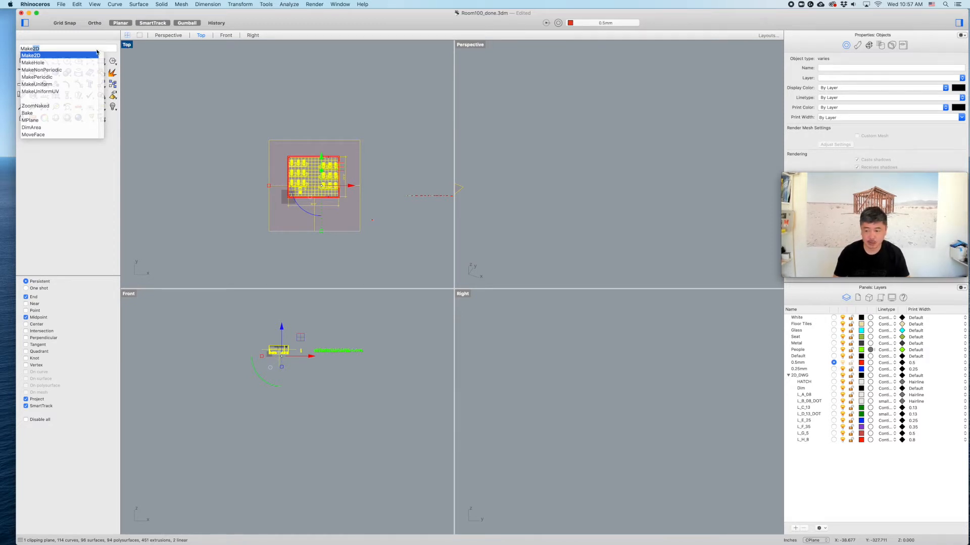
key("Return")
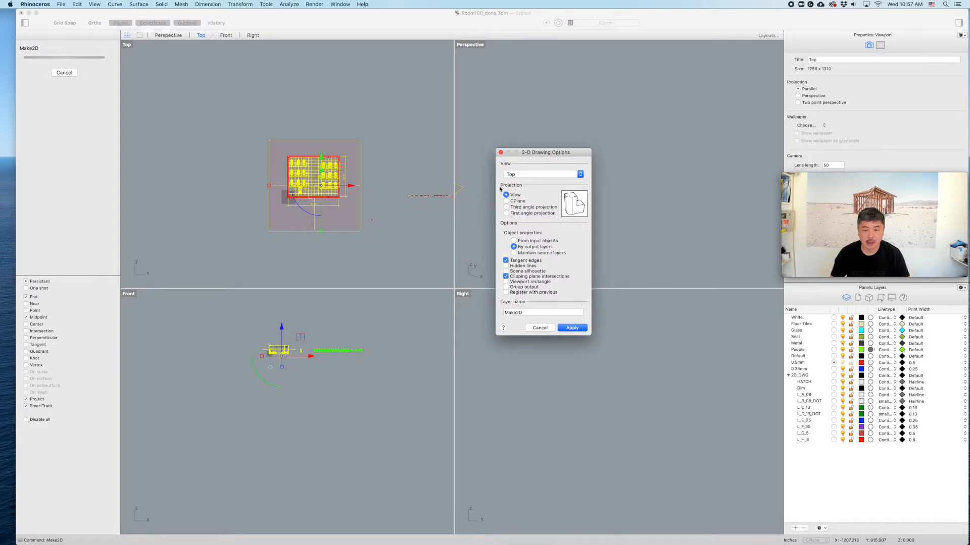
left_click_drag(537, 151, 477, 126)
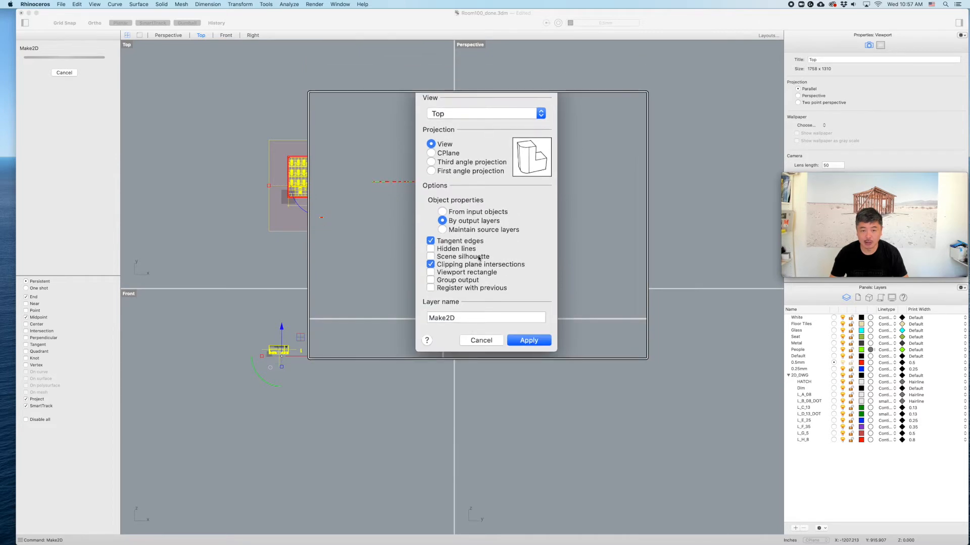
left_click(431, 145)
left_click(443, 221)
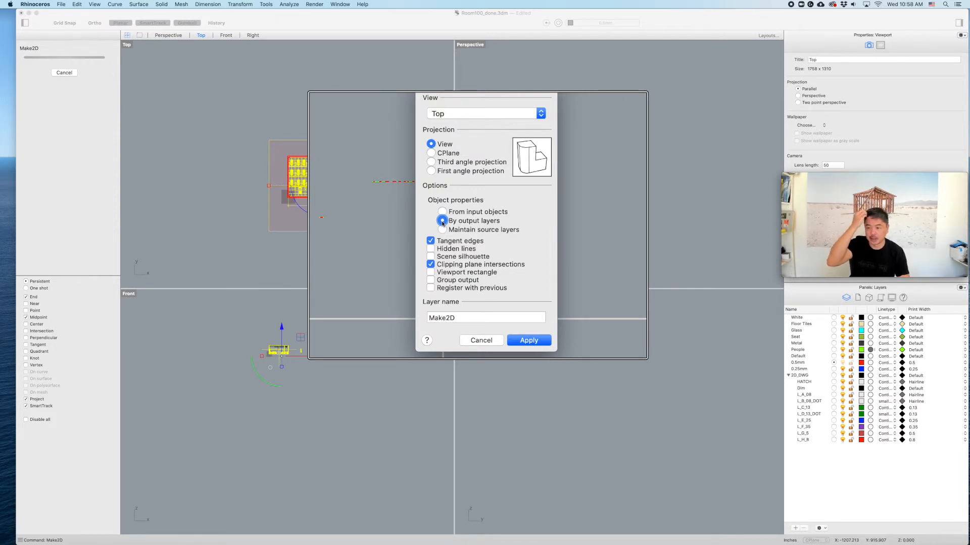
- Generate the 2D drawing on layer Make2D with tangent edges and clipping plane intersections included, leaving hidden lines, scene silhouette and viewport rectangle off
left_click(457, 244)
left_click(457, 243)
left_click(459, 242)
left_click(460, 242)
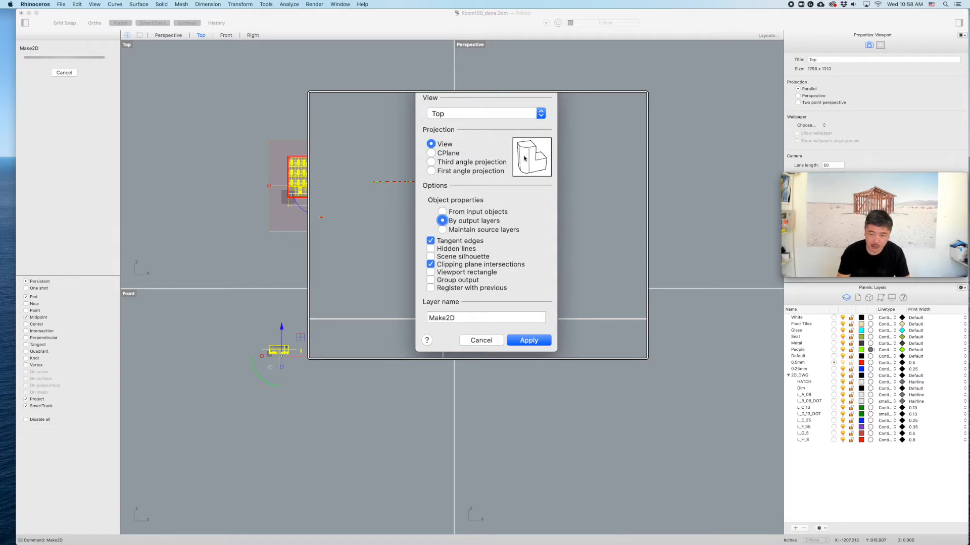
left_click(449, 242)
left_click(458, 241)
left_click(429, 249)
left_click(439, 250)
left_click(460, 249)
left_click(448, 252)
left_click(449, 261)
left_click(448, 261)
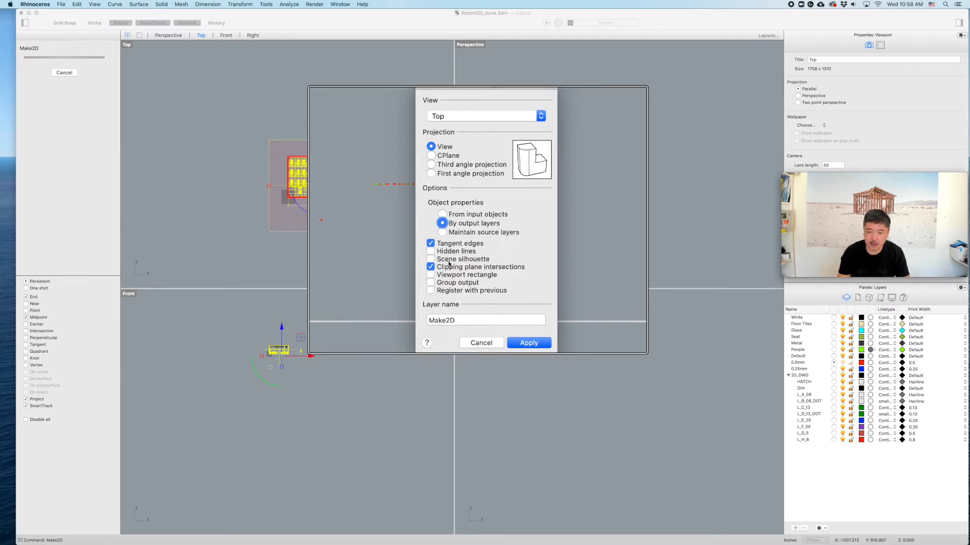
left_click(454, 273)
left_click(450, 269)
left_click(430, 267)
left_click(431, 275)
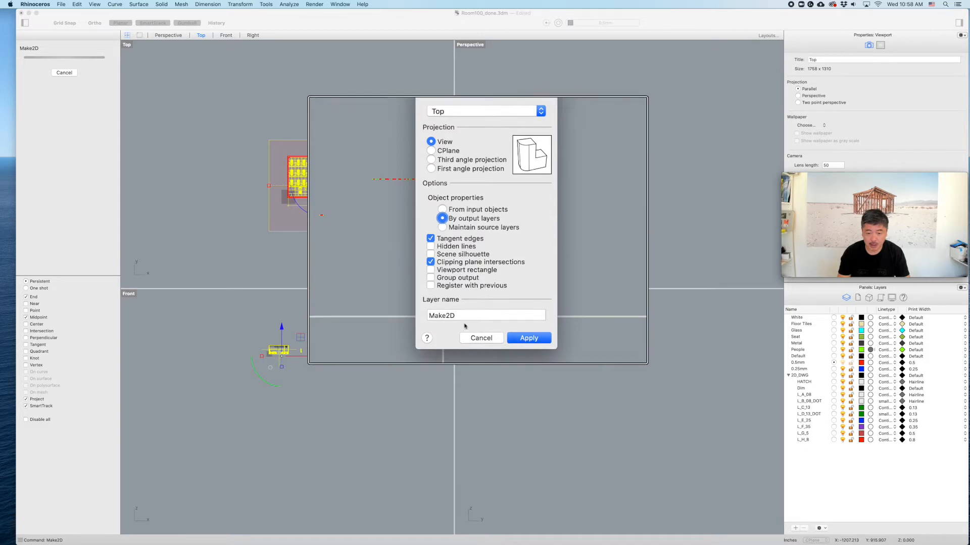
left_click(534, 338)
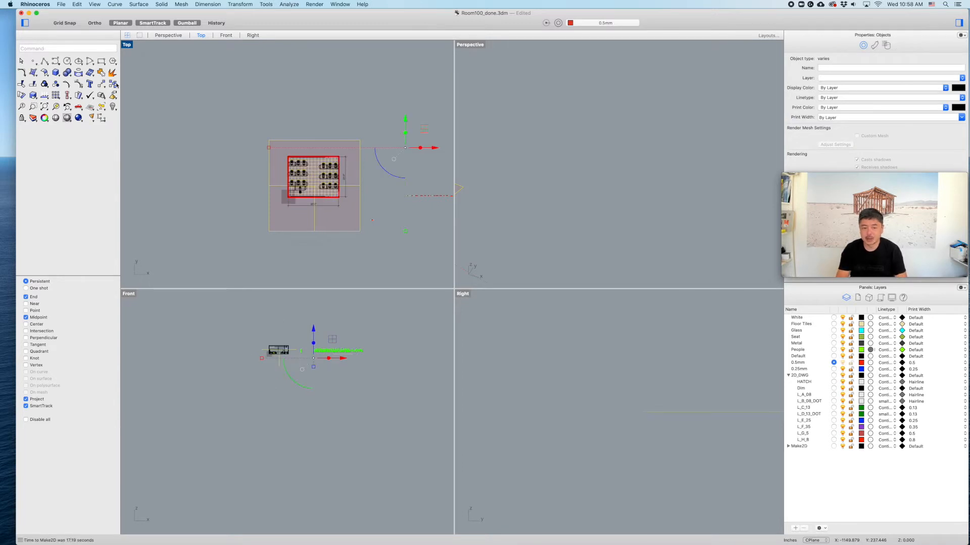
- Move the generated 2D linework in the Top view so it overlaps the room plan, offset up and to the right, and compare the two
scroll(235, 127, "down", 5)
mouse_move(291, 104)
left_mouse_down()
mouse_move(326, 135)
mouse_move(326, 103)
mouse_move(258, 141)
left_mouse_up()
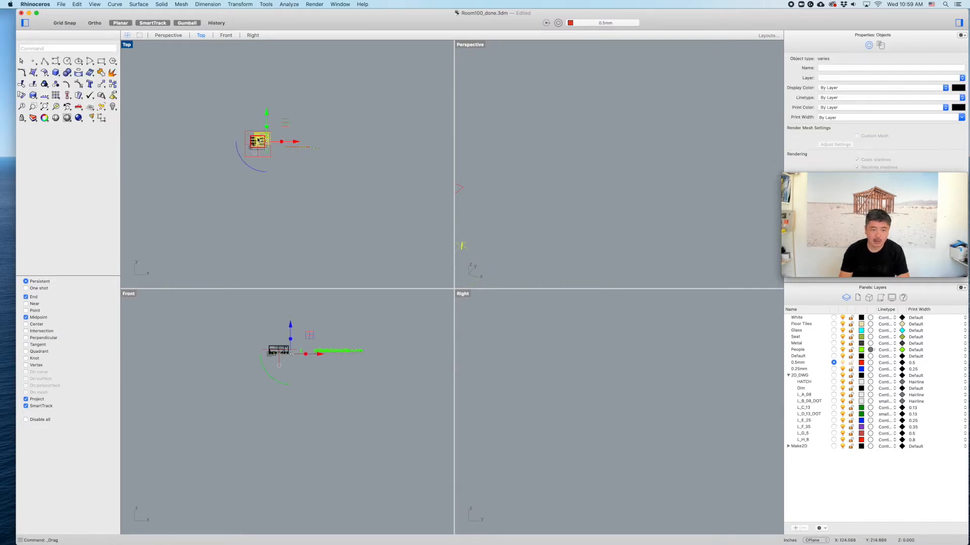
scroll(258, 140, "up", 5)
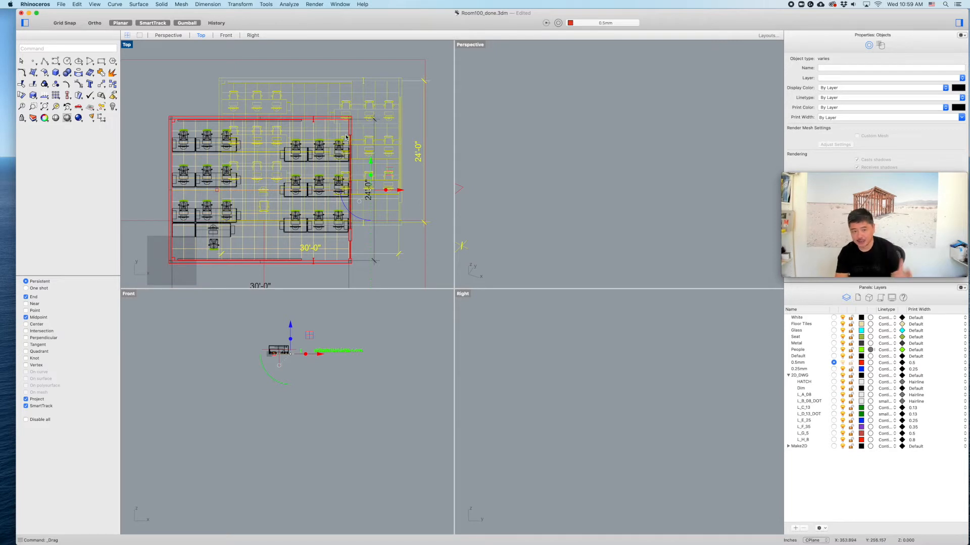
scroll(368, 113, "down", 5)
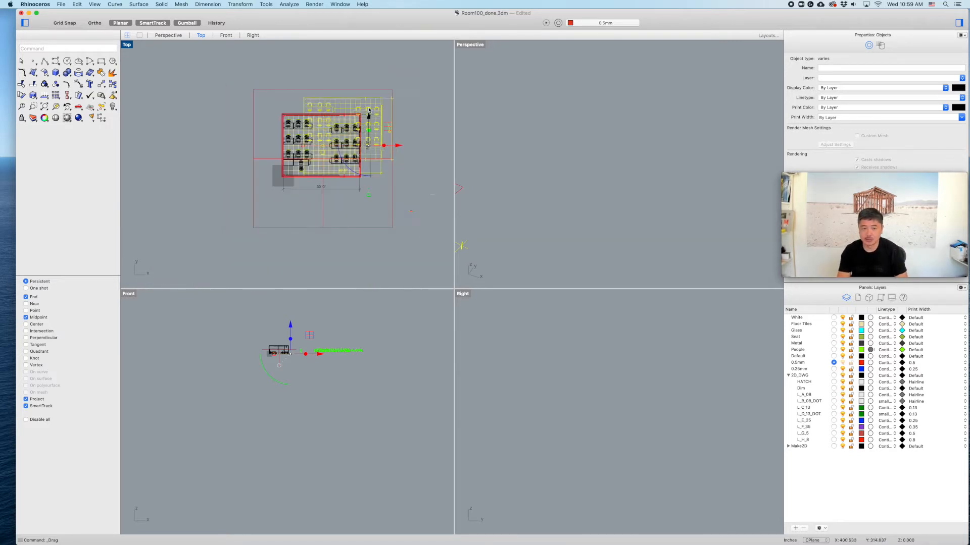
- Move the 2D linework in the Top view up and to the right, clear of the room plan and clipping plane, and deselect it
left_click(358, 127)
left_click_drag(357, 127, 422, 107)
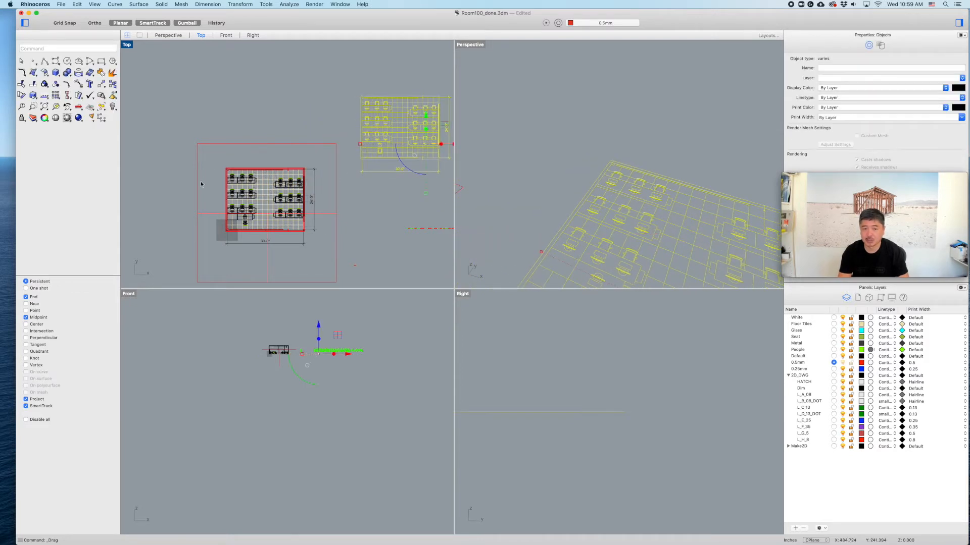
left_click(296, 114)
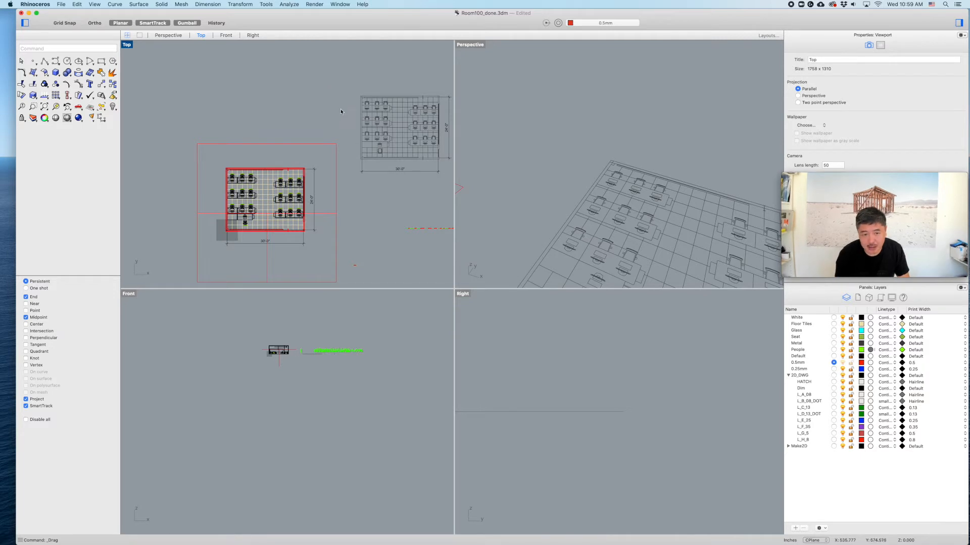
- Delete the vertical and horizontal dimensions copied along with the 2D drawing in the Top view
right_click_drag(406, 128, 350, 147)
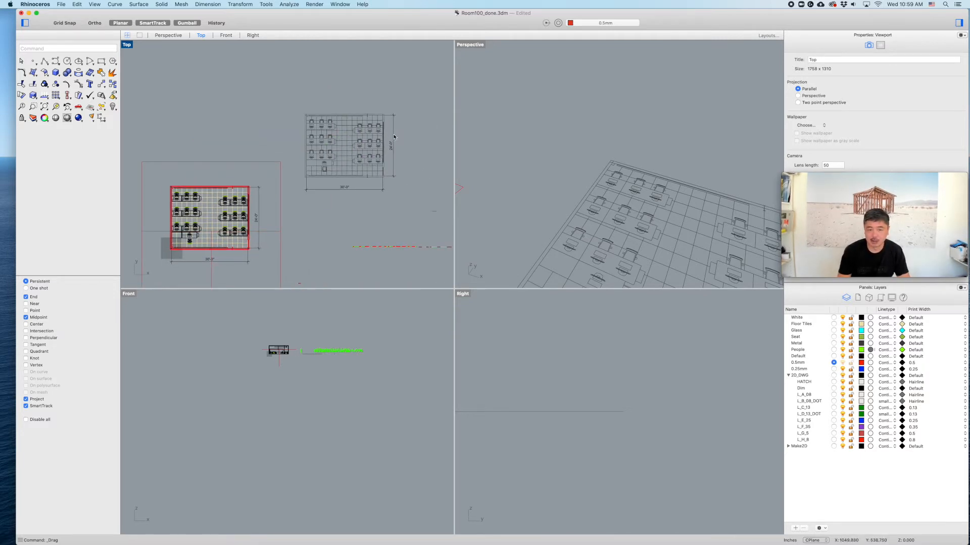
left_click(394, 137)
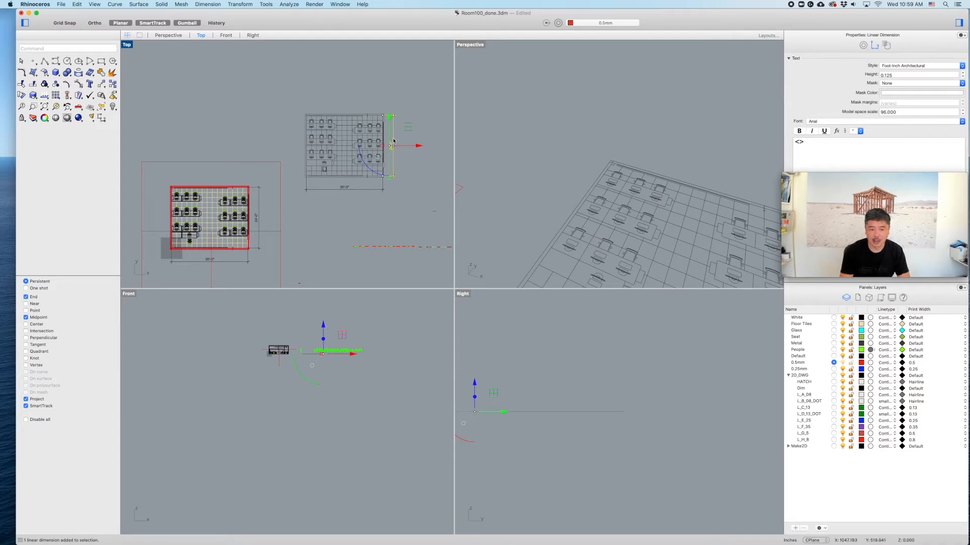
key("Escape")
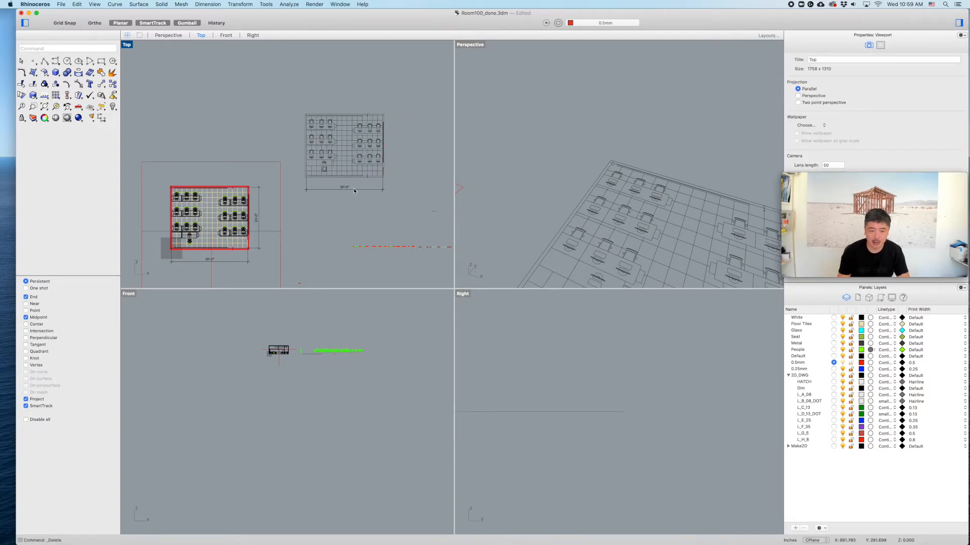
left_click(355, 190)
key("Delete")
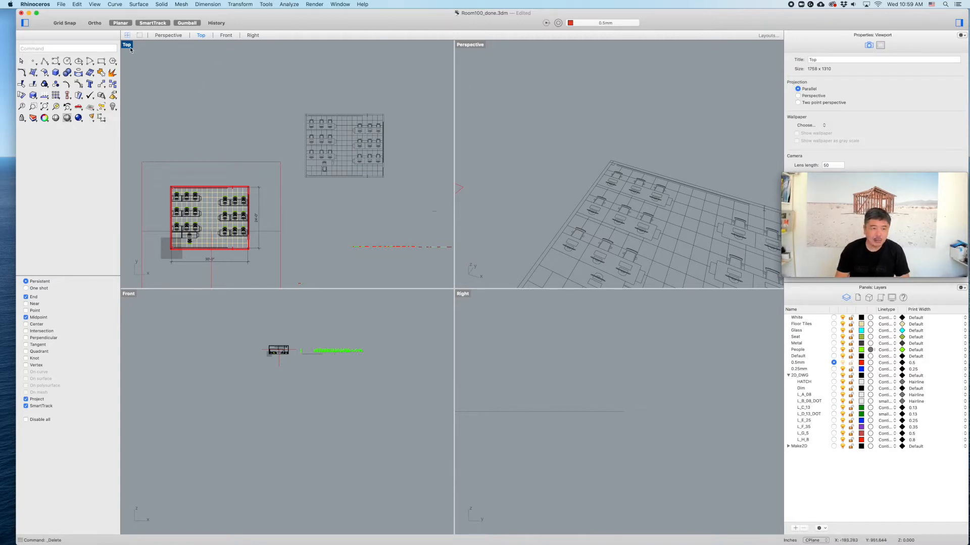
- Select a floor tile of the classroom in the maximized Perspective view, zoom to the selection, and restore the four-viewport layout
right_click_drag(341, 108, 269, 116)
scroll(275, 155, "up", 8)
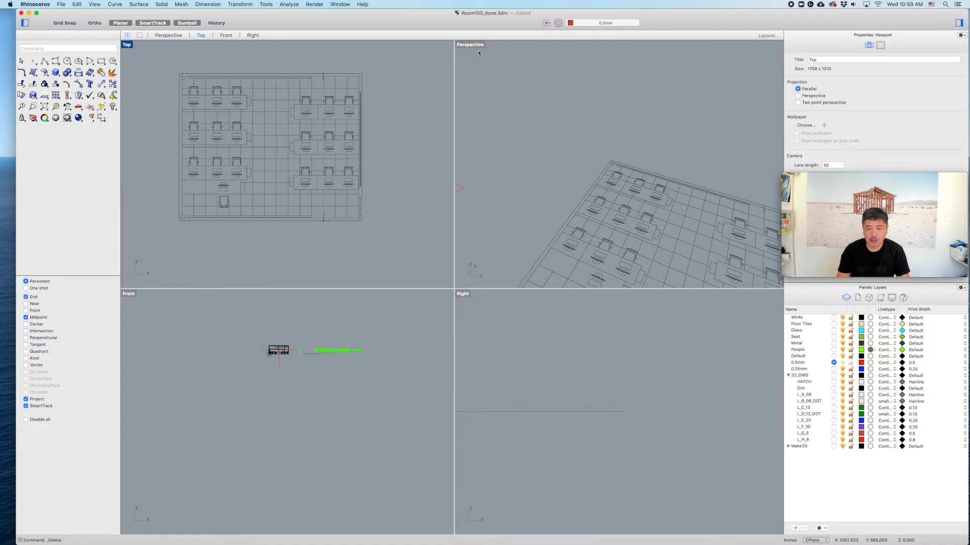
double_click(473, 45)
scroll(511, 133, "down", 10)
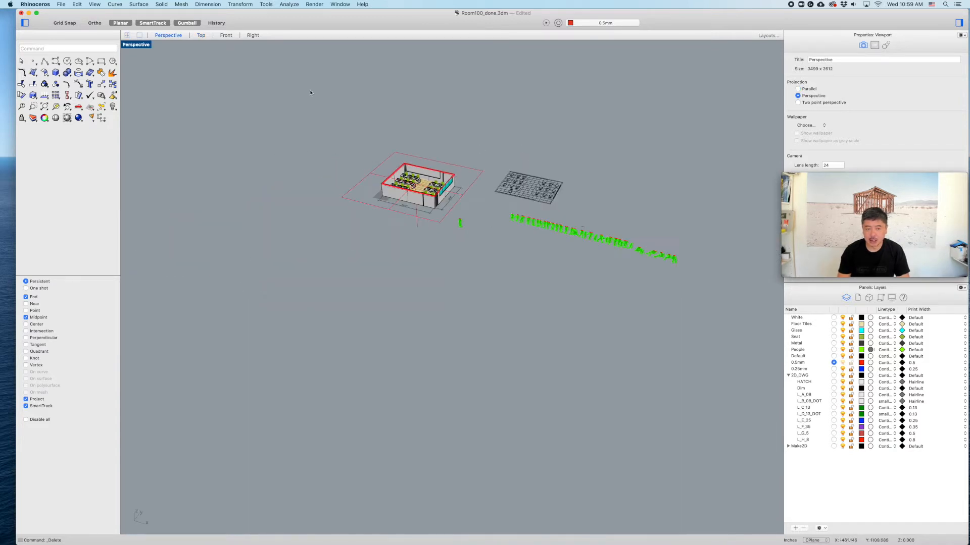
right_click_drag(389, 180, 410, 234, "shift")
scroll(489, 300, "up", 8)
left_click(490, 300)
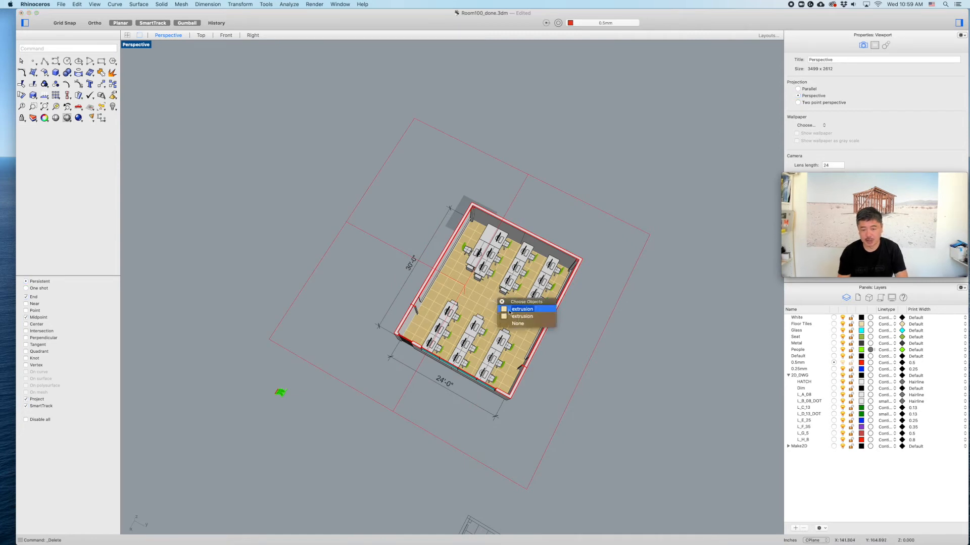
left_click(510, 310)
type("zs")
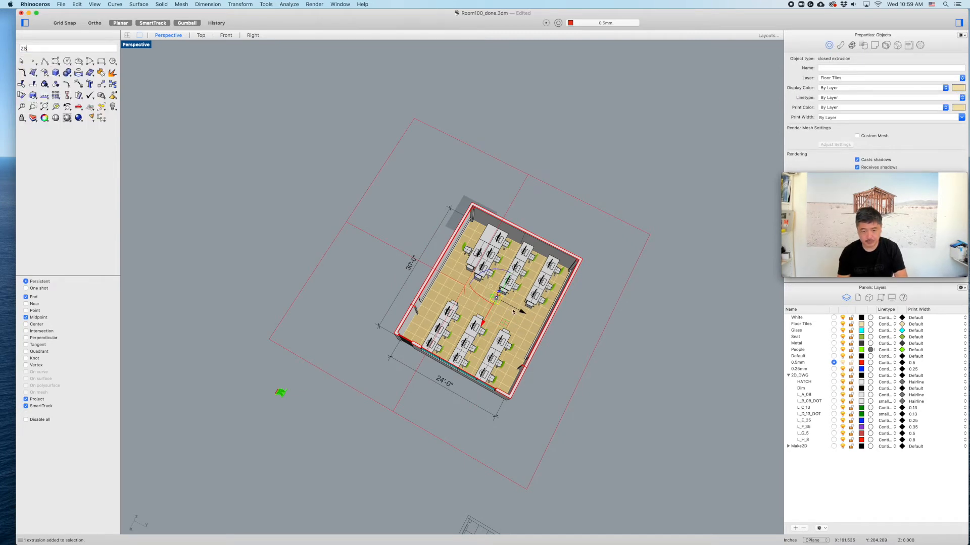
key("Return")
double_click(134, 45)
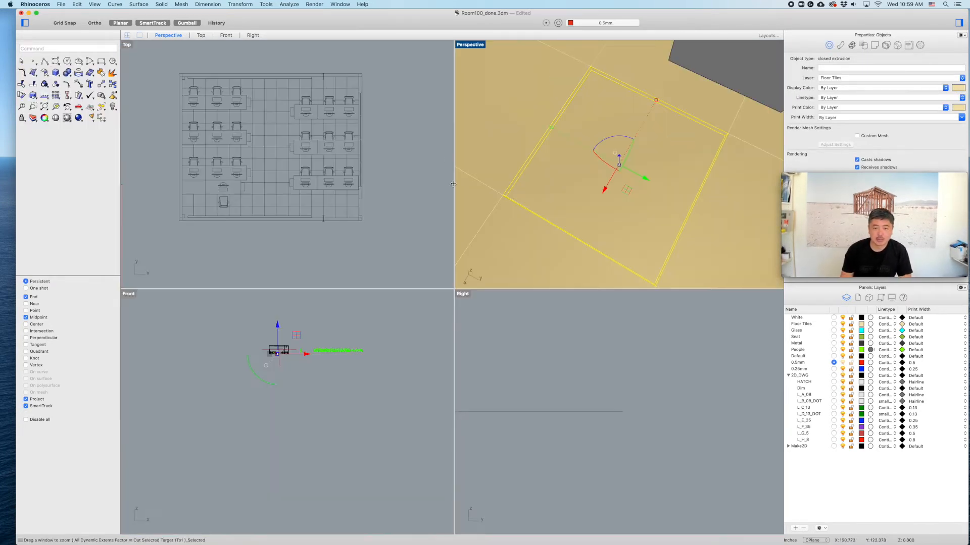
- Enlarge the Top and Perspective viewports to full height side by side, with the 2D drawing and the classroom interior framed
scroll(529, 190, "down", 5)
right_click_drag(528, 190, 553, 192)
scroll(554, 192, "down", 4)
mouse_move(632, 177)
right_mouse_down()
mouse_move(591, 162)
mouse_move(641, 186)
right_mouse_up()
scroll(603, 160, "down", 3)
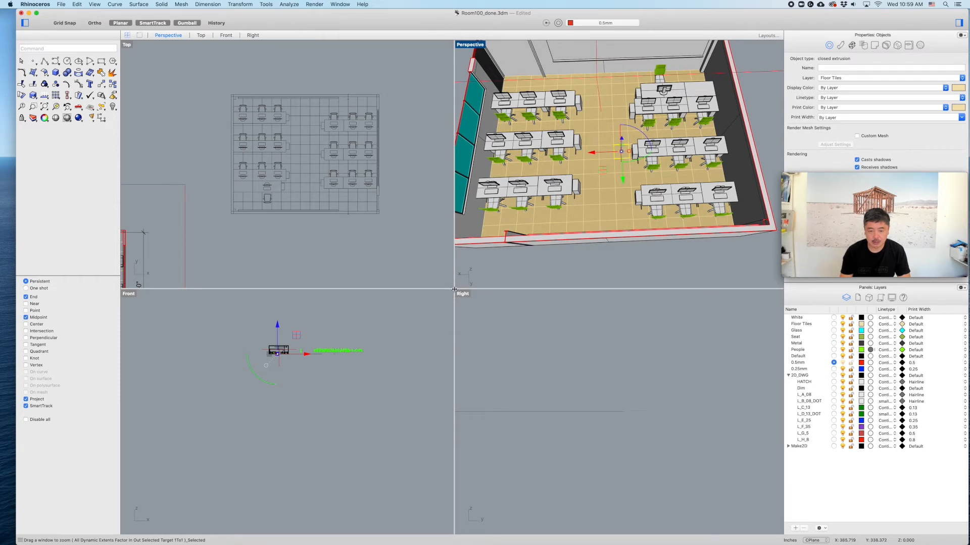
left_click_drag(449, 287, 444, 344)
left_click_drag(444, 400, 444, 532)
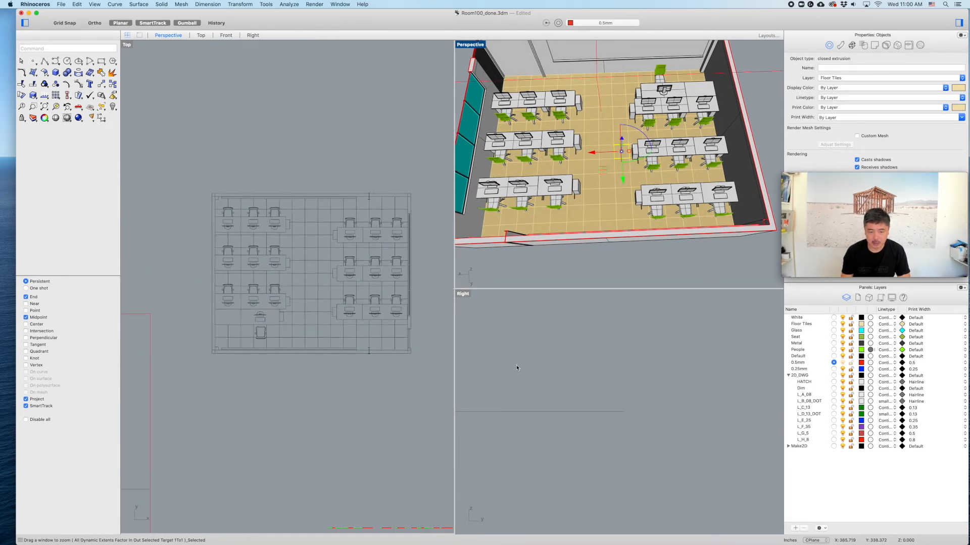
left_click_drag(510, 289, 501, 533)
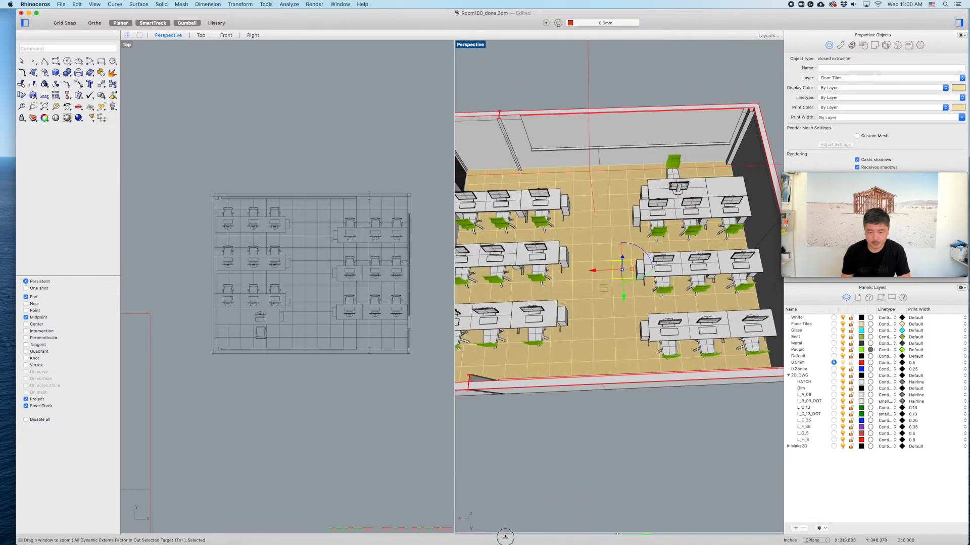
right_click_drag(415, 317, 374, 276)
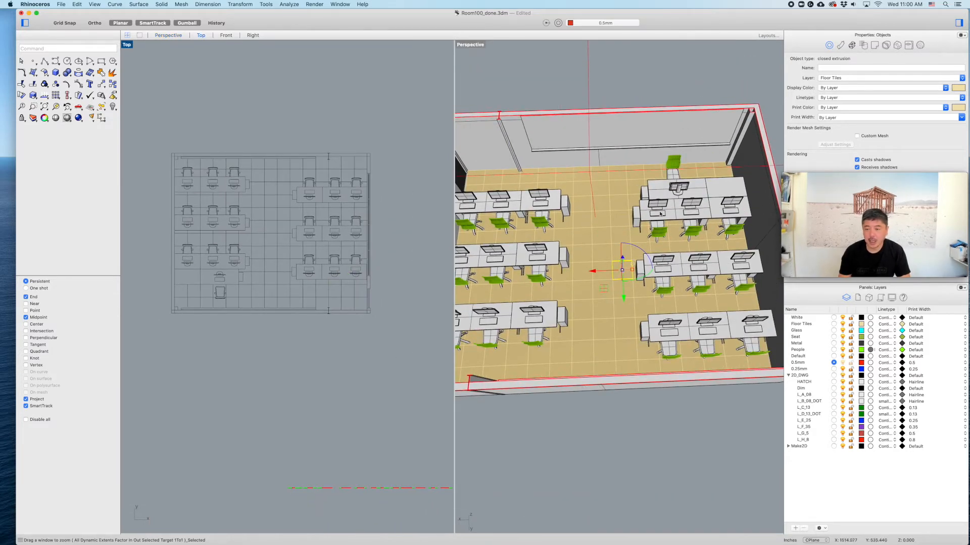
- Examine the clipping plane's cut through the walls, corners and windows of the 3D classroom in the Perspective view
right_click_drag(643, 208, 659, 208)
scroll(601, 240, "down", 6)
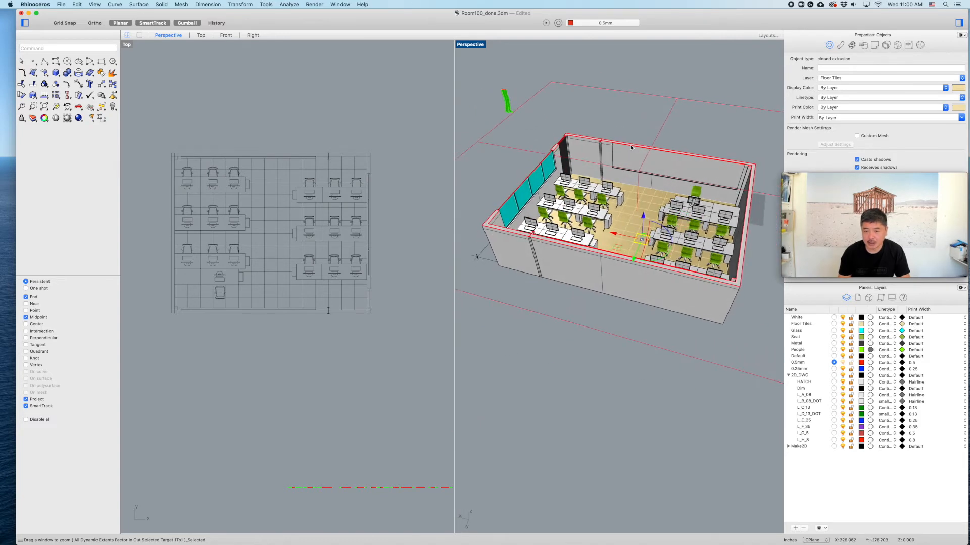
scroll(530, 208, "up", 2)
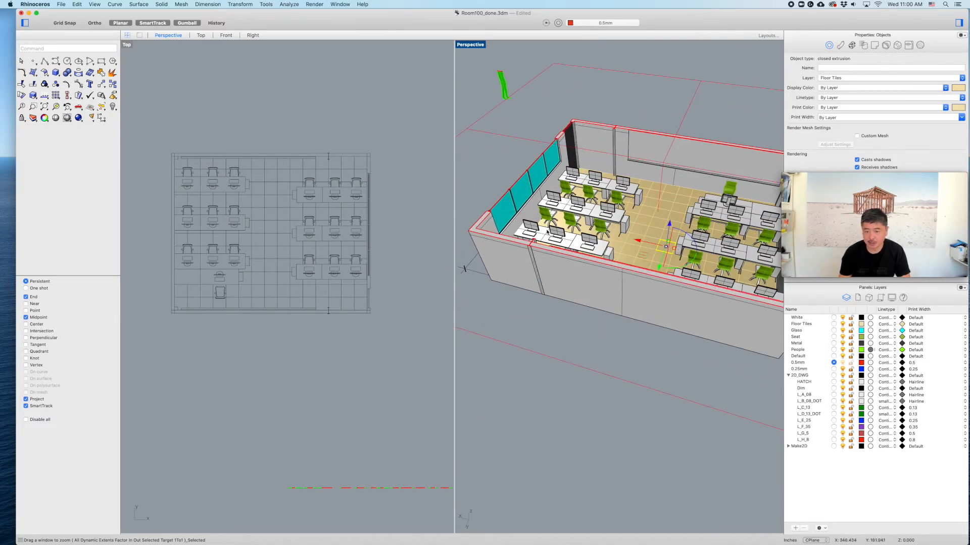
scroll(480, 230, "up", 2)
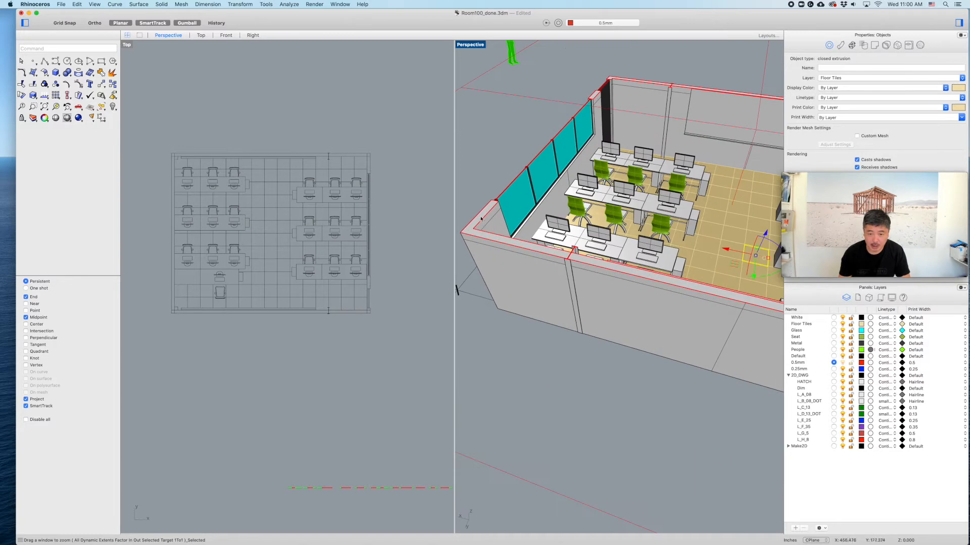
scroll(661, 260, "up", 3)
scroll(665, 261, "down", 4)
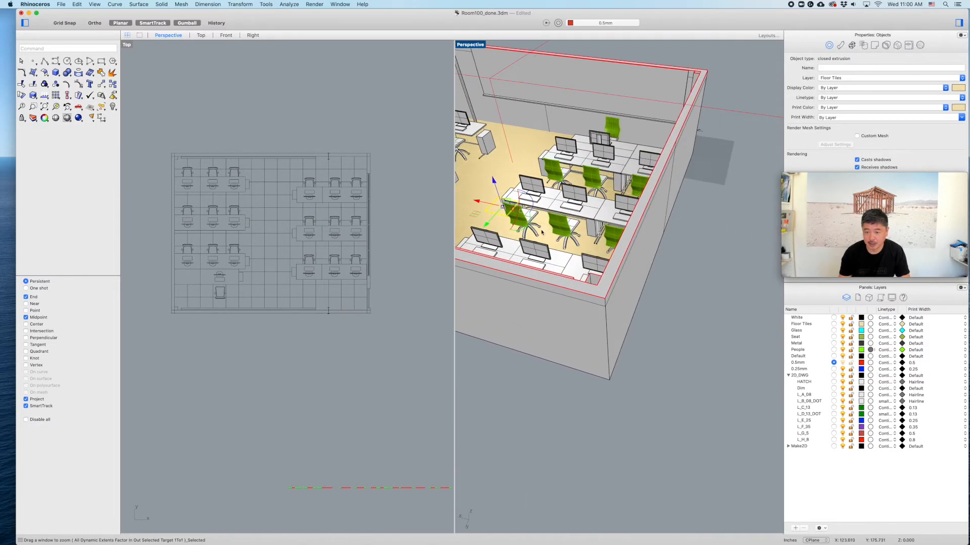
scroll(587, 202, "up", 4)
right_click_drag(588, 201, 637, 200, "shift")
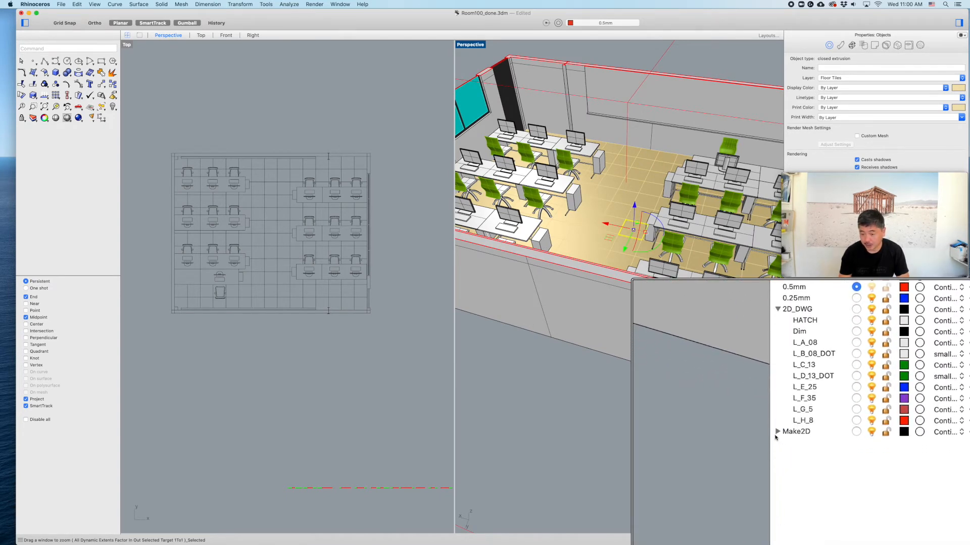
- Expand the Make2D layer and its Visible sublayer, and hide the Curves and Tangents layers so only the clipping plane intersections show
left_click(778, 432)
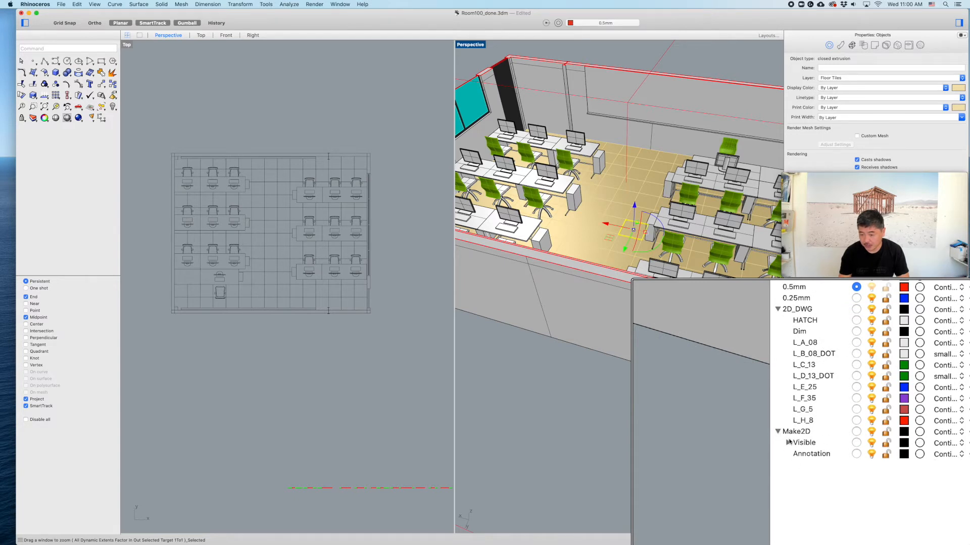
left_click(787, 443)
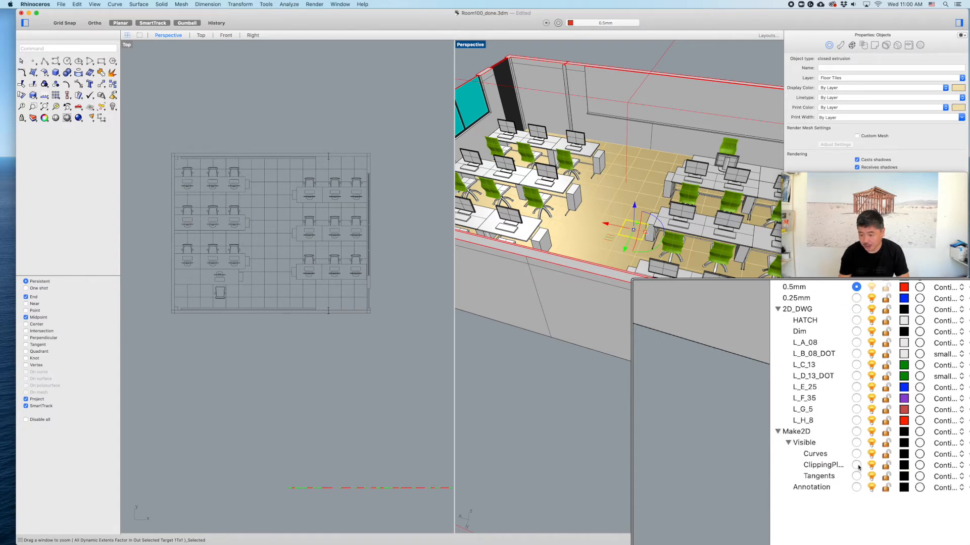
left_click(871, 454)
left_click(872, 478)
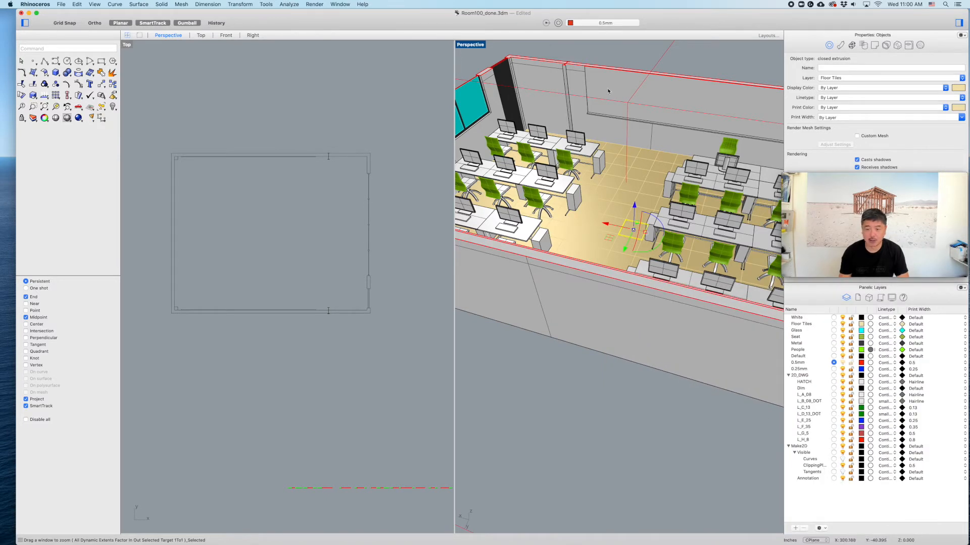
- Select all clipping plane intersection curves of the 2D drawing, reassign them to layer L_G_5, and deselect them
right_click_drag(413, 195, 380, 189)
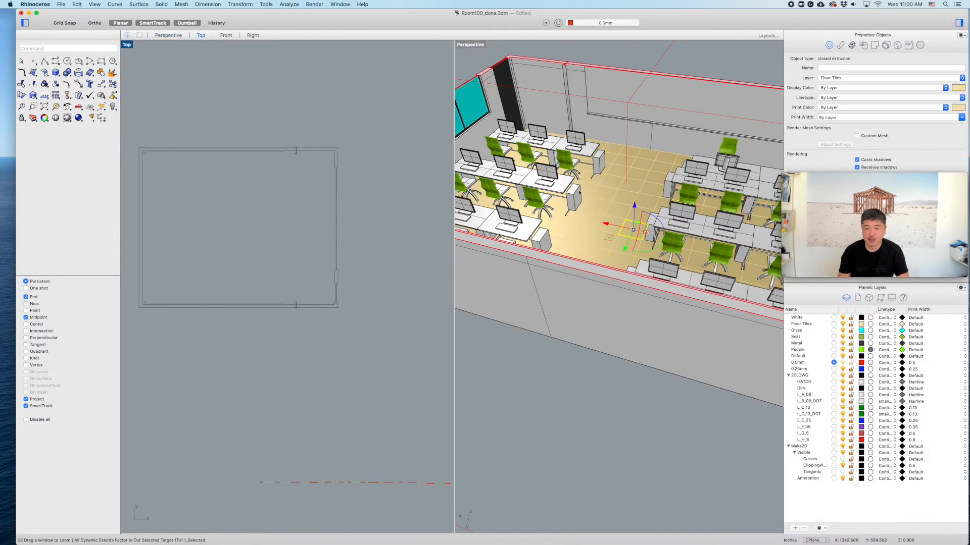
scroll(419, 203, "down", 4)
scroll(638, 191, "down", 5)
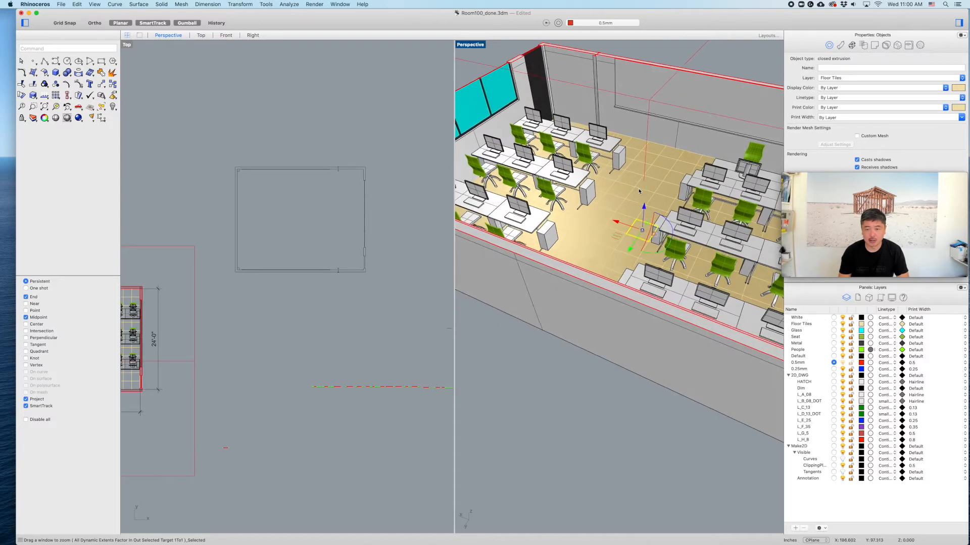
left_click_drag(388, 158, 243, 290)
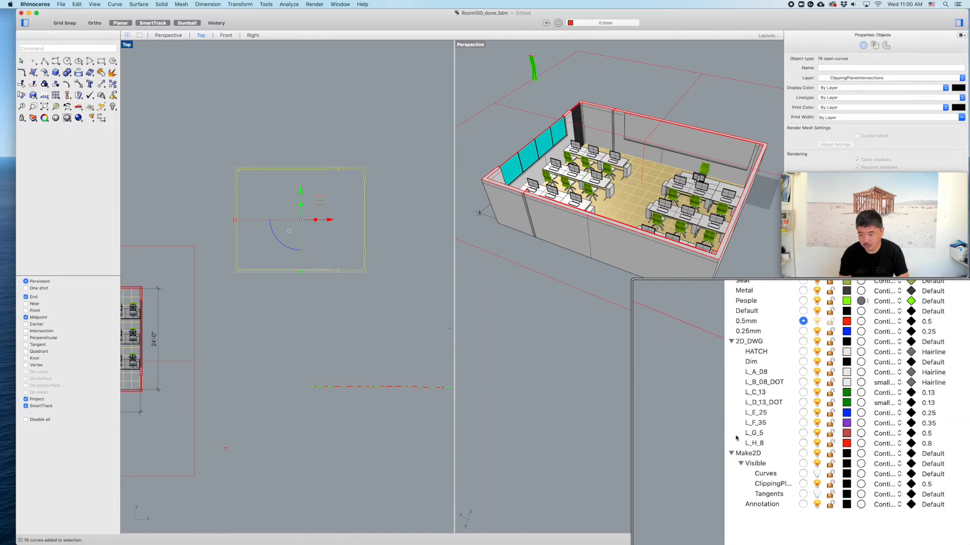
right_click(756, 436)
left_click(776, 505)
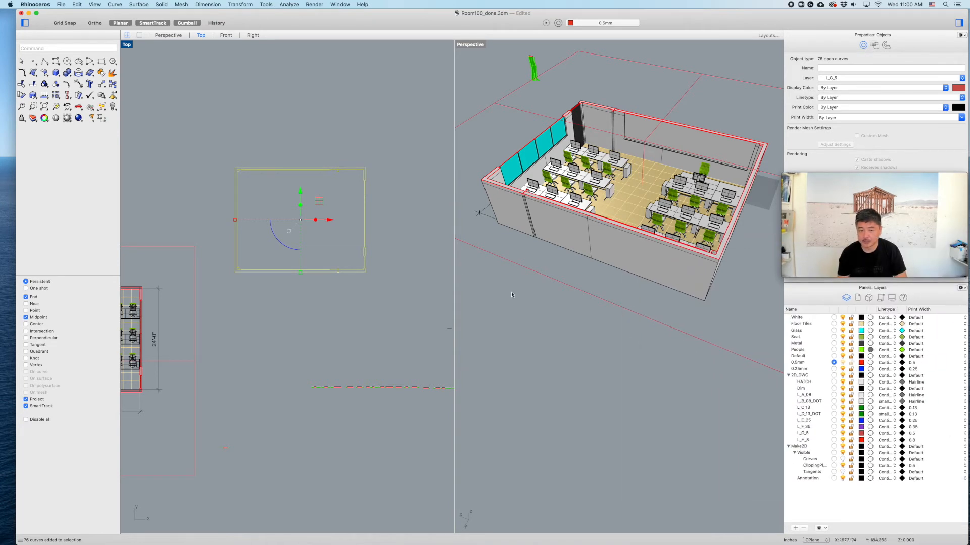
left_click(440, 260)
- Maximize the Top viewport and examine the cut wall outline on layer L_G_5
scroll(262, 173, "up", 5)
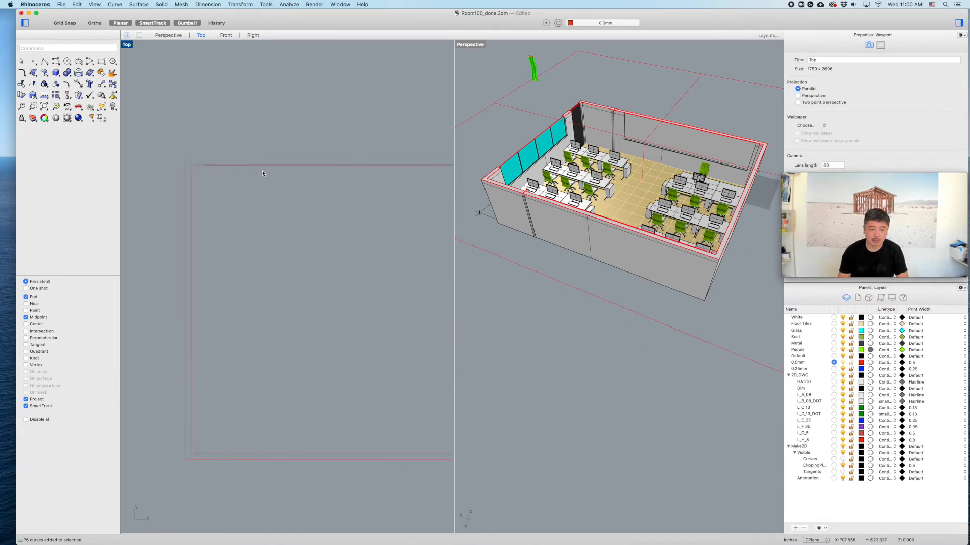
right_click_drag(295, 180, 230, 143)
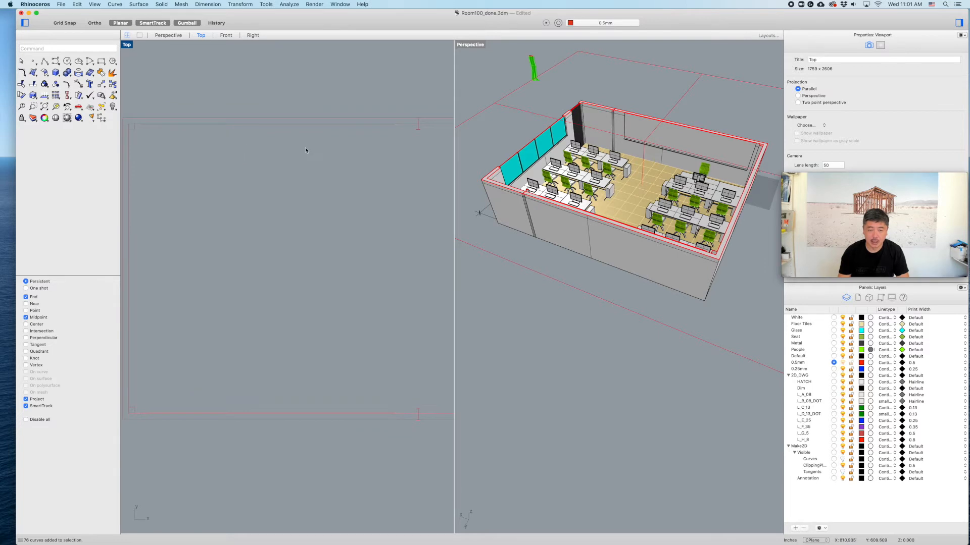
double_click(126, 45)
scroll(395, 165, "down", 5)
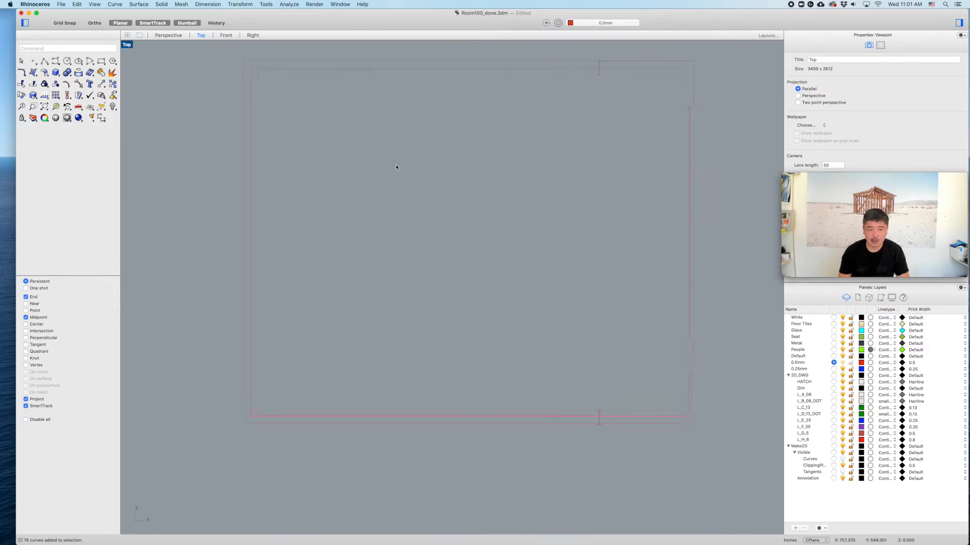
scroll(489, 299, "up", 2)
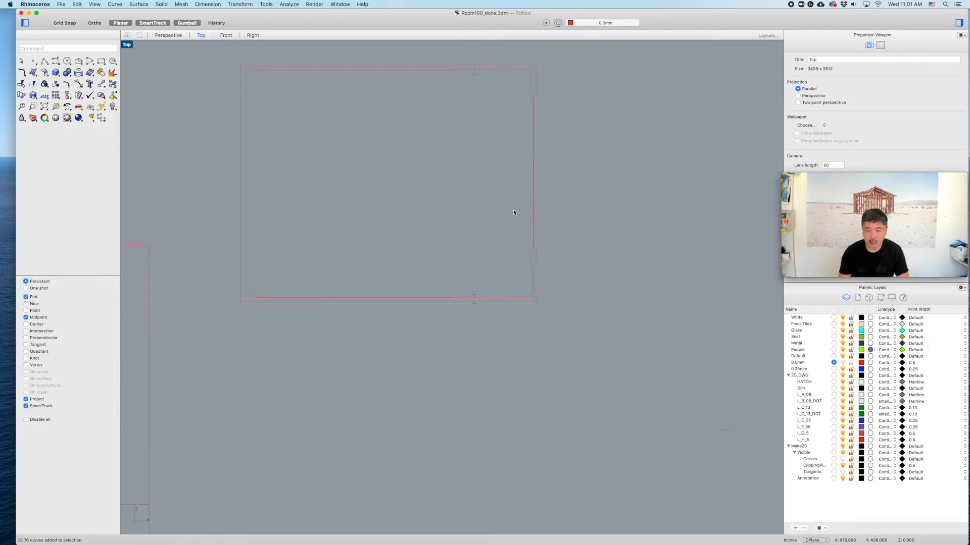
right_click_drag(476, 160, 516, 168)
- Trim away the wall line segments crossing the corner column at the lower-left corner of the cut wall outline
scroll(282, 304, "up", 5)
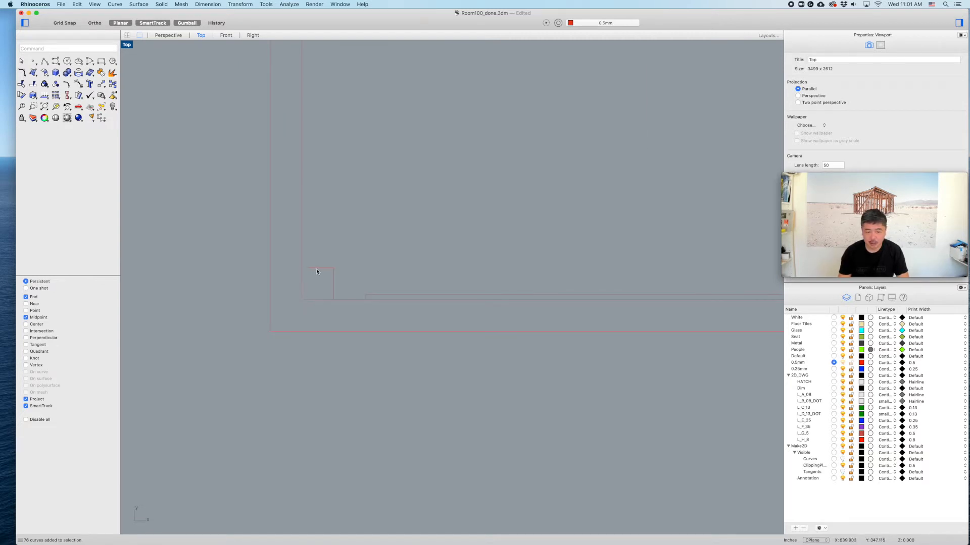
scroll(355, 288, "down", 3)
left_click_drag(357, 264, 288, 329)
type("c")
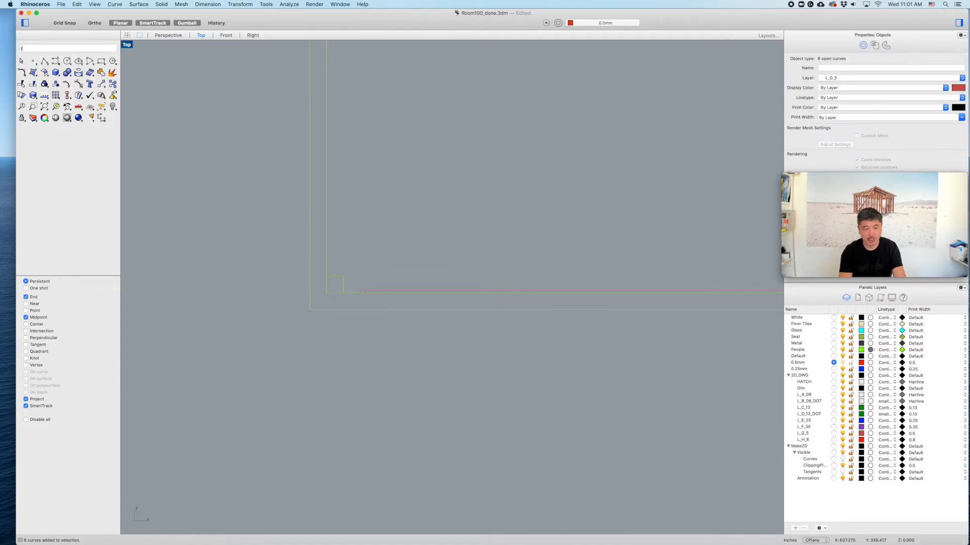
type("rim")
key("Return")
scroll(336, 284, "up", 5)
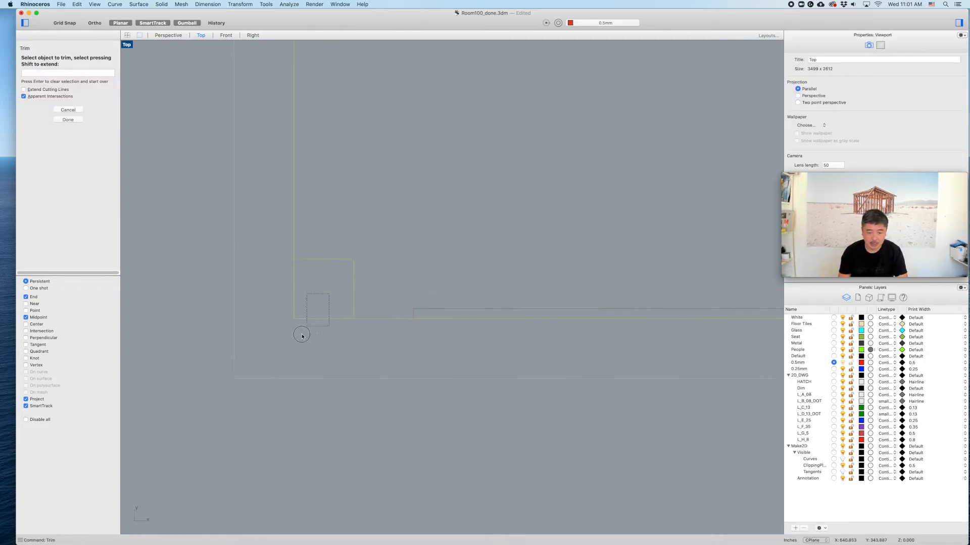
left_click_drag(315, 293, 282, 326)
scroll(420, 294, "down", 10)
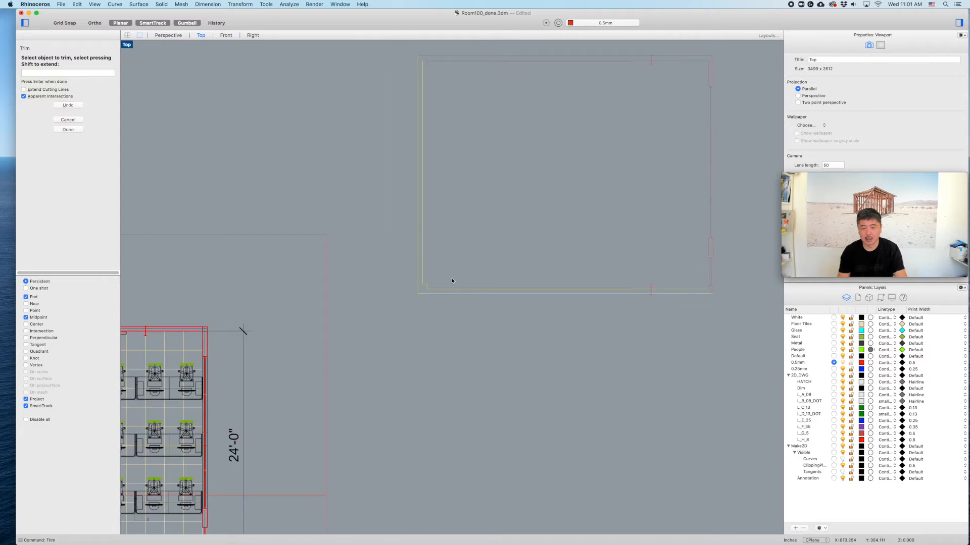
key("Return")
- Select all curves of the cut wall outline as trim cutters and trim the overlapping segments at its upper-left corner
scroll(498, 197, "down", 4)
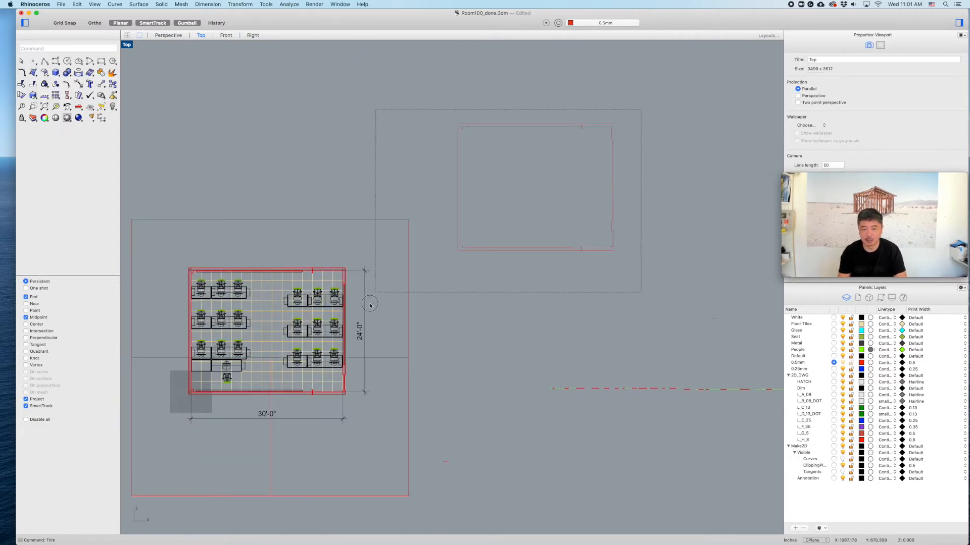
left_click(366, 300, "shift")
left_click_drag(389, 293, 626, 137)
left_click(647, 86)
key("super+z")
left_click_drag(651, 81, 453, 294)
type("trim")
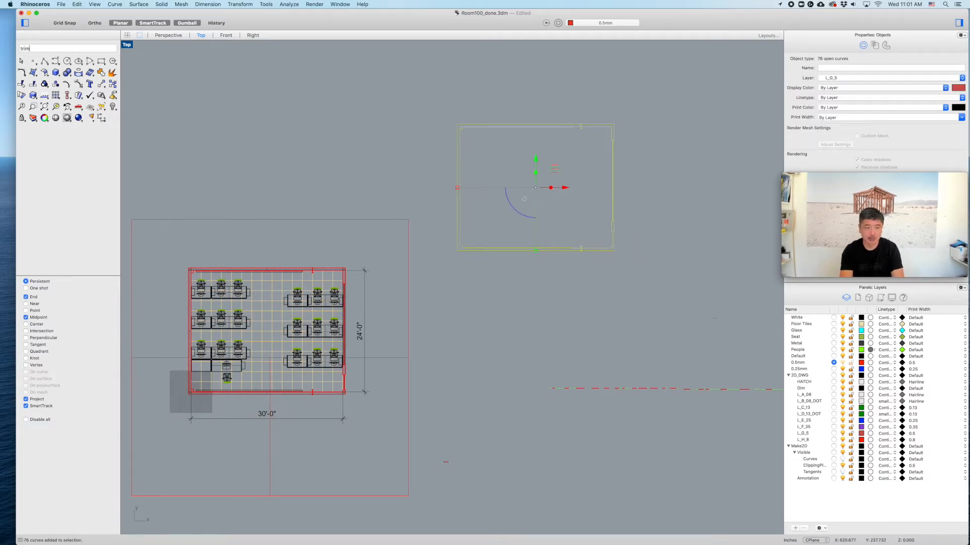
key("Return")
scroll(454, 111, "up", 5)
scroll(477, 154, "up", 10)
left_click_drag(466, 176, 414, 212)
- Trim the wall line segments that cross the I-shaped column in the upper wall
scroll(601, 199, "up", 8)
right_click_drag(573, 207, 417, 207)
scroll(604, 202, "up", 13)
left_click_drag(627, 204, 582, 213)
scroll(610, 179, "up", 4)
scroll(609, 179, "up", 5)
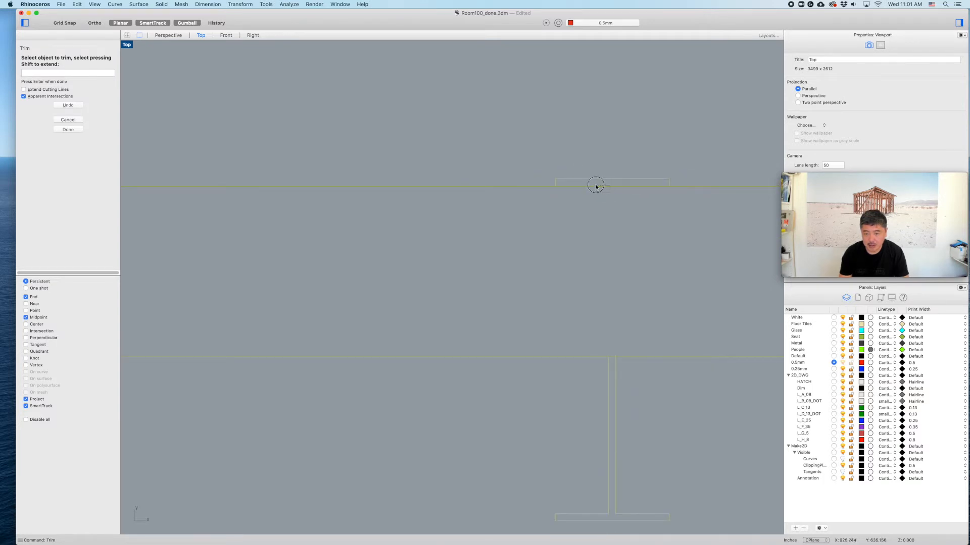
scroll(616, 262, "down", 2)
left_click(594, 147)
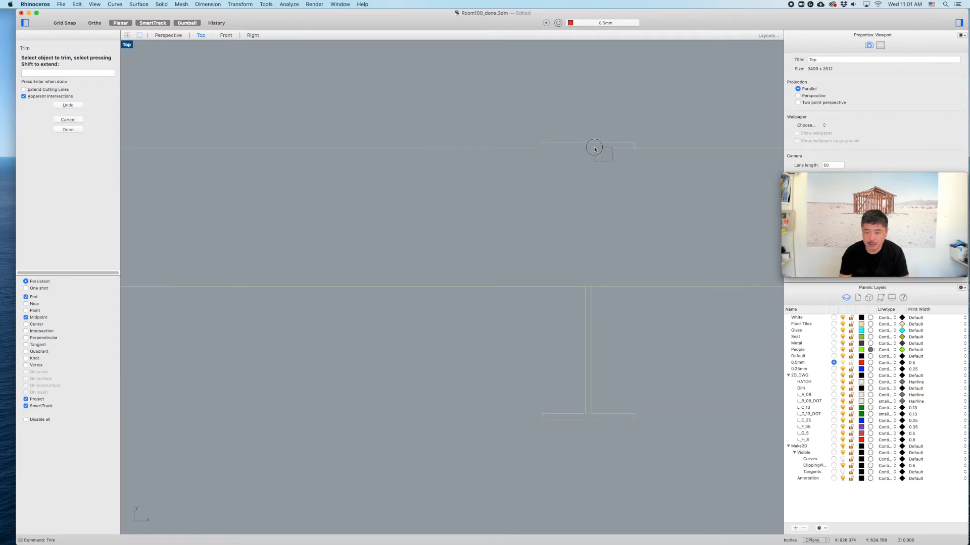
scroll(586, 285, "up", 9)
left_click(592, 302)
scroll(588, 295, "down", 5)
left_click(660, 276)
- Trim the wall line segments that cross the I-shaped column in the lower wall and finish trimming
right_click_drag(660, 275, 468, 268)
right_click_drag(557, 357, 543, 263)
scroll(555, 286, "down", 2)
right_click_drag(537, 240, 537, 186)
right_click_drag(528, 318, 524, 57)
right_click_drag(537, 334, 537, 222)
right_click_drag(462, 374, 525, 282)
scroll(482, 312, "up", 5)
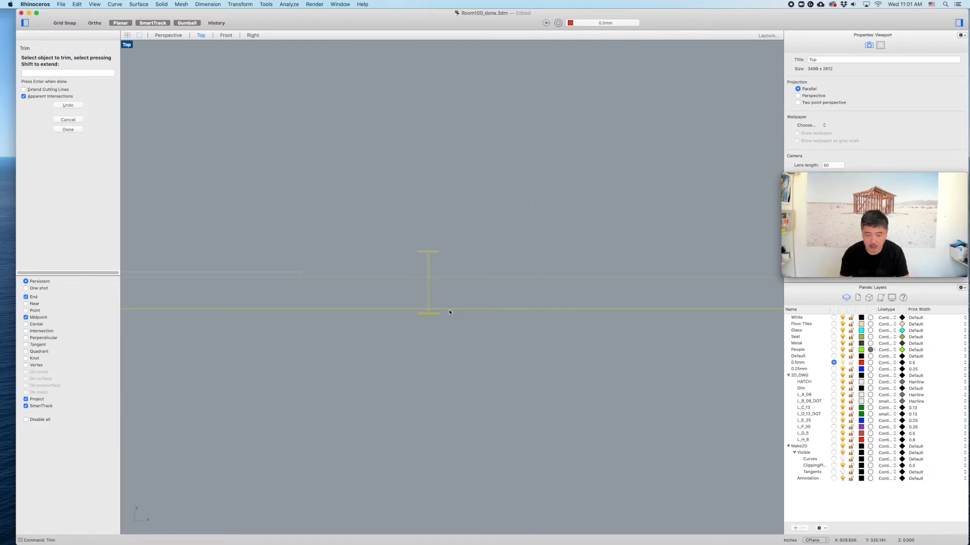
scroll(413, 253, "up", 6)
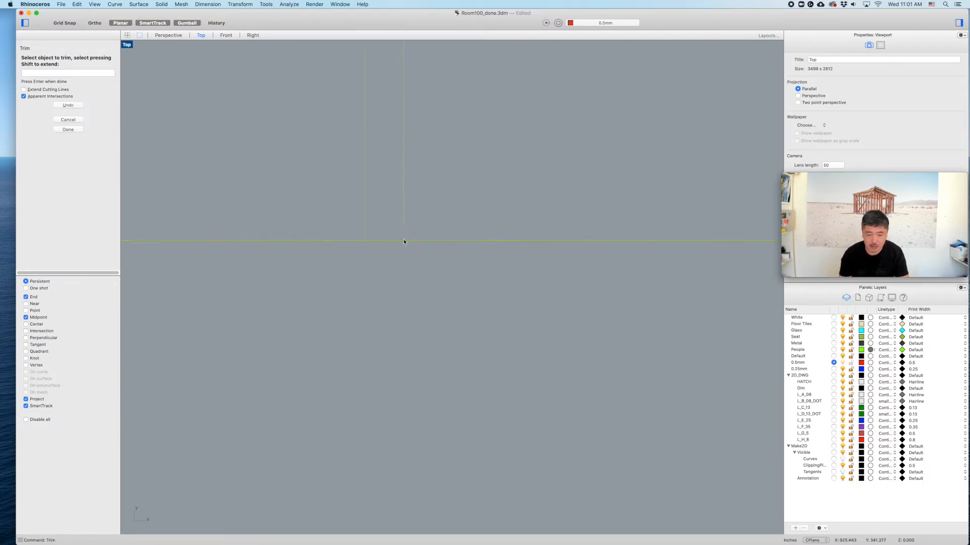
scroll(399, 295, "down", 5)
right_click_drag(405, 373, 432, 241)
right_click_drag(427, 402, 437, 340)
scroll(435, 340, "up", 5)
left_click_drag(421, 364, 421, 365)
scroll(472, 309, "down", 12)
right_click_drag(324, 284, 452, 293)
scroll(420, 292, "up", 5)
scroll(551, 270, "down", 10)
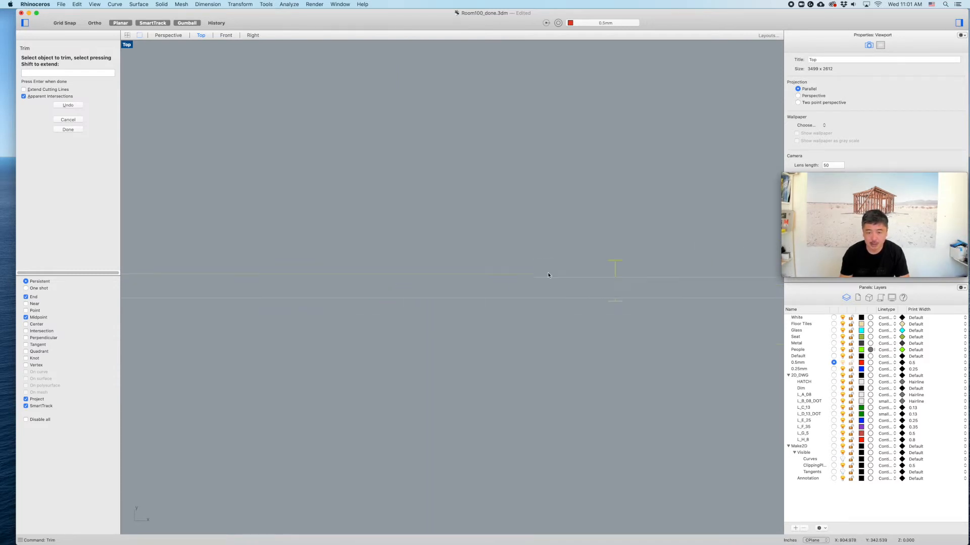
scroll(555, 267, "up", 3)
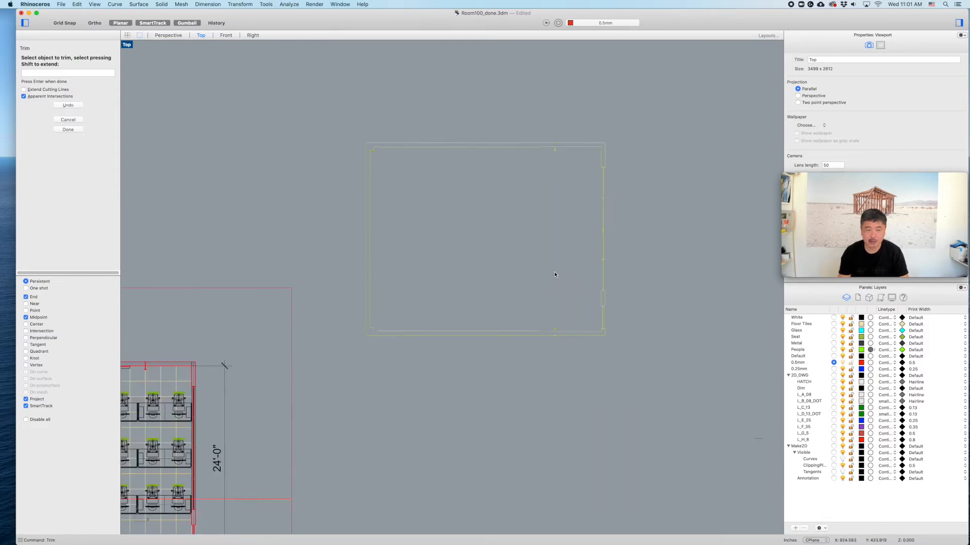
key("Return")
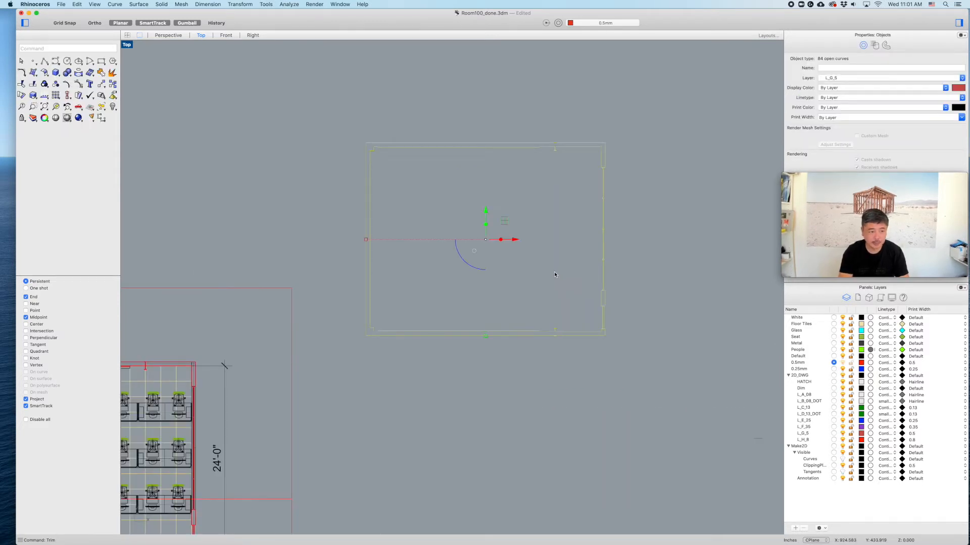
- Join the trimmed wall outline curves and clear the selection
type("J")
key("Return")
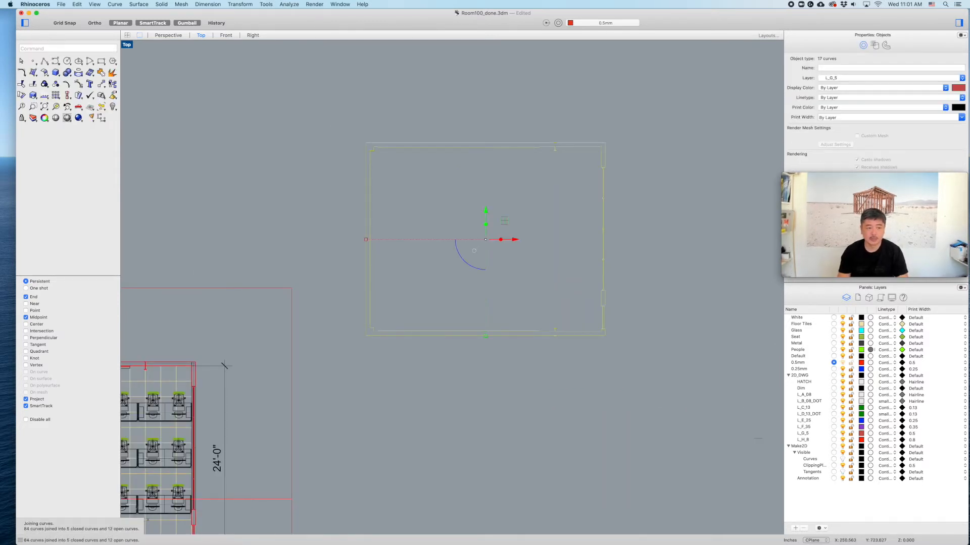
mouse_move(43, 526)
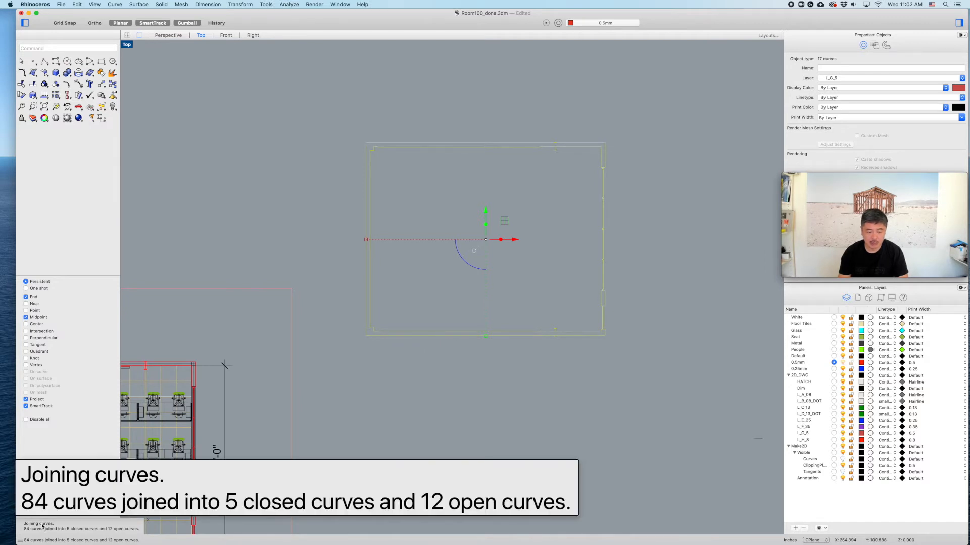
left_click(527, 177)
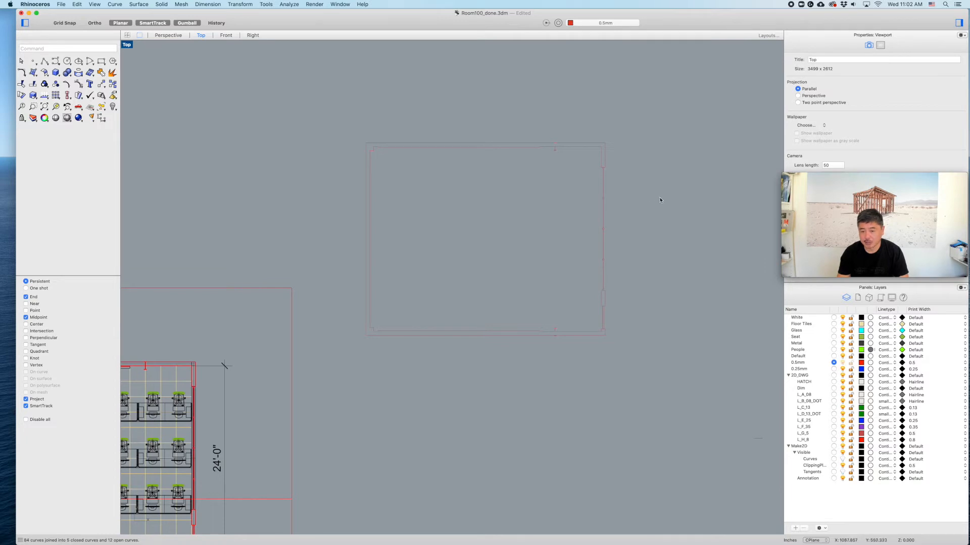
left_click_drag(576, 225, 576, 225)
left_click(684, 274)
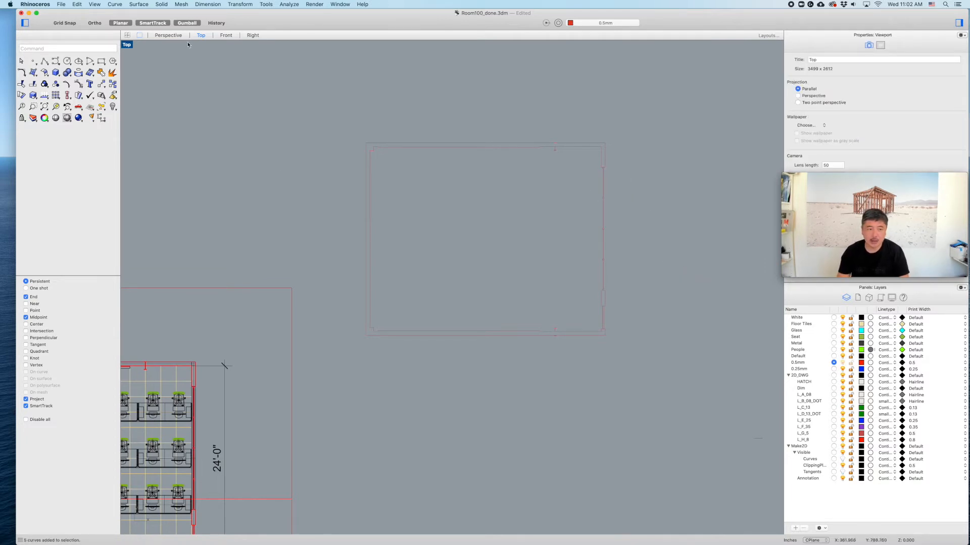
- Restore the split Top and Perspective viewports and show the Curves layer under Make2D's Visible sublayer
double_click(126, 44)
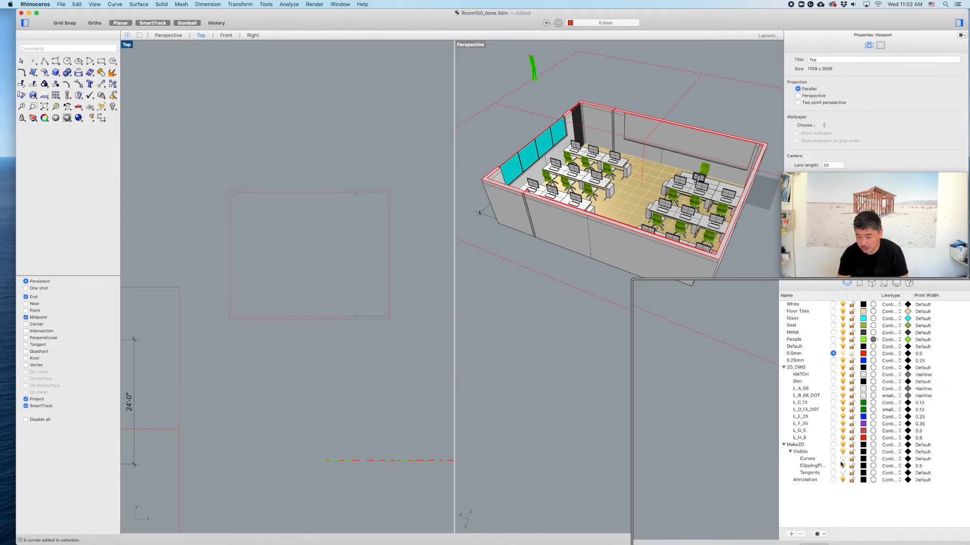
left_click(842, 456)
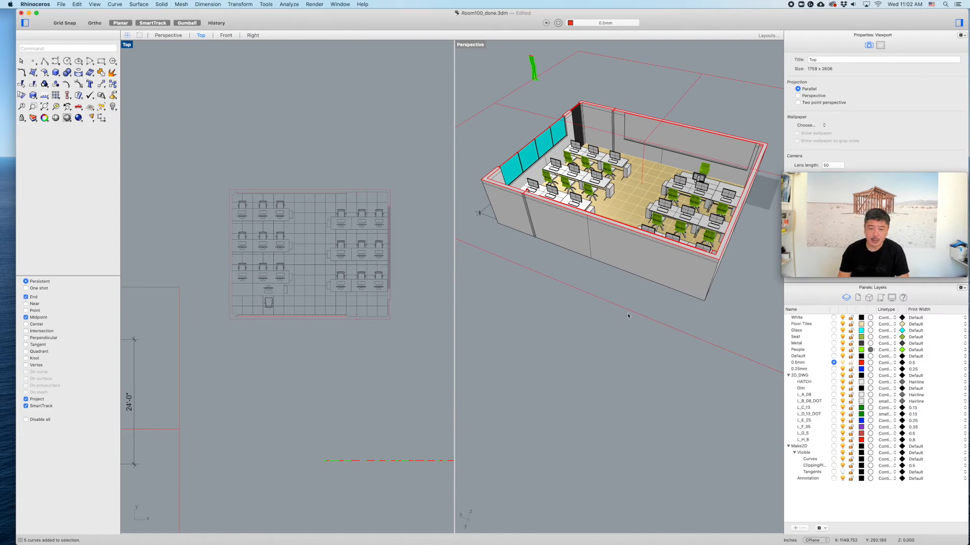
left_click(677, 328)
- Examine the desks, monitors, keyboards and chairs of the 3D classroom in the Perspective view
scroll(667, 318, "up", 10)
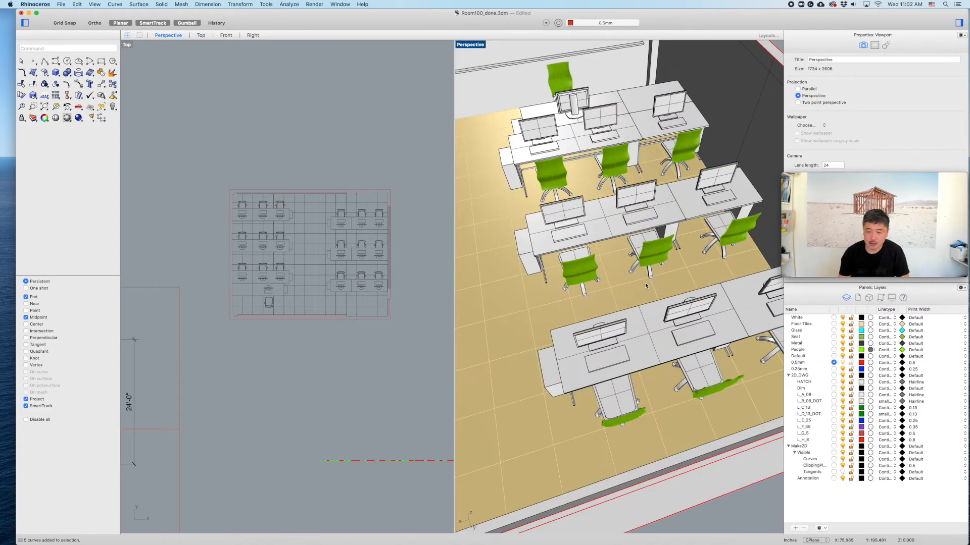
right_click_drag(650, 309, 554, 294)
right_click_drag(682, 323, 638, 298)
scroll(637, 305, "down", 4)
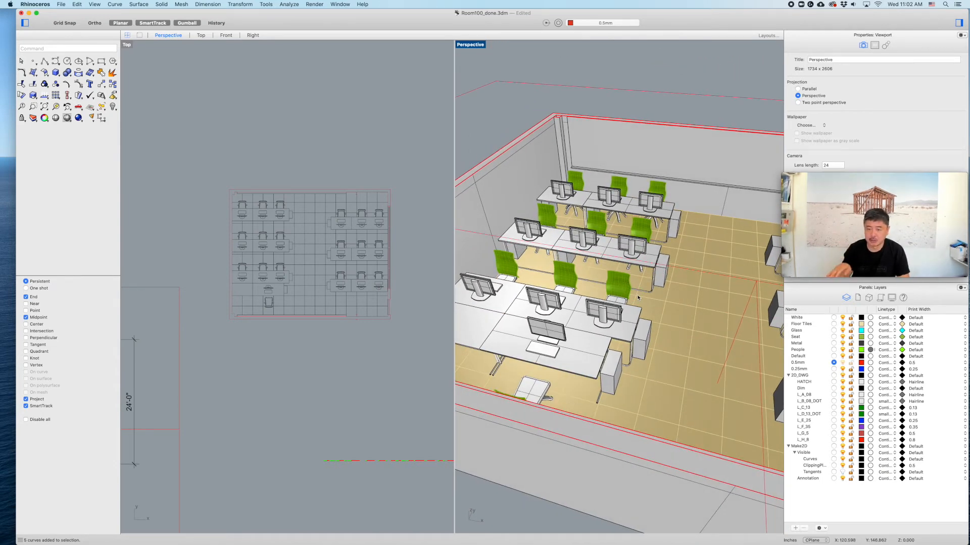
right_click_drag(654, 252, 676, 269)
scroll(609, 248, "up", 3)
mouse_move(602, 272)
right_mouse_down()
mouse_move(613, 275)
mouse_move(574, 276)
mouse_move(607, 286)
right_mouse_up()
scroll(347, 258, "up", 10)
- Select the monitor curves on the middle desk row of the 2D plan's right-hand block
left_click(297, 262)
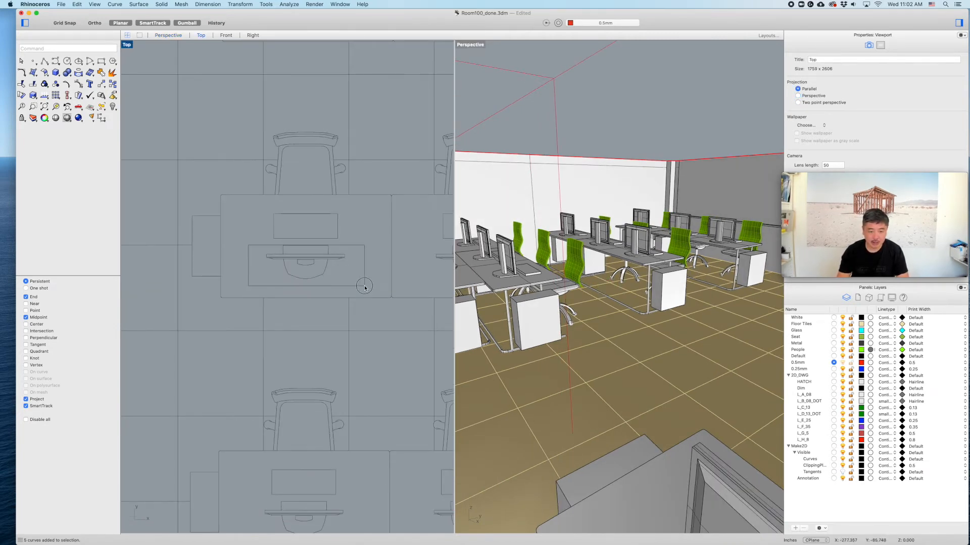
right_click_drag(403, 242, 332, 235)
left_click_drag(331, 233, 440, 274, "shift")
right_click_drag(414, 265, 271, 256)
left_click_drag(340, 228, 433, 258, "shift")
right_click_drag(433, 258, 290, 266)
scroll(291, 269, "down", 5)
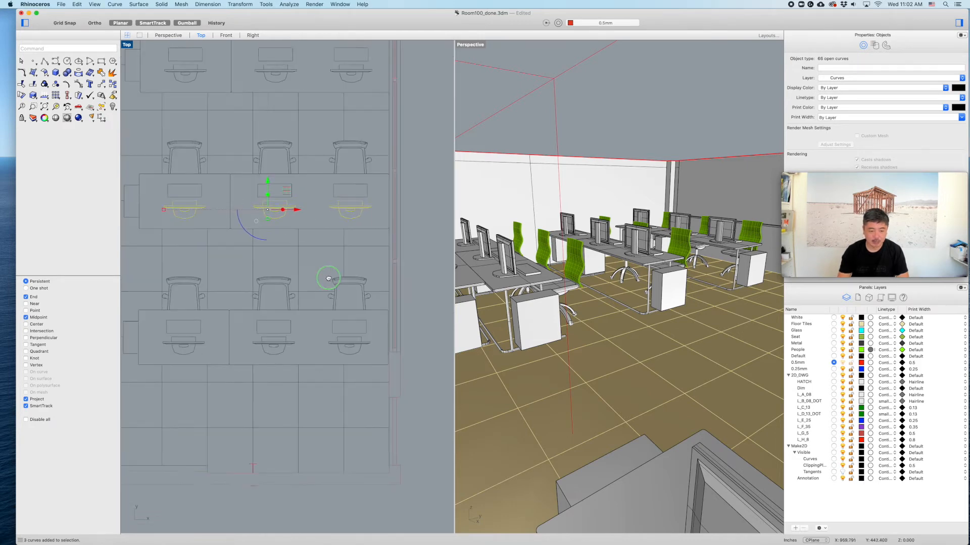
- Add the monitor curves of the right-hand block's bottom and top desk rows to the selection, leaving out the desk lines
left_click_drag(268, 325, 418, 365, "shift")
left_click(365, 328, "super")
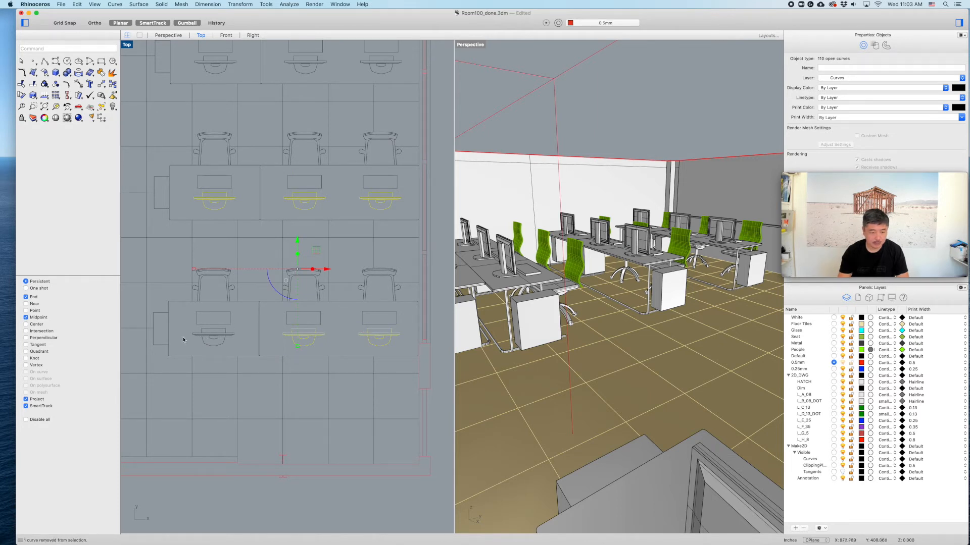
left_click_drag(177, 331, 265, 359, "shift")
scroll(297, 292, "down", 5)
scroll(254, 222, "up", 5)
left_click_drag(246, 239, 434, 213, "shift")
- Add the monitors and keyboards of the left-hand desk rows and the single front desk to the selection
right_click_drag(240, 235, 370, 240)
left_click_drag(179, 225, 357, 209)
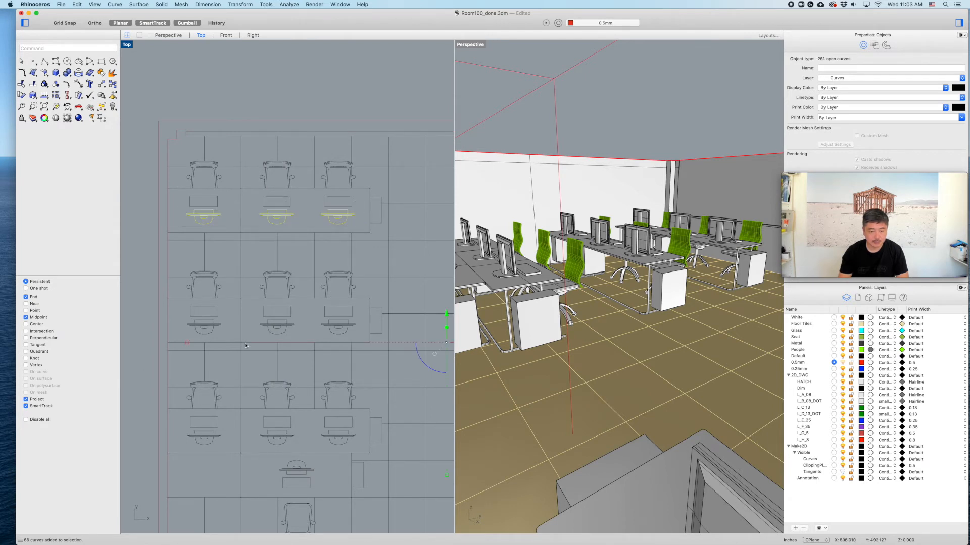
left_click_drag(180, 338, 360, 301, "shift")
scroll(313, 378, "down", 5)
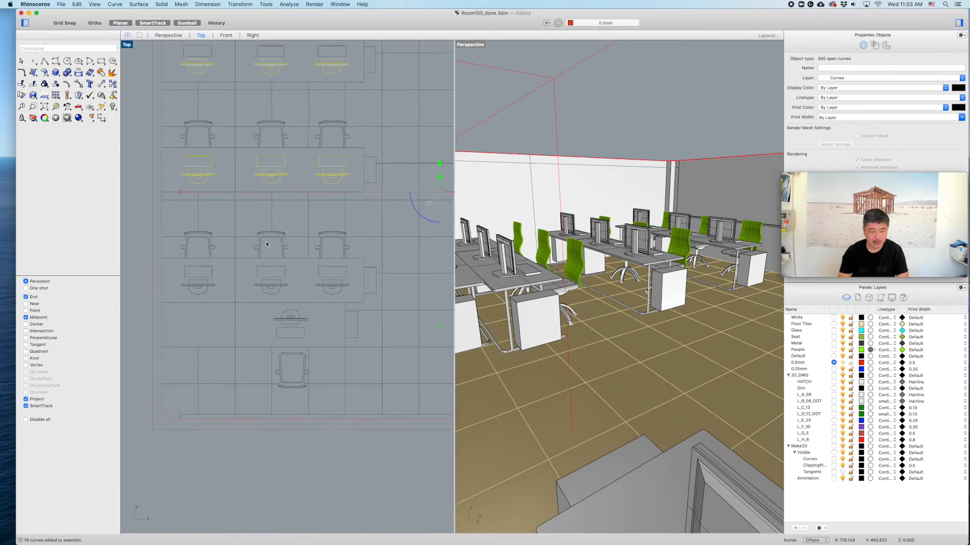
left_click_drag(172, 300, 360, 254, "shift")
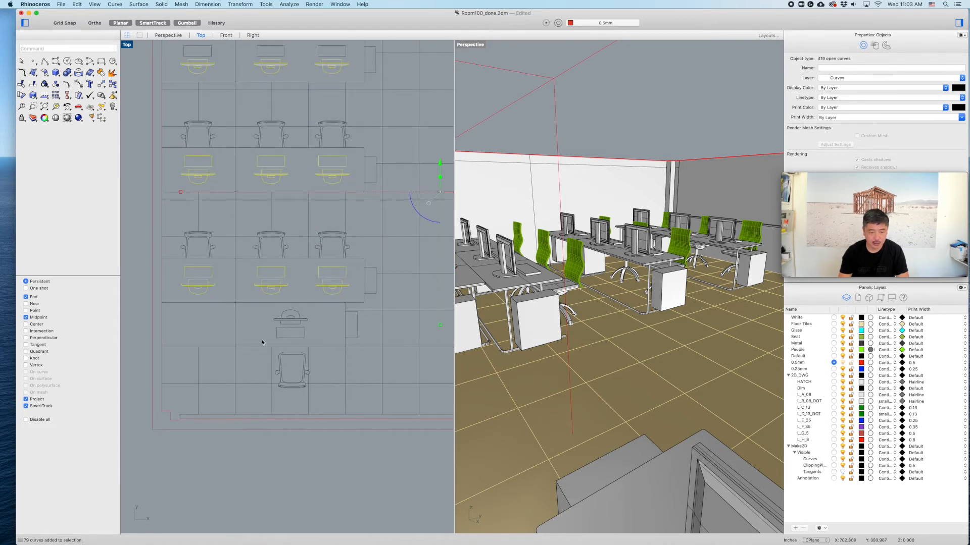
left_click_drag(316, 303, 263, 340, "shift")
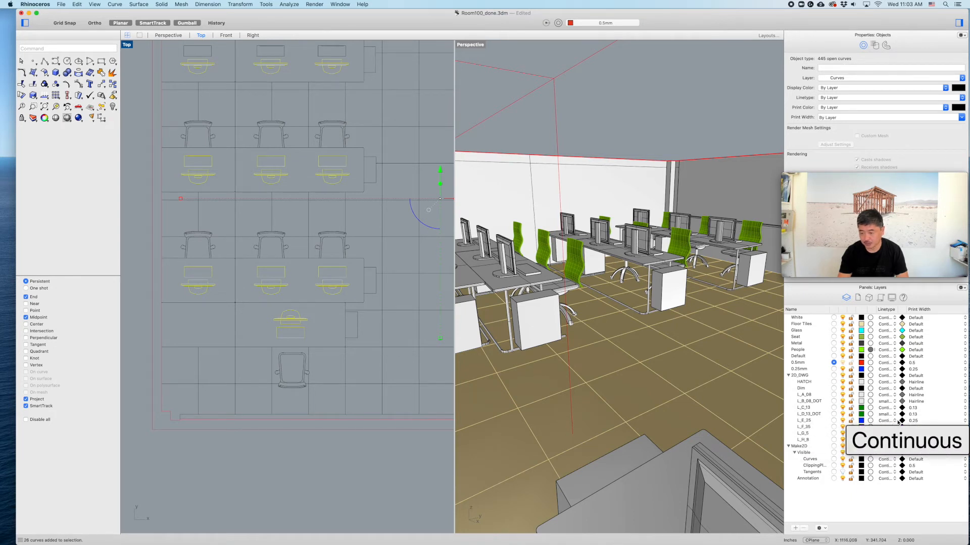
- Move the selected monitor and keyboard curves to layer L_E_25 and deselect them
left_click(804, 421)
right_click(804, 422)
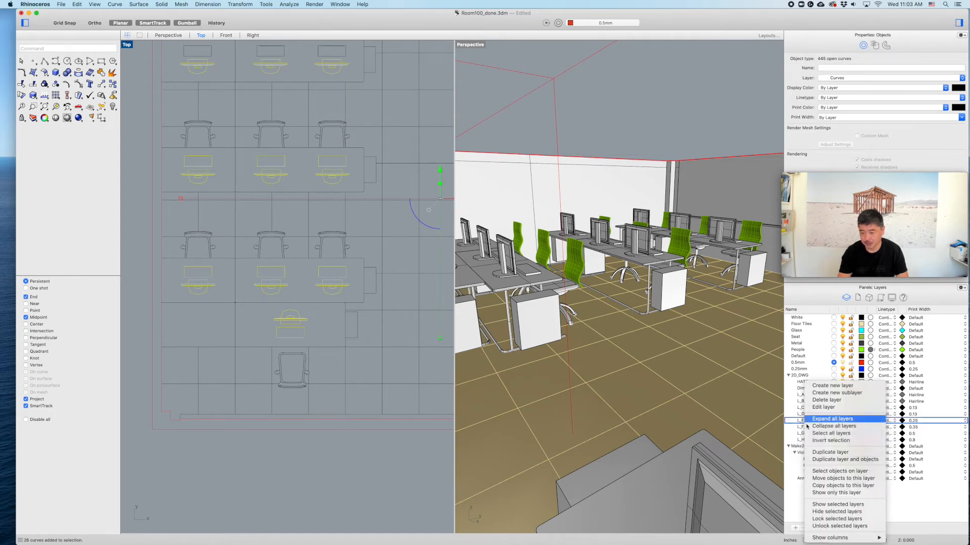
left_click(822, 478)
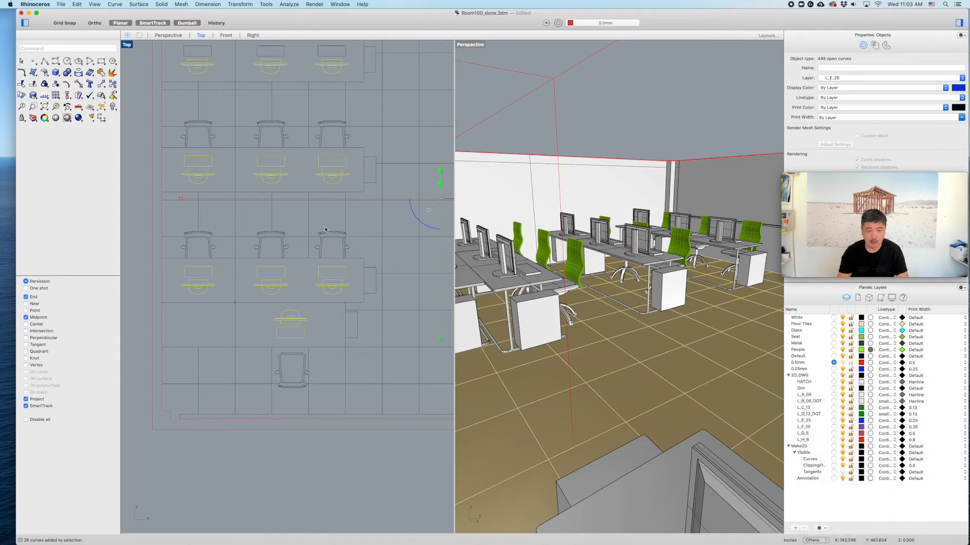
scroll(330, 228, "down", 5)
scroll(354, 268, "up", 6)
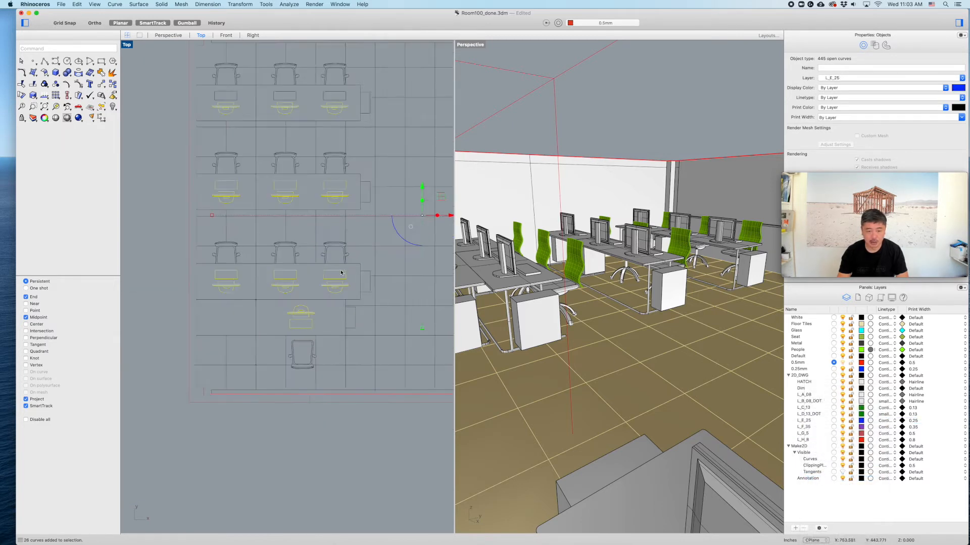
key("Escape")
- Select the keyboard rectangles on the left-hand block's desk rows and the single front desk
left_click_drag(358, 269, 232, 286)
right_click_drag(190, 268, 256, 266)
left_click_drag(256, 268, 205, 287)
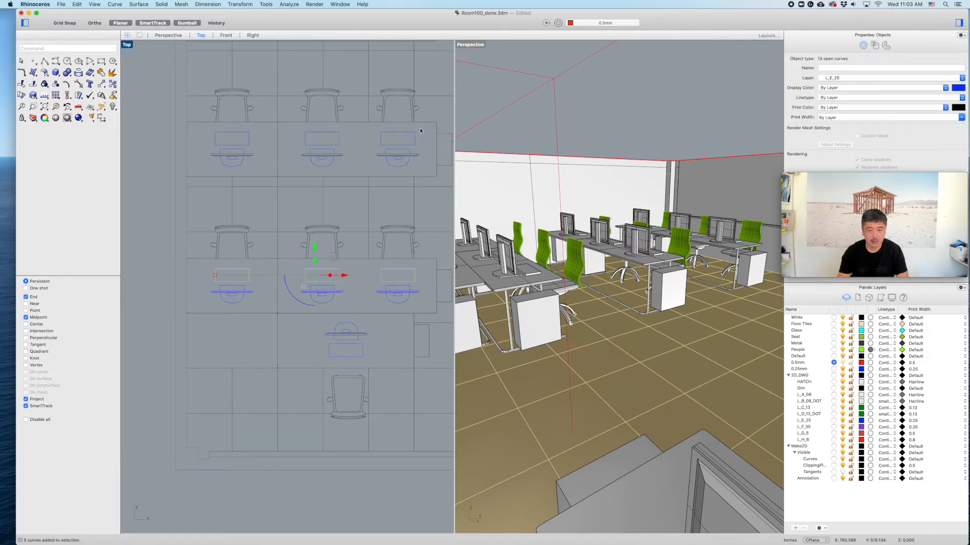
left_click_drag(202, 128, 431, 154)
left_click_drag(314, 342, 395, 368)
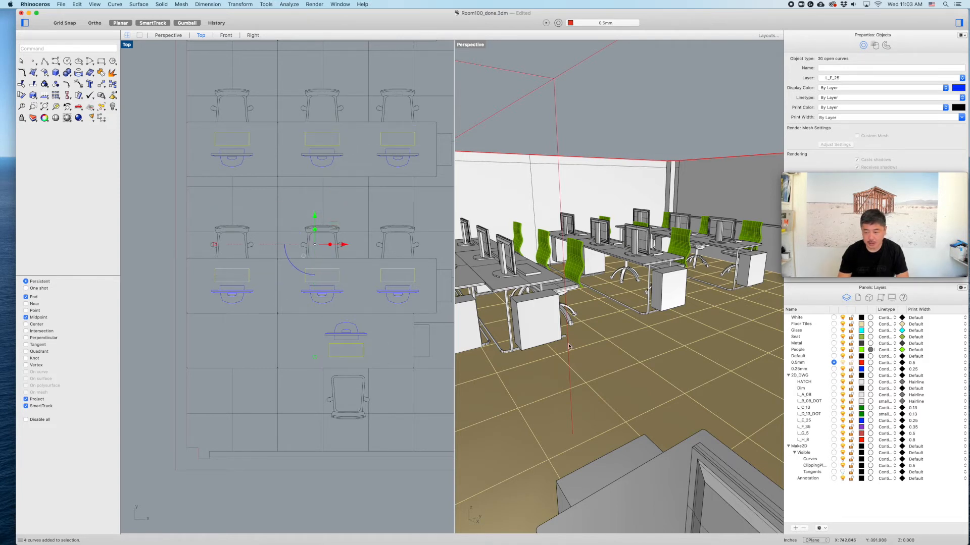
- Move the selected keyboard curves to layer L_C_13 and deselect them
right_click(811, 408)
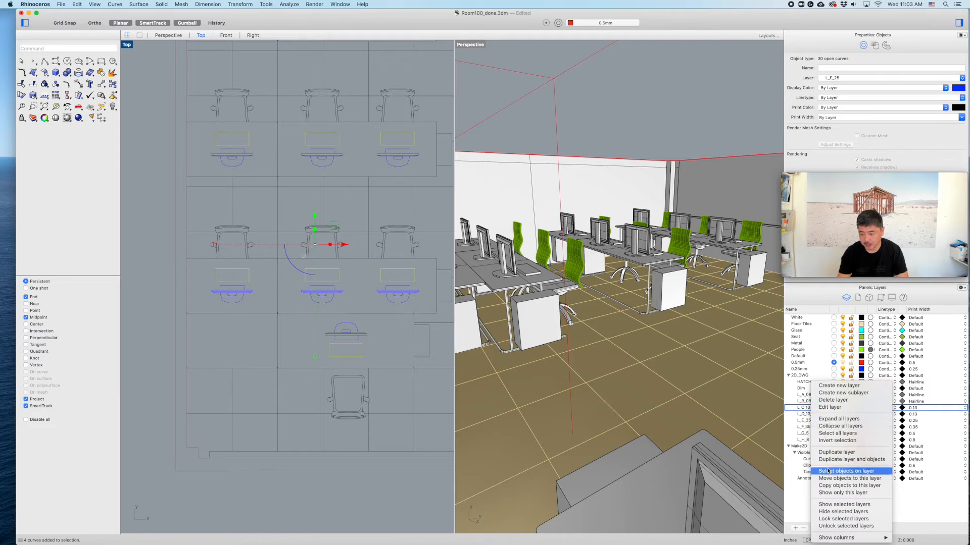
left_click(801, 410)
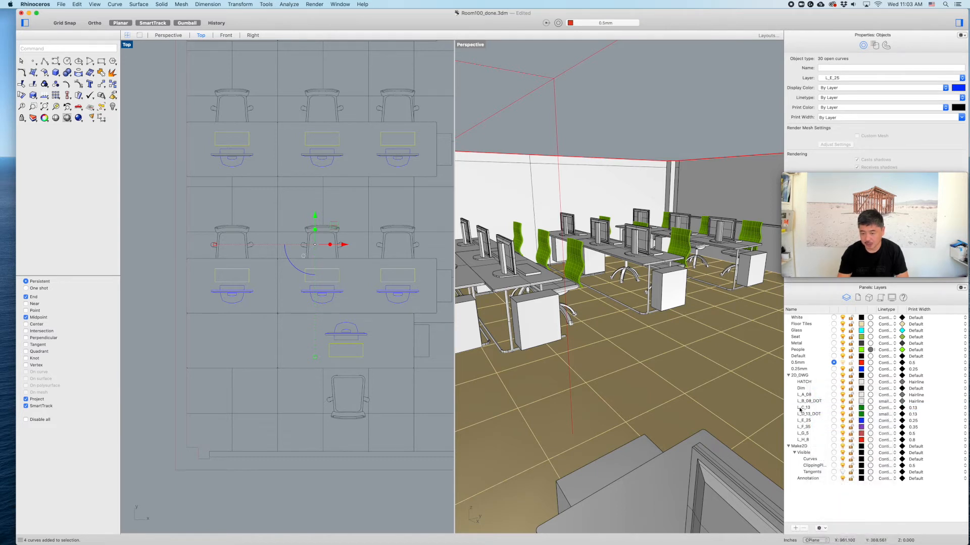
right_click(800, 409)
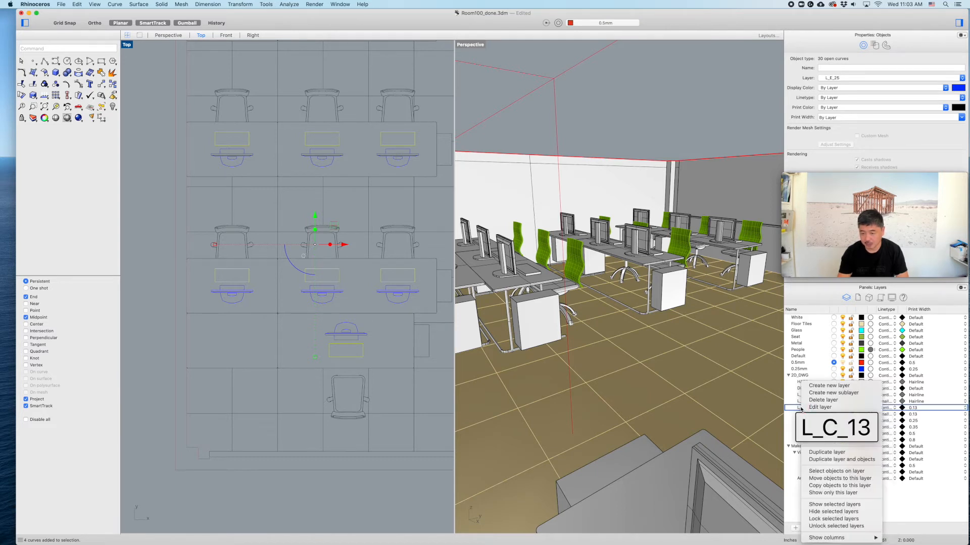
left_click(827, 479)
key("Escape")
- Turn the Perspective view to look down on the tiled floor, and maximize the Top viewport
scroll(312, 272, "down", 5)
right_click_drag(312, 273, 310, 272)
right_click_drag(334, 196, 278, 202)
right_click_drag(342, 171, 306, 163)
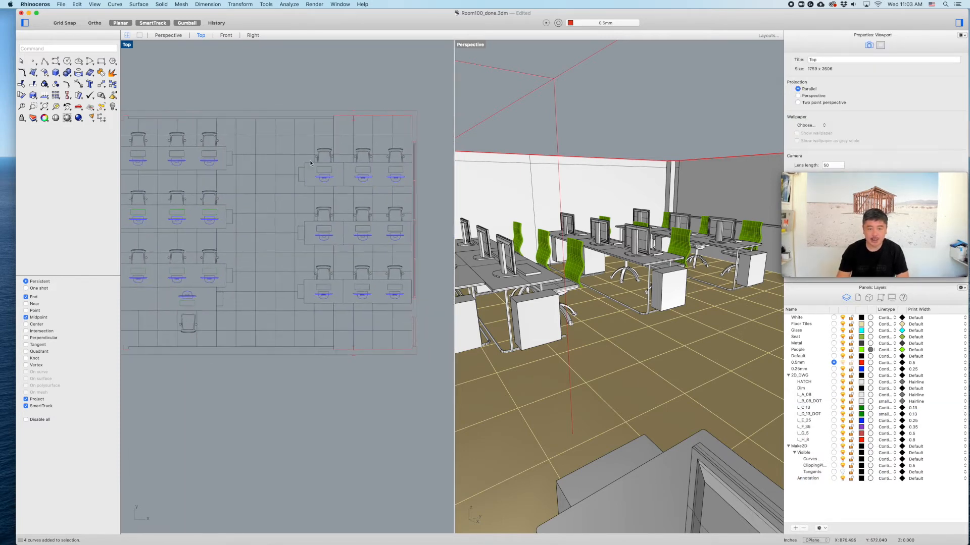
right_click_drag(702, 209, 640, 240)
right_click_drag(545, 181, 634, 183, "shift")
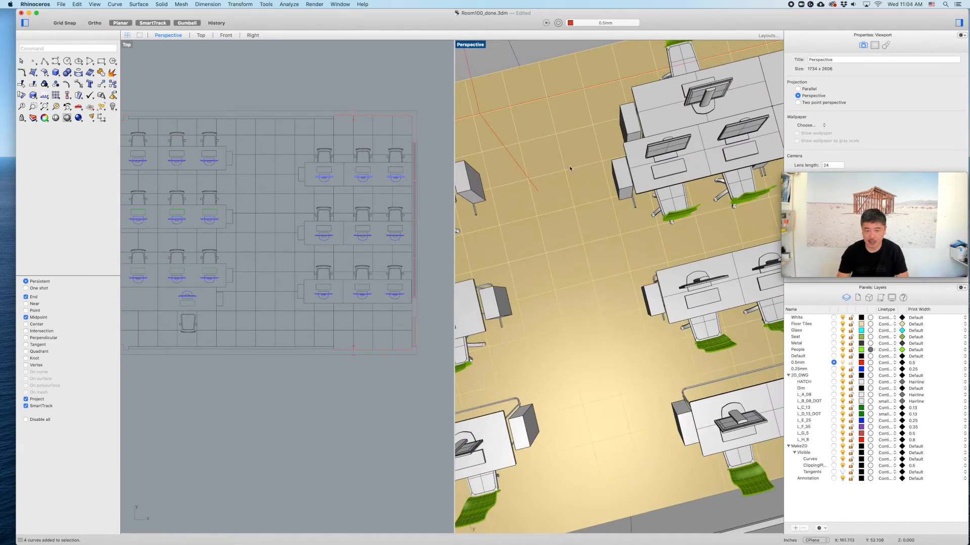
scroll(368, 153, "up", 1)
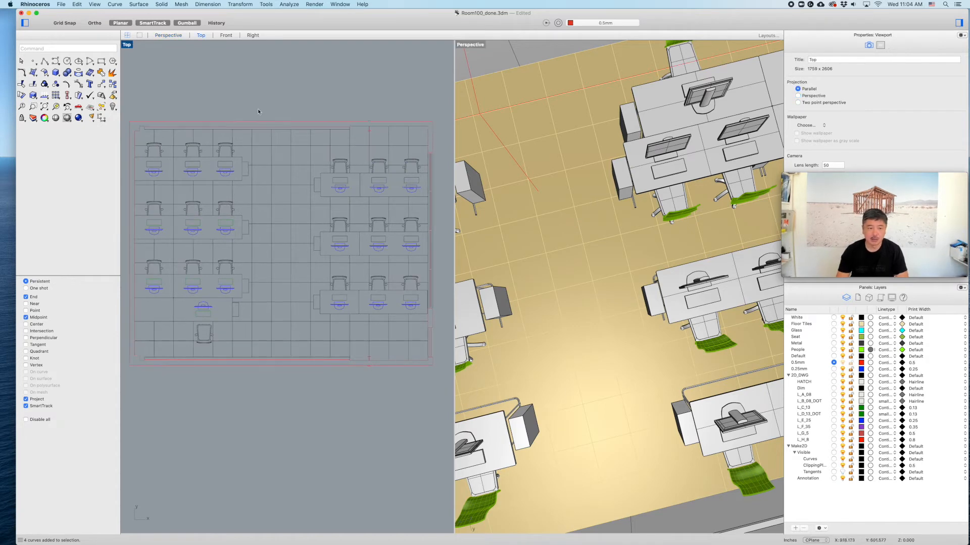
double_click(127, 45)
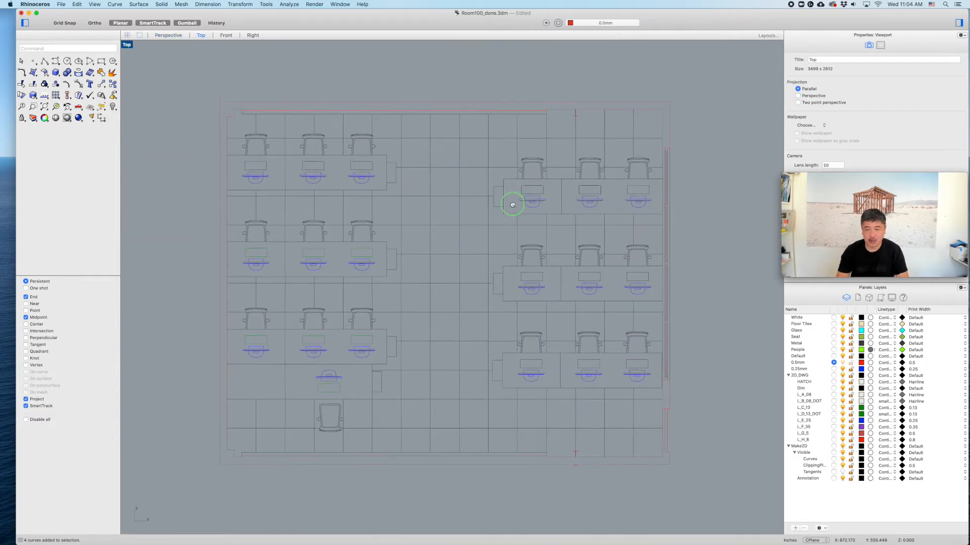
- Select the floor-tile lines in the central aisle and along the plan's upper right area, and move them to layer L_A_08
left_click_drag(592, 143, 397, 151)
left_click_drag(482, 159, 419, 442)
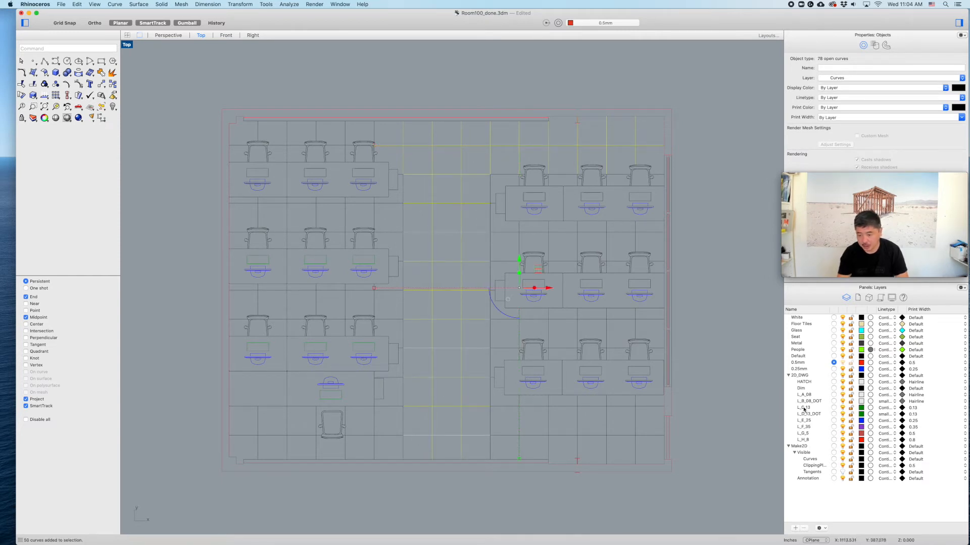
right_click(808, 396)
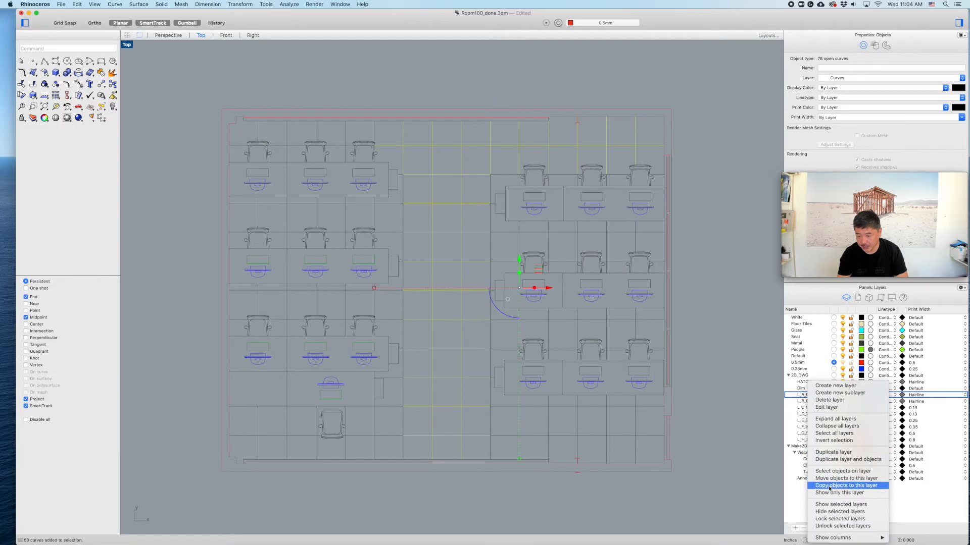
left_click(797, 397)
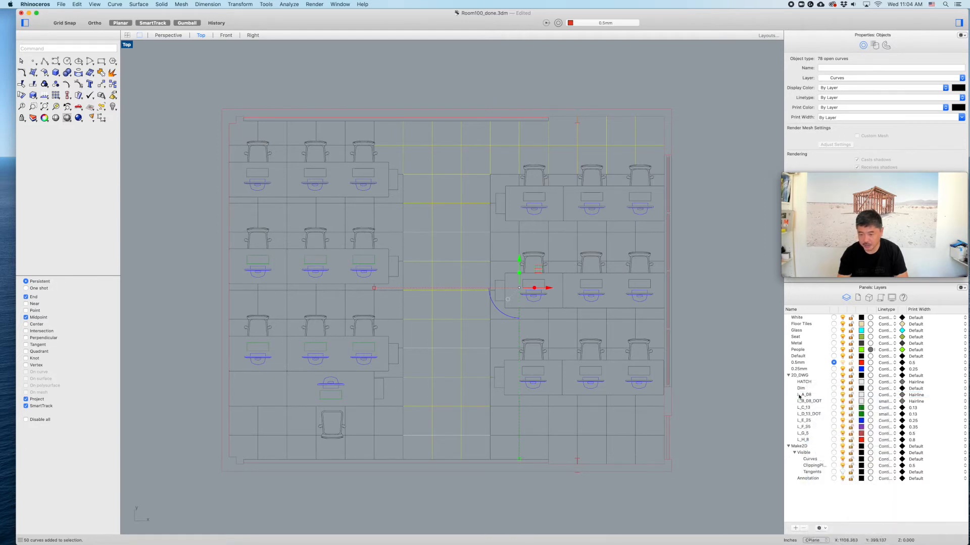
right_click(803, 396)
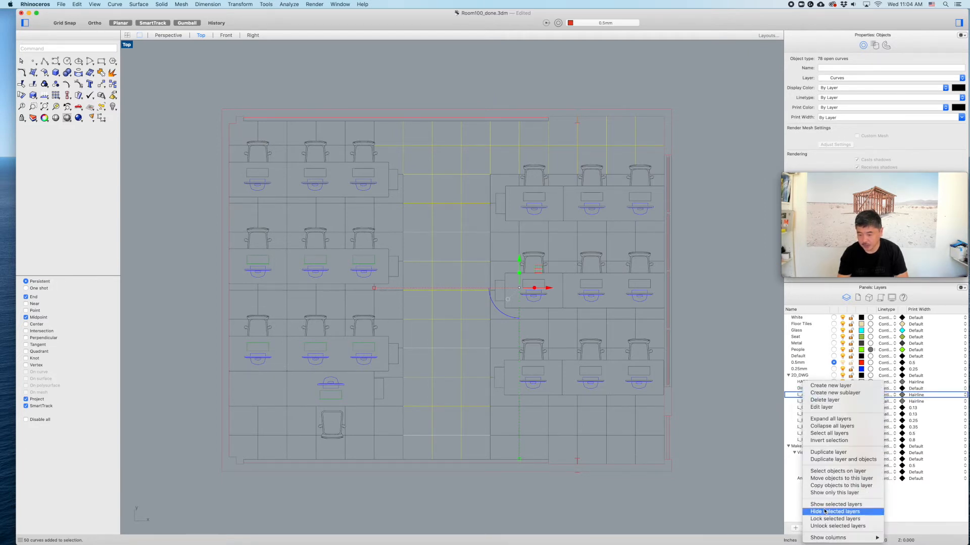
left_click(826, 479)
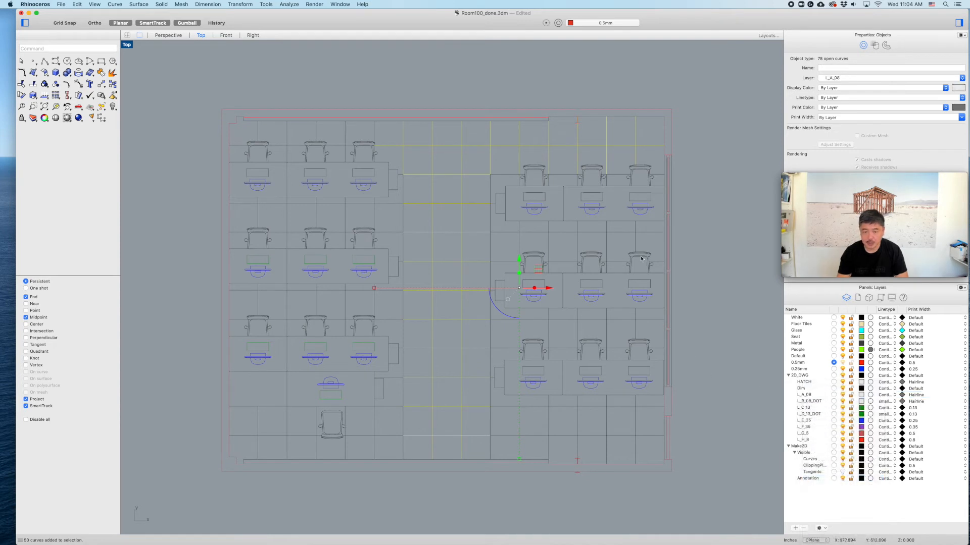
- Move the tile lines between the right-hand block's top and middle desk rows to layer L_A_08 and hide that layer
left_click_drag(654, 232, 482, 239)
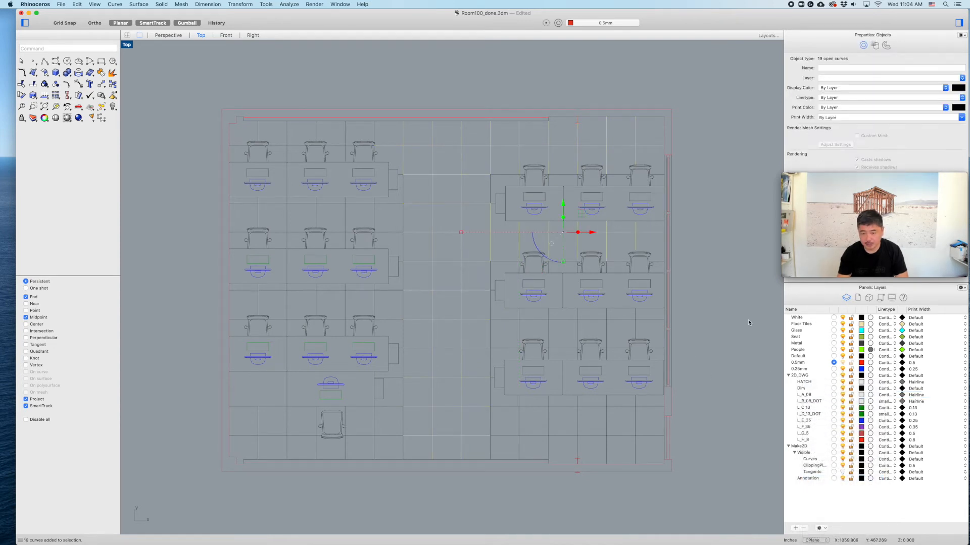
right_click(810, 398)
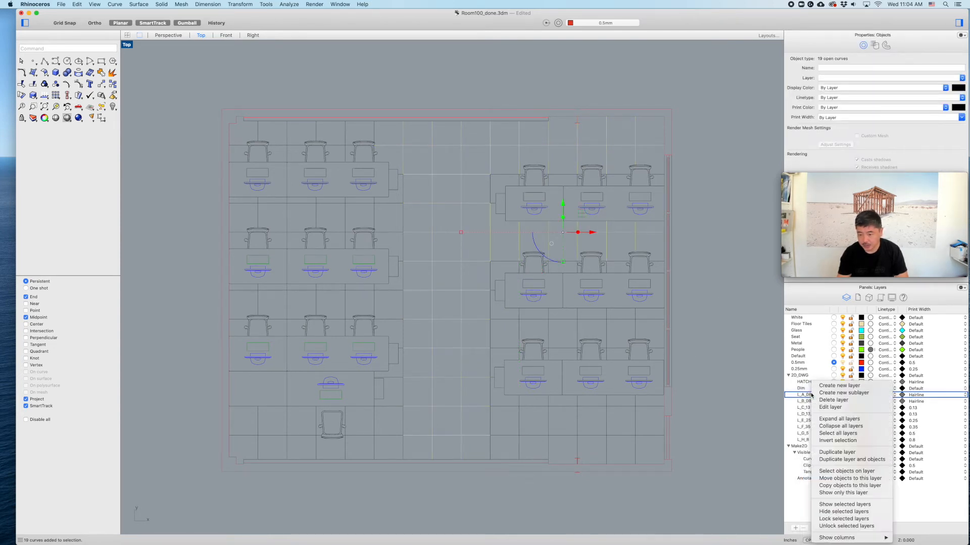
left_click(839, 479)
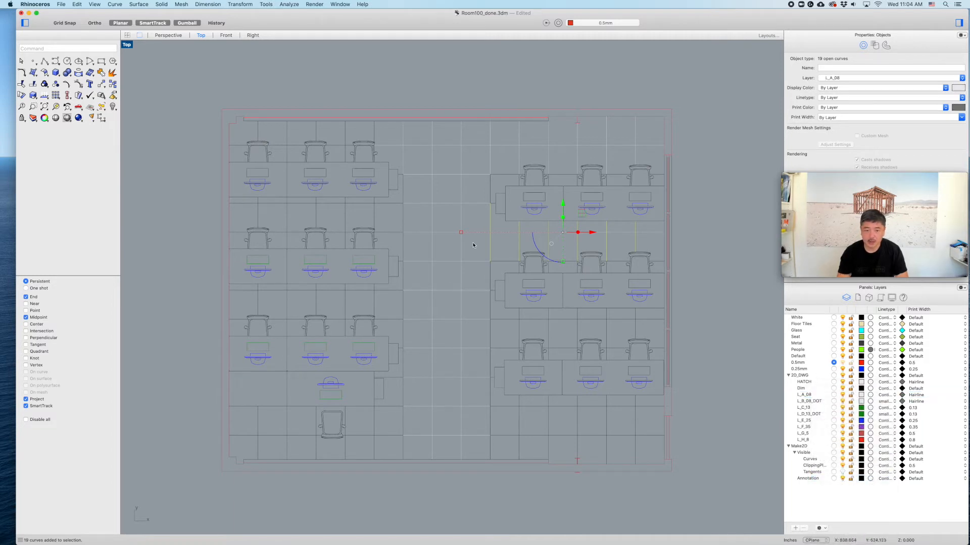
key("Escape")
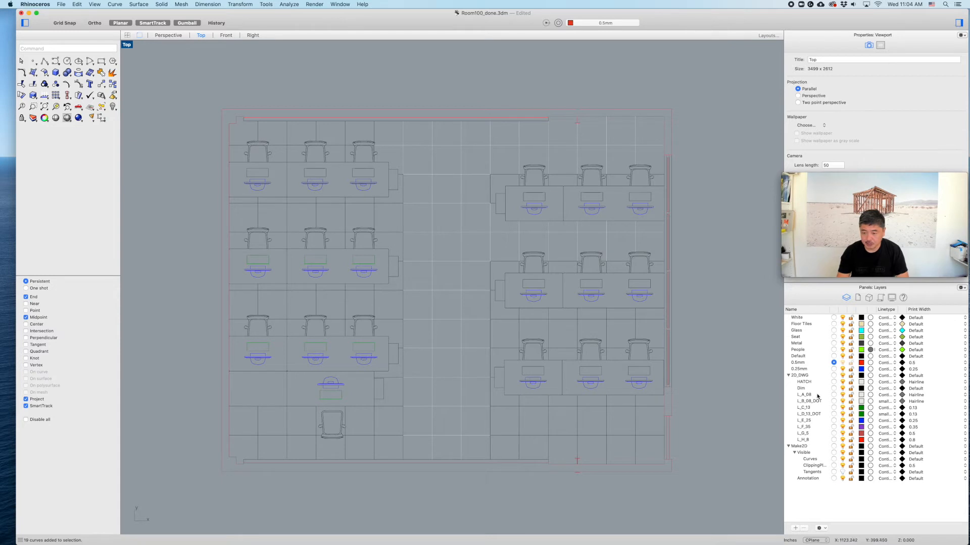
left_click(843, 395)
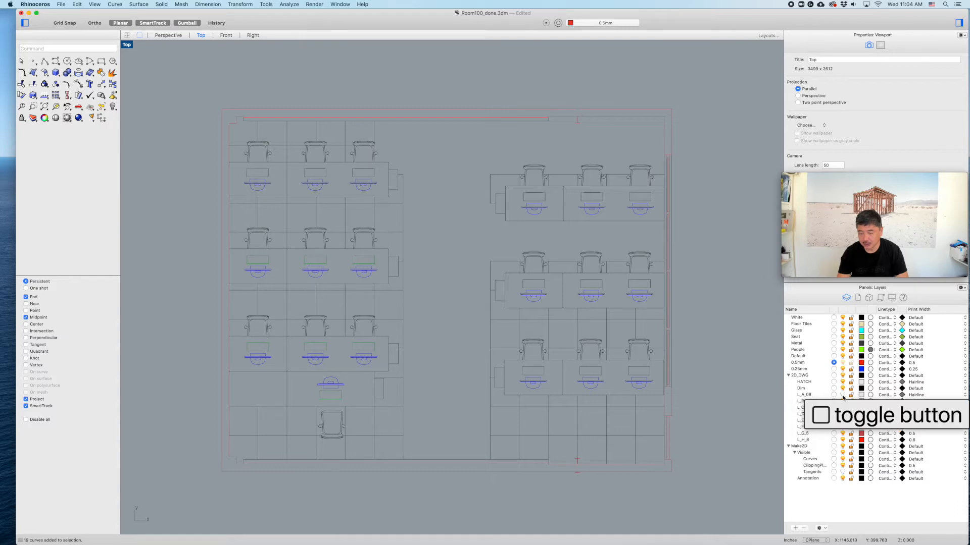
- Move the tile lines around the top-row chairs of the left-hand block, including the short fragments at the chair backs, to layer L_A_08
scroll(391, 149, "up", 5)
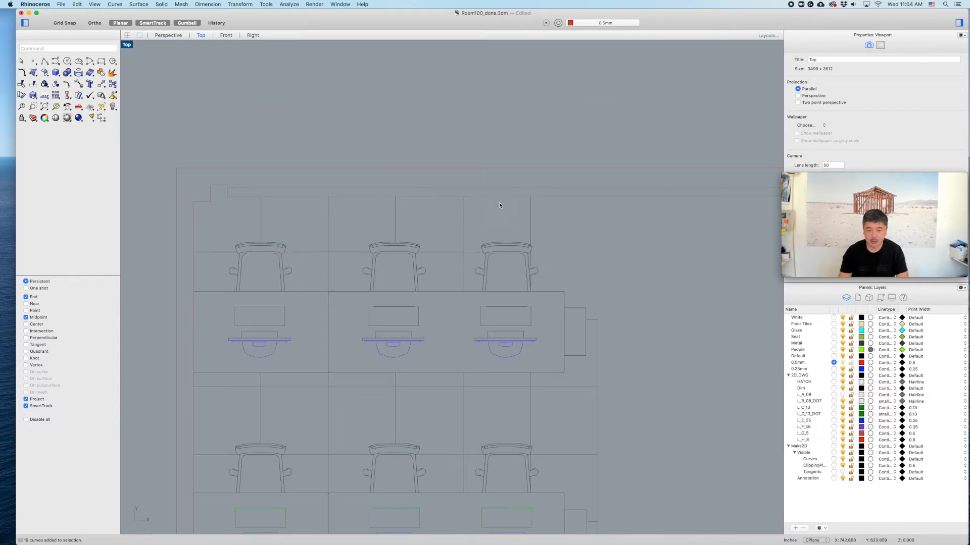
left_click_drag(504, 215, 230, 231)
left_click_drag(339, 243, 311, 269, "shift")
left_click_drag(448, 268, 447, 269, "shift")
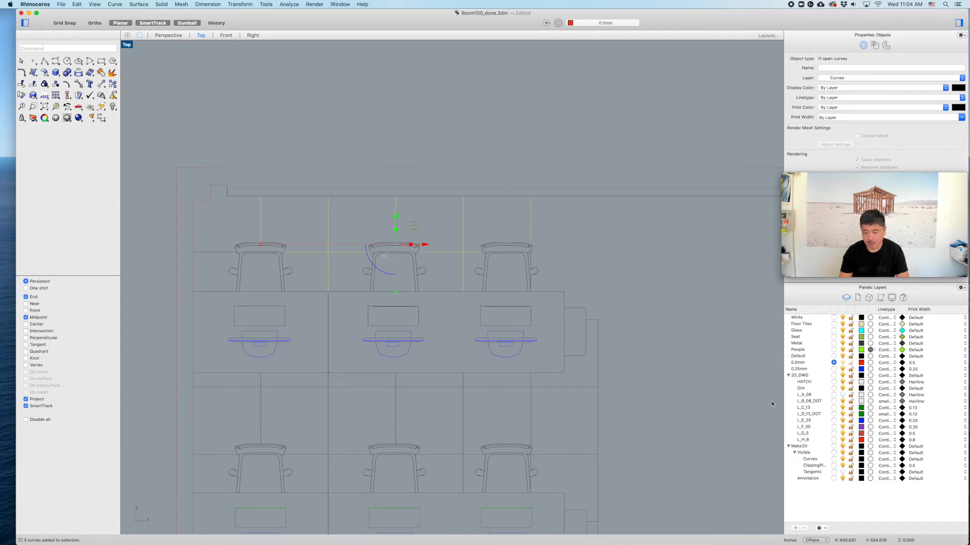
scroll(526, 252, "up", 8)
left_click(511, 281, "shift")
scroll(518, 255, "up", 4)
scroll(517, 256, "up", 3)
left_click_drag(510, 235, 493, 212, "shift")
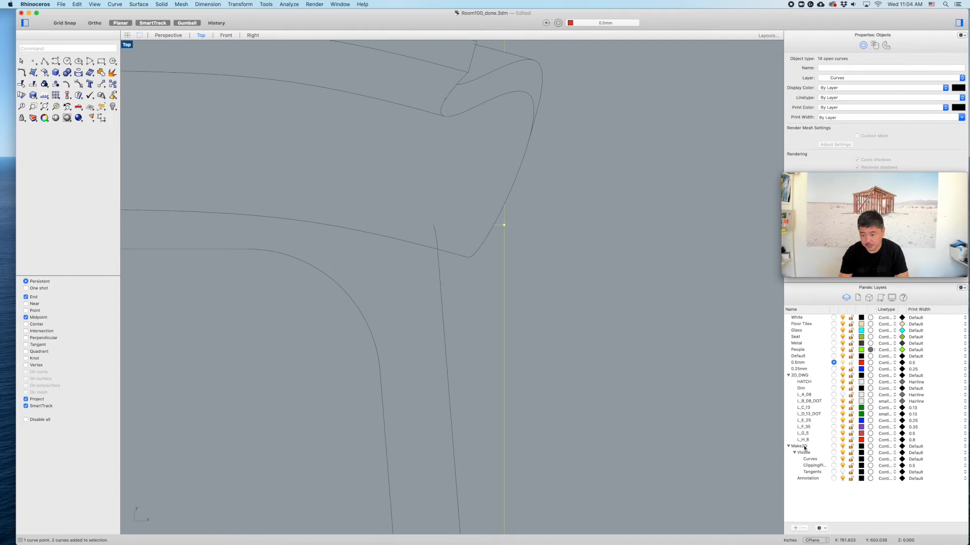
right_click(805, 394)
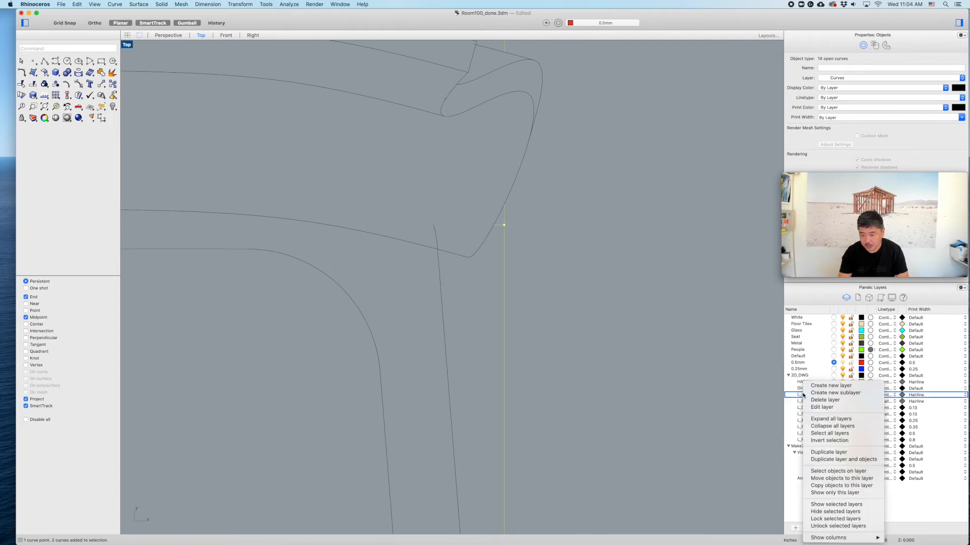
left_click(828, 475)
key("Escape")
- Select the leftover tile line beside the top-left chair and the tile lines between the left-hand block's top and middle desk rows
scroll(654, 389, "down", 15)
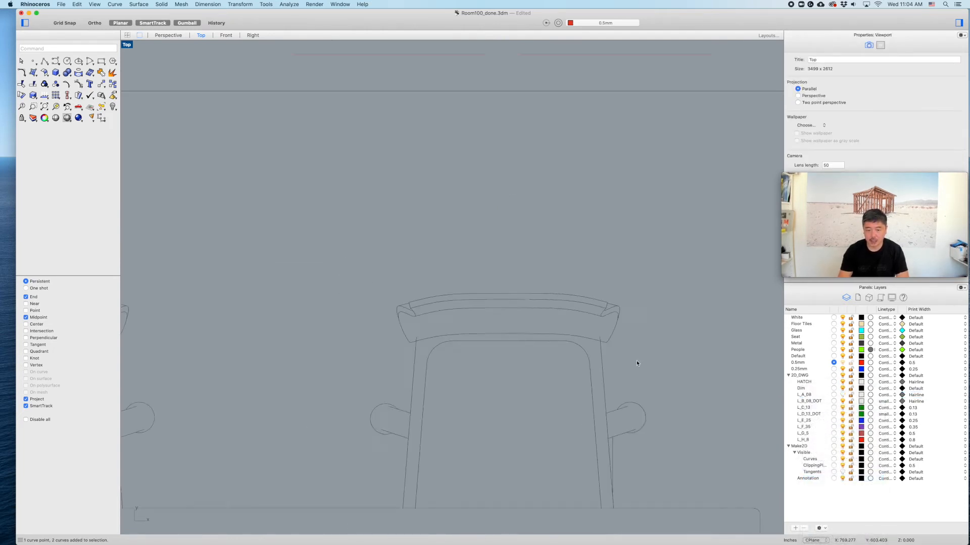
scroll(563, 362, "left", 5)
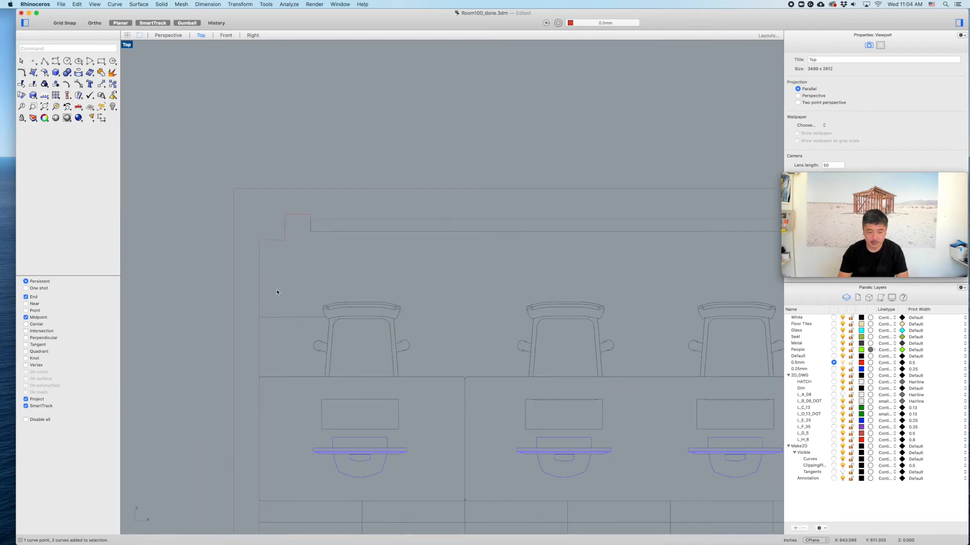
left_click(276, 337)
scroll(449, 365, "down", 5)
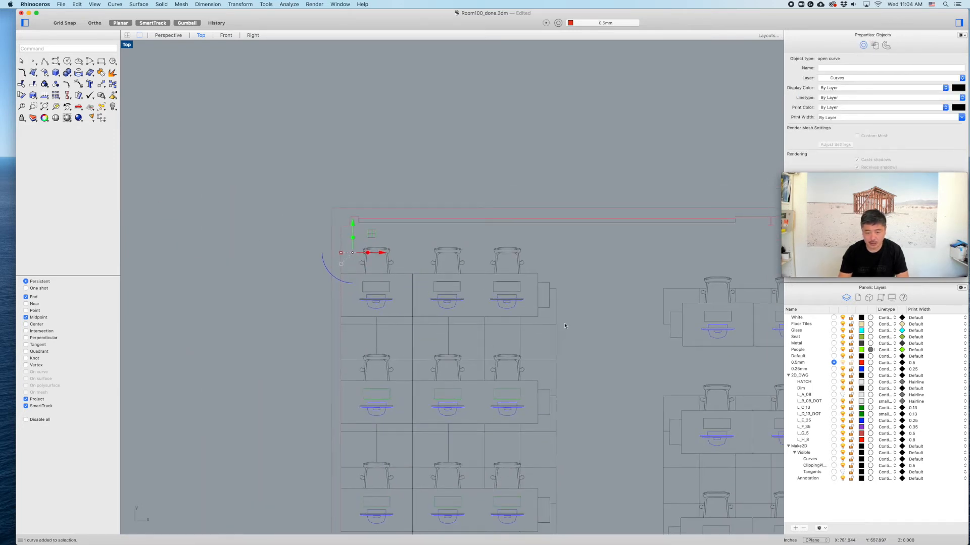
left_click_drag(461, 328, 354, 339, "shift")
left_click_drag(567, 277, 548, 300, "shift")
left_click_drag(557, 358, 525, 363, "shift")
- Add the remaining tile fragments around the left-hand block's middle-row chairs to the selection and move everything to layer L_A_08
scroll(519, 362, "up", 10)
left_click(526, 350, "shift")
left_click_drag(298, 337, 226, 362, "shift")
scroll(553, 360, "down", 10)
right_click_drag(553, 361, 706, 363)
right_click(814, 395)
left_click(839, 475)
- Select the tile lines between the left-hand block's middle and bottom desk rows, leaving out the stray curve, and move them to layer L_A_08
scroll(636, 320, "down", 2)
right_click_drag(775, 273, 622, 289)
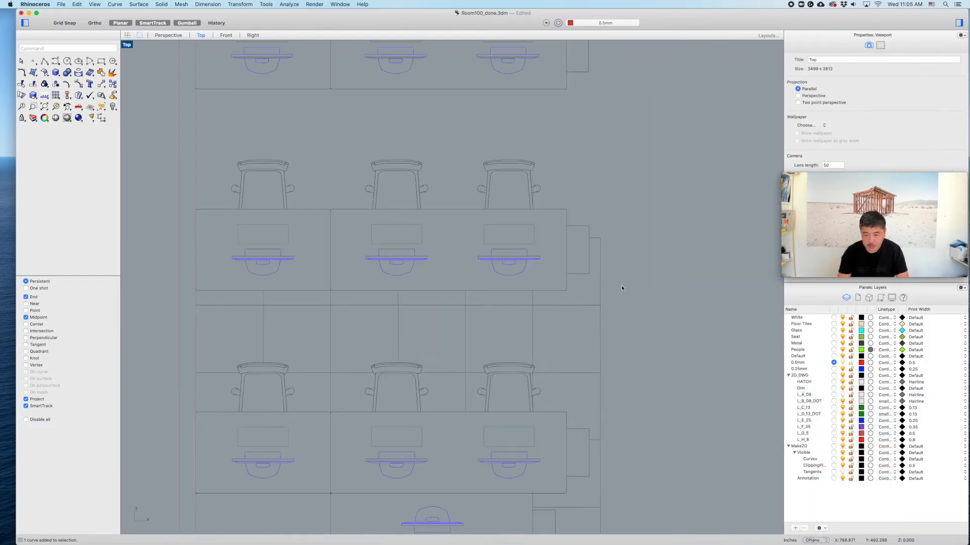
left_click_drag(619, 297, 238, 347)
left_click_drag(611, 231, 580, 385, "shift")
left_click(588, 265, "super")
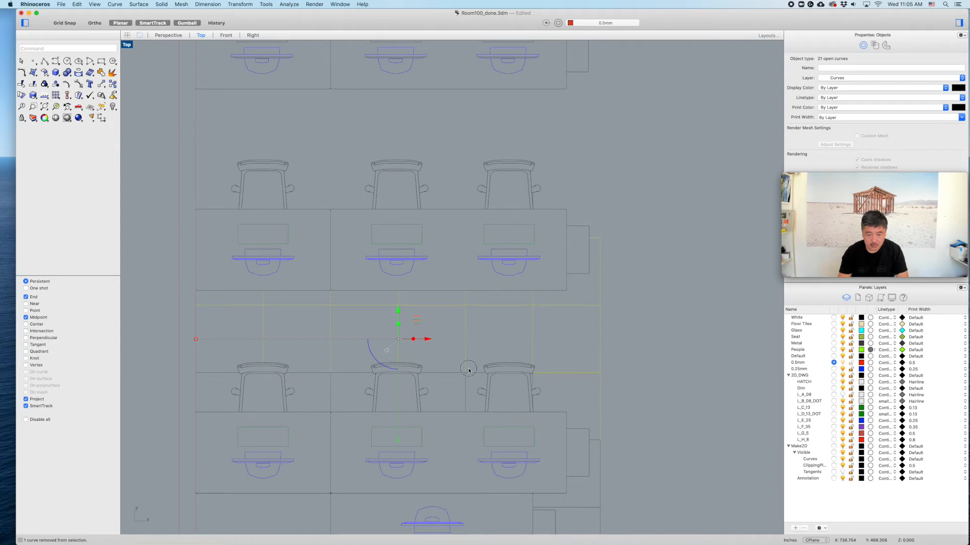
left_click(222, 373, "shift")
right_click(808, 395)
- Move the tile lines around the single front desk and its chair to layer L_A_08
right_click_drag(715, 420, 703, 319)
left_click_drag(733, 319, 637, 448)
left_click_drag(595, 425, 448, 448, "shift")
scroll(525, 431, "up", 13)
right_click_drag(737, 457, 627, 353)
scroll(628, 353, "up", 2)
left_click_drag(634, 304, 604, 232, "shift")
right_click(811, 395)
left_click(854, 477)
- Select the tile lines below and between the lower desk rows of the right-hand block
scroll(697, 398, "down", 14)
right_click_drag(748, 394, 326, 363)
scroll(325, 363, "down", 2)
left_click_drag(638, 321, 439, 375)
scroll(644, 211, "up", 6)
left_click_drag(644, 210, 261, 236, "shift")
- Add the short tile fragments around the right-hand block's bottom-row chairs to the selection
left_click_drag(664, 269, 651, 290, "shift")
left_click_drag(574, 265, 533, 297, "shift")
scroll(472, 284, "up", 8)
left_click_drag(321, 284, 301, 305, "shift")
scroll(310, 305, "down", 8)
right_click_drag(310, 306, 377, 298)
scroll(295, 292, "up", 8)
left_click_drag(236, 269, 166, 311, "shift")
right_click_drag(295, 444, 449, 374)
- Add the tile fragments between the right-hand block's middle-row chairs to the selection
scroll(449, 374, "down", 12)
scroll(436, 152, "up", 8)
left_click_drag(408, 252, 380, 283, "shift")
left_click_drag(500, 265, 476, 283, "shift")
left_click_drag(625, 264, 583, 284, "shift")
left_click_drag(715, 262, 690, 276, "shift")
right_click_drag(689, 276, 466, 288)
left_click_drag(592, 276, 564, 300, "shift")
- Add the tile fragments around the right-hand block's top-row chairs and the tile corner beside its end cabinet to the selection
scroll(679, 270, "down", 6)
right_click_drag(682, 267, 584, 332)
left_click_drag(613, 185, 589, 205, "shift")
left_click_drag(525, 190, 480, 207, "shift")
scroll(509, 198, "up", 8)
left_click_drag(354, 185, 326, 207, "shift")
right_click_drag(325, 207, 431, 207)
left_click_drag(305, 184, 278, 207, "shift")
right_click_drag(278, 207, 546, 207)
left_click_drag(419, 185, 389, 207, "shift")
left_click_drag(255, 218, 241, 230, "shift")
left_click_drag(258, 306, 226, 356, "shift")
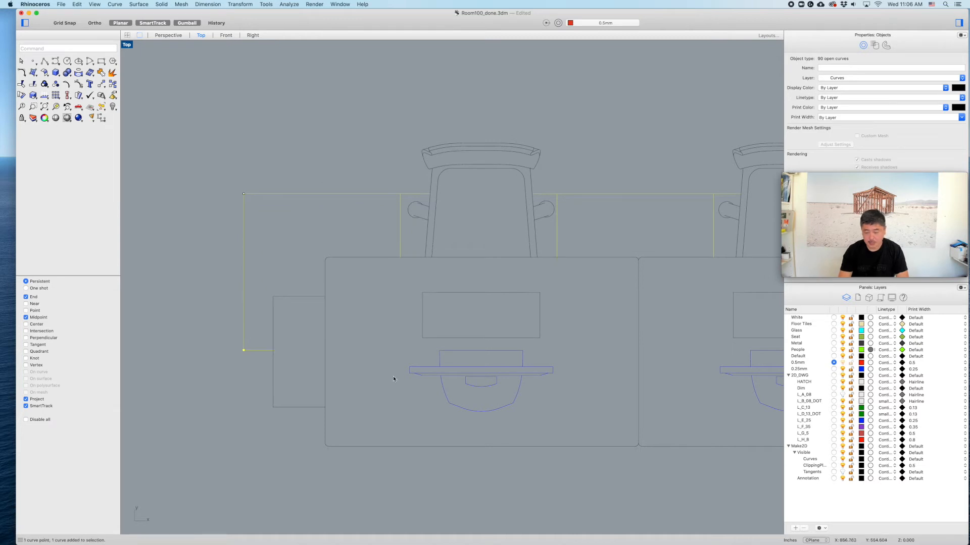
- Move the selected right-hand block tile lines to layer L_A_08 and deselect them
right_click(814, 393)
left_click(831, 481)
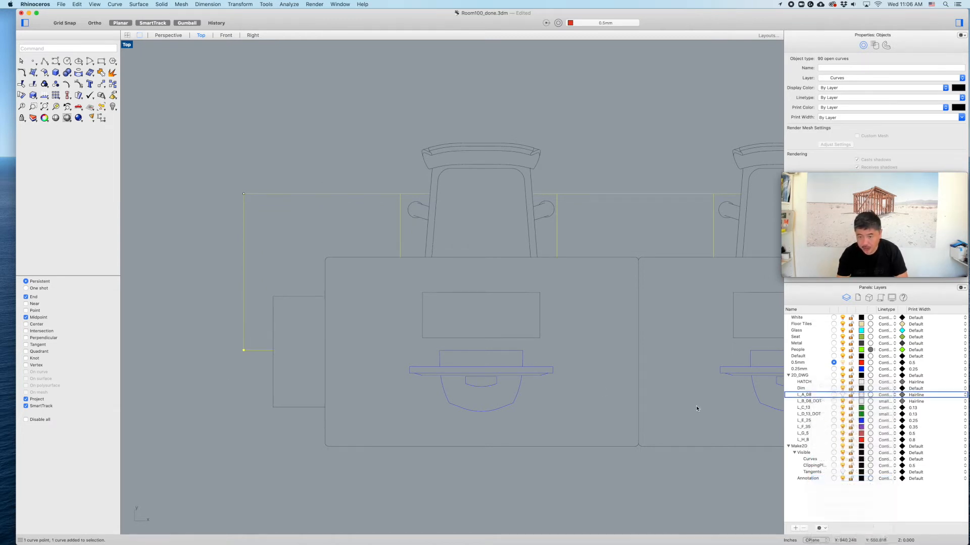
key("Escape")
- Select the chairs of all three left-hand desk rows, move them to layer L_C_13 and deselect them
scroll(675, 393, "down", 10)
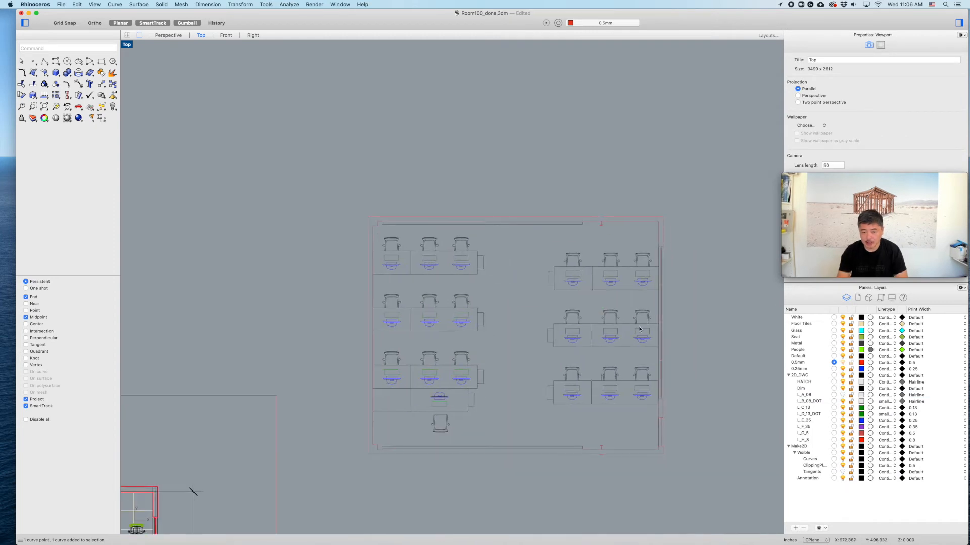
scroll(383, 250, "up", 5)
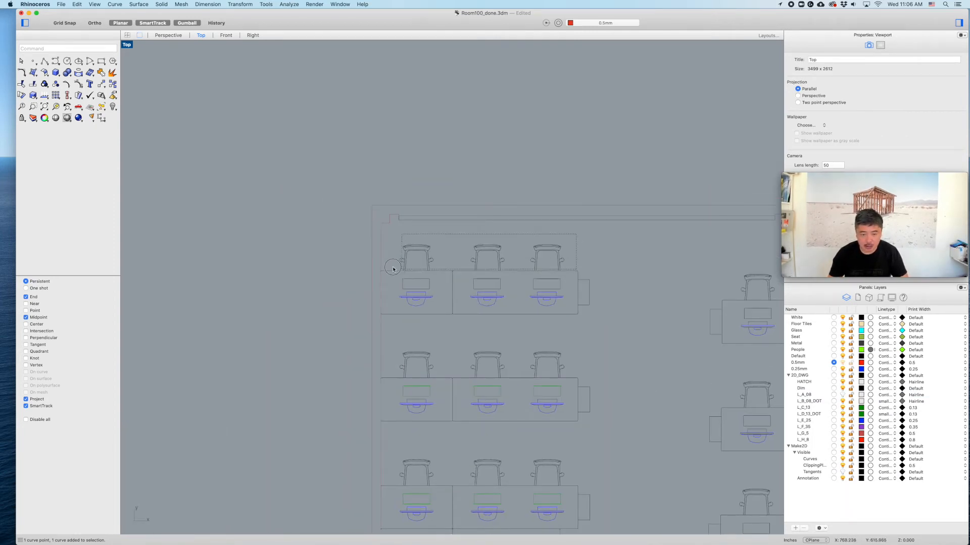
left_click_drag(392, 267, 393, 270)
left_click_drag(484, 365, 389, 371, "shift")
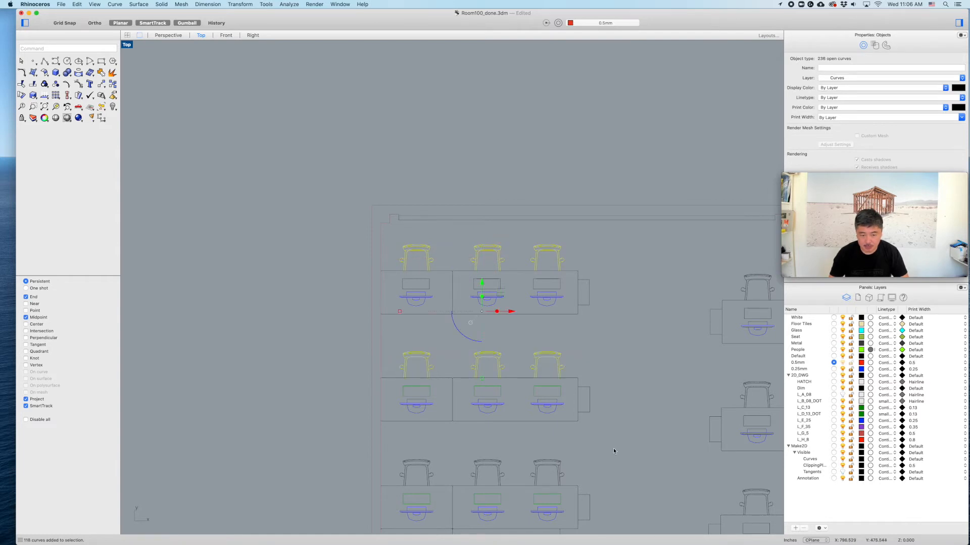
left_click_drag(586, 455, 388, 478, "shift")
right_click_drag(677, 448, 586, 351)
right_click(810, 407)
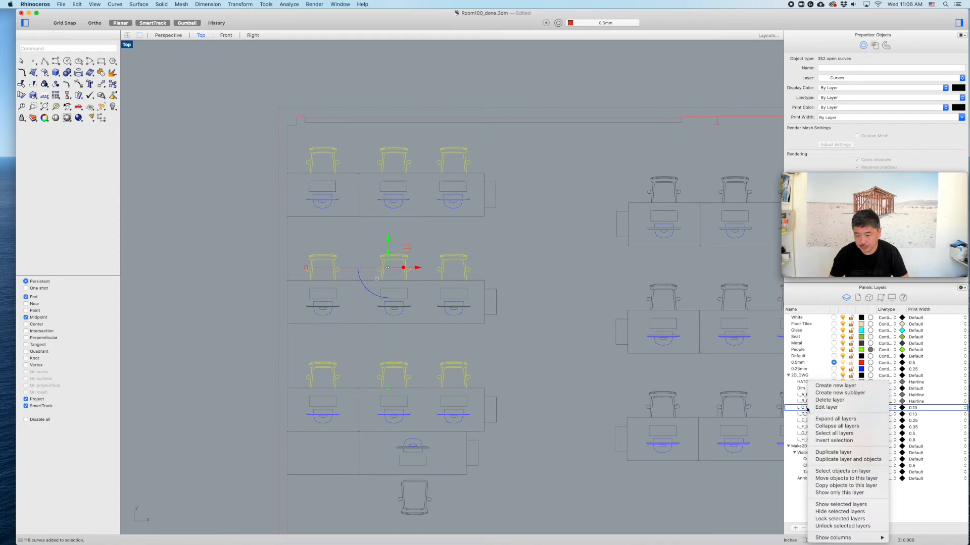
left_click(839, 478)
left_click(567, 226)
- Select the chairs of all three right-hand desk rows, move them to layer L_C_13 and deselect them
right_click_drag(663, 228, 520, 239)
left_click_drag(668, 184, 465, 211)
left_click_drag(610, 309, 472, 315)
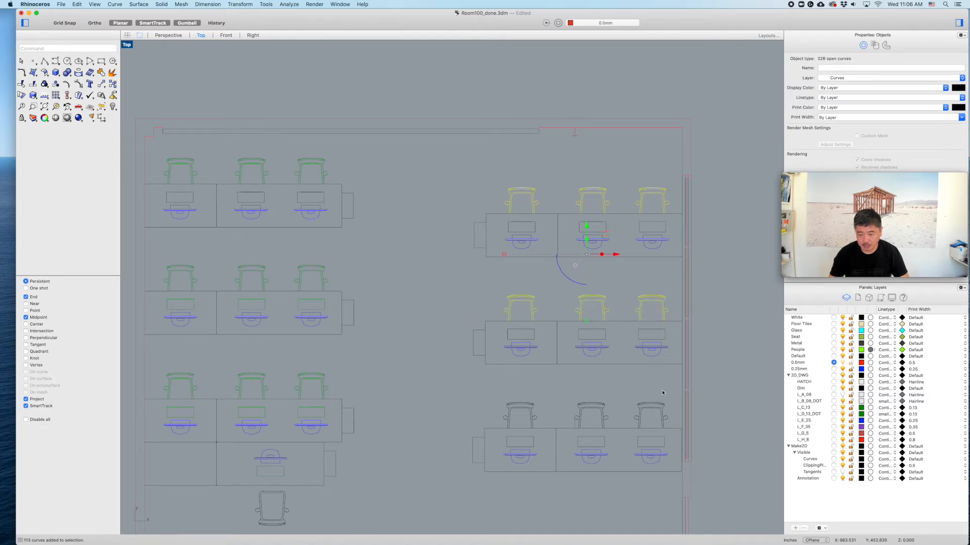
left_click_drag(646, 402, 441, 423, "shift")
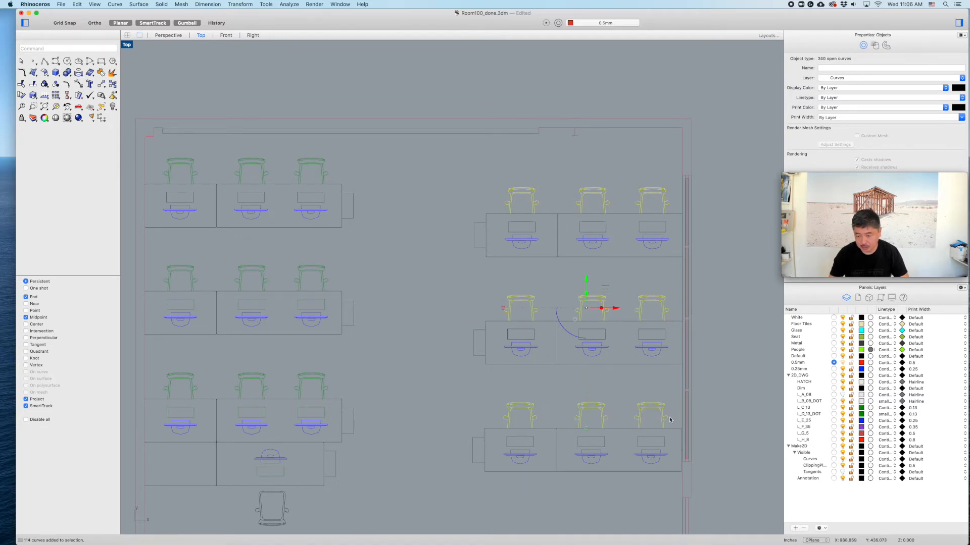
right_click(810, 409)
left_click(828, 480)
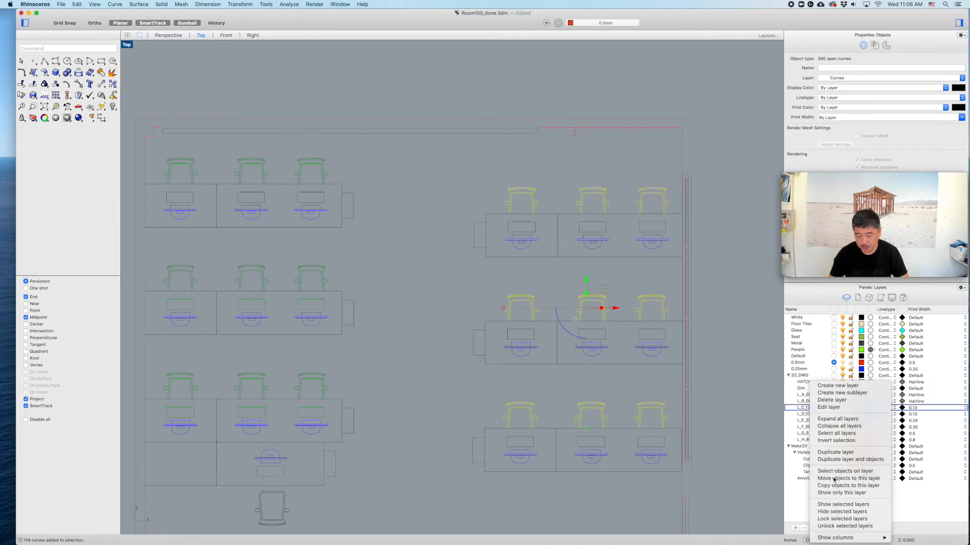
left_click(427, 427)
- Select the single chair below the lowest left-hand desk and move it to layer L_C_13
right_click_drag(427, 427, 505, 364)
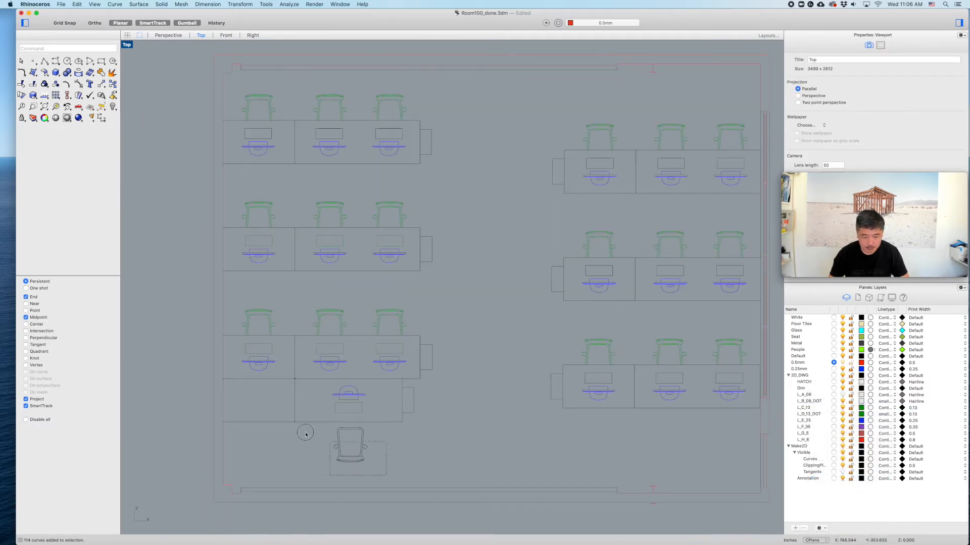
left_click_drag(299, 423, 374, 467)
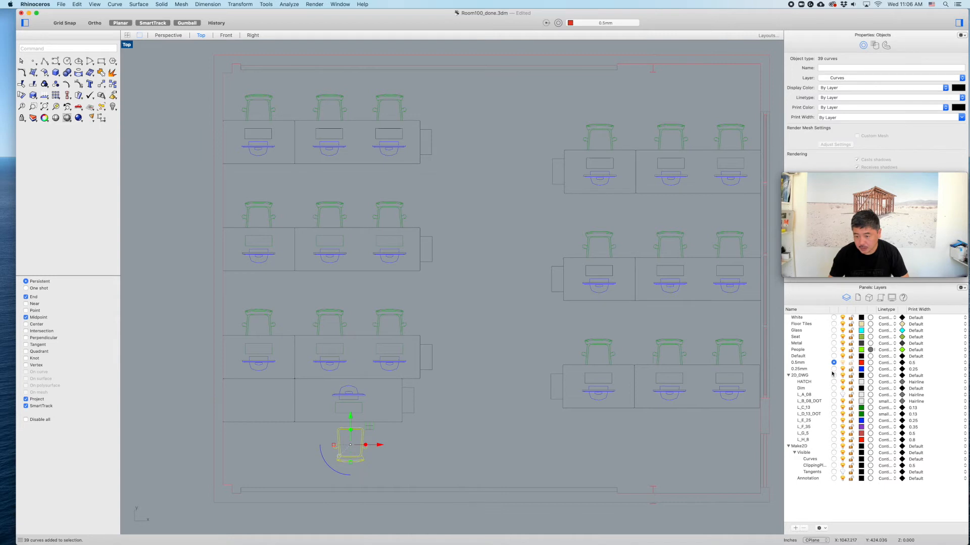
right_click(810, 409)
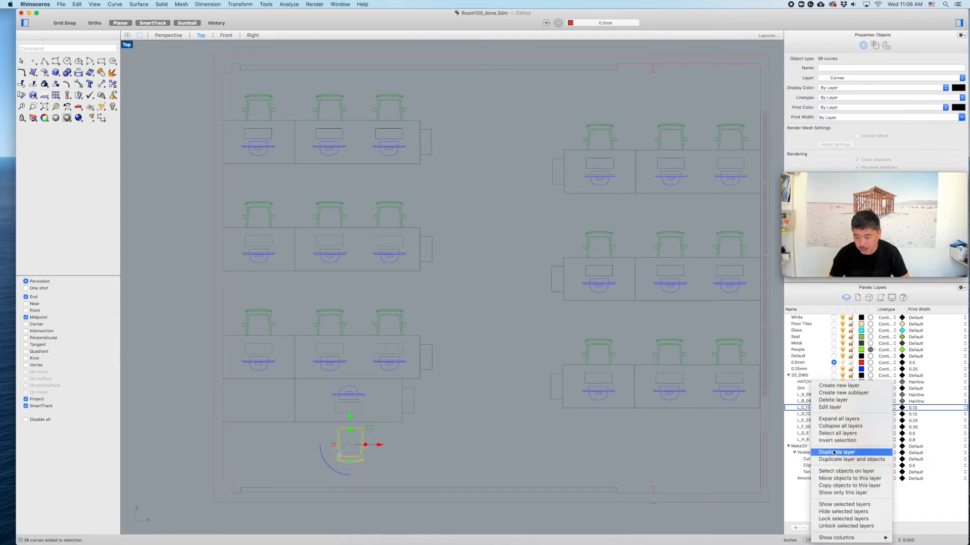
left_click(839, 478)
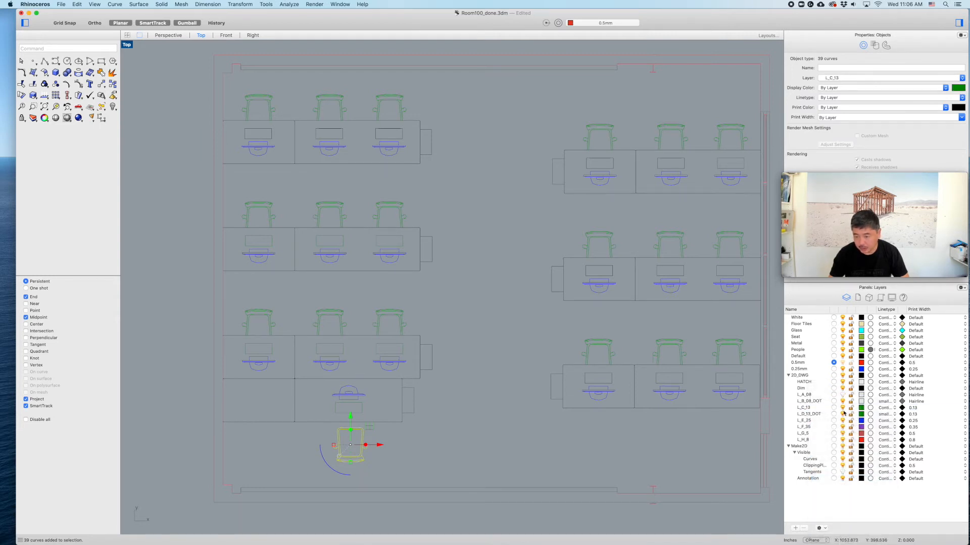
- Hide the finer line-weight layers under 2D_DWG, including L_B_08_DOT, L_C_13 and L_E_25
left_click(843, 401)
left_click(842, 408)
left_click(842, 421)
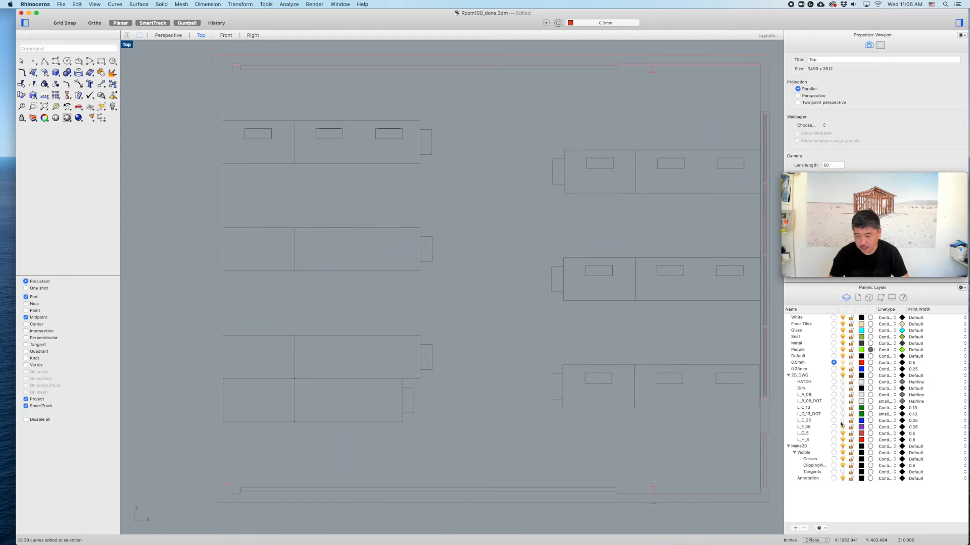
right_click_drag(618, 290, 571, 319)
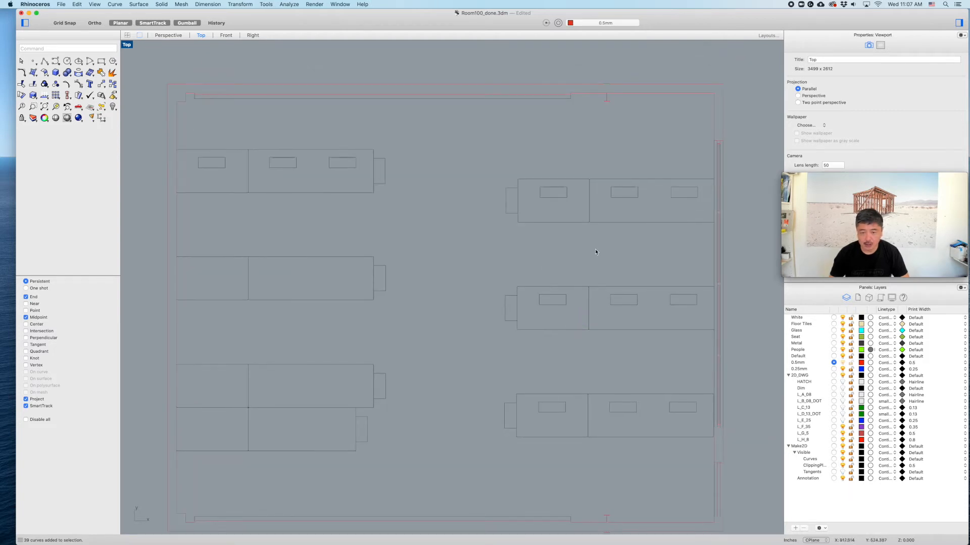
left_click_drag(701, 162, 530, 448)
left_click_drag(528, 386, 507, 401, "shift")
left_click(504, 438, "shift")
left_click_drag(497, 326, 495, 326, "shift")
left_click_drag(537, 281, 506, 292, "shift")
left_click_drag(528, 169, 498, 190, "shift")
left_click_drag(527, 232, 494, 212, "shift")
left_click_drag(227, 144, 230, 198, "shift")
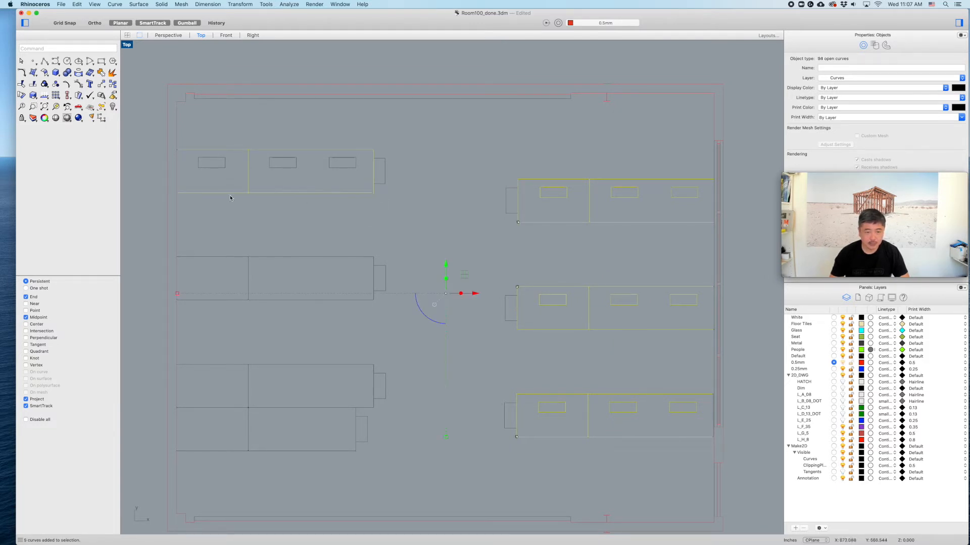
- Restore the multi-viewport layout and examine the end cabinets beside the desks in the Perspective view
double_click(125, 45)
right_click_drag(539, 156, 657, 191)
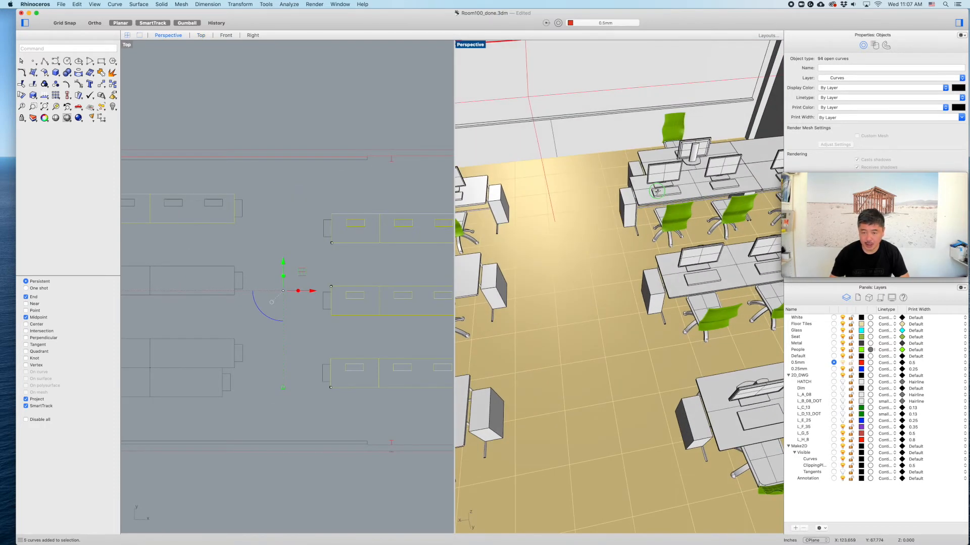
scroll(651, 302, "up", 10)
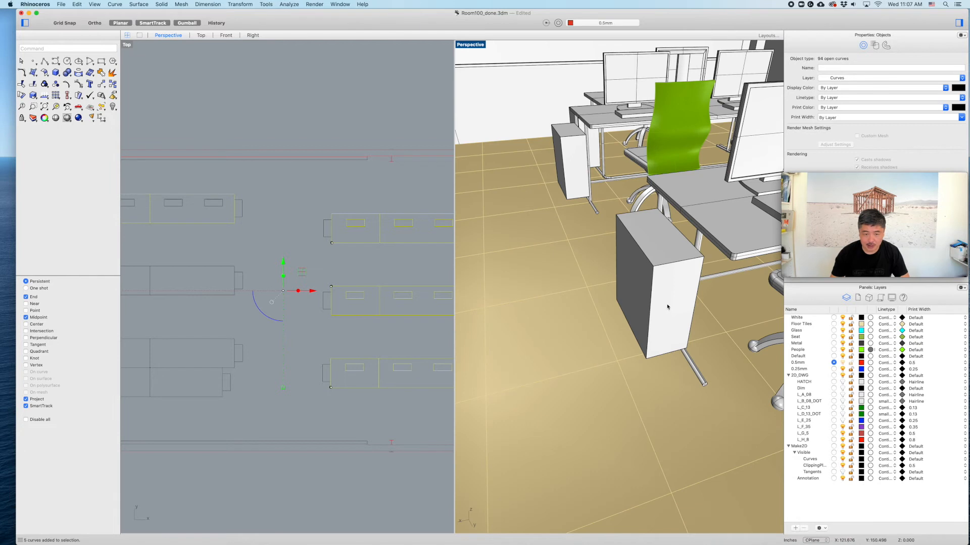
scroll(670, 297, "down", 6)
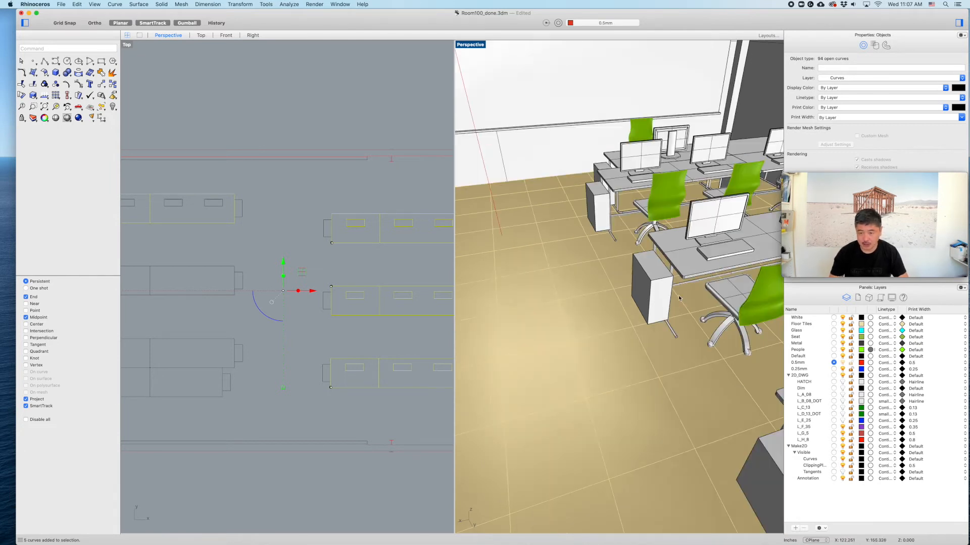
right_click_drag(376, 211, 479, 183)
scroll(336, 229, "up", 4)
left_click_drag(366, 229, 187, 253, "shift")
left_click_drag(260, 294, 152, 265, "shift")
right_click_drag(161, 217, 243, 209)
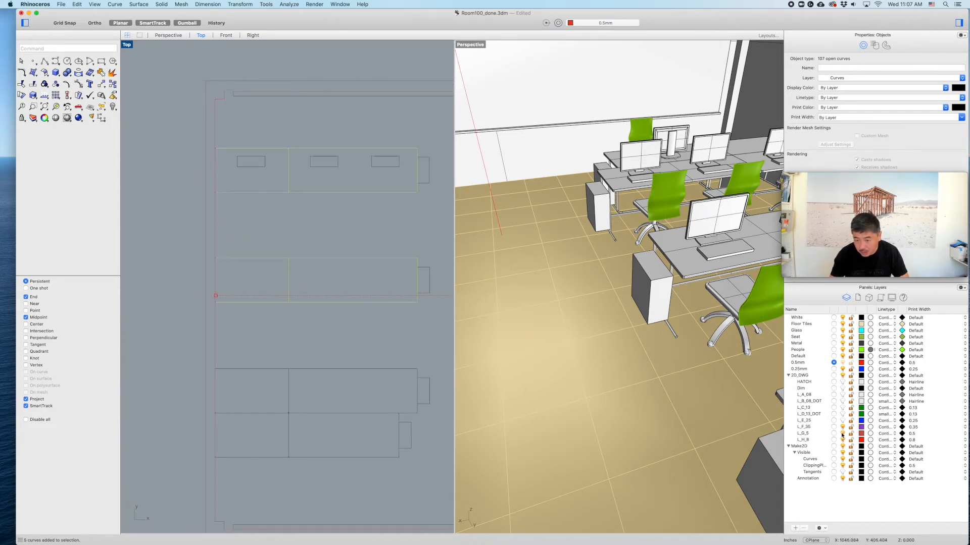
scroll(190, 167, "down", 3)
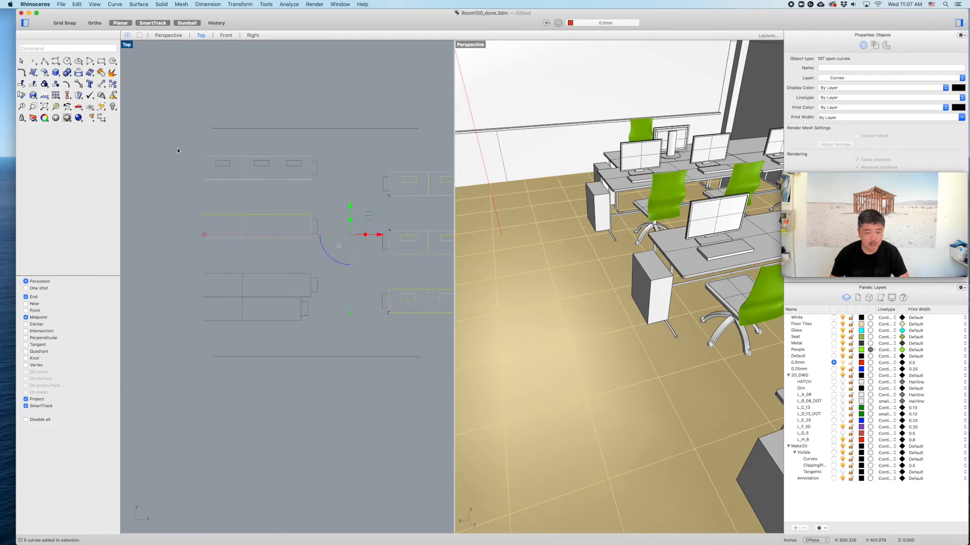
key("Escape")
- Select the left-hand block's desk and keyboard lines, completing the two lowest desks' outlines while excluding the end cabinet
left_click_drag(178, 146, 304, 344)
scroll(269, 277, "up", 6)
left_click_drag(276, 305, 173, 326, "shift")
left_click_drag(329, 281, 329, 282, "shift")
left_click_drag(360, 321, 328, 303, "shift")
left_click_drag(360, 306, 349, 303, "shift")
left_click(356, 277, "super")
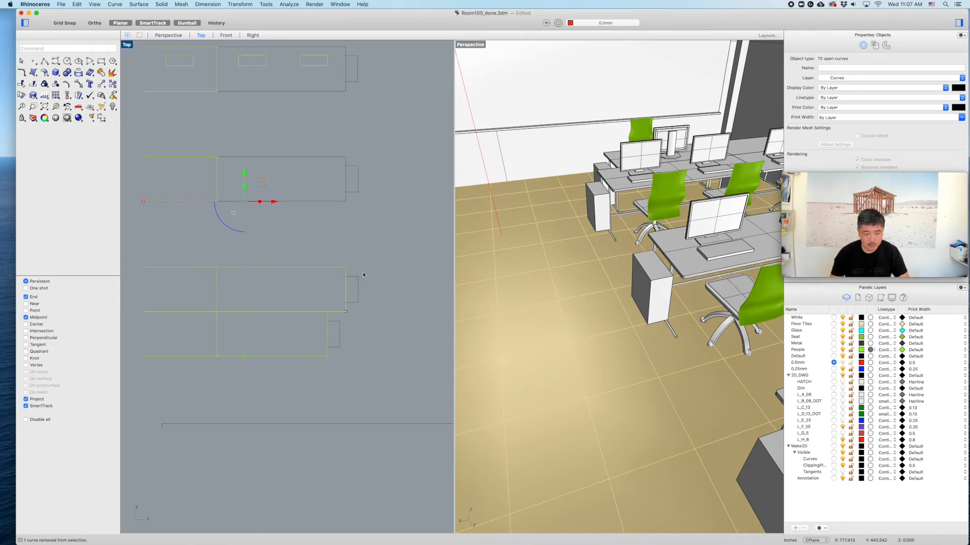
- Add the remaining desk outline edges of the left-hand block's middle and top rows to the selection
left_click_drag(341, 154, 339, 152, "shift")
left_click_drag(360, 203, 307, 192, "shift")
scroll(320, 164, "up", 5)
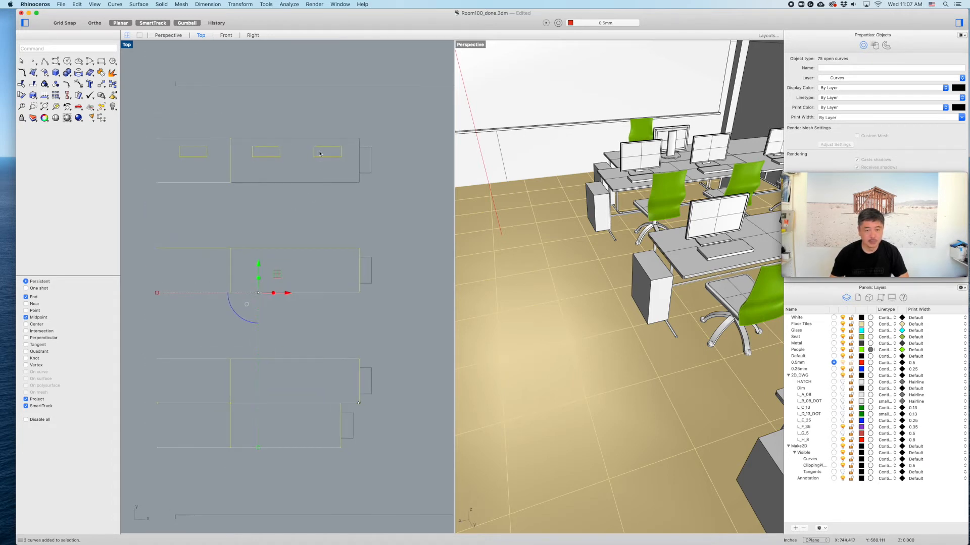
left_click_drag(211, 183, 348, 144, "shift")
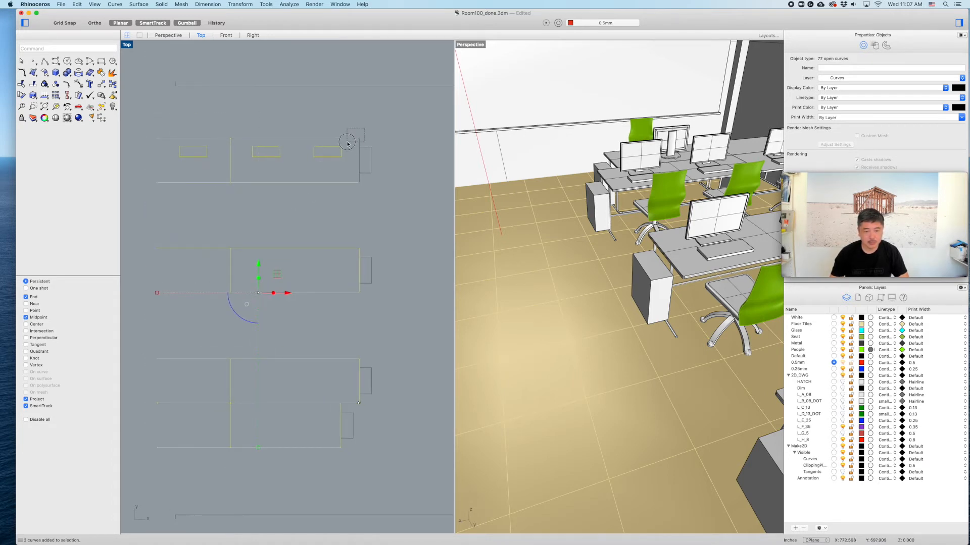
left_click_drag(376, 191, 341, 183, "shift")
- Add the desk and keyboard lines of all three right-hand rows to the selection
scroll(381, 207, "down", 8)
right_click_drag(382, 206, 265, 191)
scroll(380, 167, "up", 4)
left_click_drag(369, 195, 289, 212, "shift")
left_click_drag(418, 241, 297, 294, "shift")
left_click_drag(416, 310, 301, 346, "shift")
- Add the remaining desk edges next to the end cabinets of all three right-hand rows to the selection
scroll(301, 346, "up", 5)
left_click_drag(289, 269, 268, 290, "shift")
left_click_drag(296, 374, 266, 343, "shift")
left_click_drag(301, 208, 261, 176, "shift")
left_click_drag(289, 93, 263, 119, "shift")
right_click_drag(310, 102, 323, 213)
left_click_drag(284, 108, 265, 128, "shift")
right_click_drag(317, 96, 326, 187)
- Move the selected desk and keyboard lines of both blocks to layer L_E_25
scroll(339, 153, "down", 5)
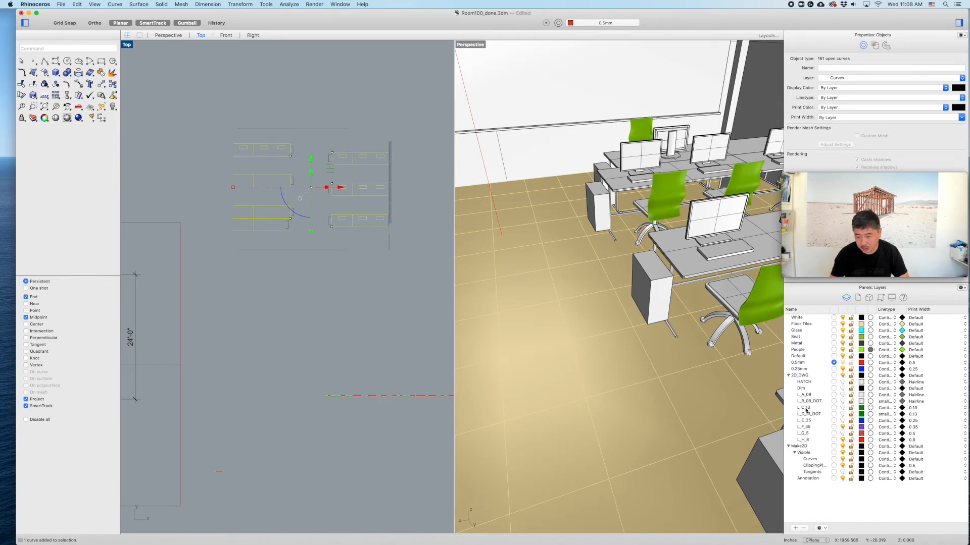
right_click(808, 422)
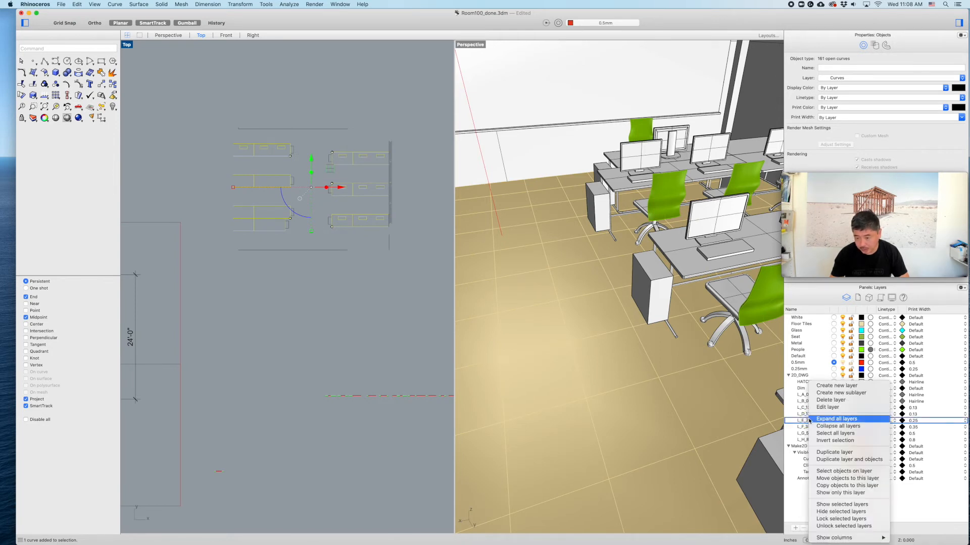
left_click(824, 479)
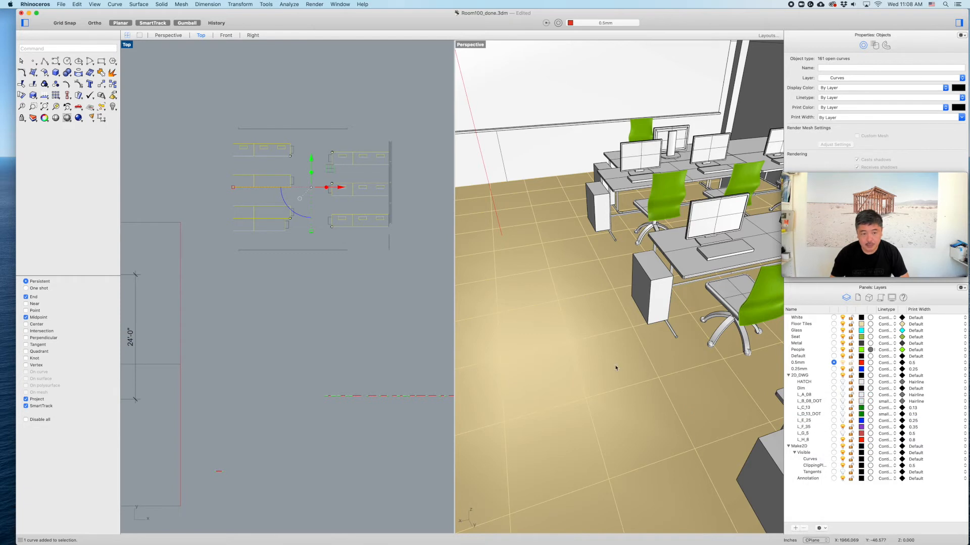
- Select the remaining end-cabinet lines of both desk blocks and move them to layer L_E_25
left_click_drag(357, 145, 251, 242)
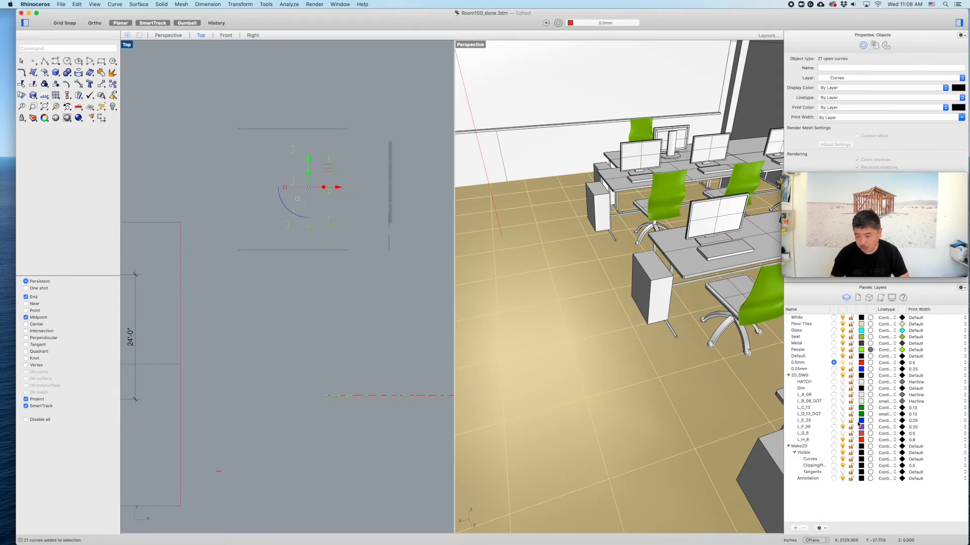
right_click(809, 420)
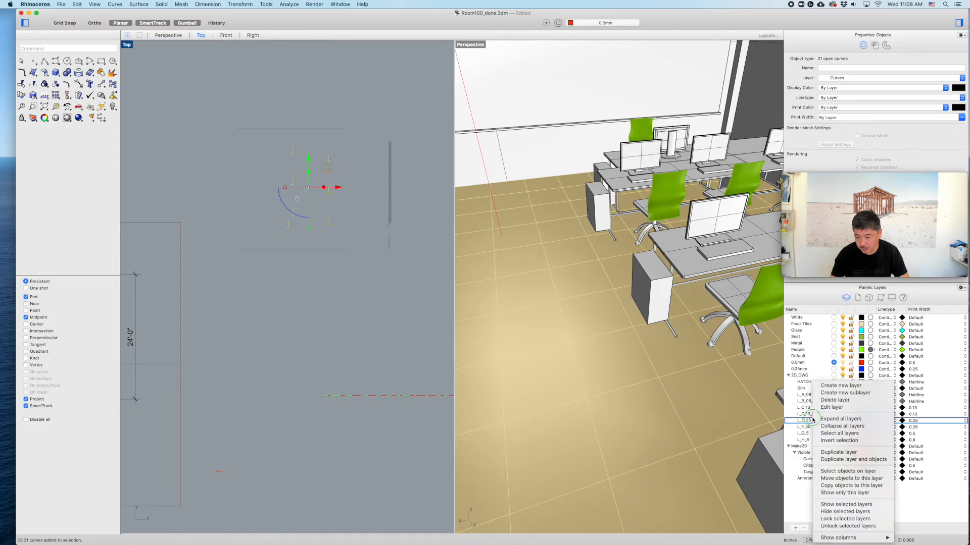
- Move the selected curves to layer L_E_25, and turn on layers L_G_5, L_E_25, L_D_13_DOT, L_C_13 and L_A_08
left_click(843, 479)
left_click(842, 433)
left_click(843, 421)
left_click(842, 414)
left_click(842, 408)
left_click(843, 394)
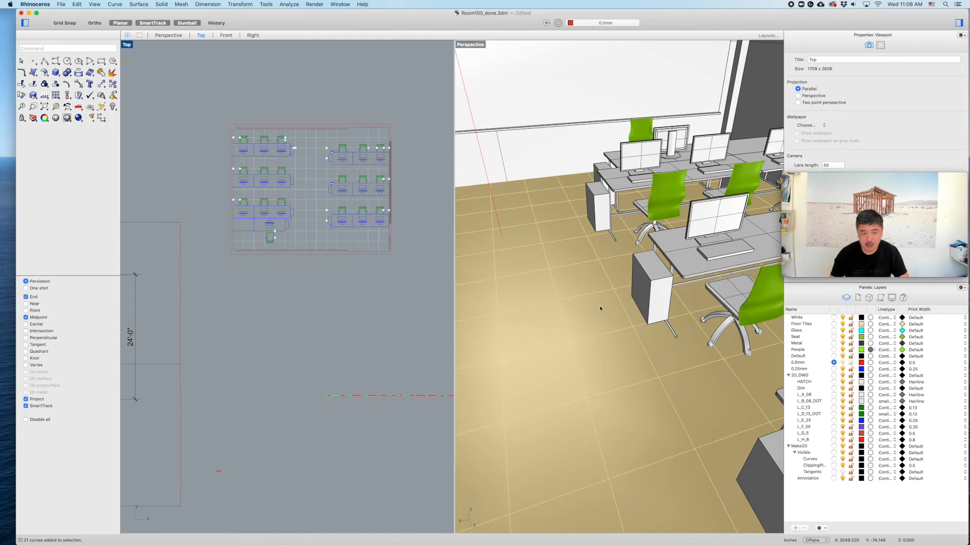
- Move the outlines of all the small cabinets at the ends of the desk rows to layer L_C_13
scroll(325, 159, "up", 5)
scroll(314, 147, "up", 3)
left_click(337, 181)
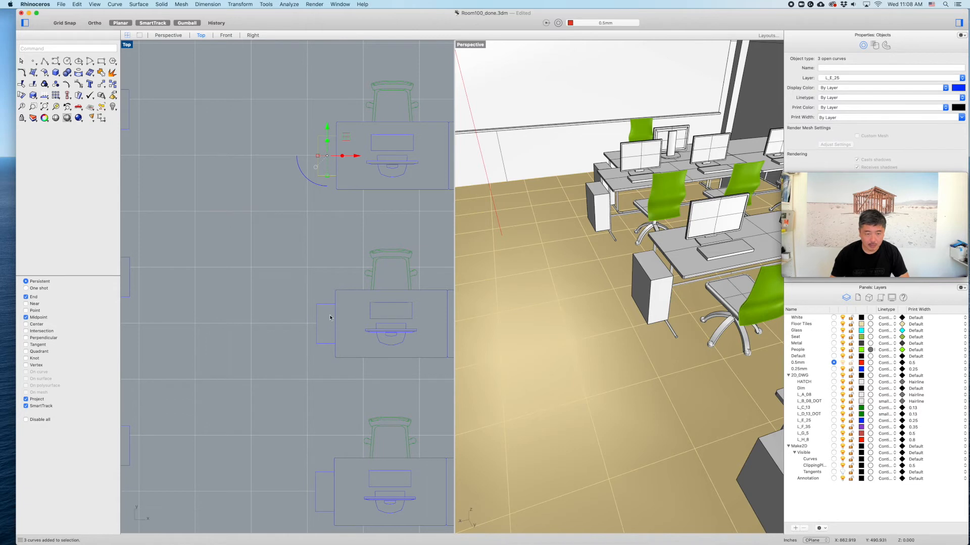
left_click(331, 331, "shift")
scroll(322, 404, "down", 5)
left_click(335, 399, "shift")
scroll(309, 326, "left", 5)
left_click(302, 348, "shift")
left_click(275, 415, "shift")
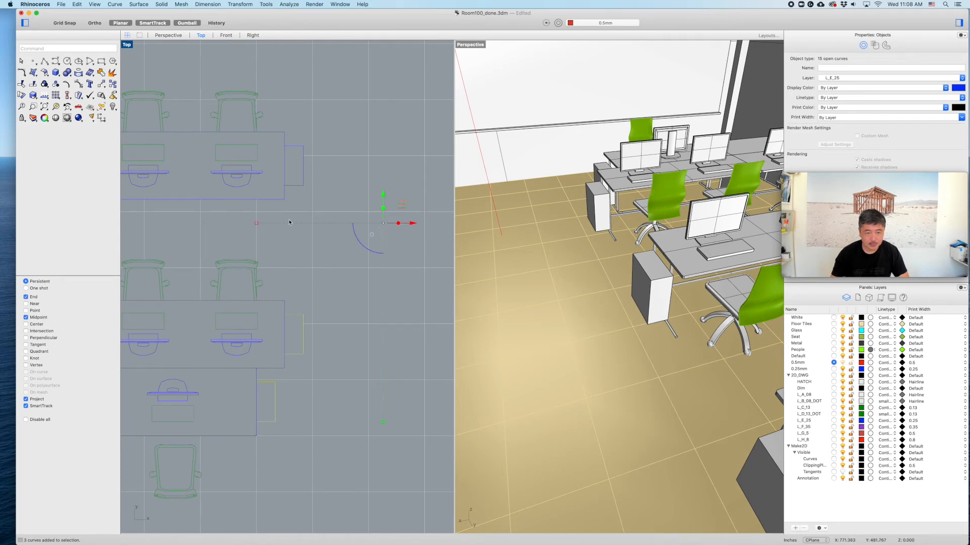
left_click(299, 164, "shift")
scroll(299, 213, "down", 3)
scroll(285, 141, "up", 5)
left_click_drag(289, 150, 318, 198, "shift")
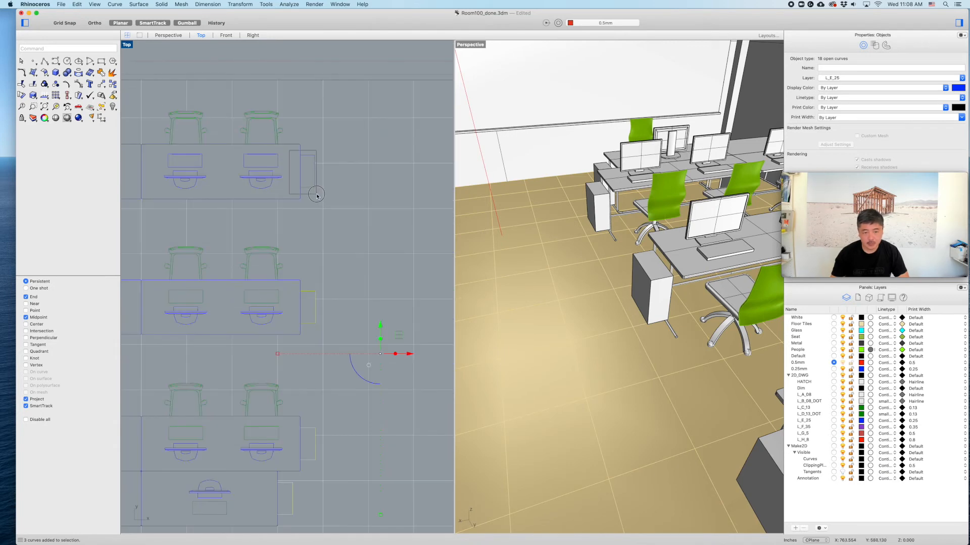
right_click(807, 407)
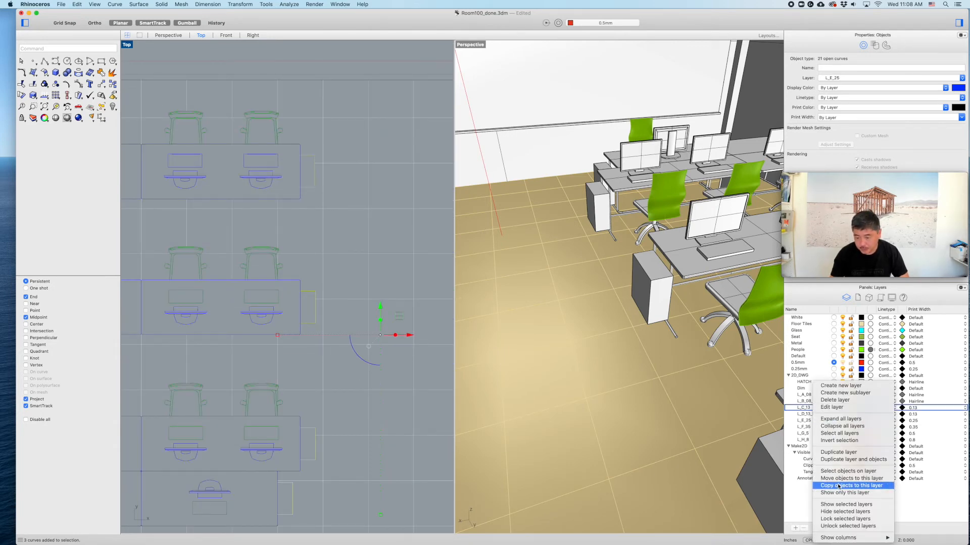
left_click(848, 475)
left_click(362, 223)
- Move the six black curves running along the upper and lower walls of the plan to layer L_C_13
scroll(675, 319, "down", 8)
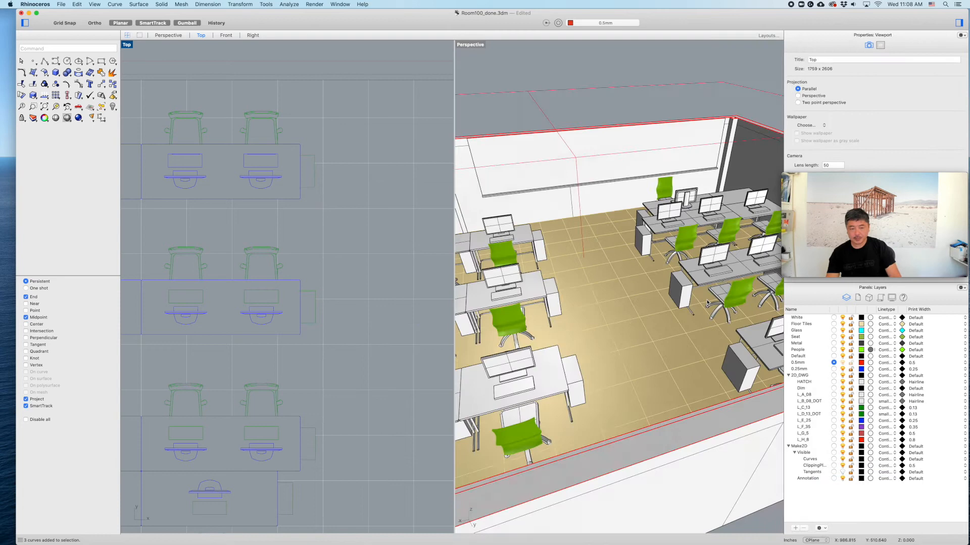
right_click_drag(680, 321, 674, 326)
scroll(229, 283, "down", 6)
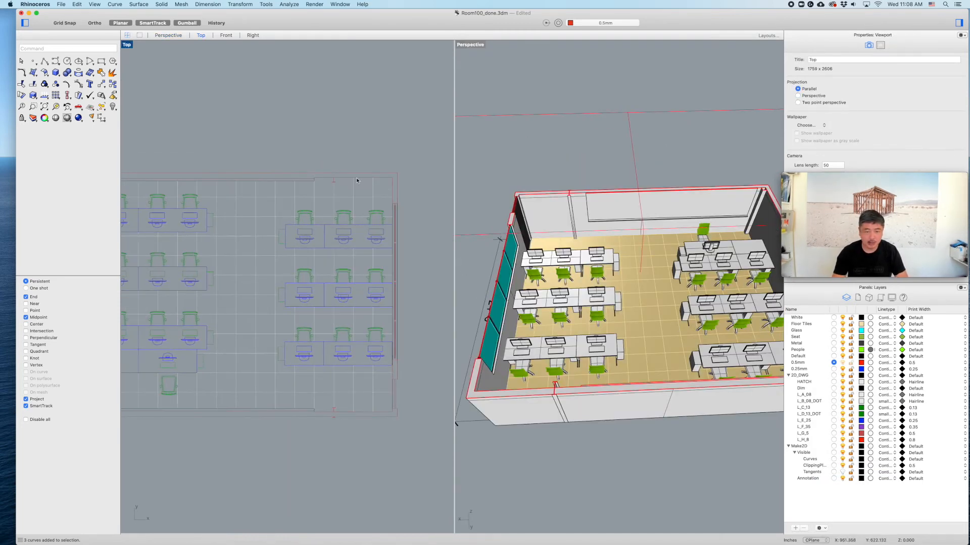
scroll(349, 249, "up", 10)
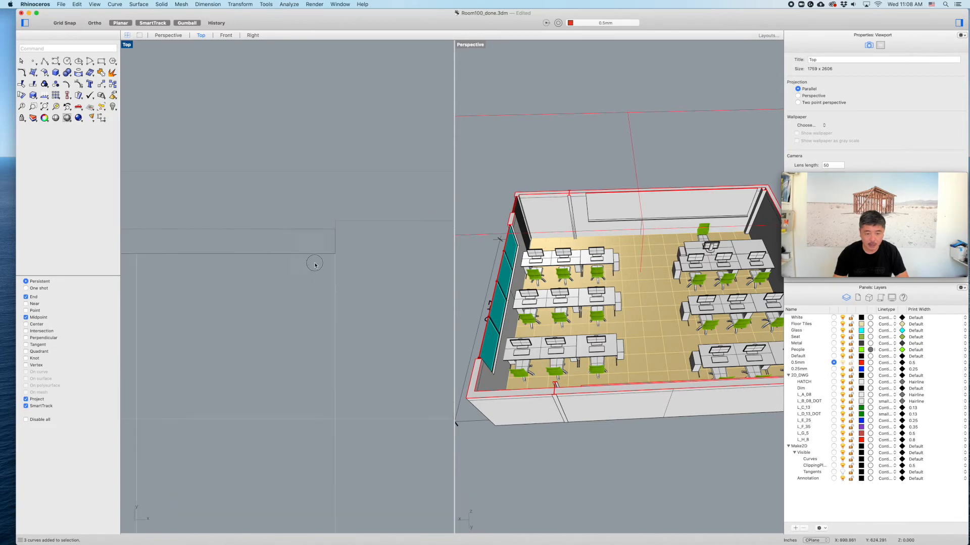
left_click_drag(315, 246, 296, 262)
left_click_drag(342, 236, 320, 253, "shift")
right_click_drag(488, 215, 542, 230)
scroll(526, 249, "up", 3)
scroll(312, 249, "down", 10)
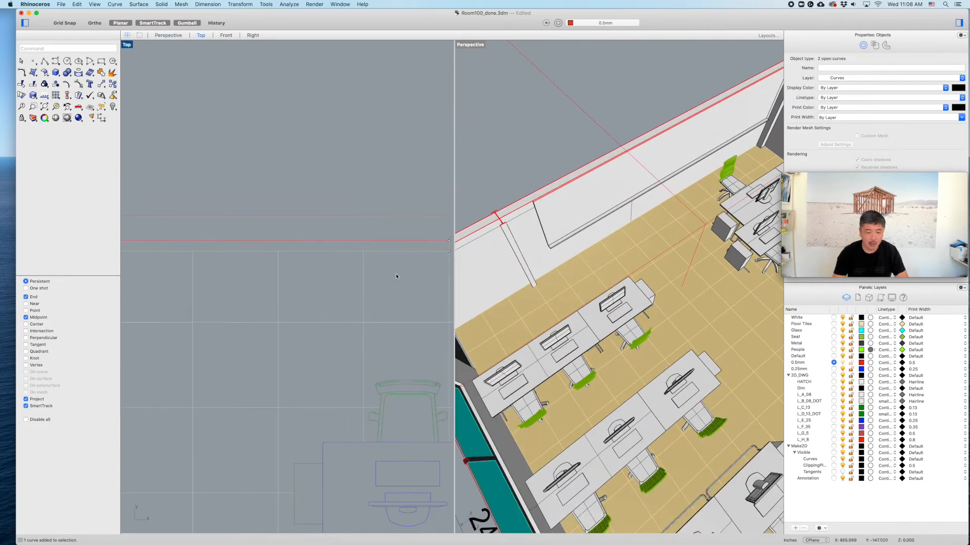
scroll(275, 296, "up", 8)
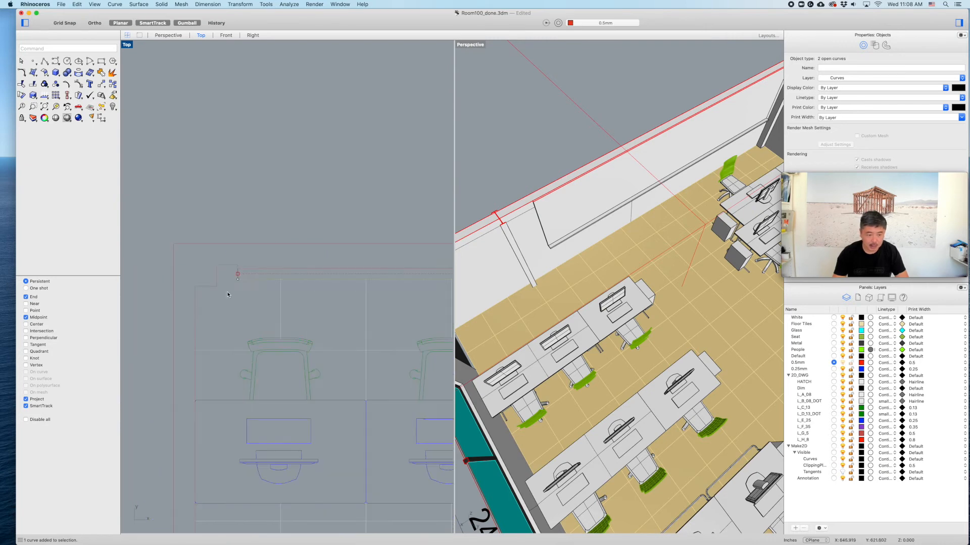
left_click_drag(232, 263, 231, 262, "shift")
scroll(322, 295, "down", 10)
right_click_drag(354, 324, 334, 259)
scroll(307, 355, "up", 7)
scroll(275, 322, "up", 4)
left_click_drag(225, 314, 223, 316, "shift")
scroll(354, 320, "down", 10)
right_click_drag(444, 318, 320, 314)
scroll(349, 309, "up", 6)
scroll(343, 307, "up", 4)
left_click_drag(257, 319, 207, 325, "shift")
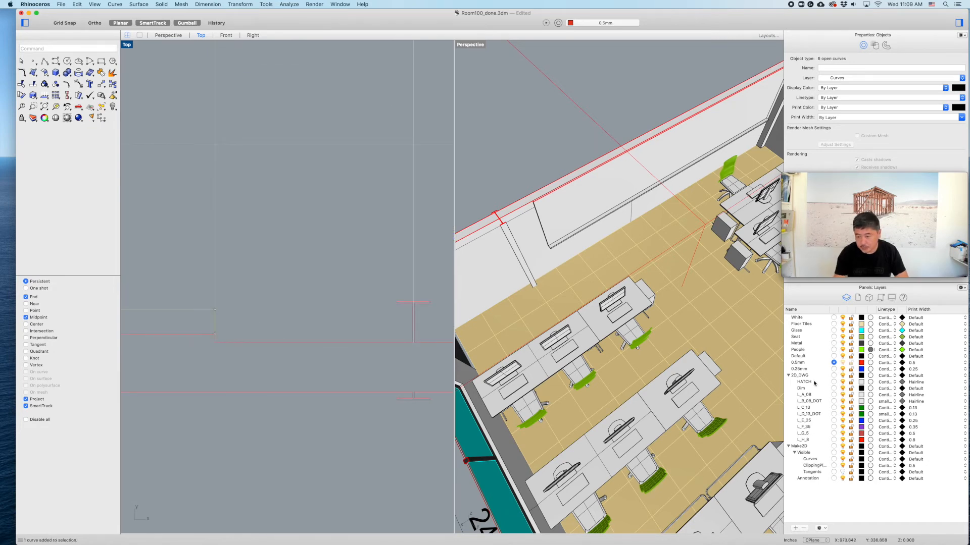
right_click(810, 409)
left_click(839, 478)
left_click(314, 231)
- Trim away the floor tile line passing through the T-shaped profile at the lower wall of the plan
scroll(314, 232, "down", 8)
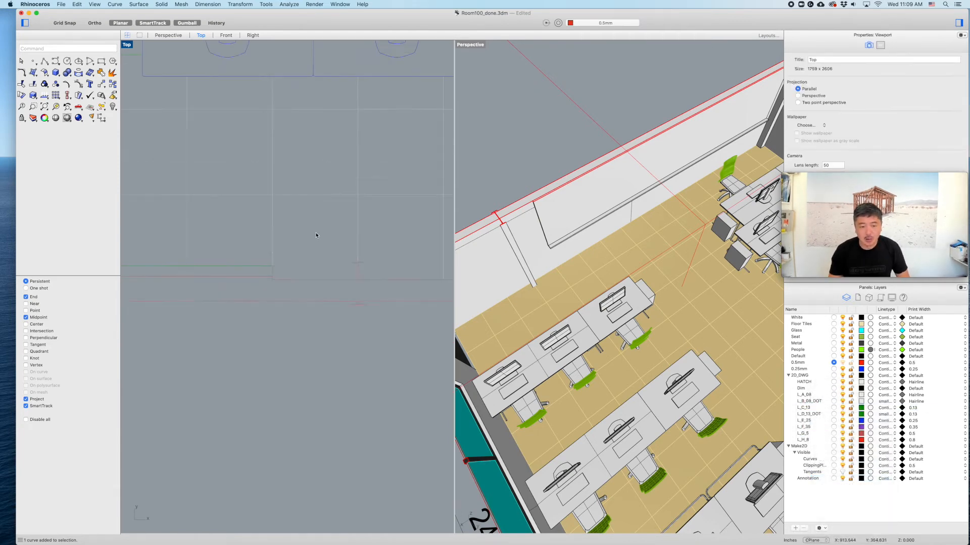
scroll(359, 283, "up", 10)
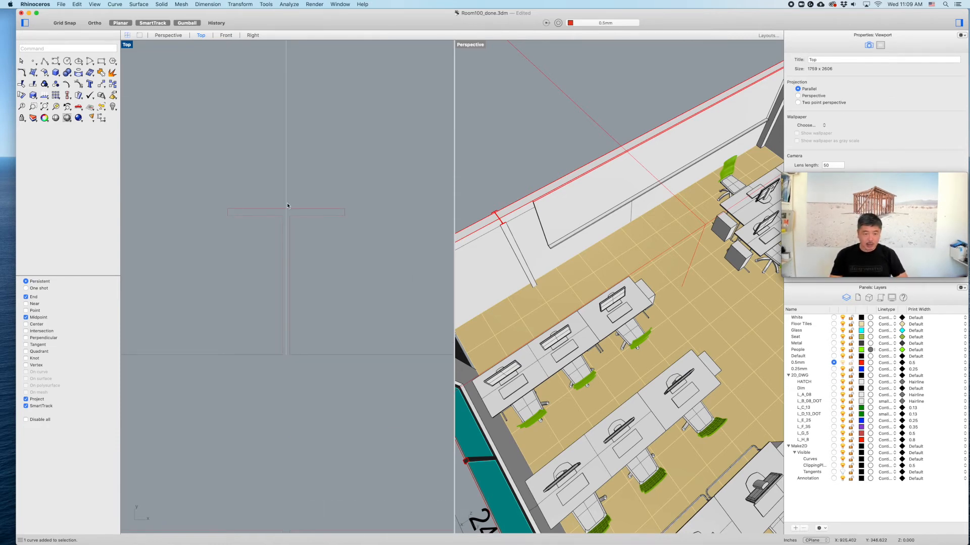
left_click_drag(268, 240, 265, 244)
scroll(284, 218, "up", 9)
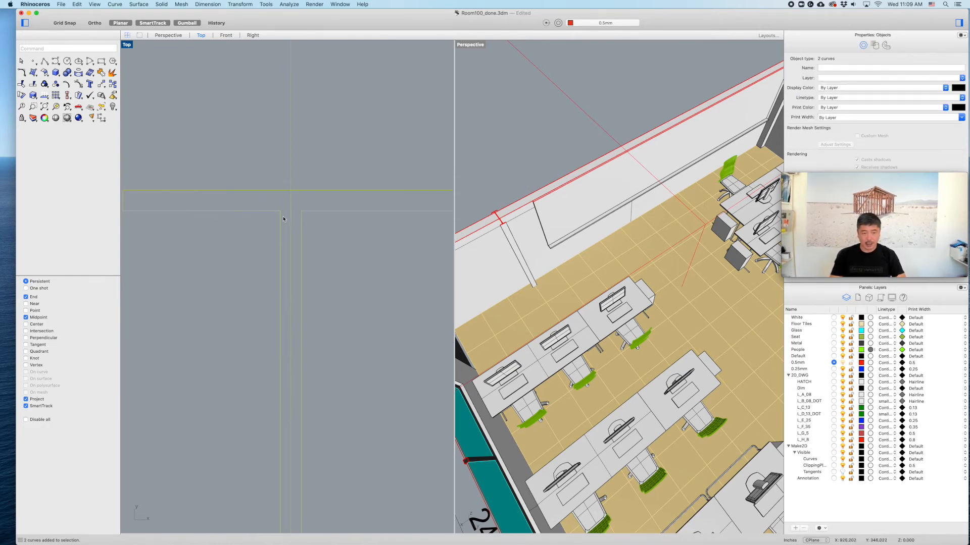
type("tr")
key("Return")
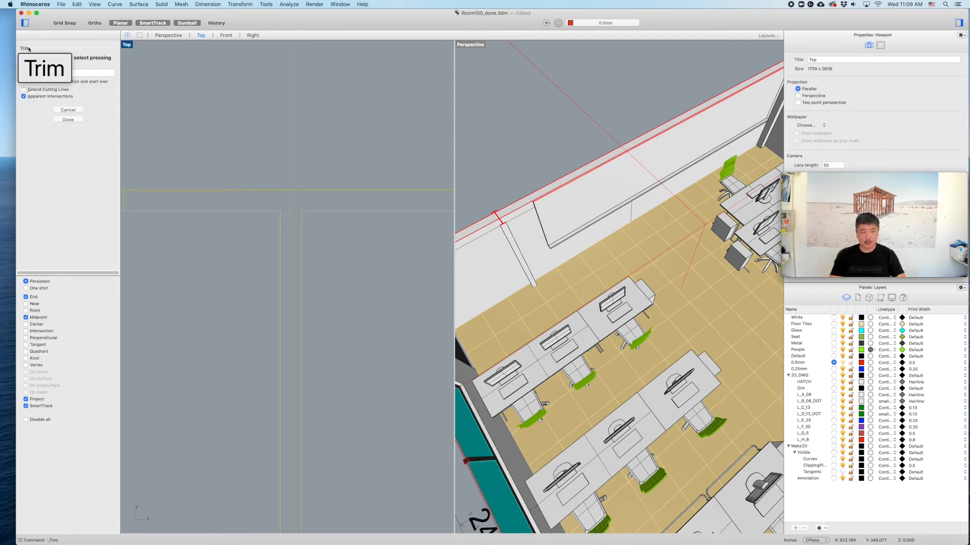
left_click(292, 200)
scroll(340, 165, "down", 4)
scroll(382, 297, "down", 6)
key("Return")
key("Escape")
- Trim away the floor tile line inside the matching T-shaped profile at the upper wall of the plan
scroll(382, 298, "down", 15)
right_click_drag(385, 217, 365, 337)
scroll(360, 240, "up", 10)
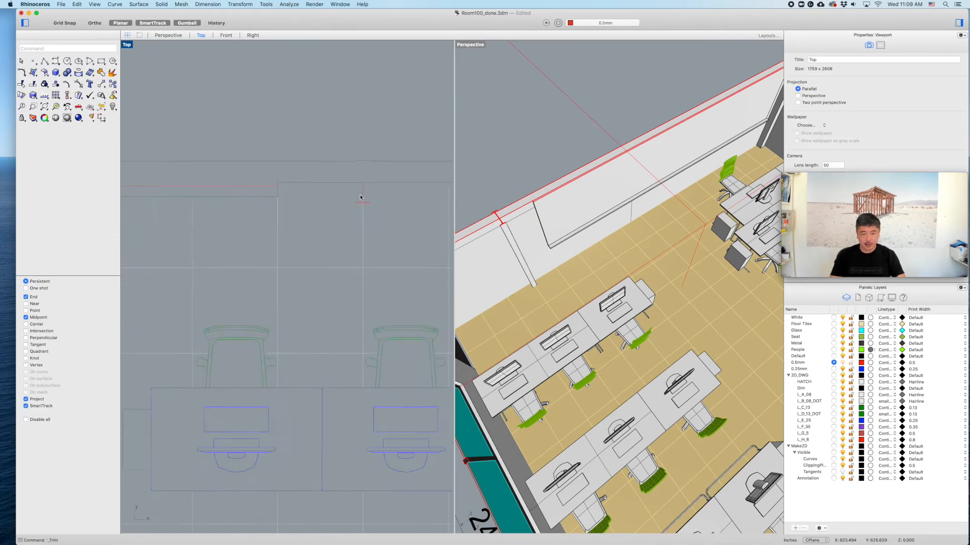
scroll(359, 127, "up", 3)
key("Return")
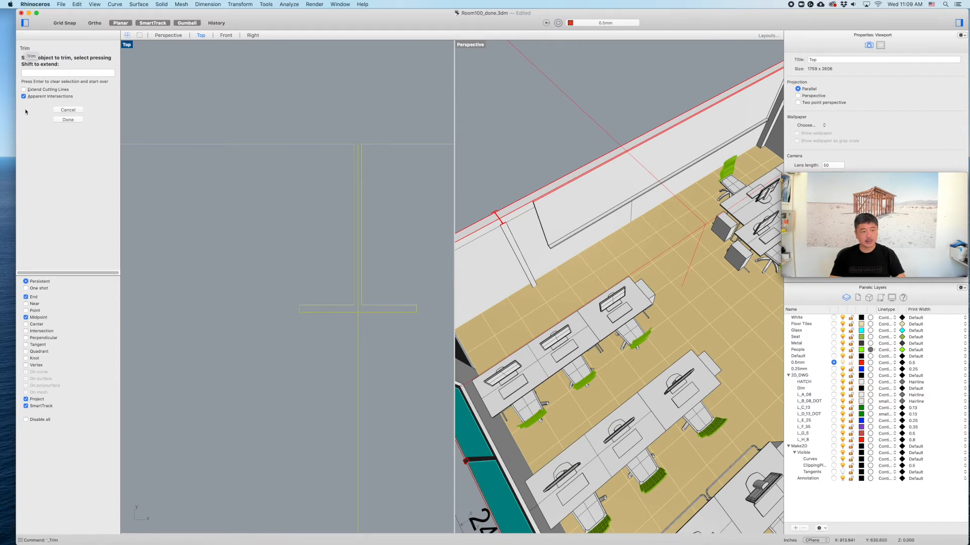
left_click(358, 165)
key("Return")
- Move the inner and outer wall edge curves alongside the windows to layer L_G_5
scroll(310, 275, "down", 5)
scroll(324, 278, "down", 3)
scroll(387, 272, "up", 8)
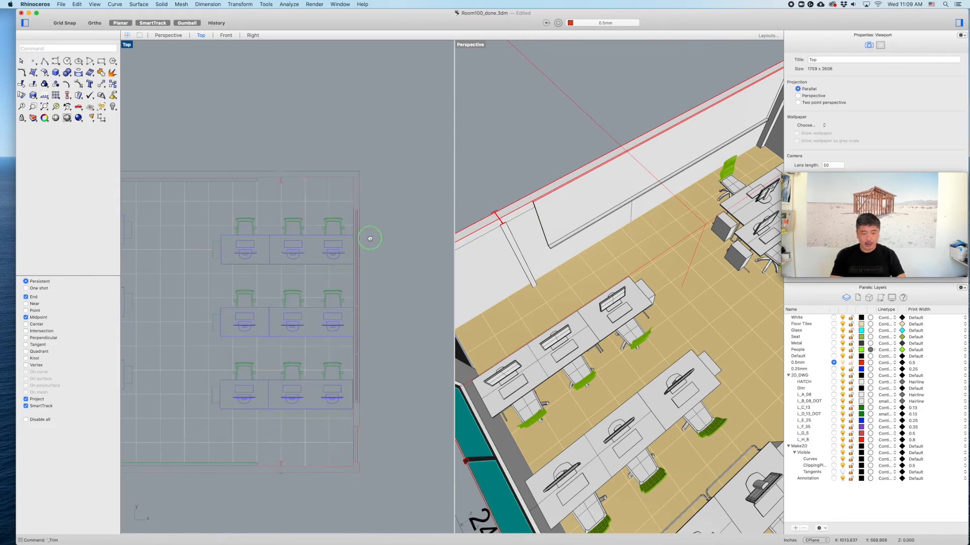
scroll(364, 222, "up", 6)
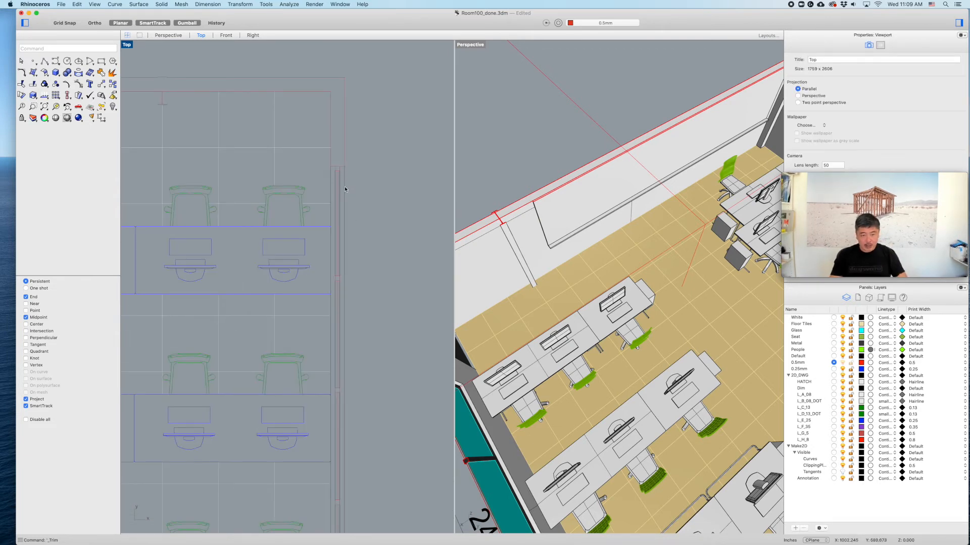
left_click(344, 190)
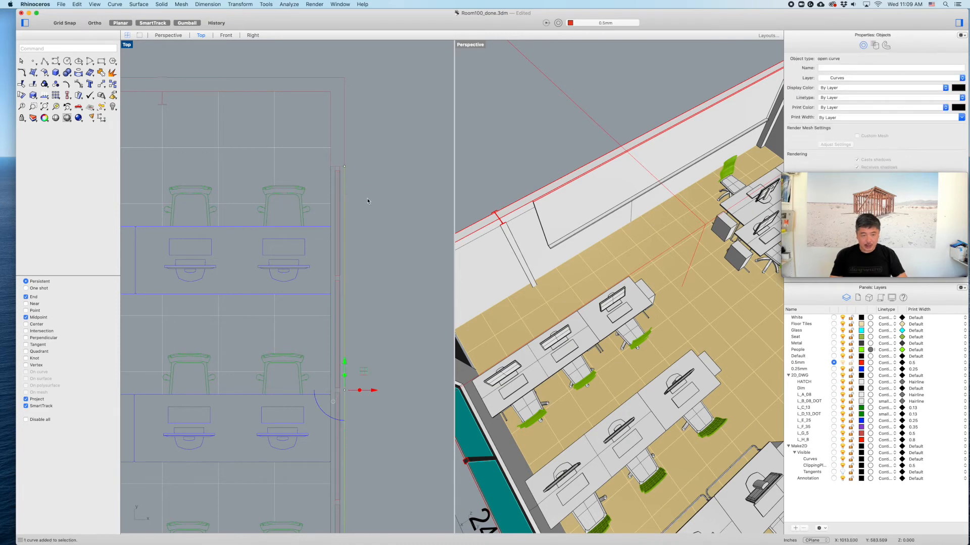
left_click(370, 216)
scroll(354, 186, "down", 3)
scroll(669, 221, "down", 6)
right_click_drag(637, 207, 622, 250)
scroll(725, 273, "up", 7)
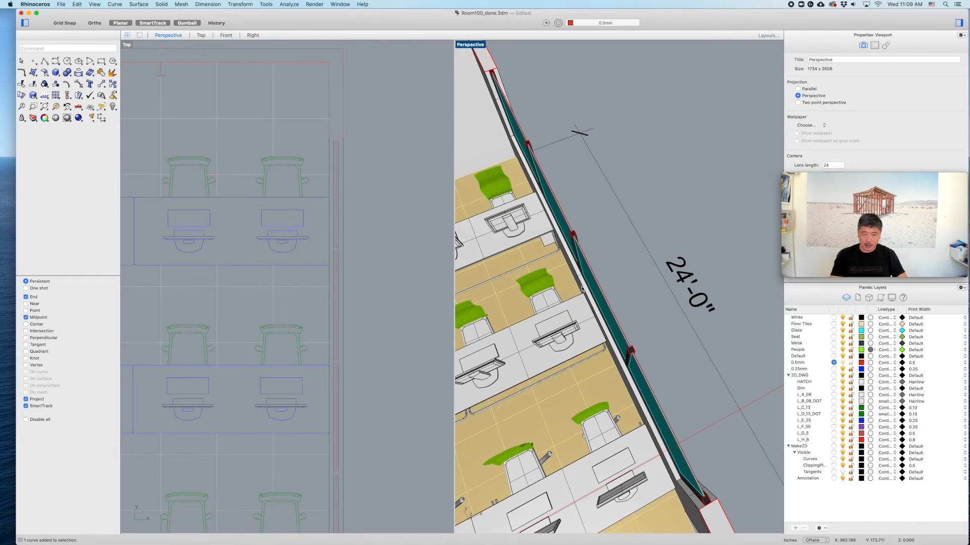
right_click_drag(623, 281, 619, 256)
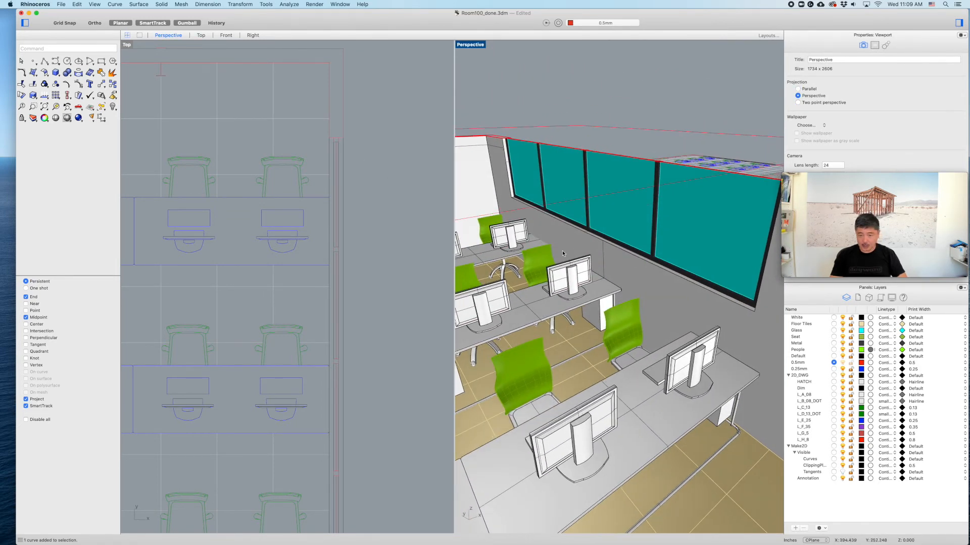
left_click(328, 183)
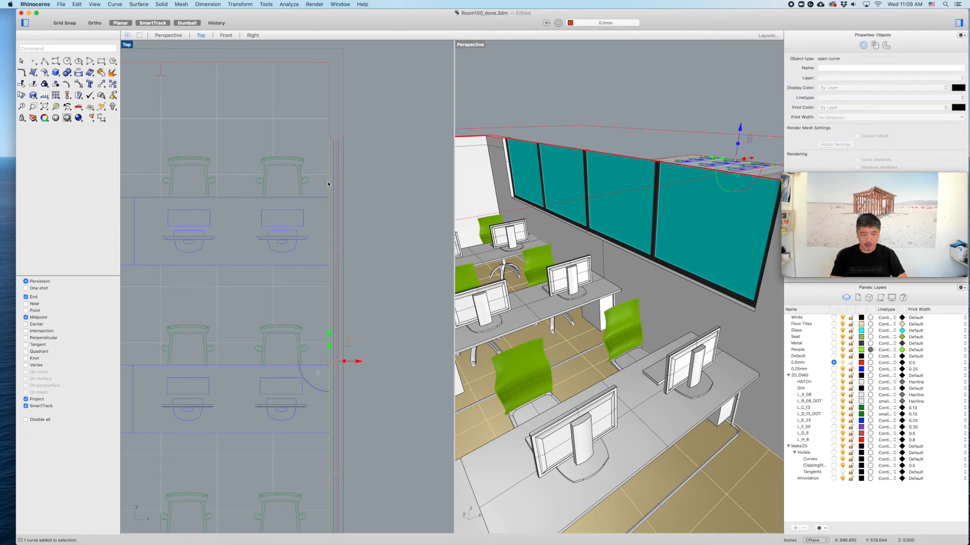
left_click(345, 192, "shift")
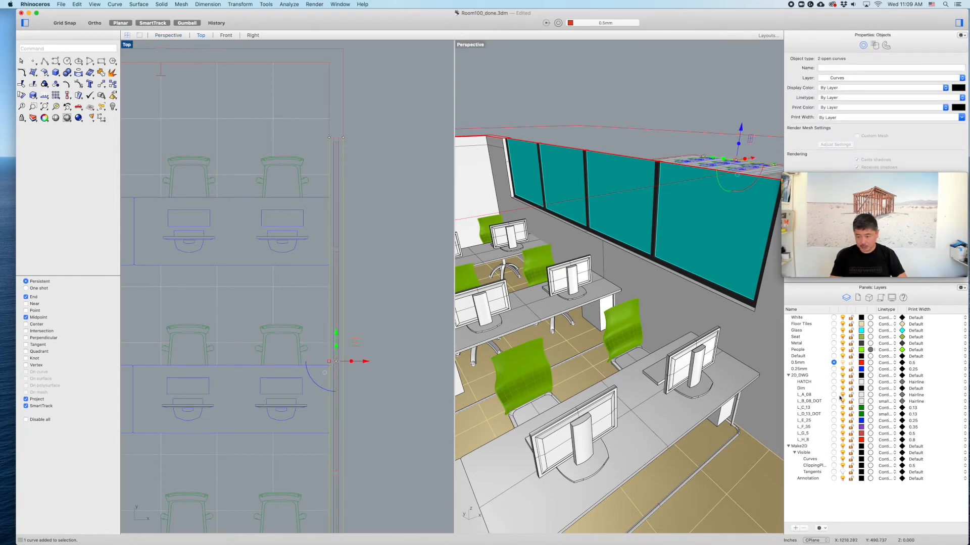
right_click(811, 434)
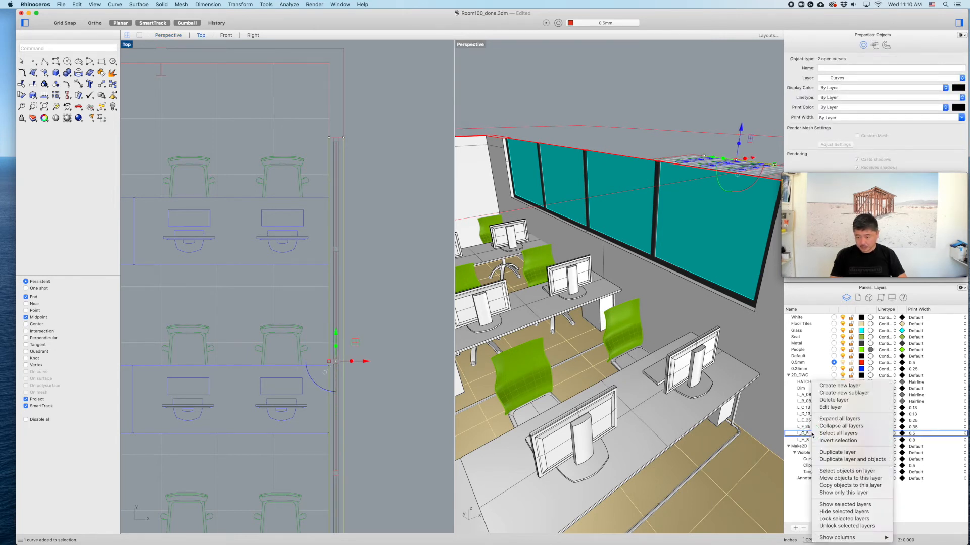
left_click(840, 479)
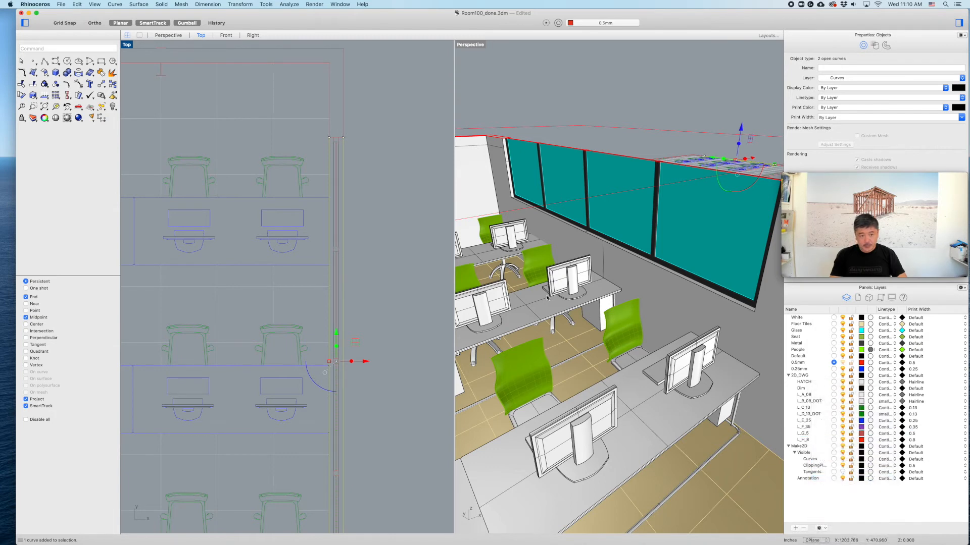
left_click(383, 223)
- Move the eight edge curves between the mullions along the window strip to layer L_E_25
right_click_drag(730, 235, 724, 250)
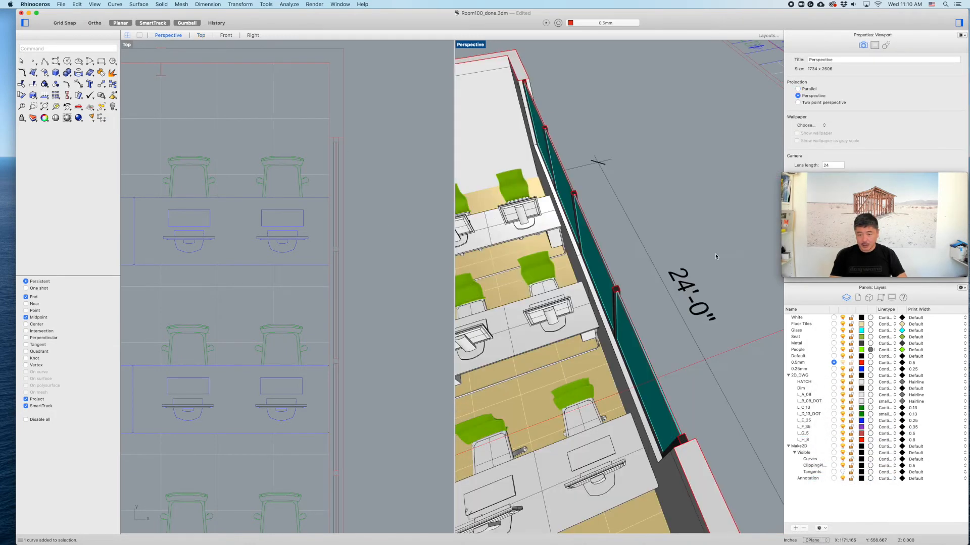
scroll(580, 283, "up", 5)
scroll(580, 283, "up", 5)
scroll(340, 132, "up", 5)
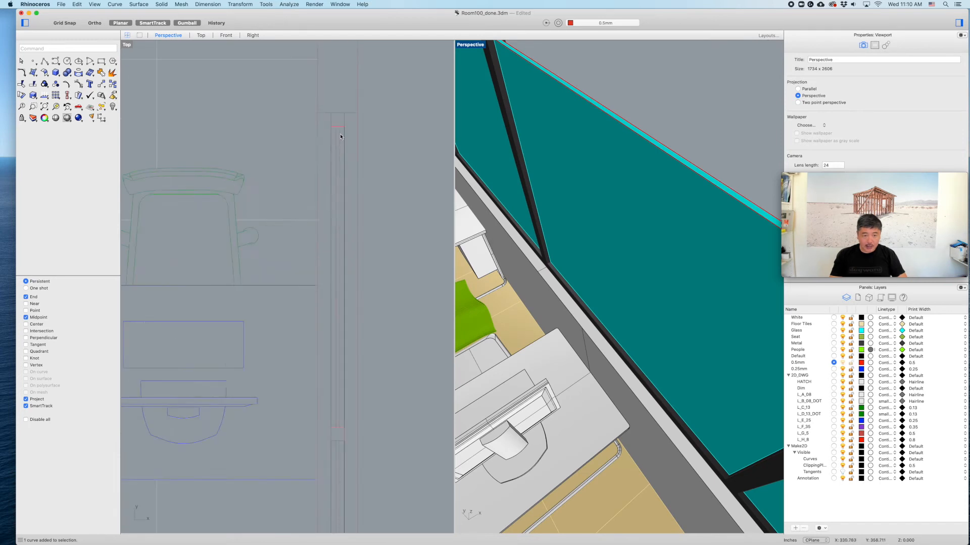
right_click_drag(581, 274, 572, 273)
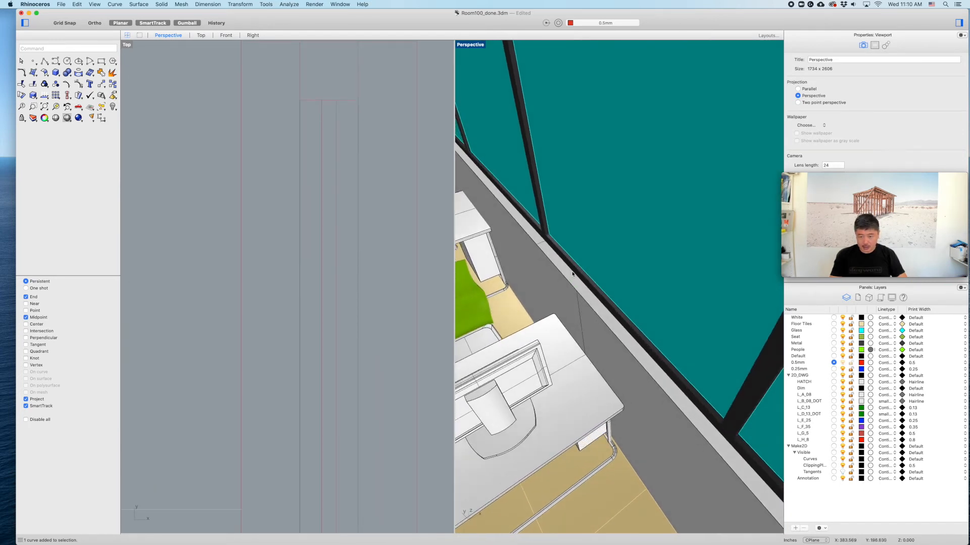
left_click(357, 212)
left_click(299, 219, "shift")
scroll(323, 229, "down", 10)
right_click_drag(330, 343, 343, 175)
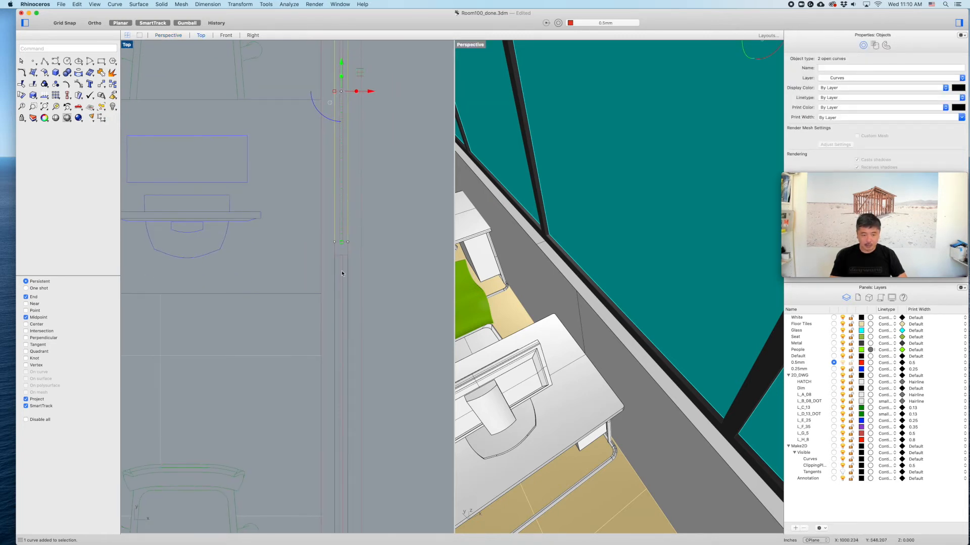
left_click(348, 276, "shift")
left_click(335, 288, "shift")
mouse_move(363, 314)
right_mouse_down()
mouse_move(379, 158)
mouse_move(353, 145)
right_mouse_up()
left_click(353, 264, "shift")
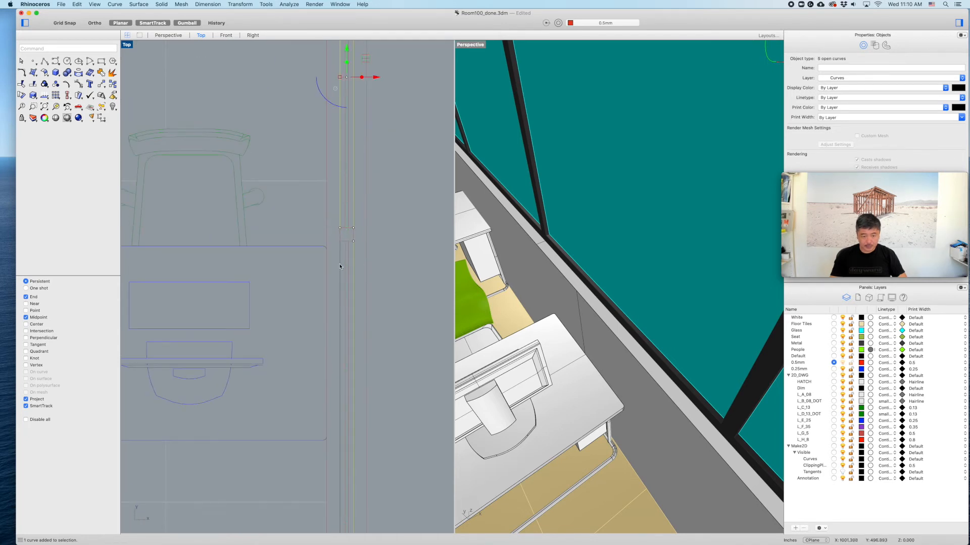
left_click(339, 267, "shift")
scroll(349, 278, "down", 5)
scroll(355, 289, "up", 4)
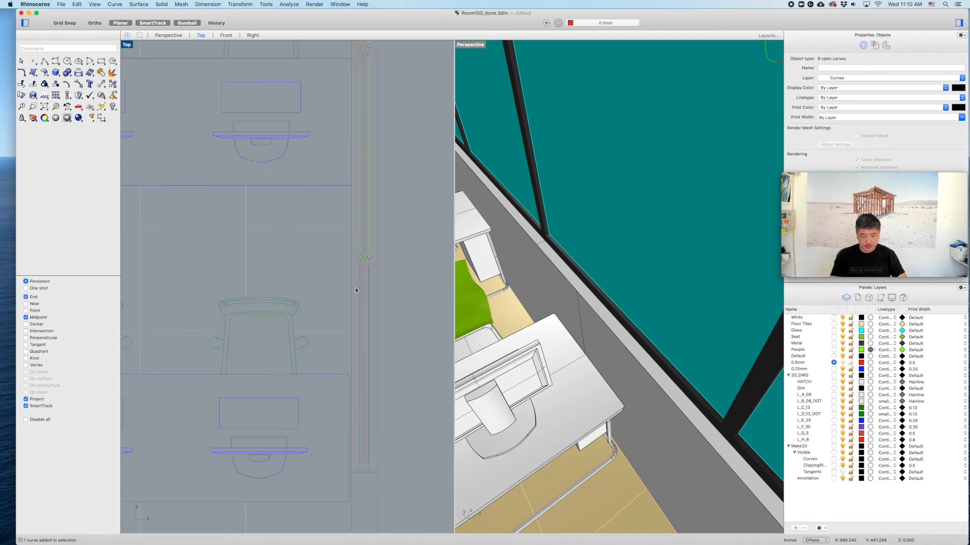
left_click(368, 303, "shift")
left_click(359, 299, "shift")
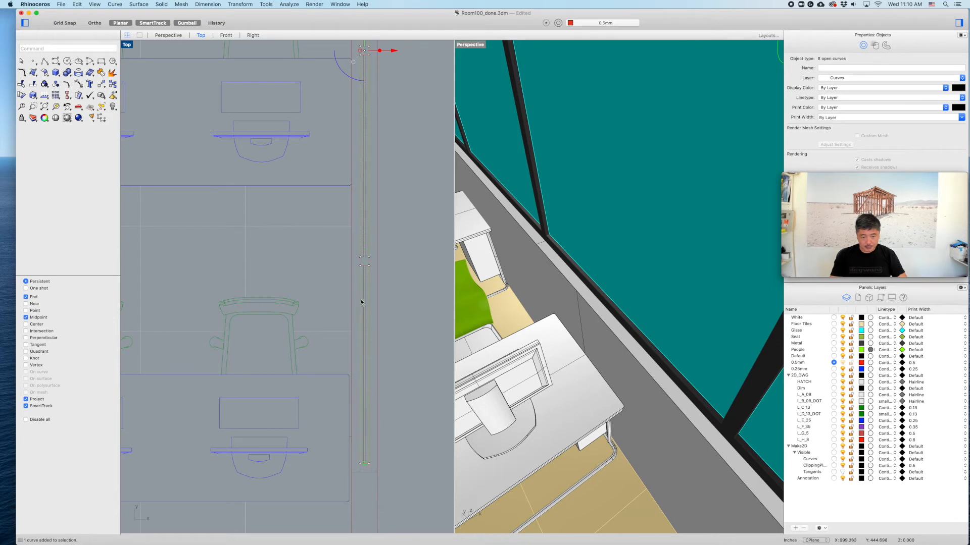
right_click(810, 421)
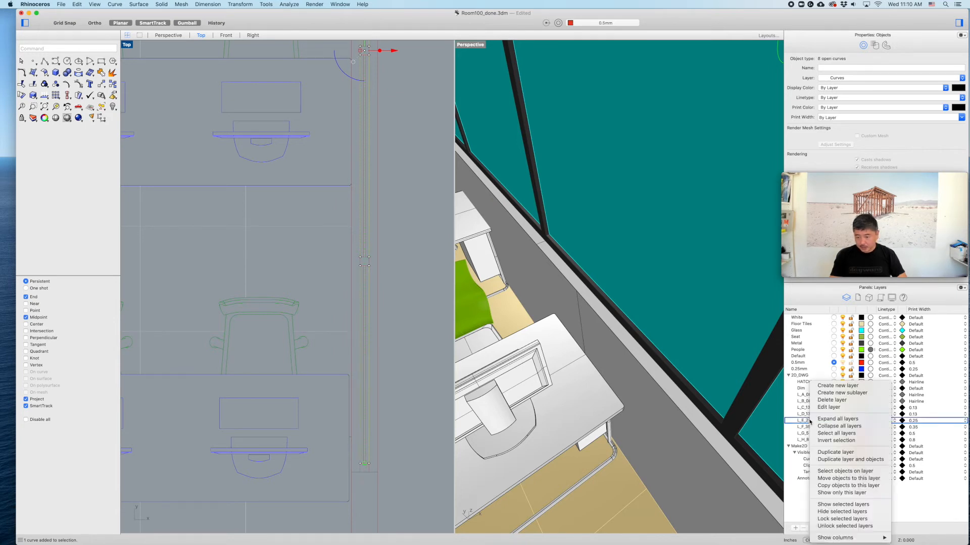
left_click(822, 476)
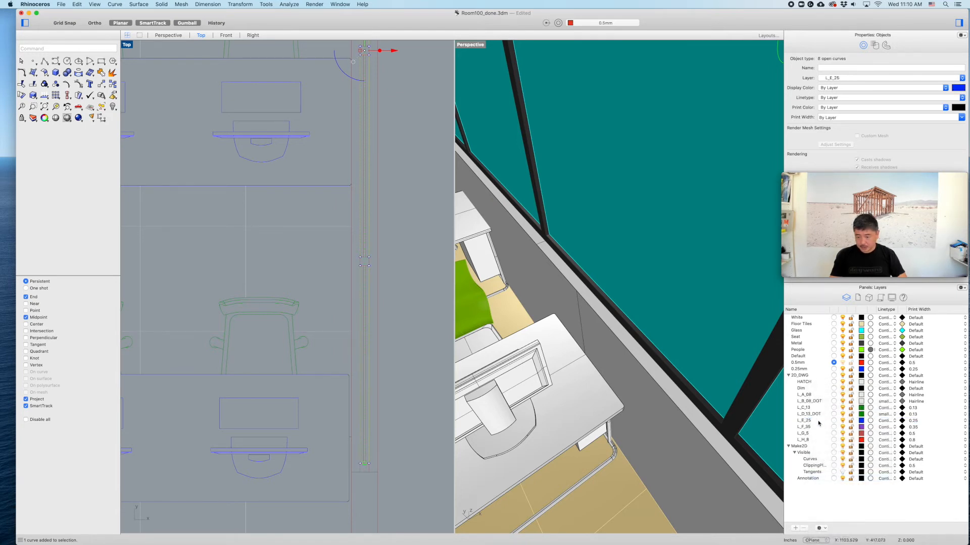
- Move the two wall edge curves on the room side of the door opening to layer L_A_08
left_click(406, 397)
scroll(401, 305, "down", 3)
scroll(380, 323, "up", 5)
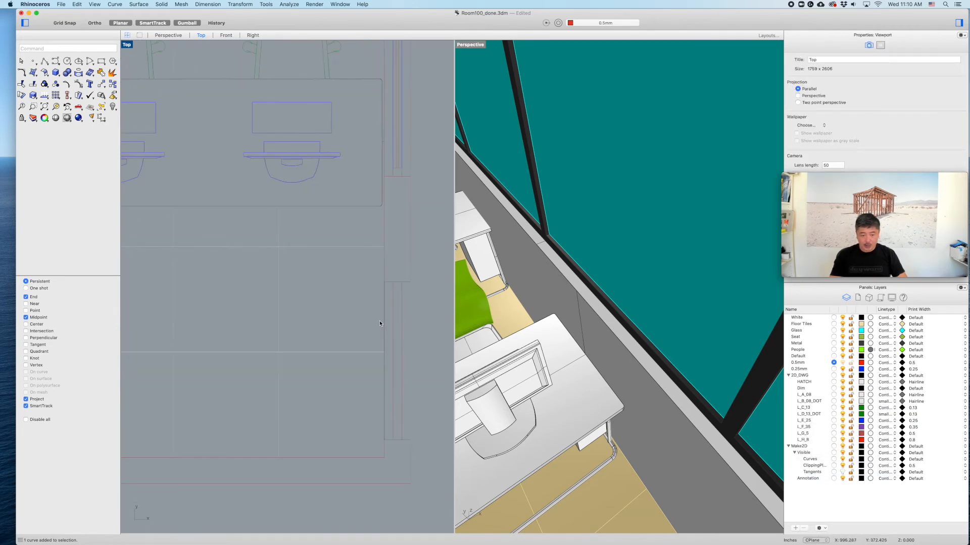
left_click(383, 322)
left_click(383, 376, "shift")
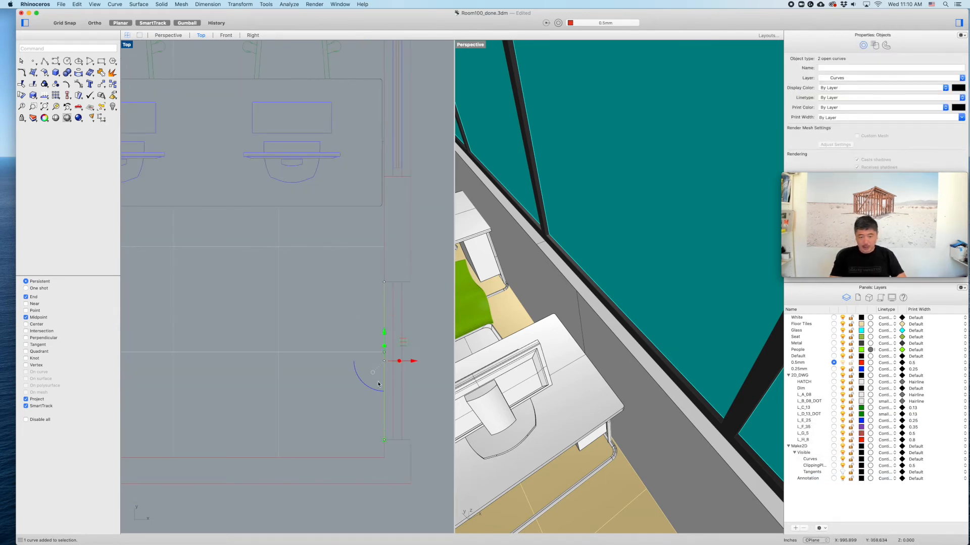
right_click(809, 395)
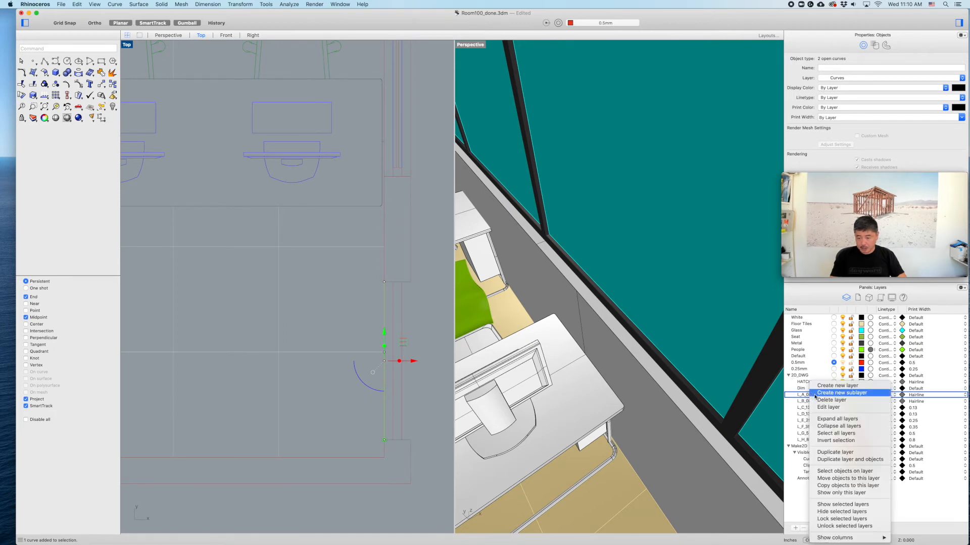
left_click(839, 480)
key("Escape")
- Make L_G_5 the current layer and draw a narrow rectangle over the closed door panel in the door opening
scroll(405, 323, "down", 5)
scroll(405, 337, "down", 2)
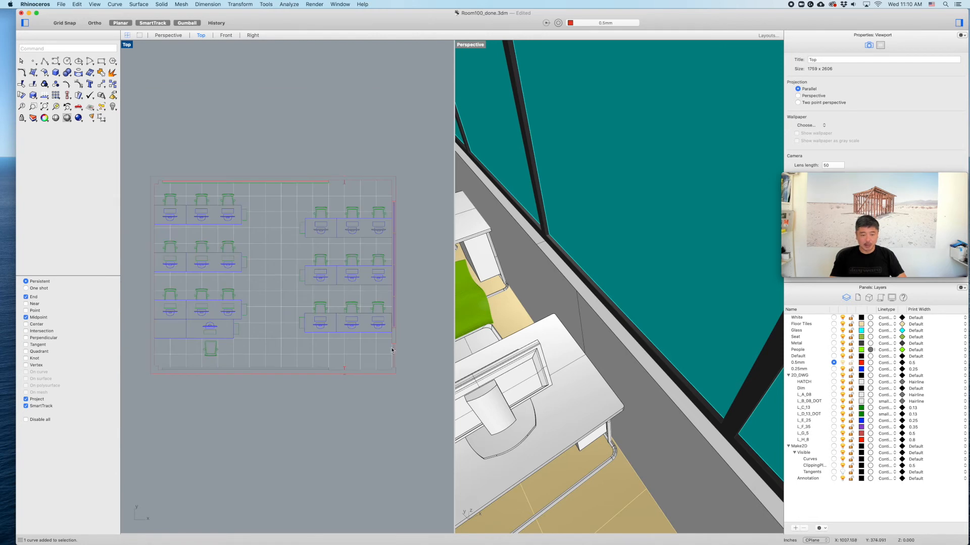
scroll(389, 347, "up", 5)
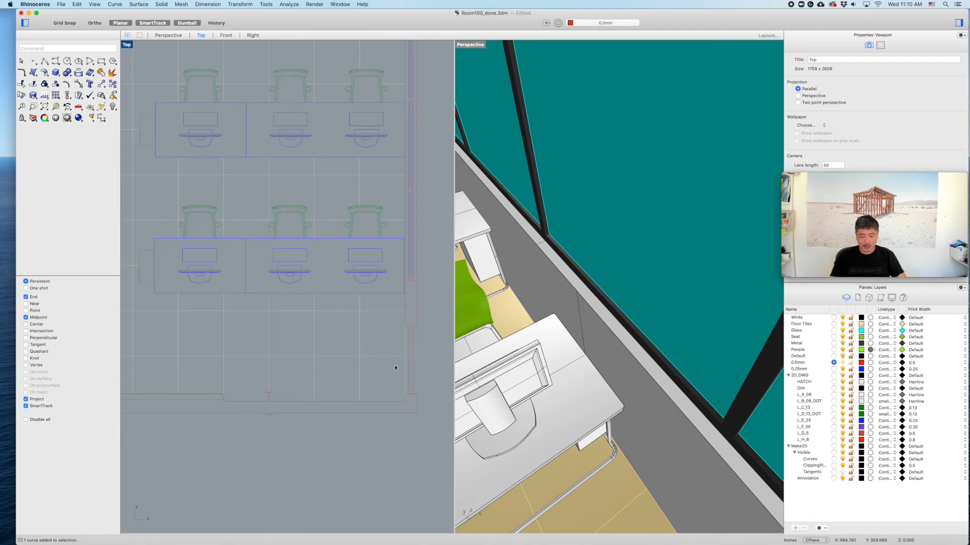
right_click_drag(438, 379, 426, 314)
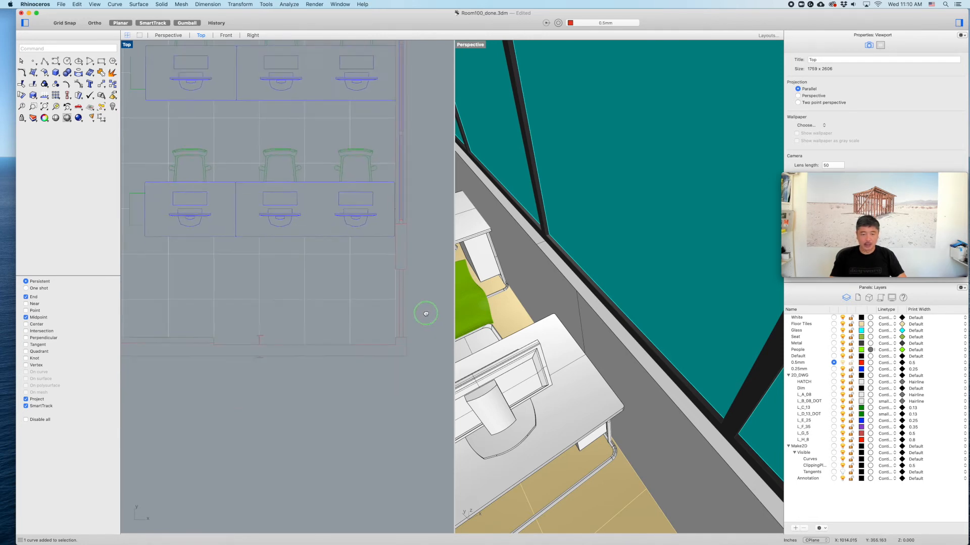
double_click(126, 46)
scroll(487, 308, "down", 4)
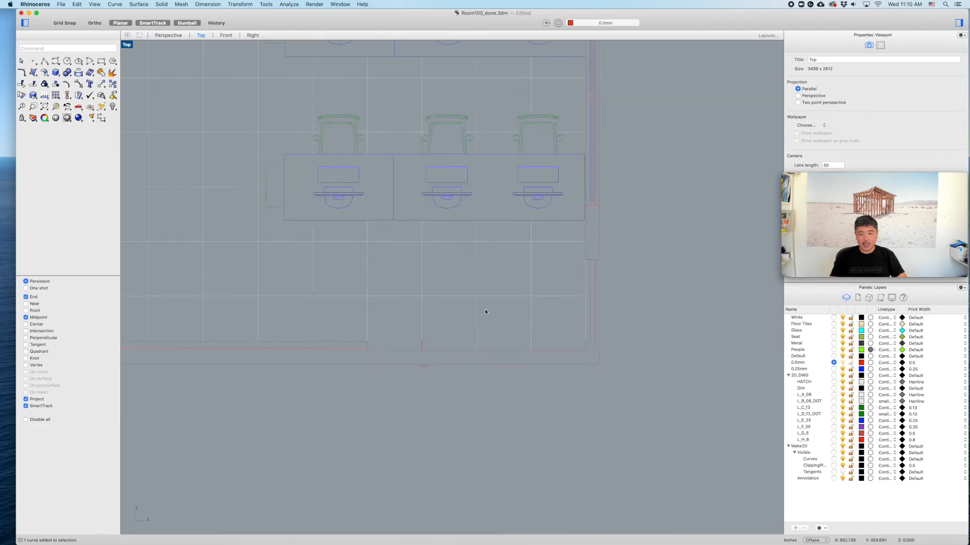
scroll(550, 310, "up", 3)
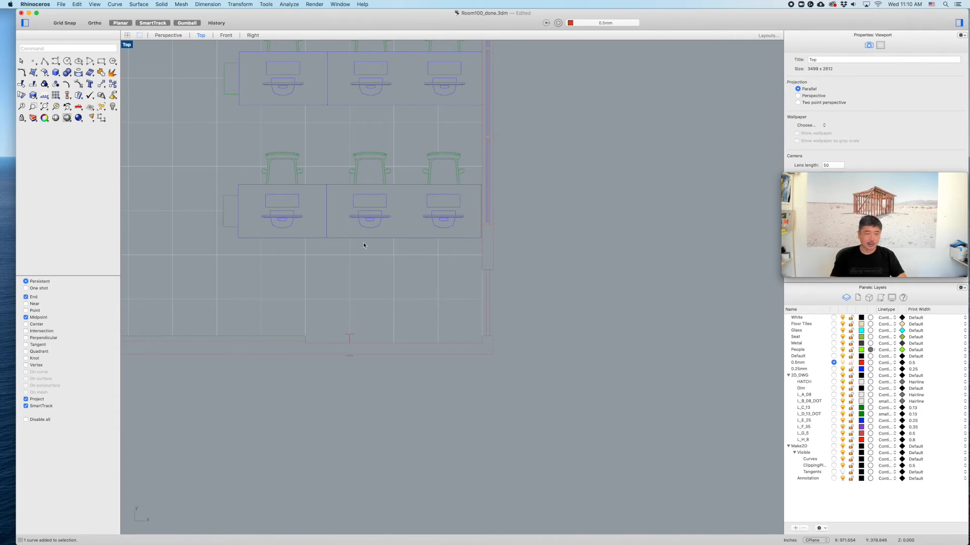
left_click(833, 434)
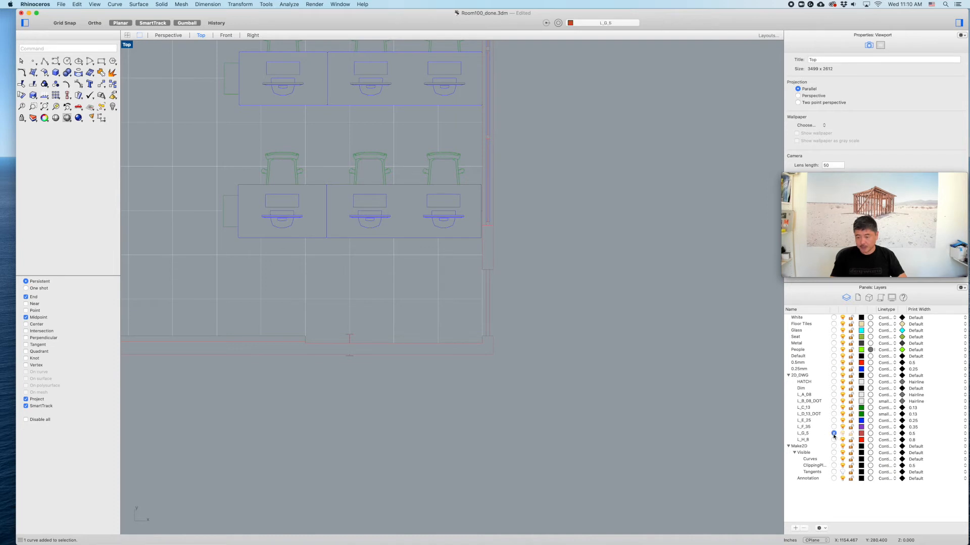
left_click(101, 61)
scroll(497, 282, "up", 8)
left_click(458, 247)
left_click(466, 398)
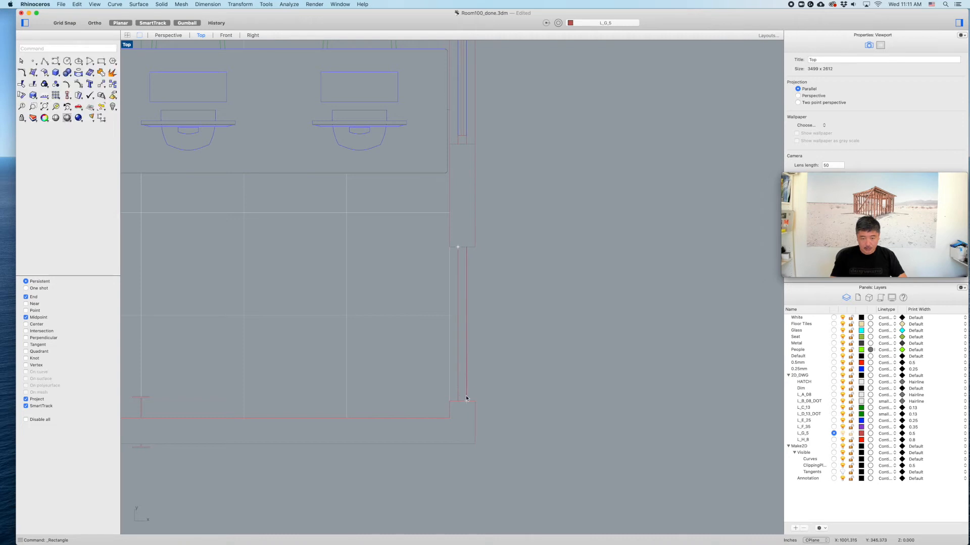
- Rotate the door rectangle 90° into the room about its lower-left corner and delete the two original door curves in the opening
left_click(469, 322)
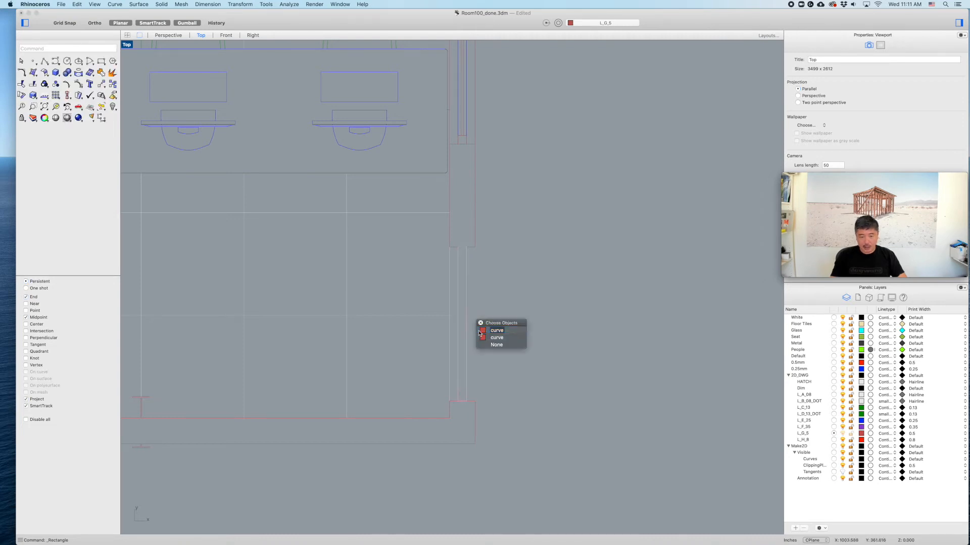
left_click(479, 334)
type("Rot")
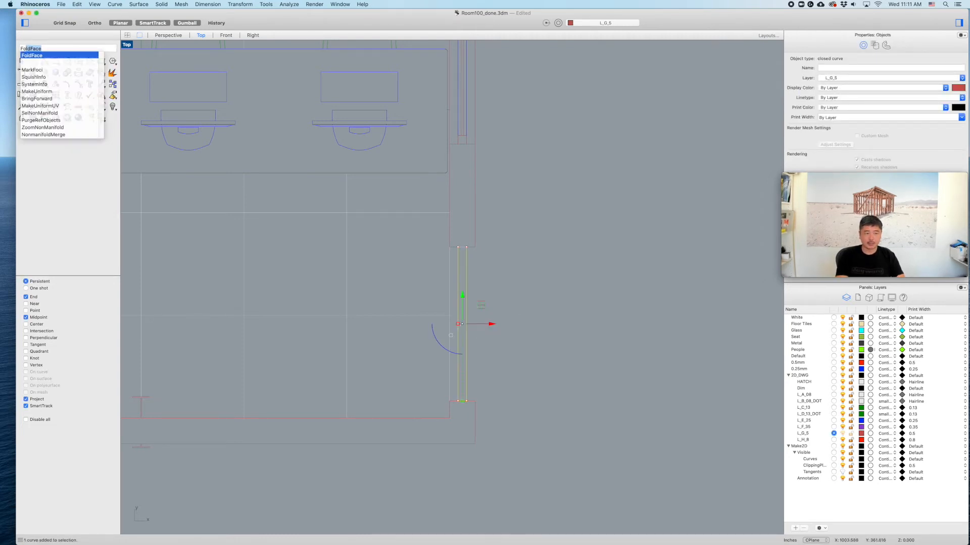
type("ate")
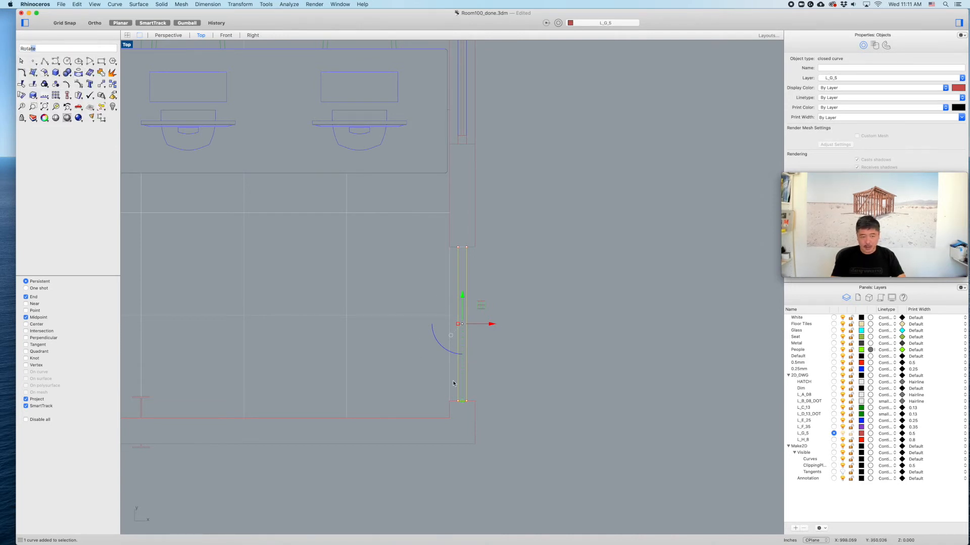
key("Return")
left_click(457, 401)
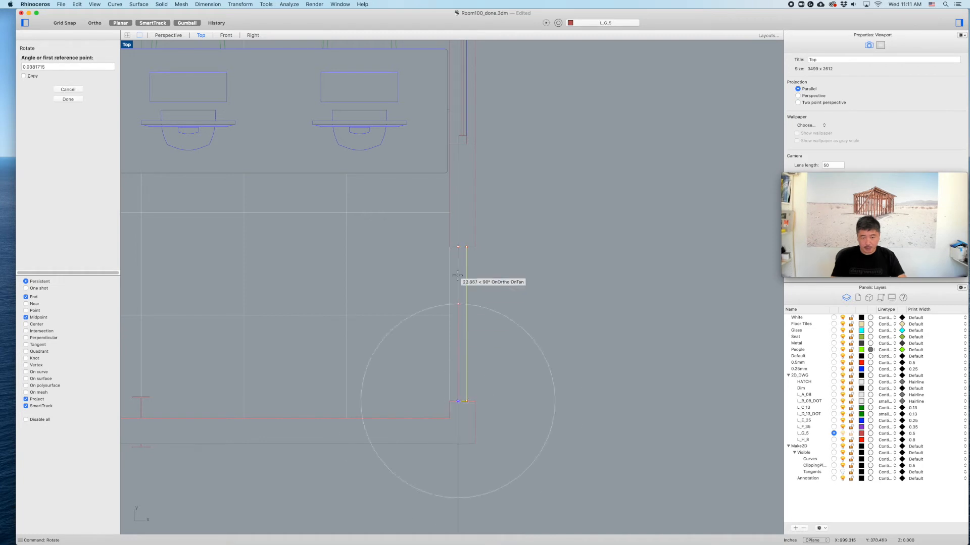
left_click(458, 247)
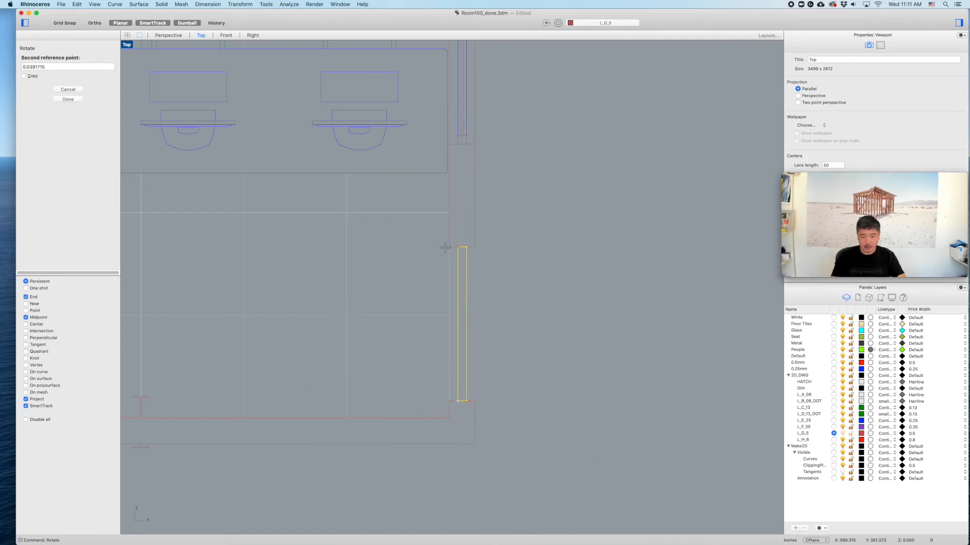
left_click(247, 424, "shift")
left_click_drag(488, 340, 452, 360)
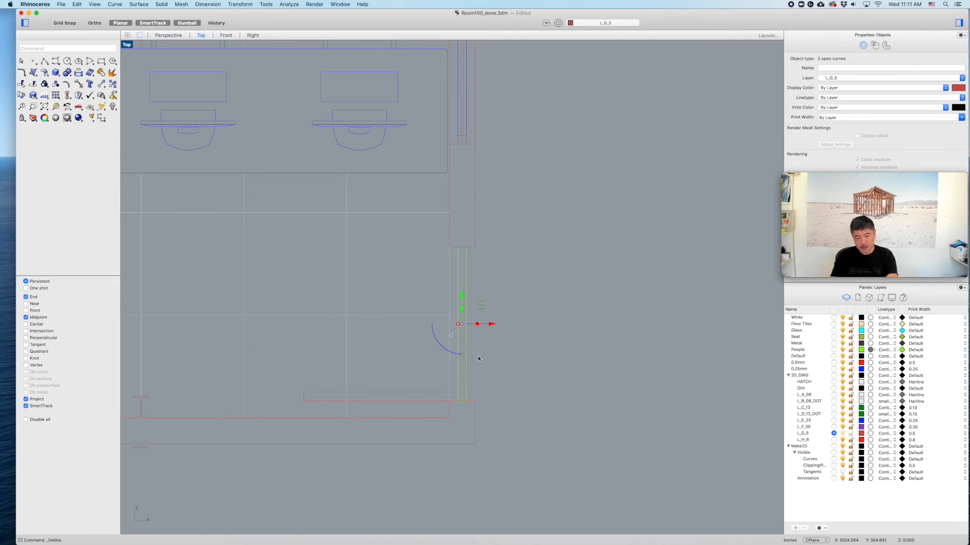
key("Delete")
- Trim away the floor tile lines passing through the open door rectangle
left_click(406, 394)
scroll(404, 388, "left", 5)
scroll(505, 384, "up", 5)
type("trim")
key("Return")
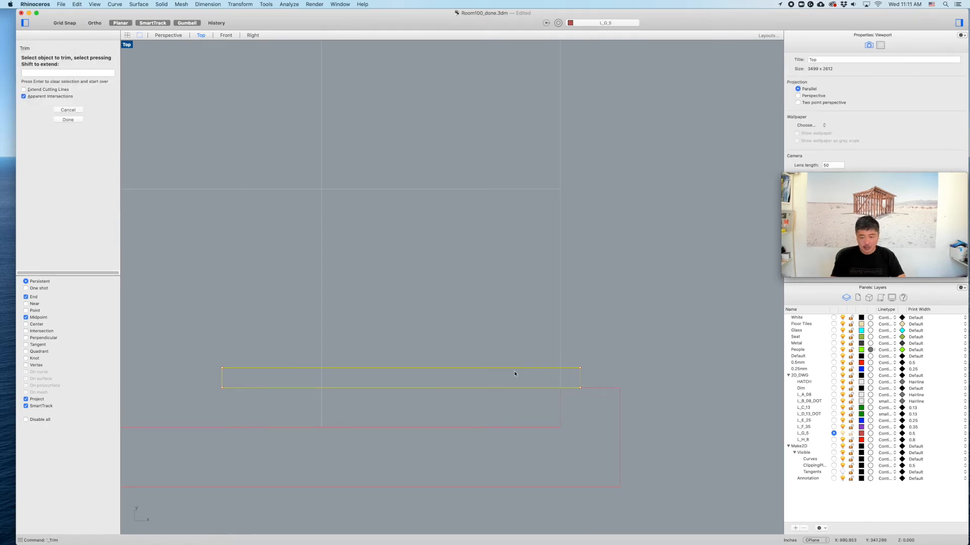
left_click(558, 380)
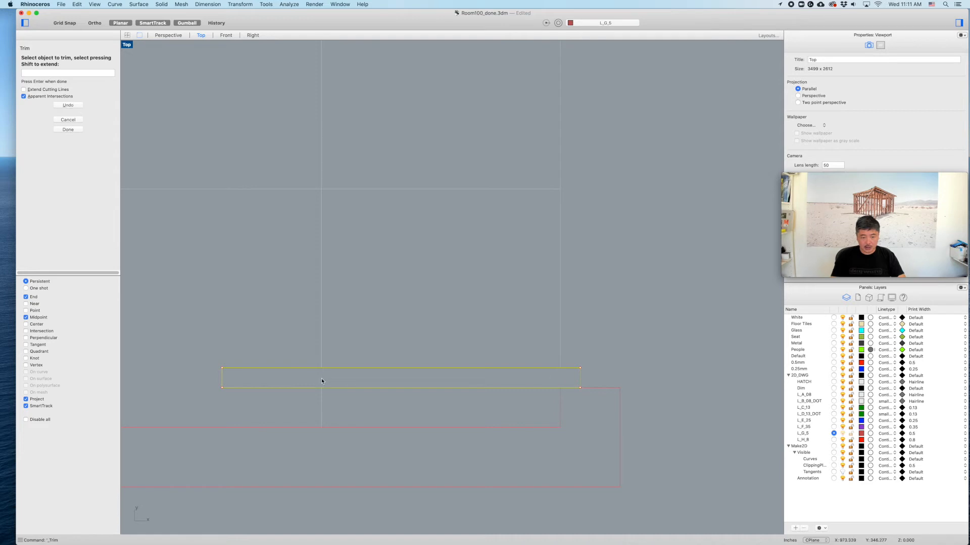
key("Return")
scroll(429, 327, "down", 5)
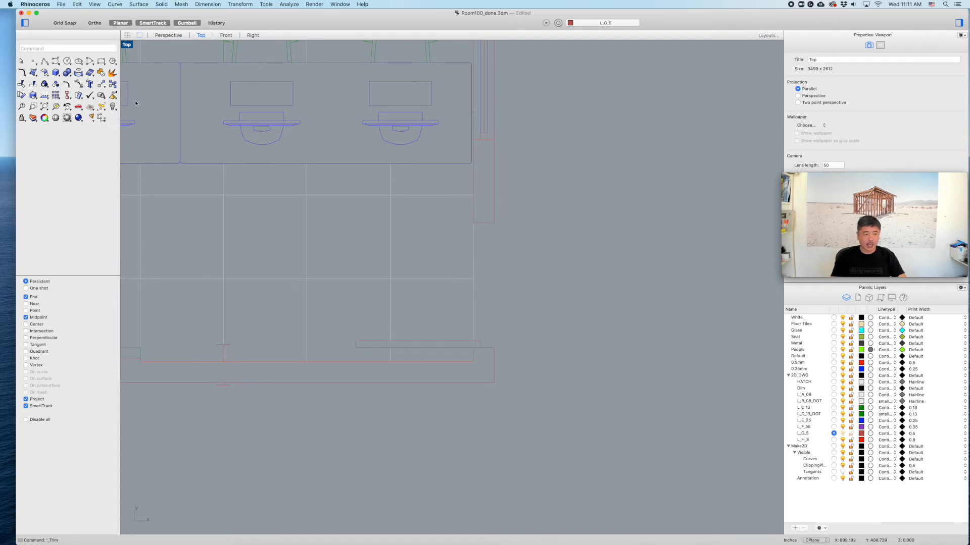
left_click(84, 60)
left_click(480, 347)
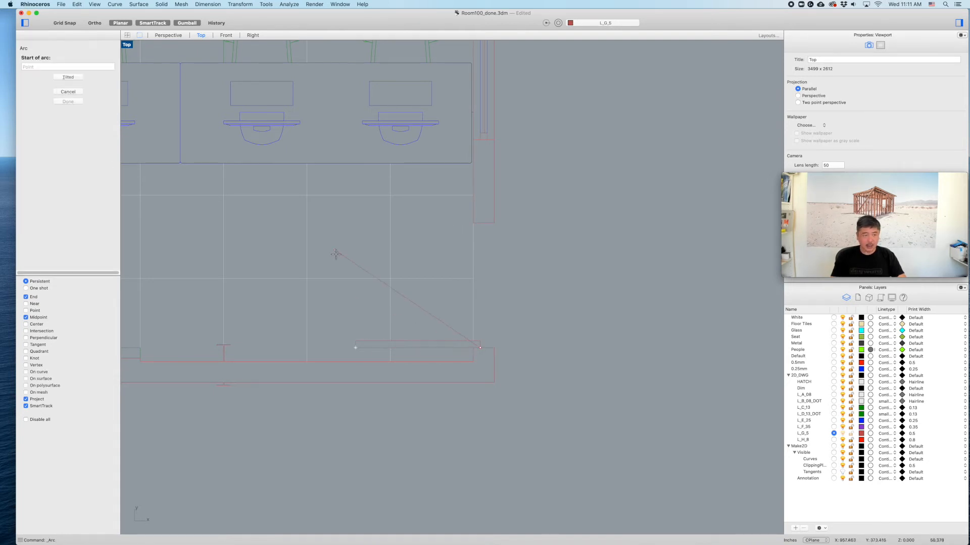
key("Escape")
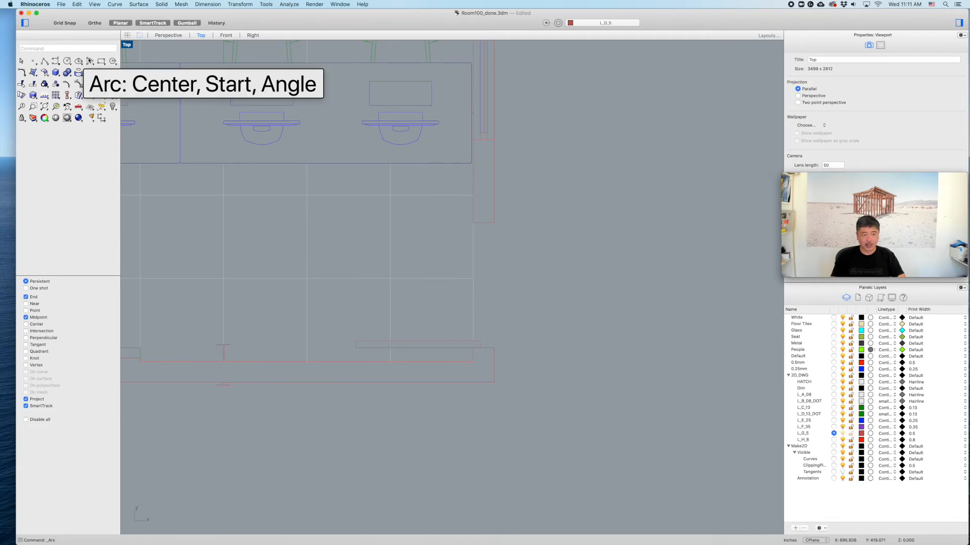
- Draw a door swing arc centered on the door's hinge corner, from the open door's free end to the opposite wall end
key("Return")
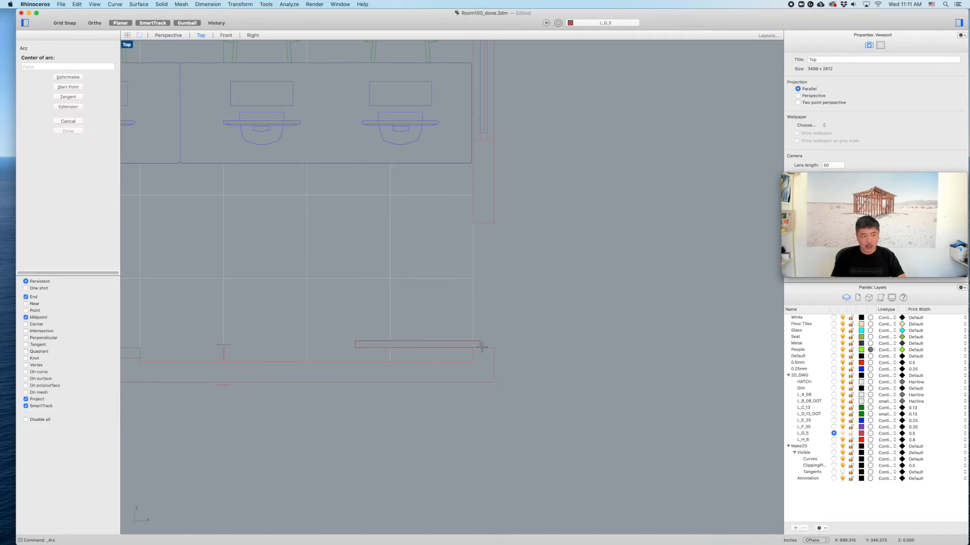
left_click(480, 348)
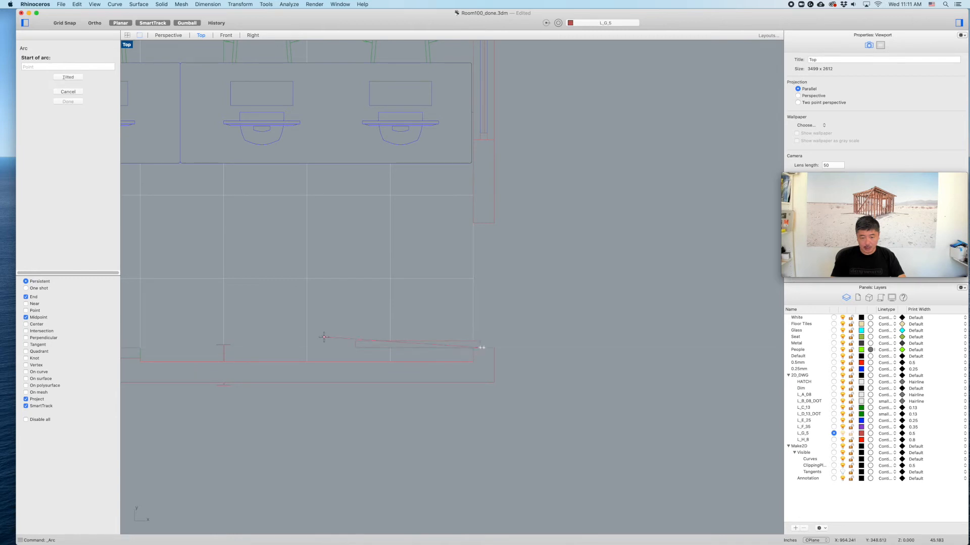
left_click(356, 348)
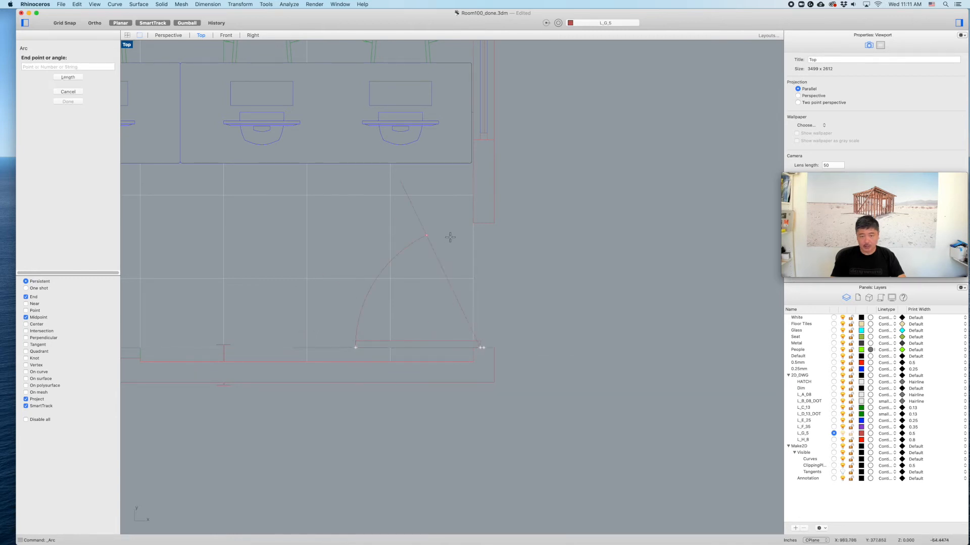
left_click(484, 222)
- Move the door swing arc to layer L_B_08_DOT
left_click(437, 234)
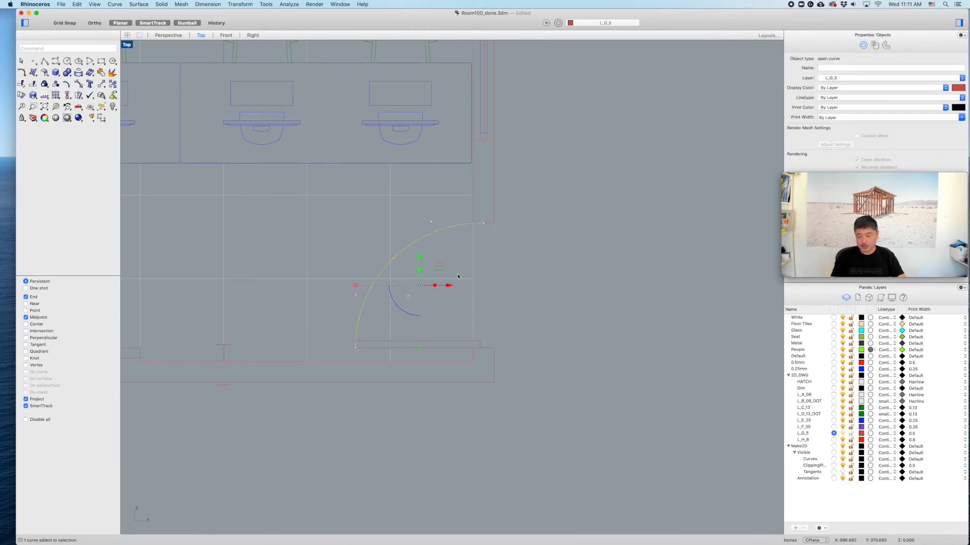
right_click(812, 402)
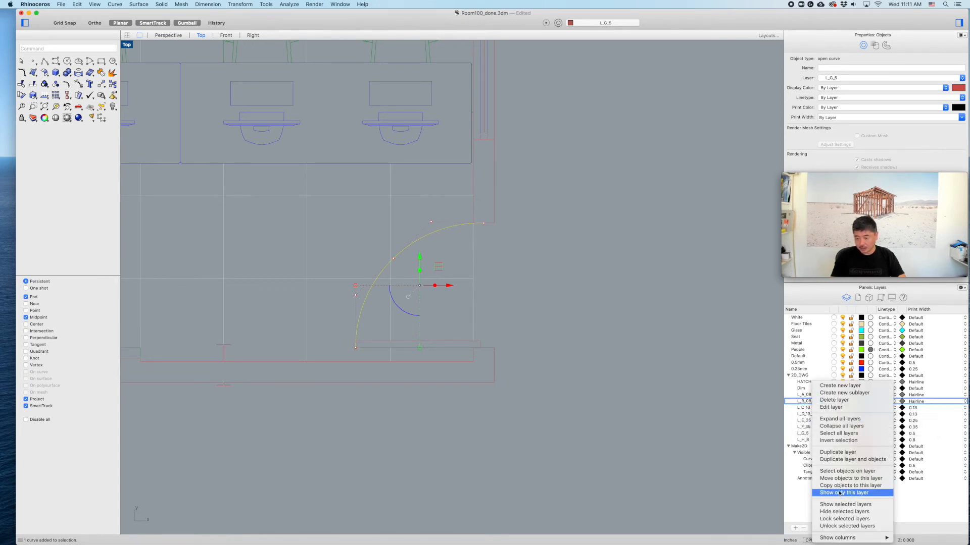
left_click(596, 365)
scroll(609, 376, "down", 15)
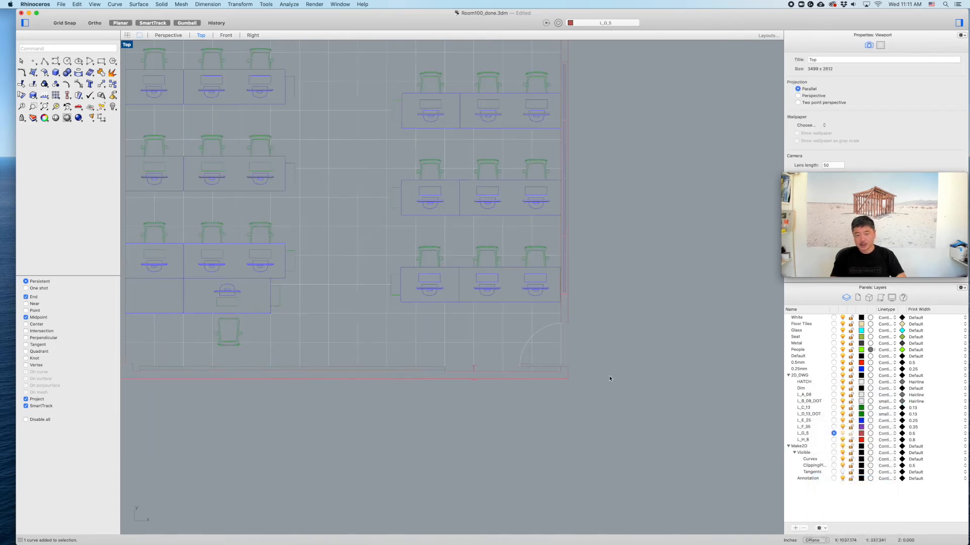
- Restore the side-by-side viewports and raise the horizontal clipping plane of the 3D classroom above the ceiling-mounted projector
double_click(127, 45)
right_click_drag(581, 148, 630, 220)
scroll(629, 219, "down", 8)
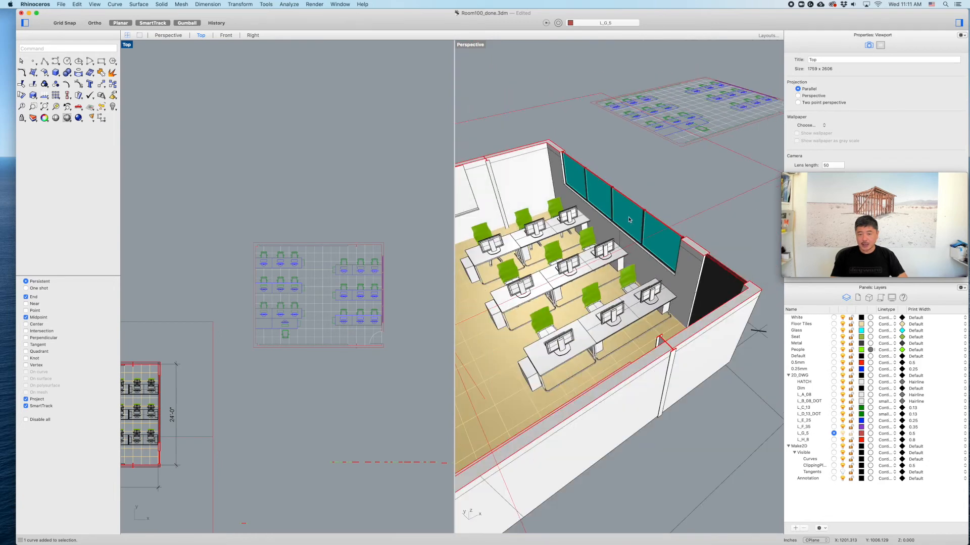
left_click(714, 208)
scroll(713, 208, "down", 5)
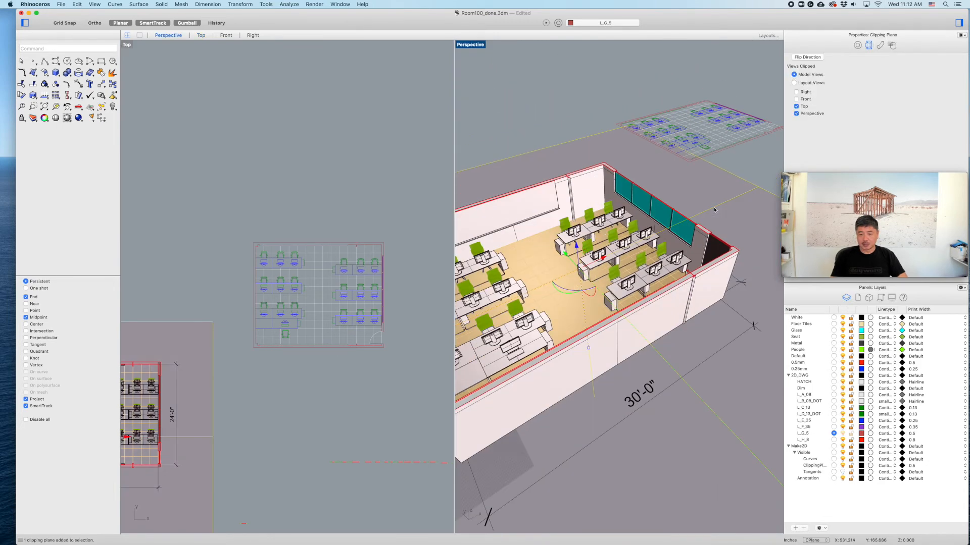
left_click_drag(615, 232, 616, 212)
scroll(568, 225, "up", 10)
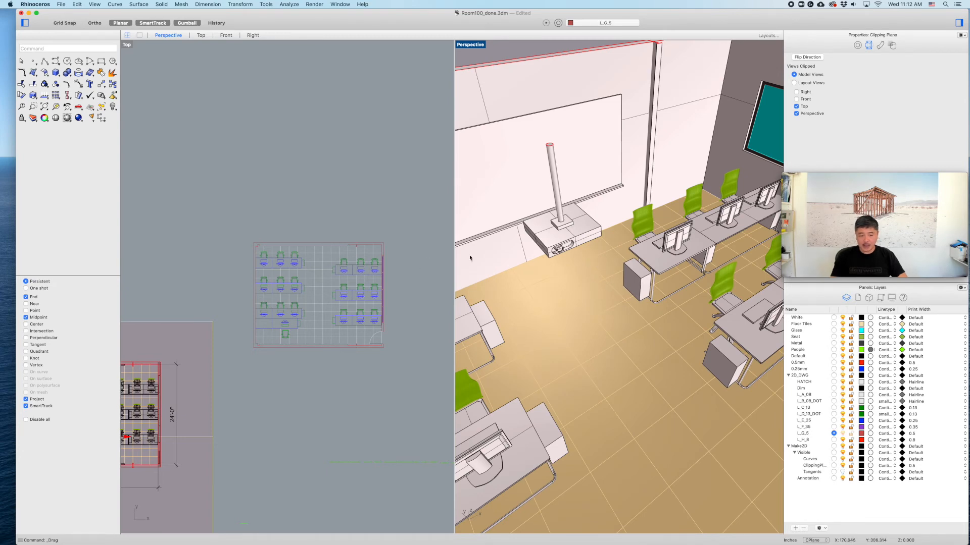
right_click_drag(488, 257, 631, 250)
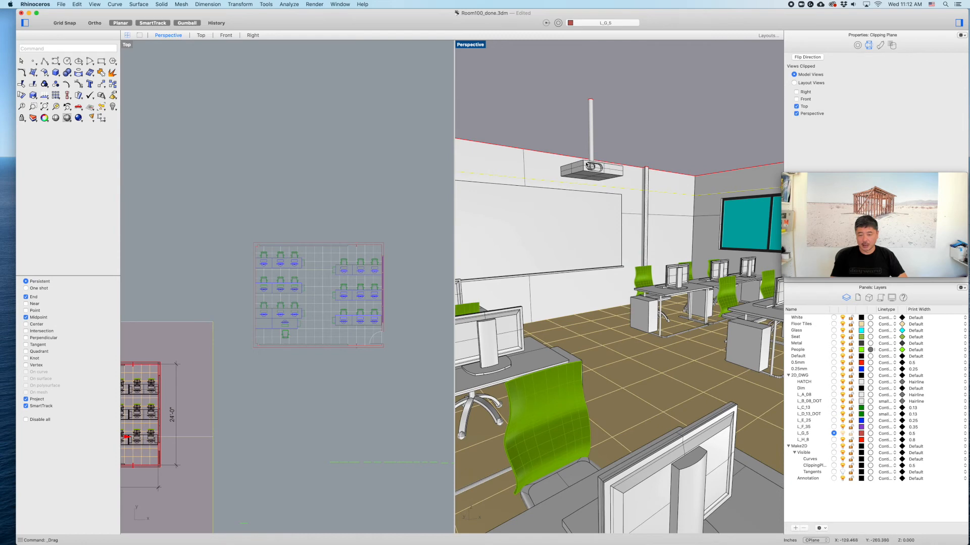
- Turn off the horizontal clipping plane's clipping in the Top and Perspective model views
left_click(675, 142)
scroll(701, 173, "down", 10)
right_click_drag(700, 173, 636, 193)
left_click(689, 178)
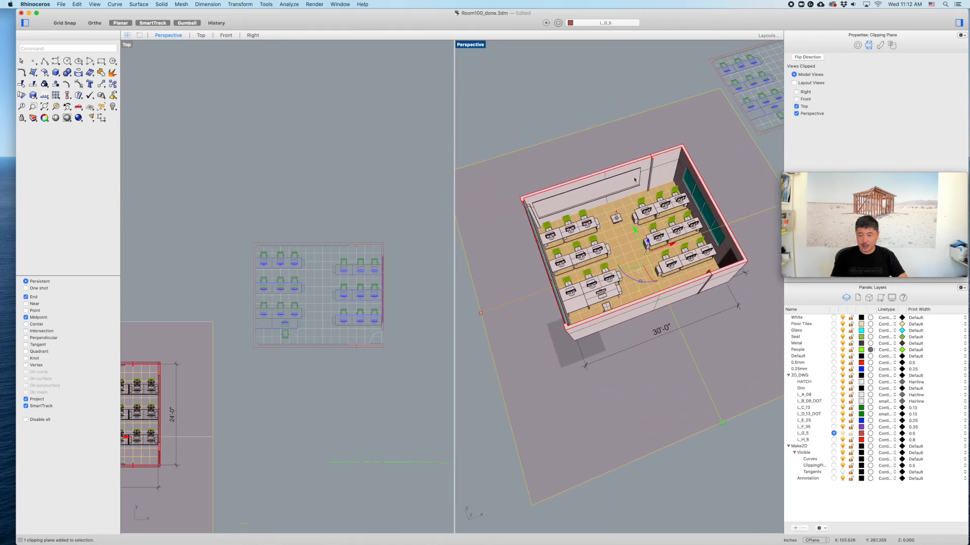
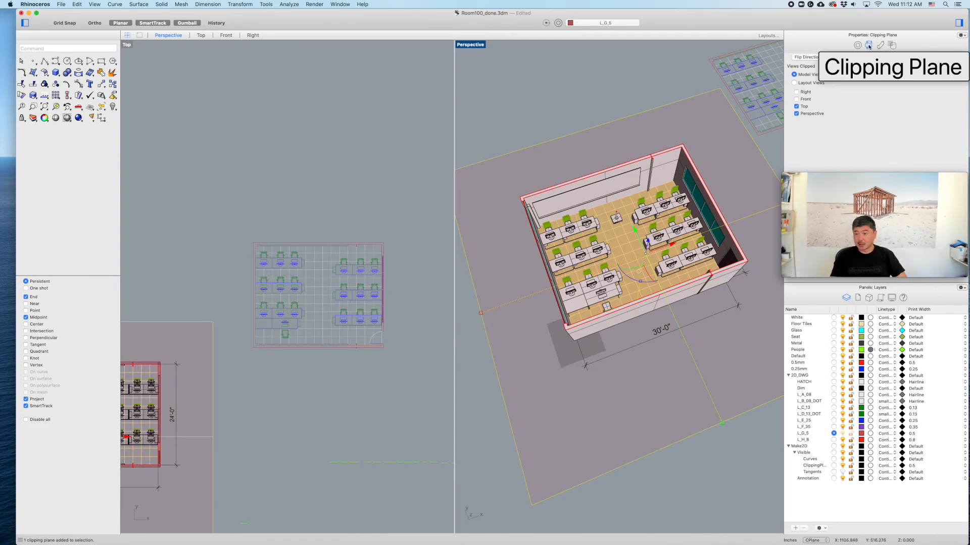
left_click(796, 106)
left_click(797, 114)
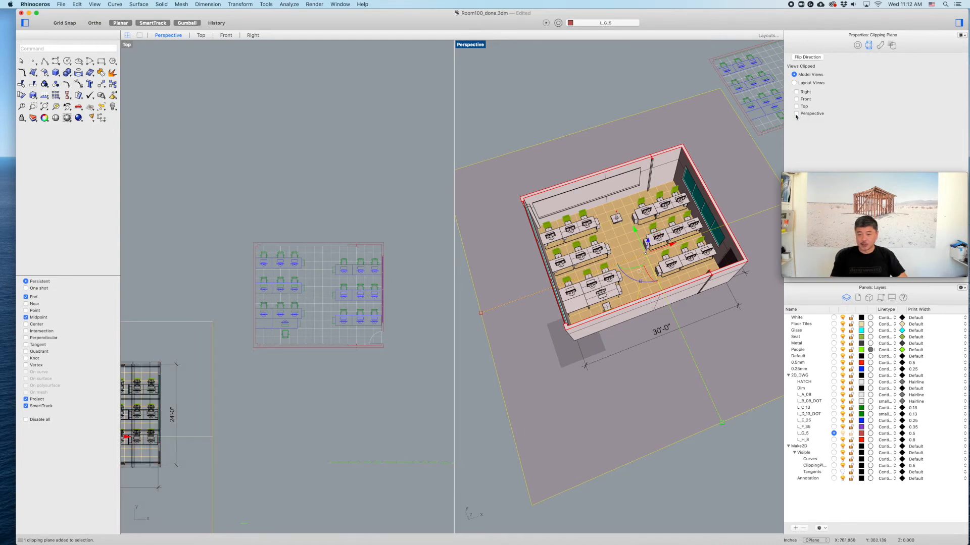
left_click(488, 236)
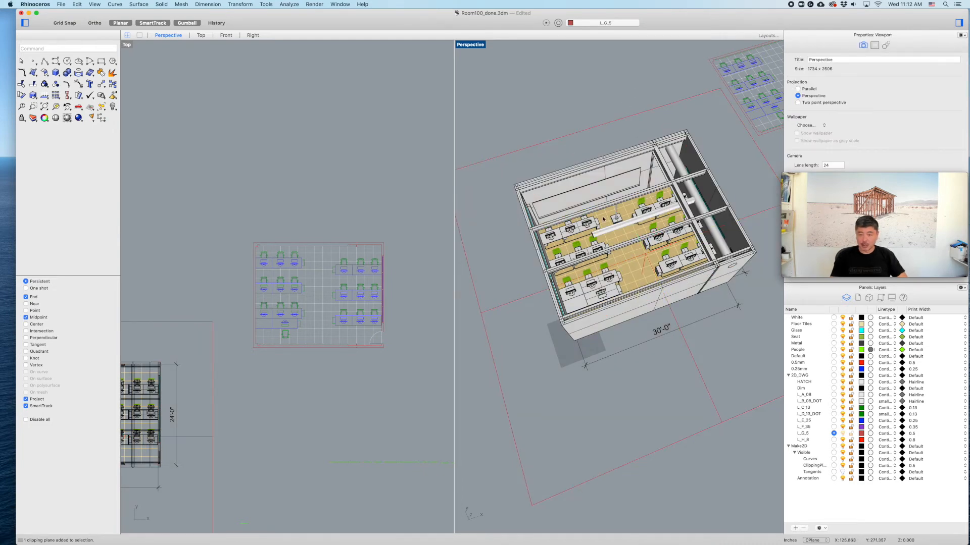
- Select all parts of the ceiling-mounted projector in the Top view of the 3D classroom
right_click_drag(190, 322, 331, 265)
scroll(213, 373, "up", 10)
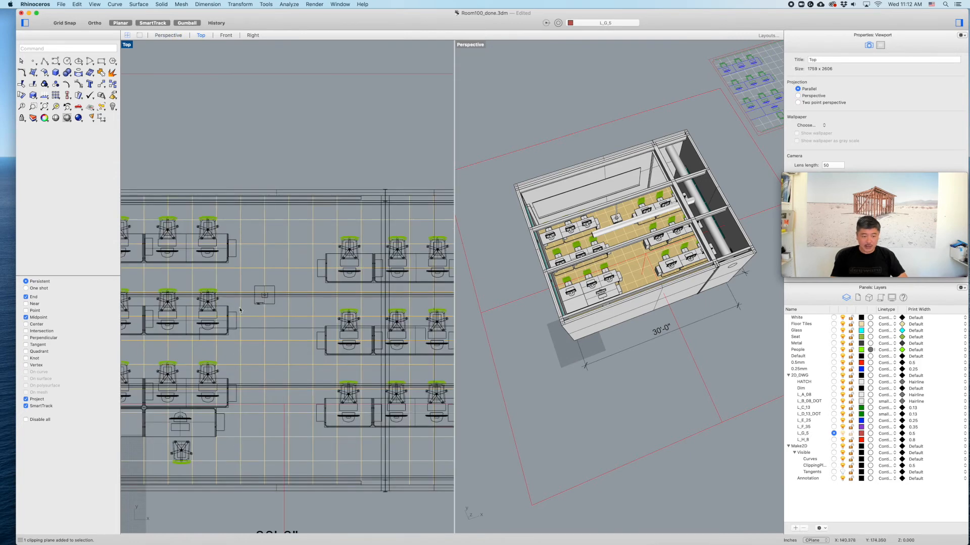
left_click_drag(336, 277, 388, 327)
scroll(394, 298, "down", 12)
right_click_drag(397, 299, 356, 304)
scroll(380, 299, "down", 8)
right_click_drag(424, 357, 352, 335)
scroll(379, 217, "up", 4)
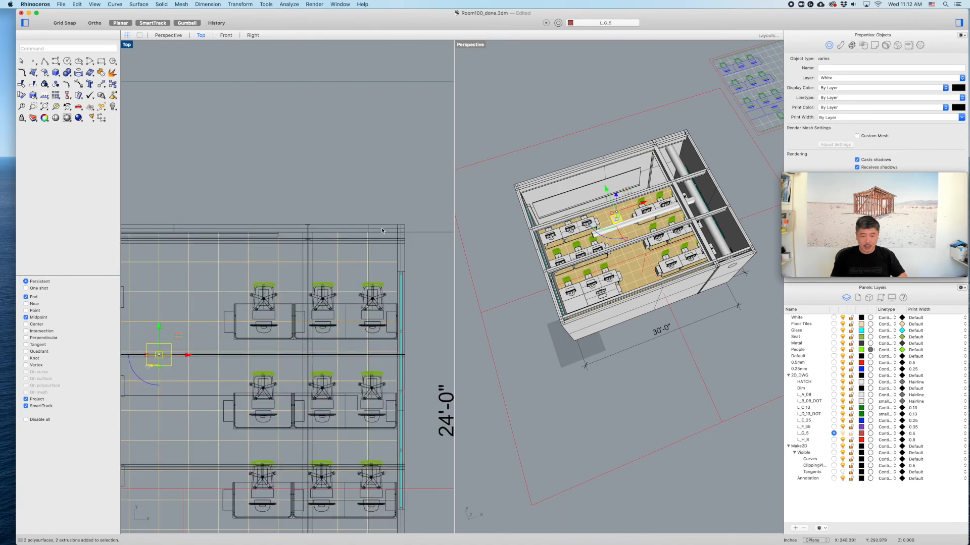
left_click(223, 265)
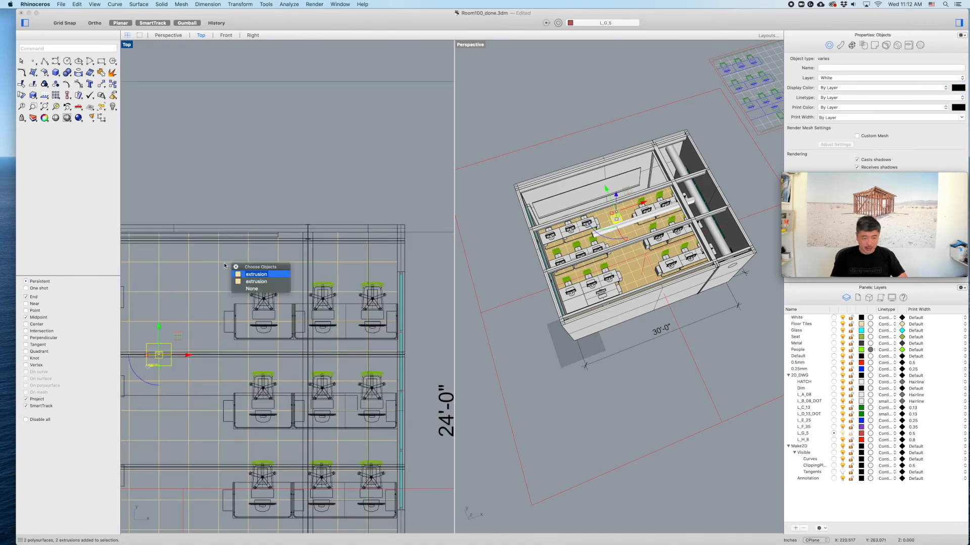
left_click(252, 281)
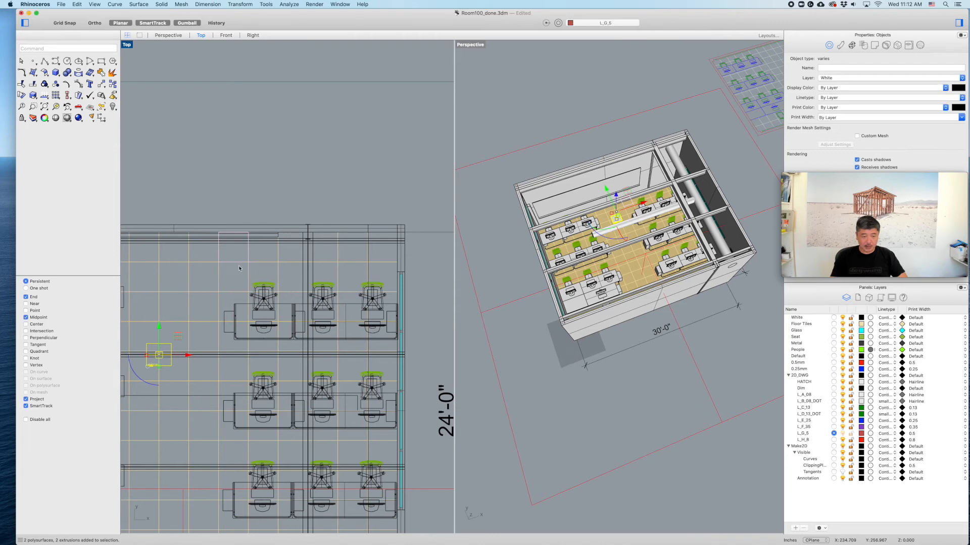
scroll(237, 292, "down", 2)
right_click_drag(237, 292, 289, 265)
left_click(350, 267, "super")
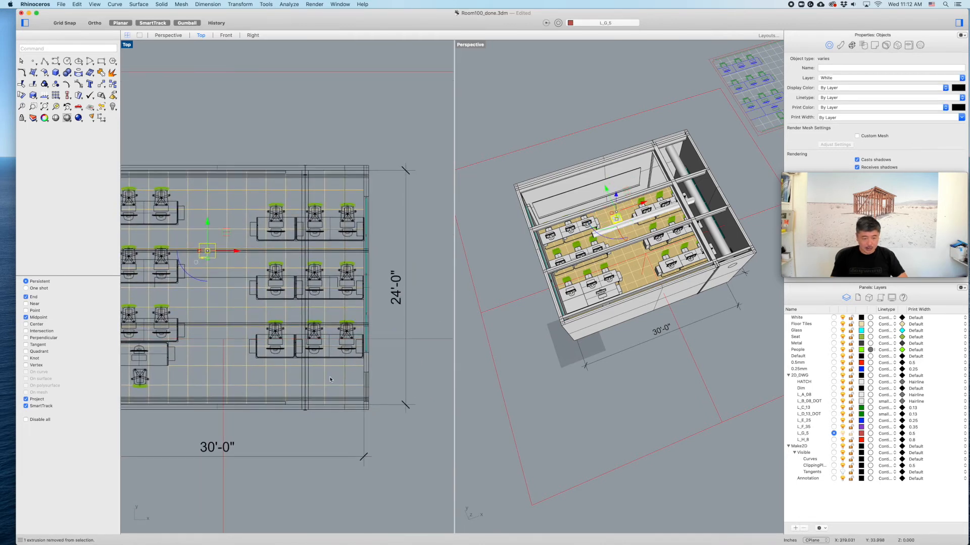
- Add the door polysurface near the room's lower right corner to the projector selection as a placement reference
scroll(361, 388, "up", 3)
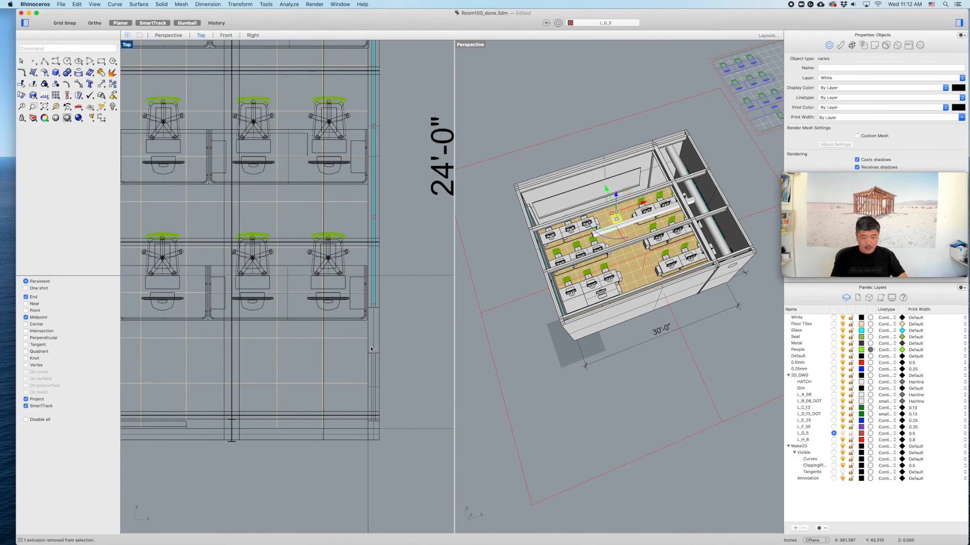
left_click(373, 403, "shift")
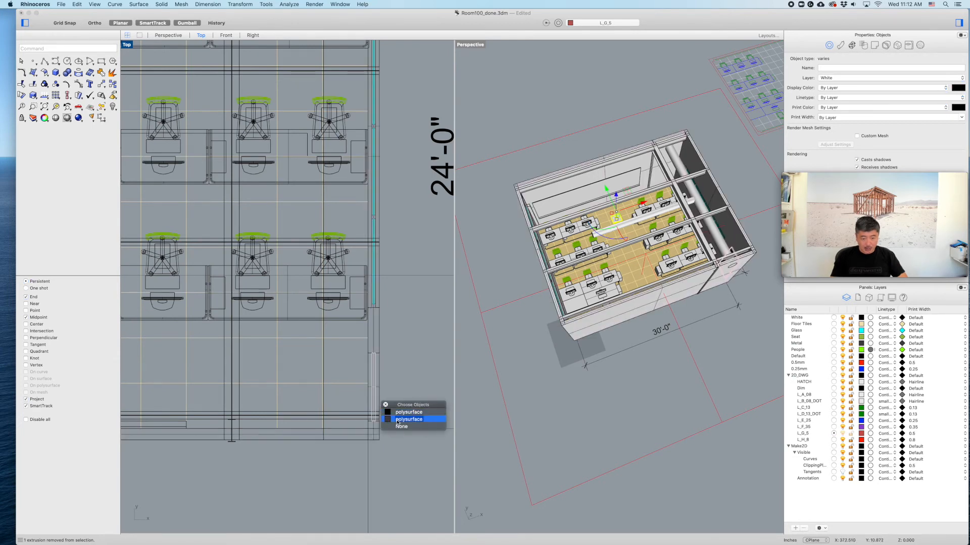
left_click(399, 415)
scroll(346, 362, "down", 5)
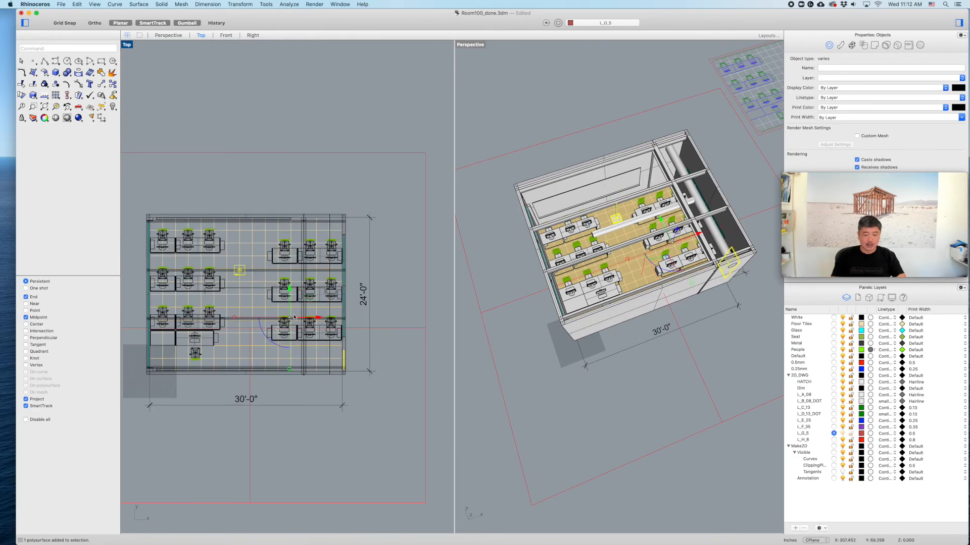
scroll(253, 275, "up", 5)
scroll(290, 331, "down", 3)
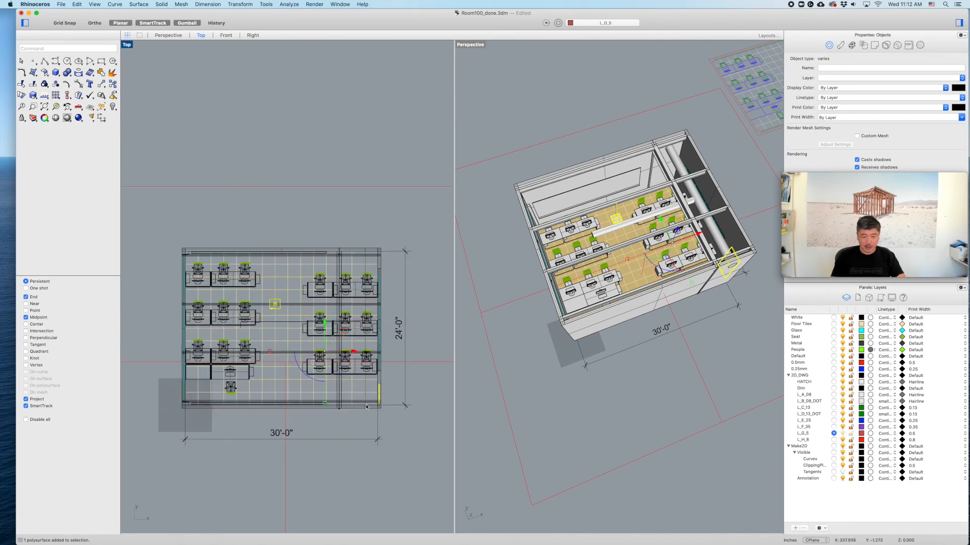
- Generate a Make2D drawing of the selected projector and door
type("Make2D")
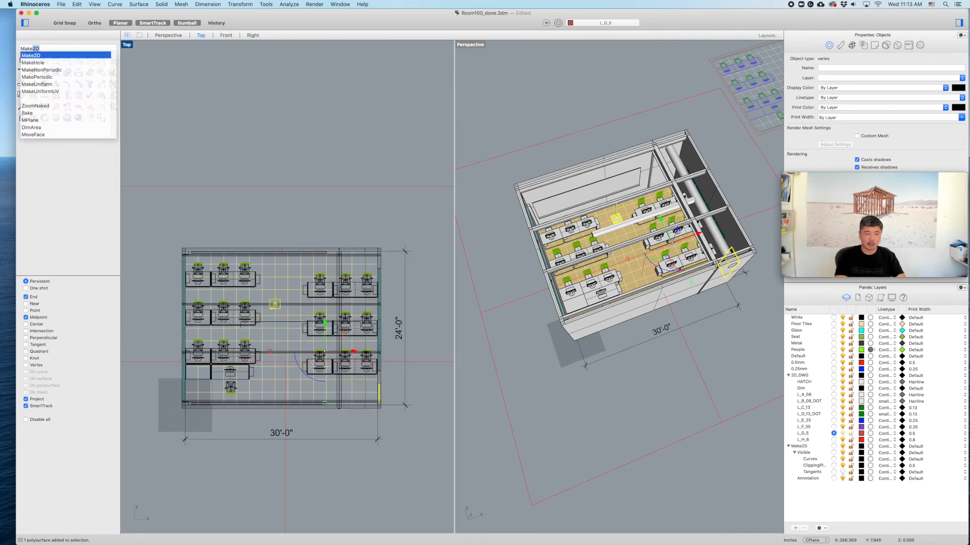
key("Return")
left_click(507, 303)
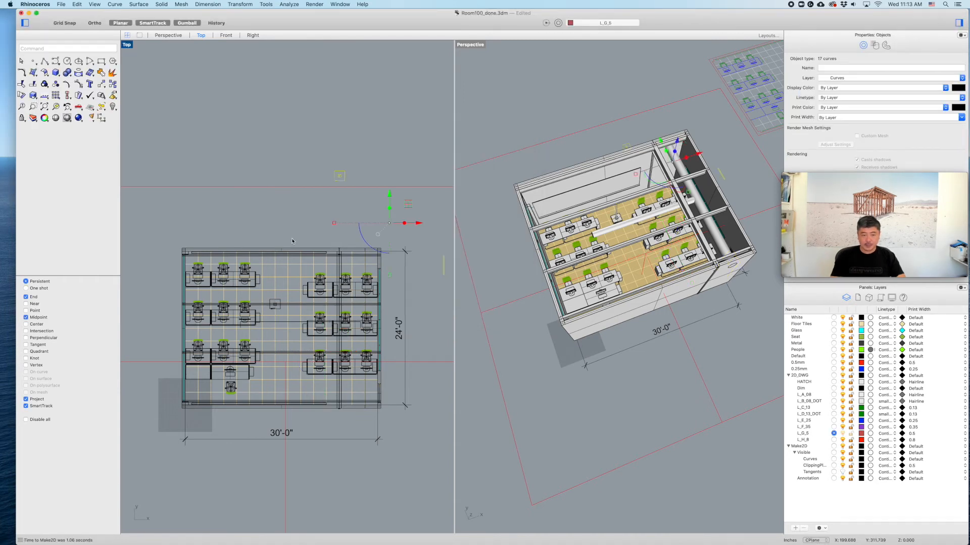
- Relocate the new projector and door curves to the empty space just above the 2D floor plan
scroll(291, 241, "down", 6)
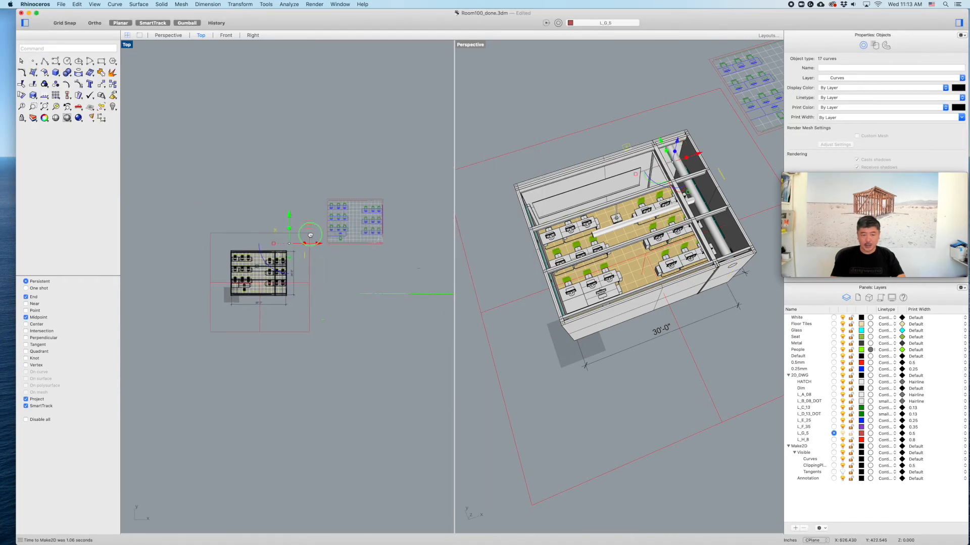
scroll(228, 234, "up", 5)
left_click(235, 234)
left_click_drag(236, 227, 289, 266)
left_click_drag(346, 293, 323, 351, "shift")
left_click_drag(318, 262, 391, 97)
right_click_drag(391, 97, 278, 163)
left_click_drag(278, 162, 380, 135)
right_click_drag(413, 140, 370, 138)
left_click(371, 138)
- Move only the projector curves into the floor plan, from the loose door outline's lower corner to the matching door corner in the plan
left_click_drag(268, 104, 299, 135)
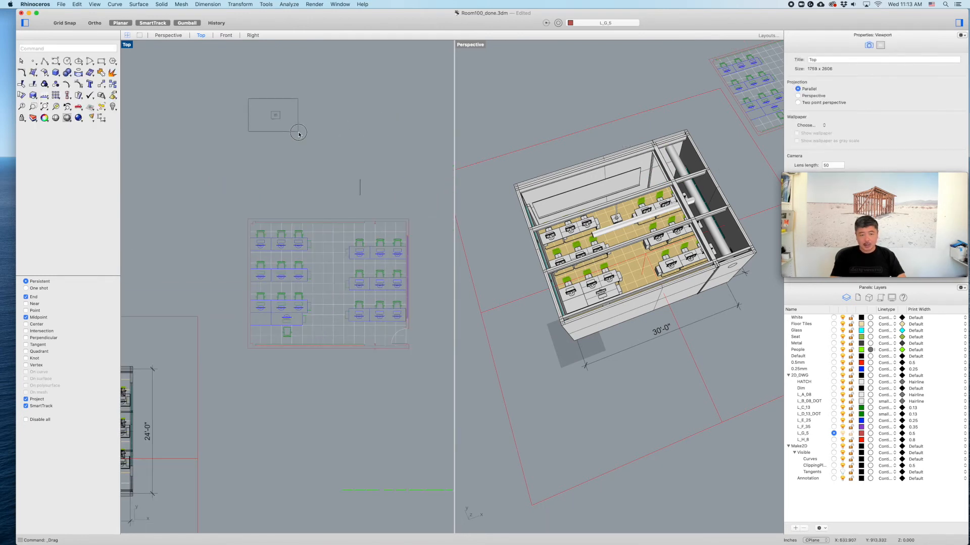
type("M")
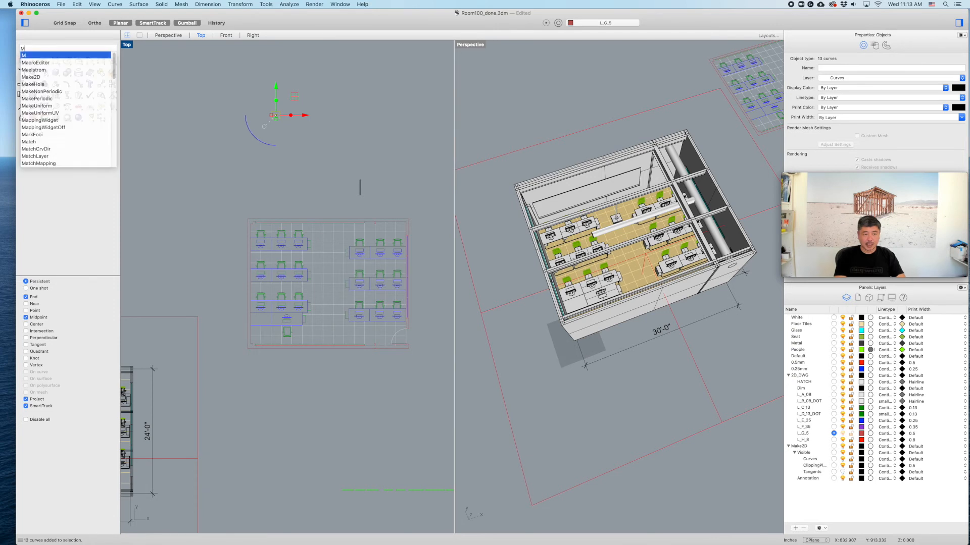
type("ove")
key("Return")
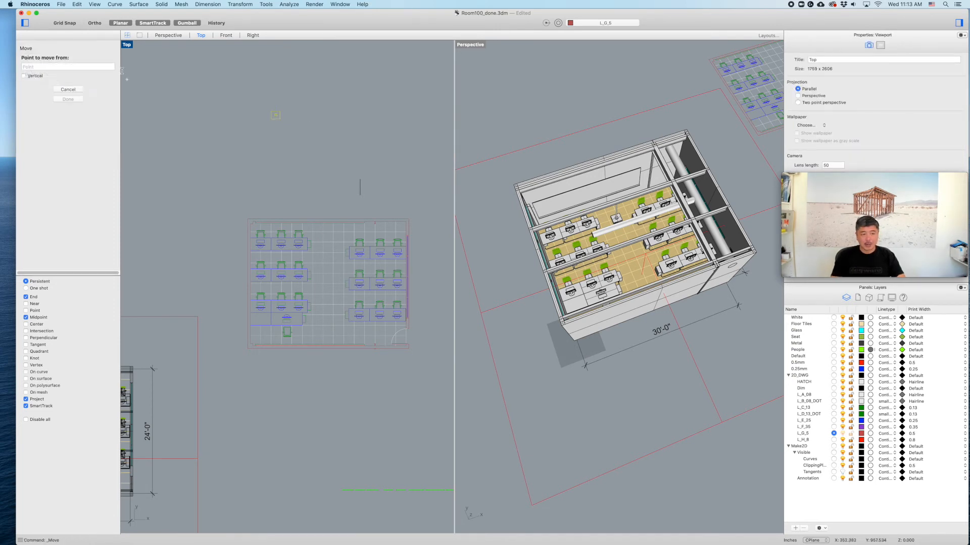
scroll(354, 186, "up", 10)
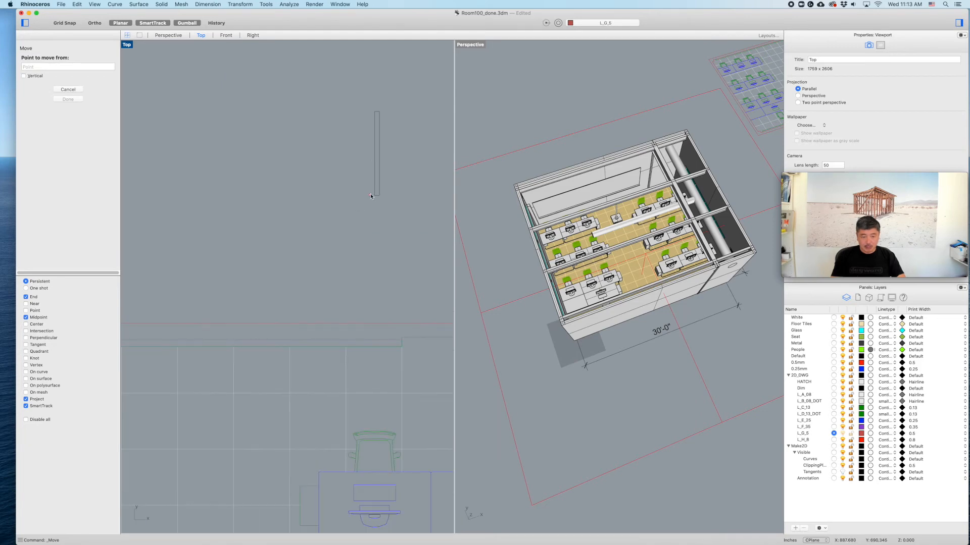
left_click(376, 197)
scroll(315, 223, "down", 10)
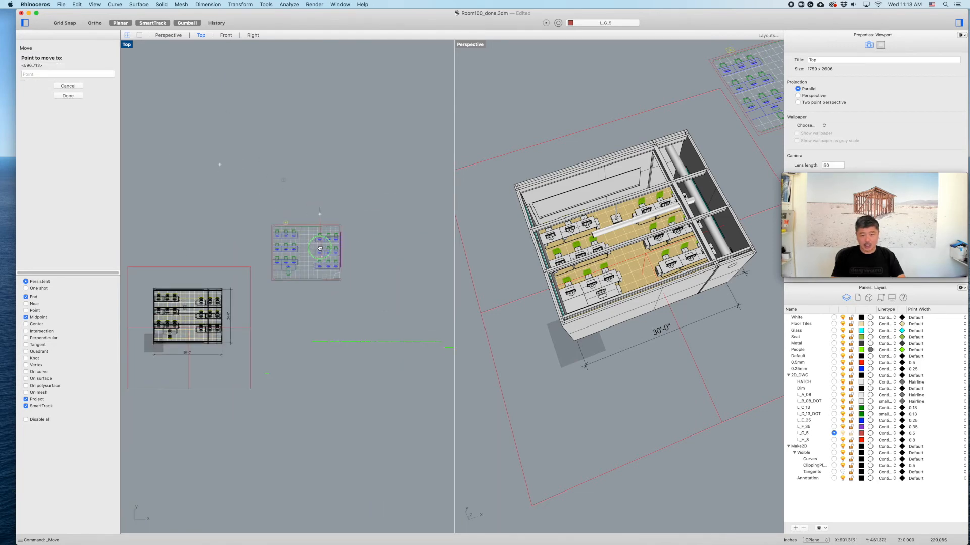
scroll(338, 248, "up", 10)
left_click(365, 204)
scroll(374, 232, "down", 8)
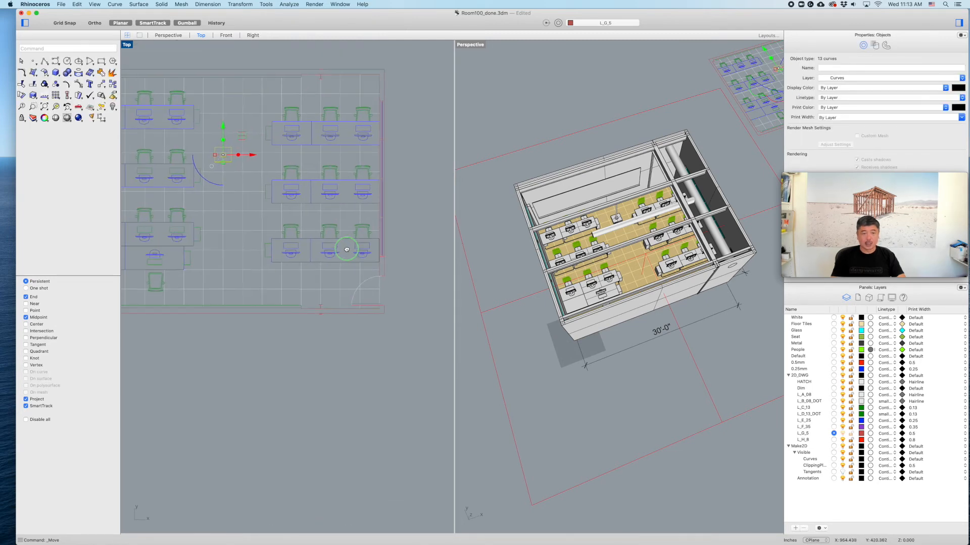
- Delete the leftover door reference outline above the floor plan
scroll(340, 238, "down", 4)
scroll(292, 202, "up", 10)
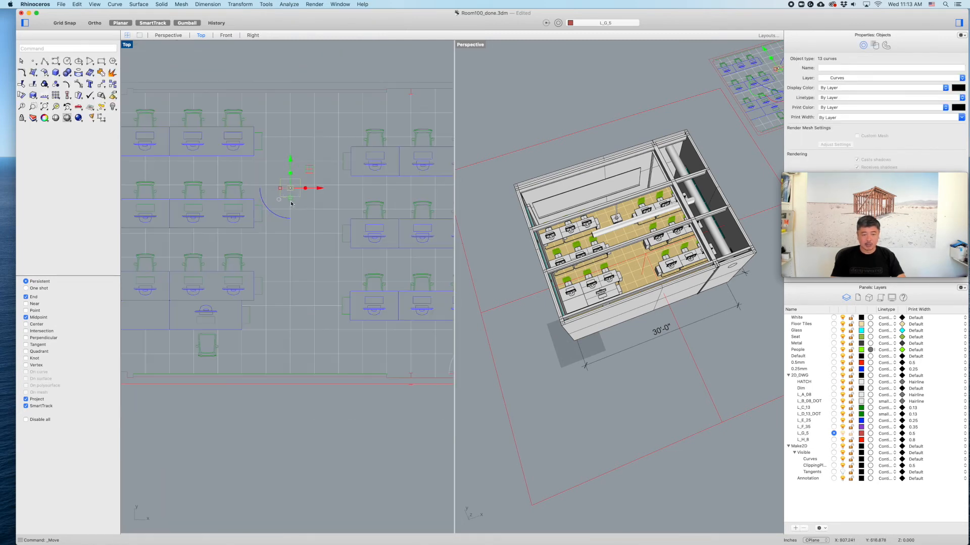
scroll(311, 193, "down", 6)
left_click(359, 79)
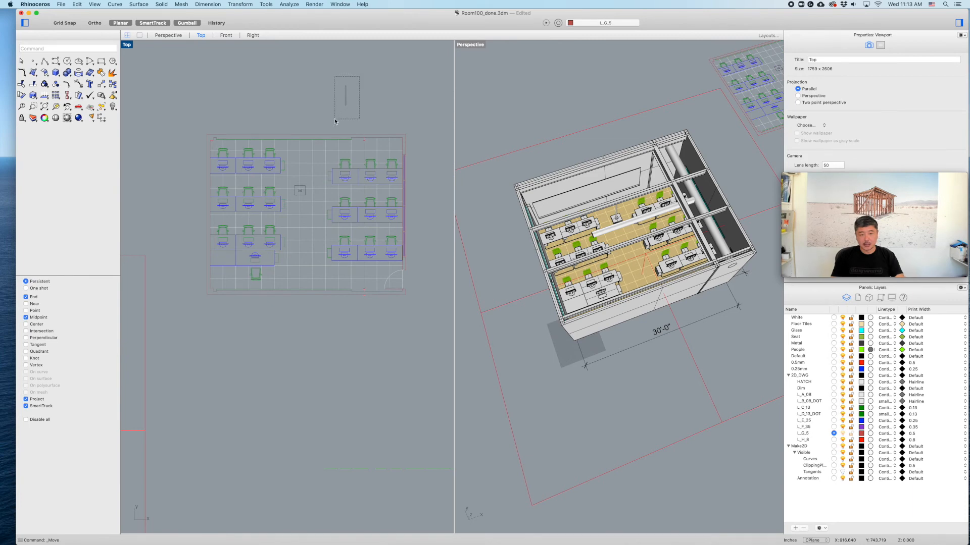
left_click(345, 97)
key("Delete")
- Delete the circle and the small inner rectangle from the projector drawing, keeping its outer outline and lens
scroll(296, 191, "up", 10)
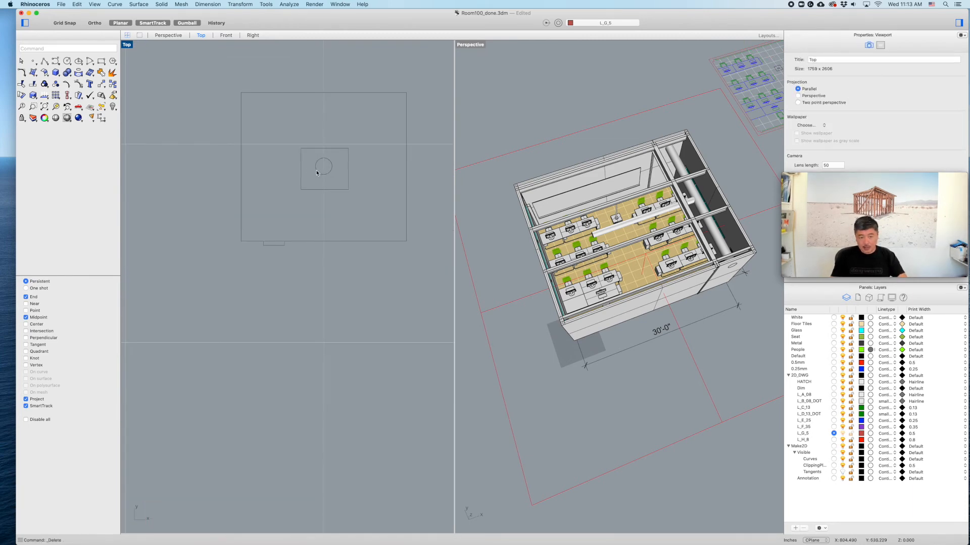
left_click(317, 172)
key("Delete")
left_click(309, 192)
left_click_drag(309, 191, 301, 150)
key("Delete")
key("super+z")
key("Delete")
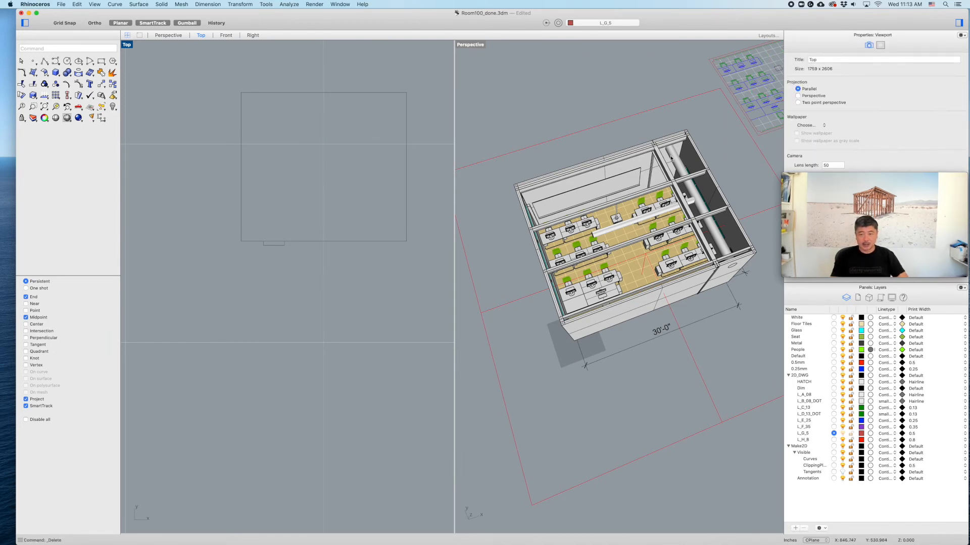
- Move the remaining projector curves to layer L_B_08_DOT
scroll(313, 169, "down", 5)
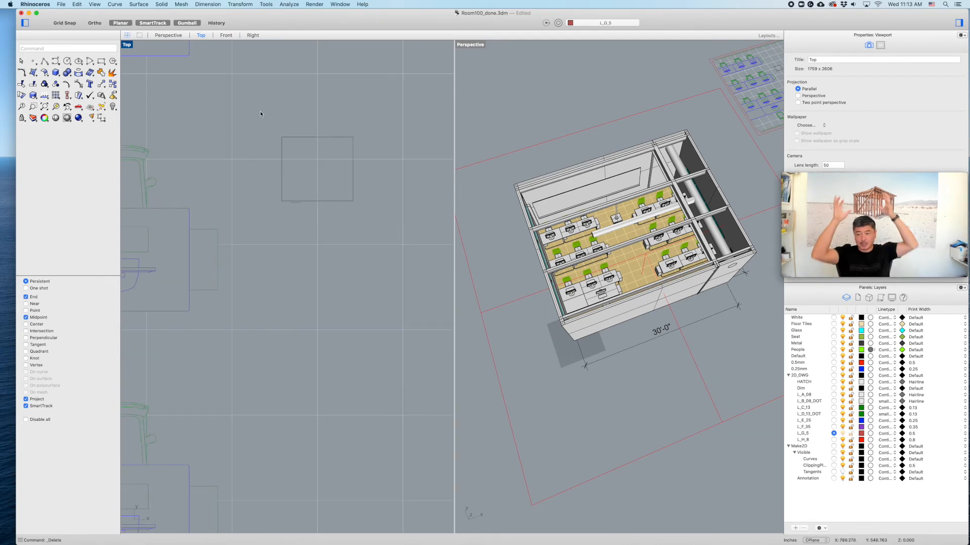
left_click_drag(260, 114, 383, 235)
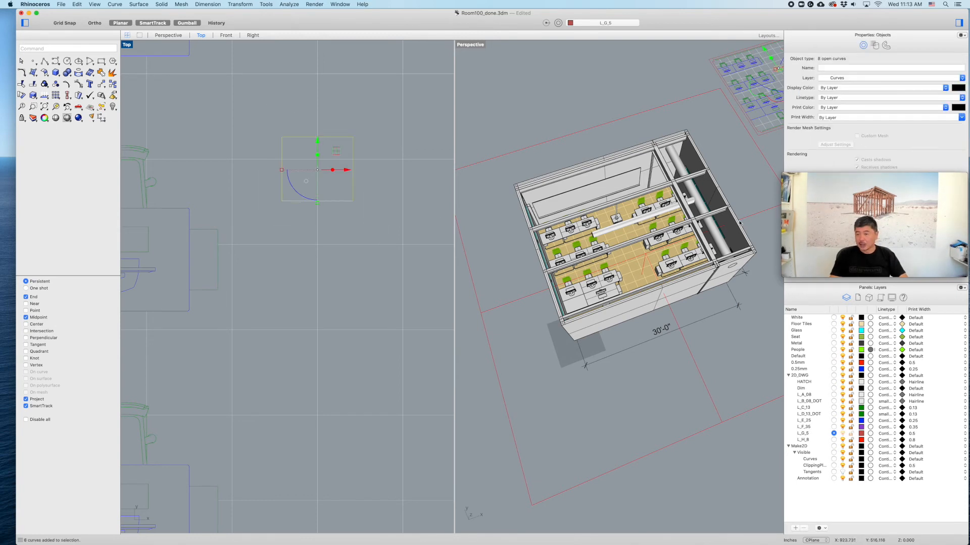
right_click(806, 402)
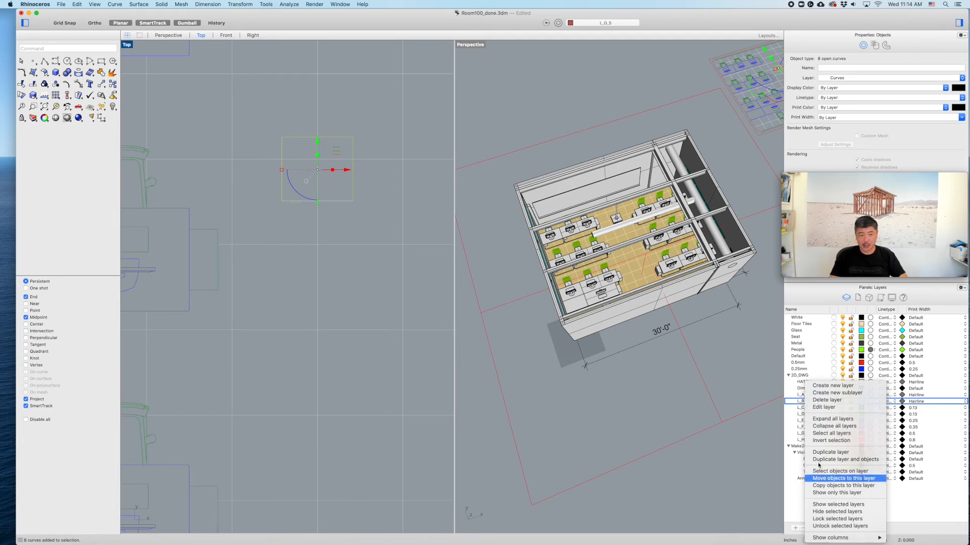
left_click(824, 477)
left_click(376, 219)
scroll(411, 249, "down", 10)
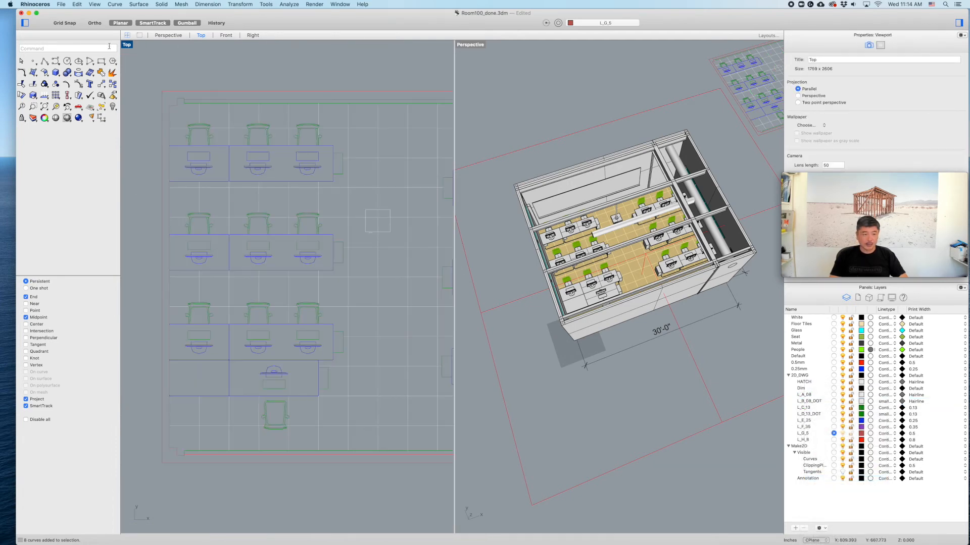
- Draw a polyline from the midpoint of the projector's lens diagonally down to the plan's lower wall as one projection edge
left_click(44, 61)
scroll(410, 262, "up", 10)
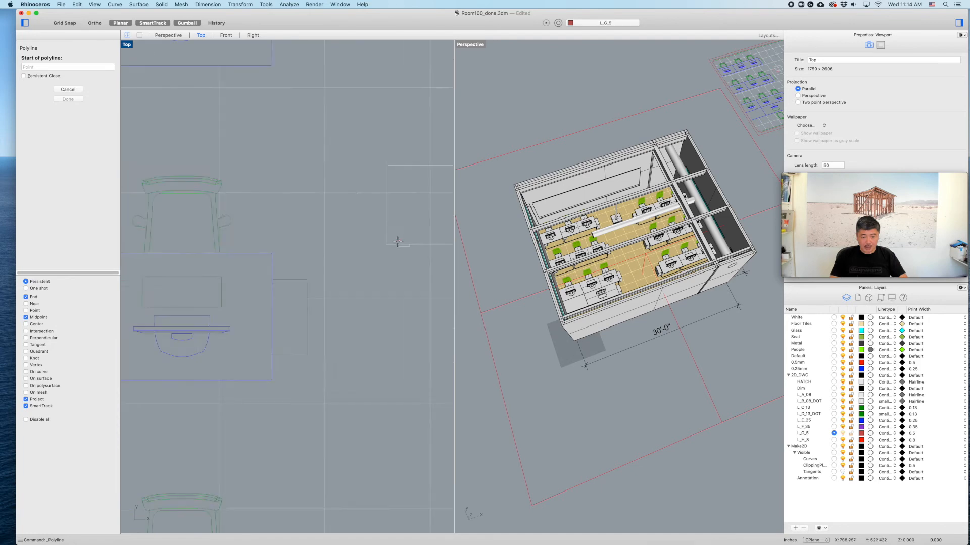
left_click(404, 248)
scroll(399, 248, "down", 5)
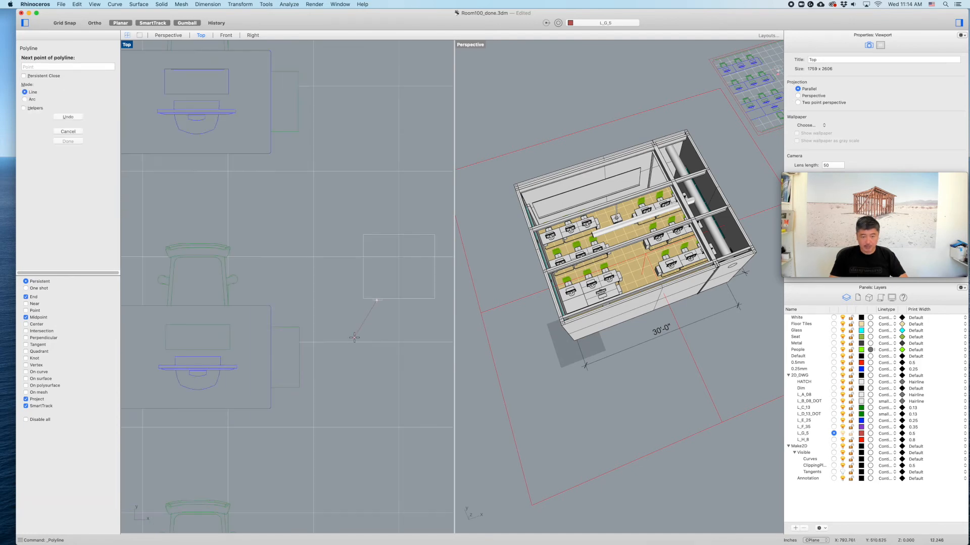
scroll(355, 323, "down", 2)
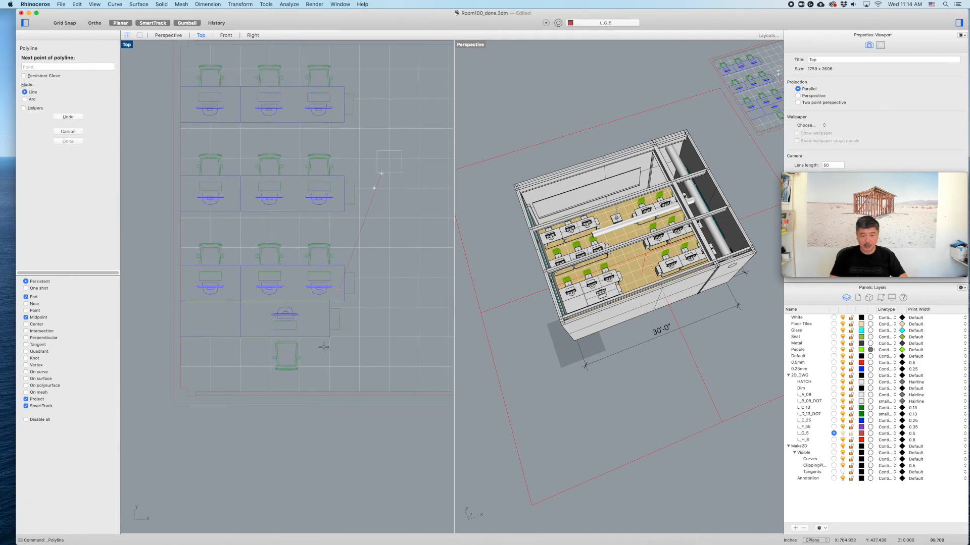
left_click(299, 392)
key("Return")
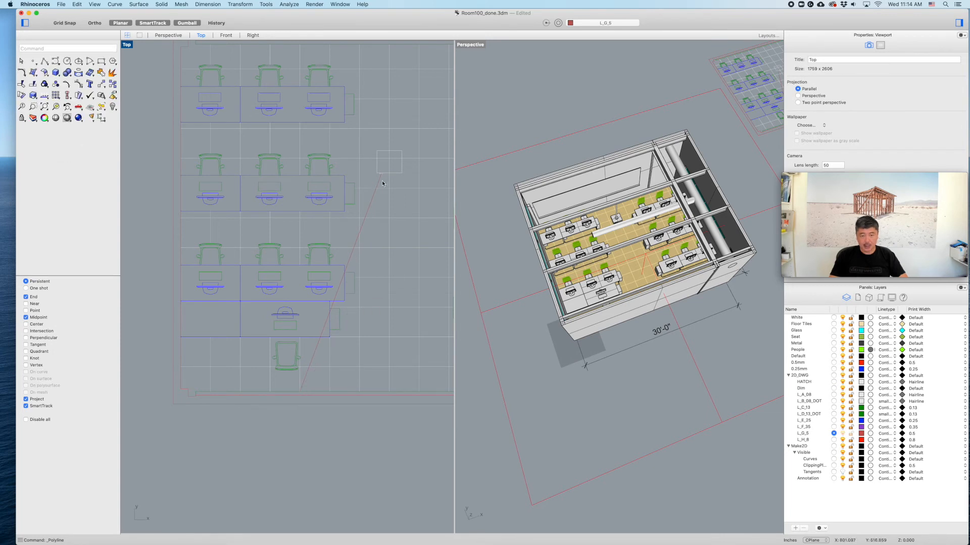
- Mirror a copy of the projection line across a vertical axis through the projector's lens midpoint
left_click(372, 200)
type("mir")
key("Return")
scroll(383, 189, "up", 3)
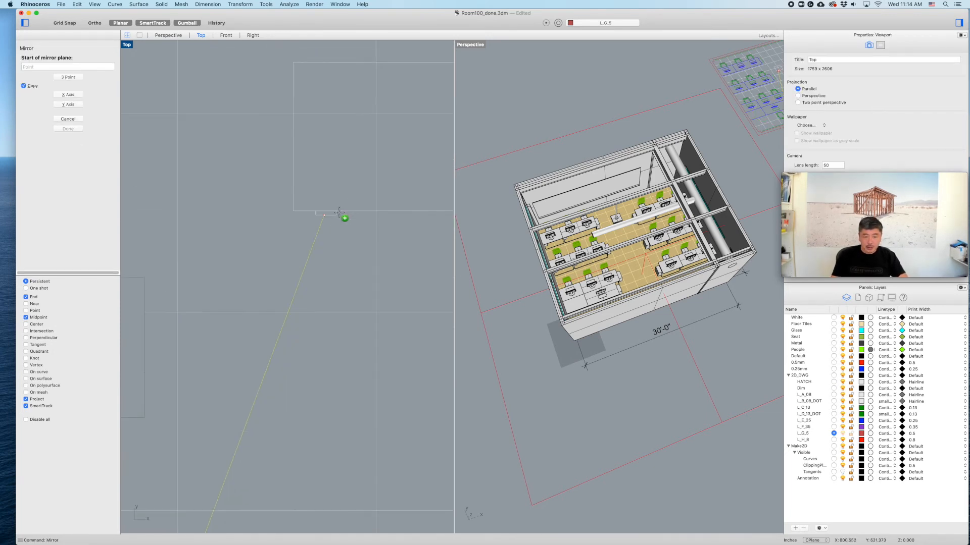
left_click(325, 214)
left_click(326, 243)
- Move both projection lines to layer L_B_08_DOT
scroll(353, 230, "down", 5)
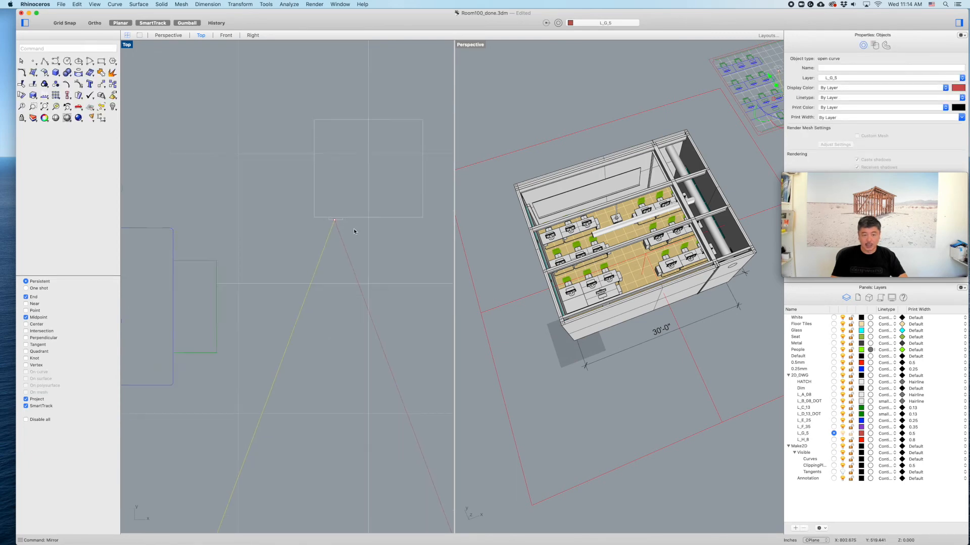
scroll(346, 237, "down", 3)
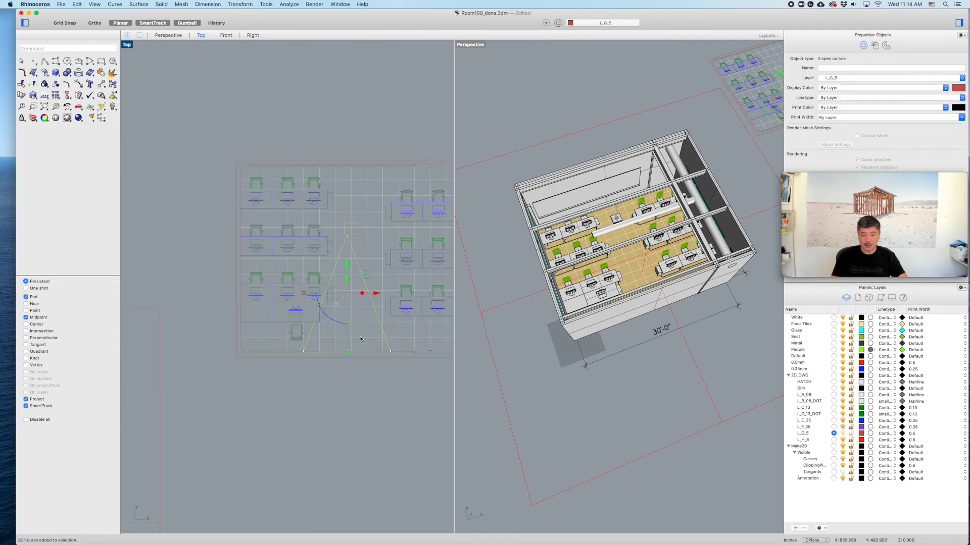
right_click(805, 402)
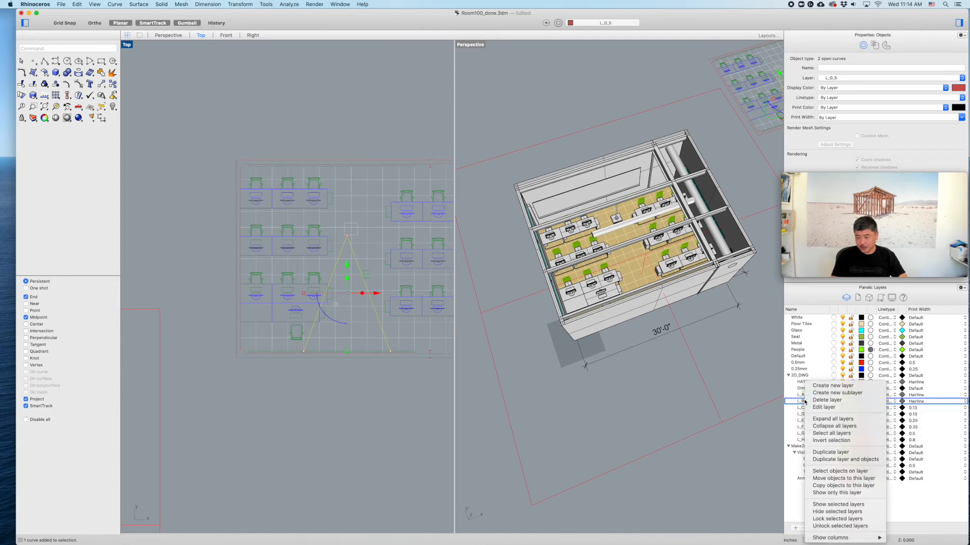
left_click(821, 479)
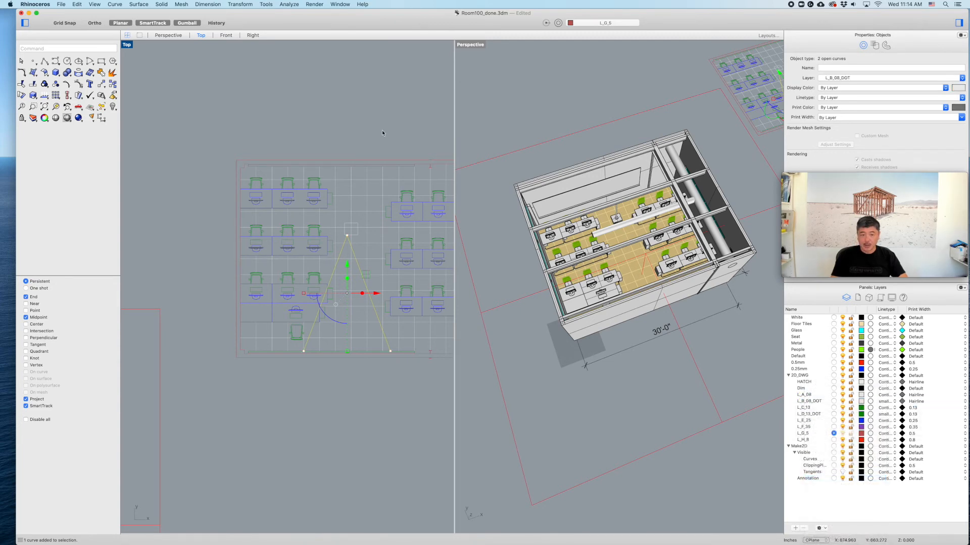
- Deselect the projection lines and make HATCH the current layer
left_click(354, 185)
scroll(352, 192, "down", 3)
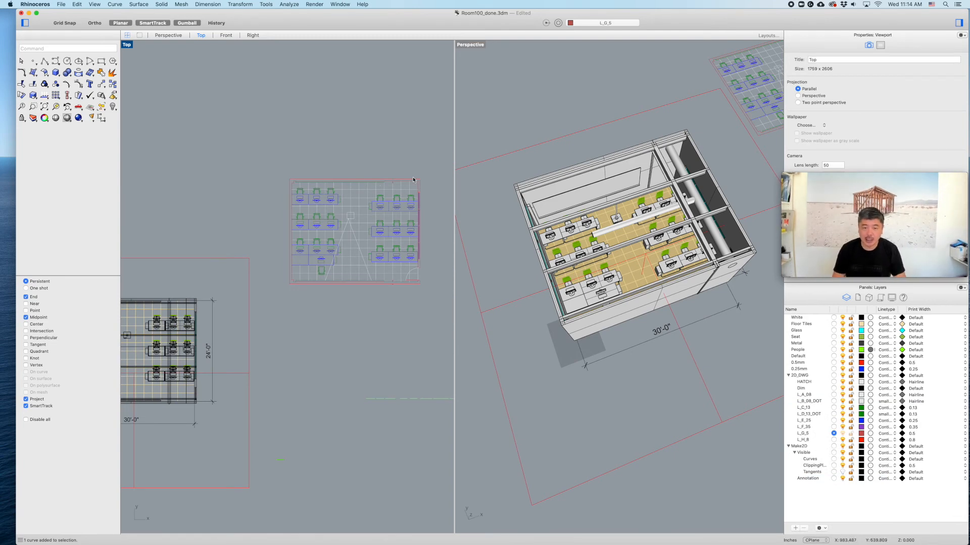
scroll(430, 185, "up", 5)
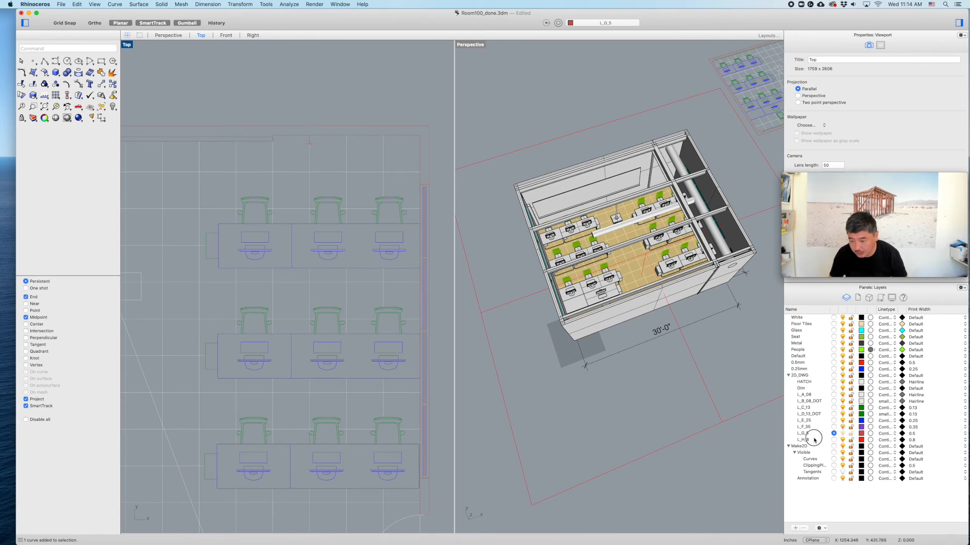
left_click(829, 439)
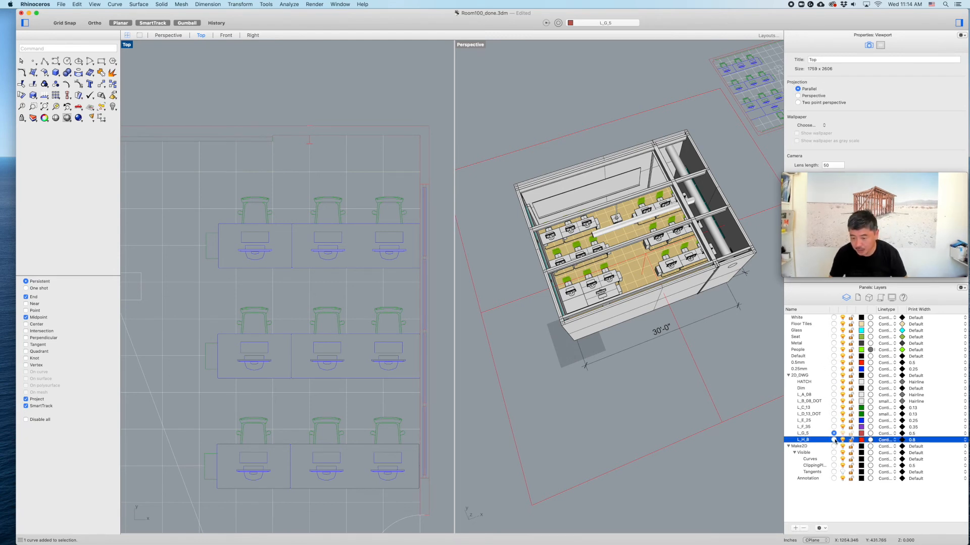
left_click(833, 382)
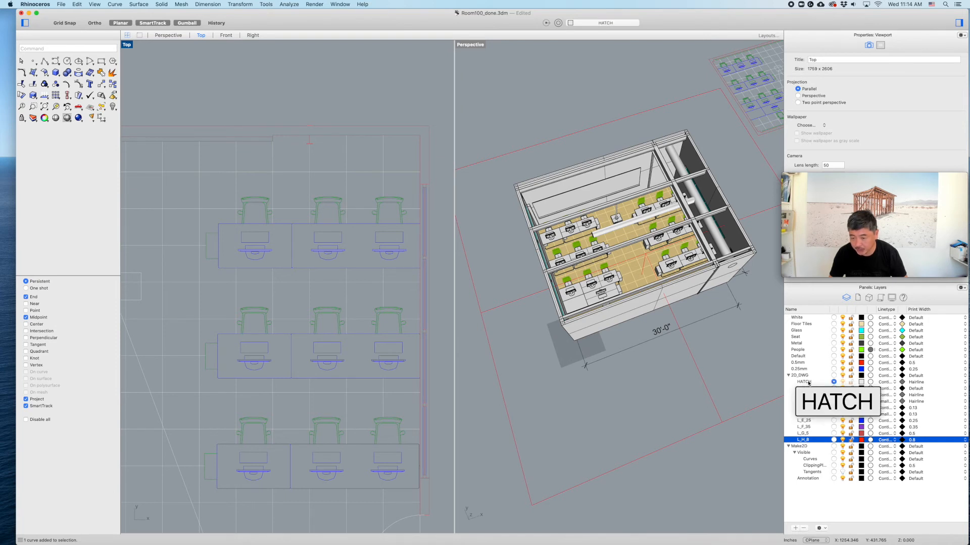
- Hide the Dim layer and the line-weight layers from L_A_08 through L_F_35, leaving the cut outlines on display
left_click(842, 388)
left_click(843, 401)
left_click(842, 408)
left_click(842, 414)
left_click(843, 421)
left_click(842, 427)
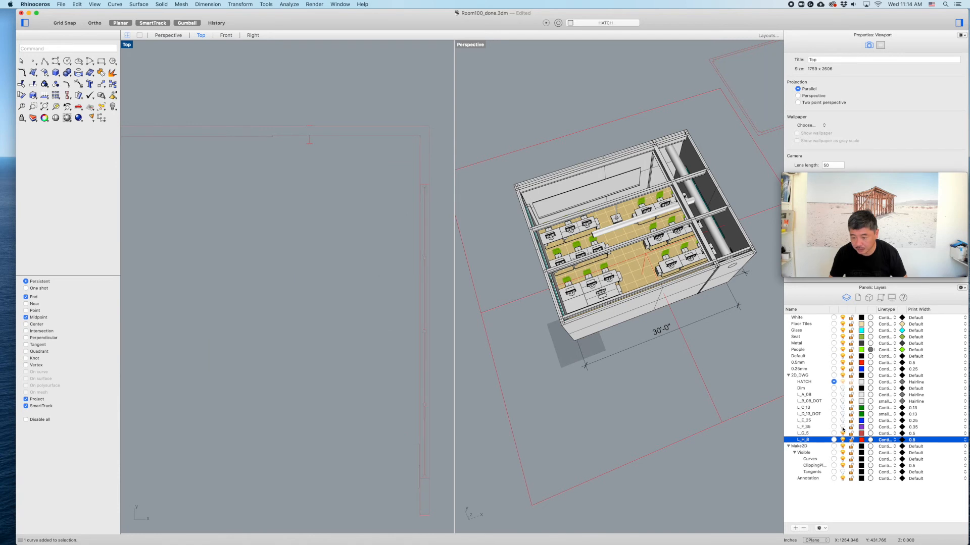
- Move the four leftover Make2D curves along the inner face of the plan's right wall to layer L_A_08
scroll(398, 288, "down", 3)
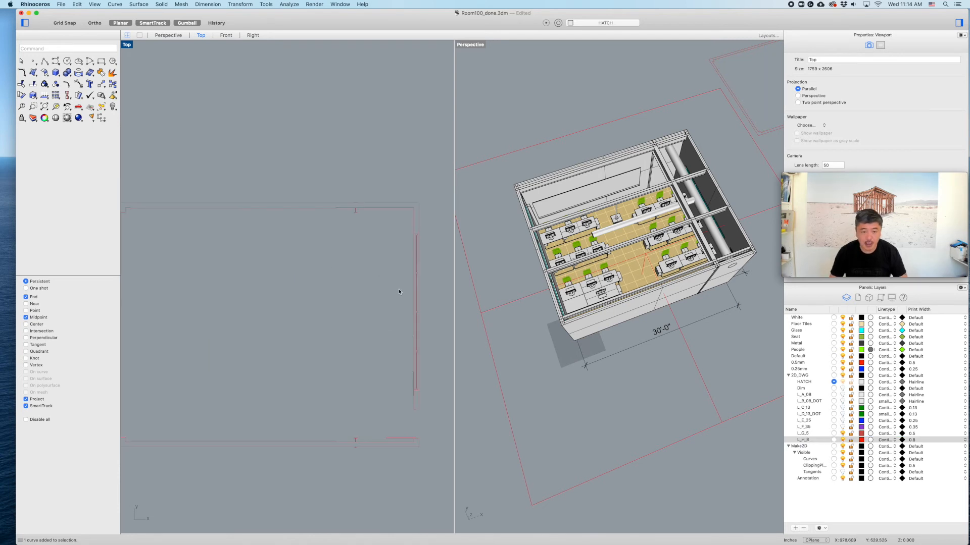
scroll(405, 350, "up", 5)
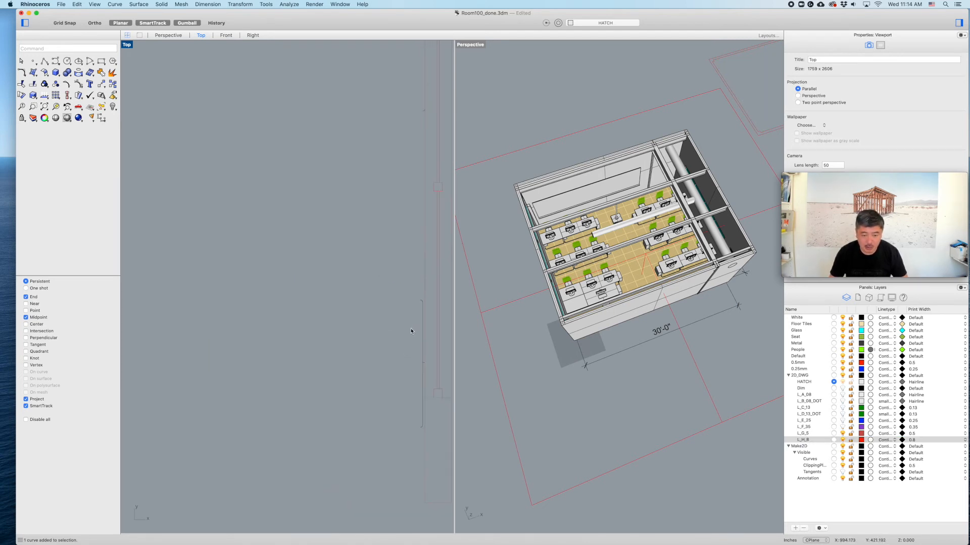
left_click_drag(398, 298, 429, 409)
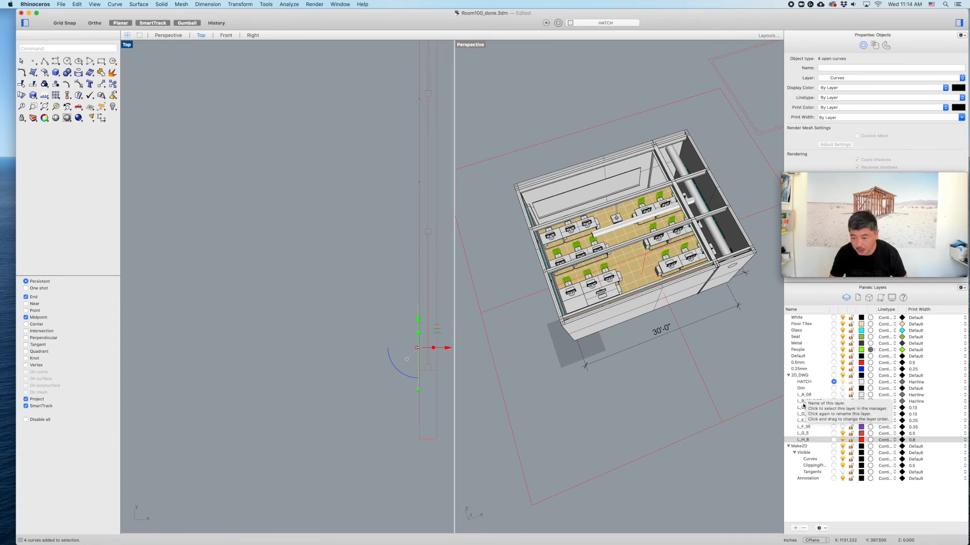
right_click(803, 394)
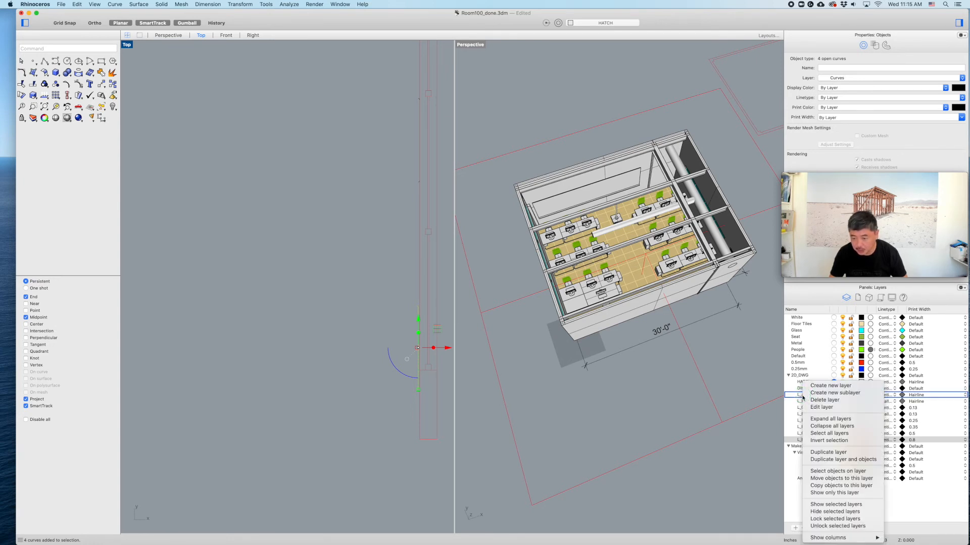
left_click(823, 478)
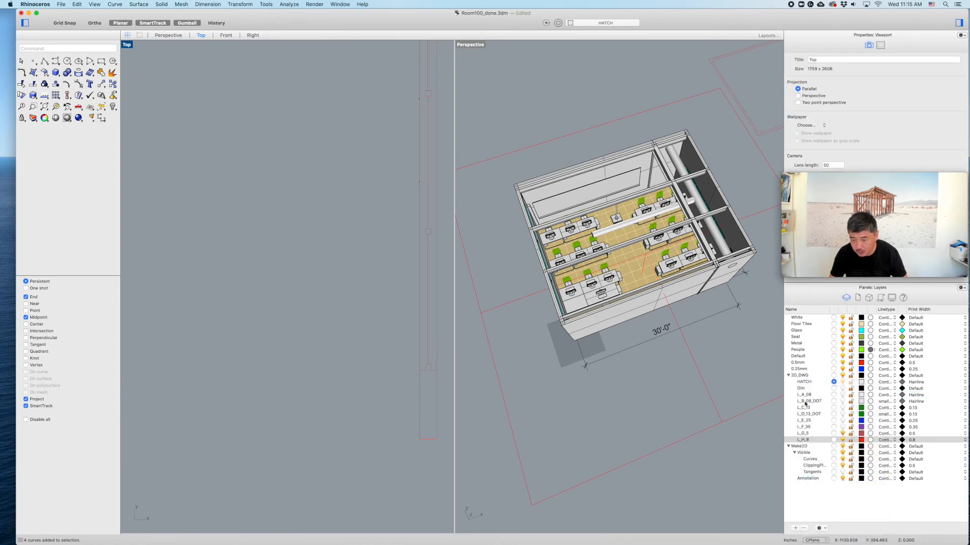
- Maximize the Top viewport and move the two long window edge lines in the plan's right wall to layer L_E_25
scroll(381, 275, "down", 5)
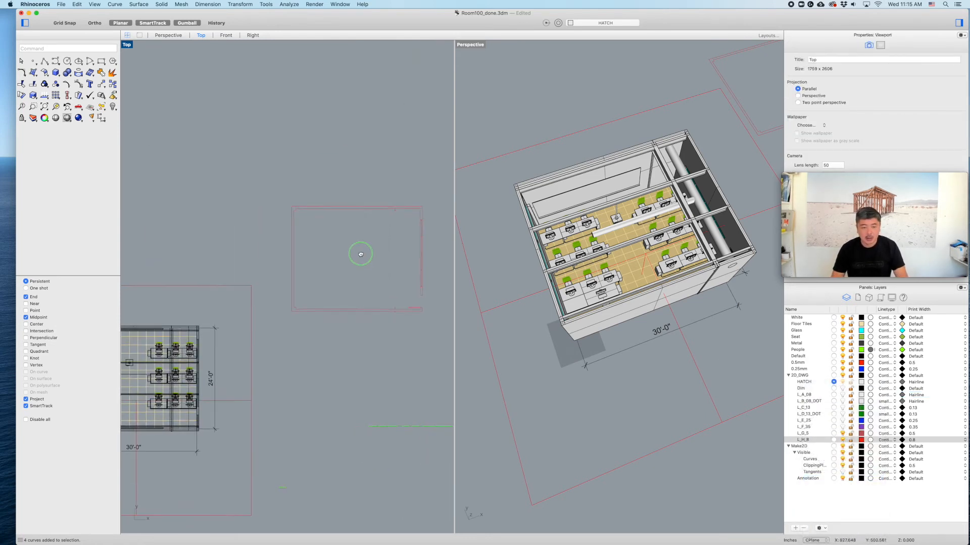
double_click(127, 45)
scroll(444, 248, "up", 5)
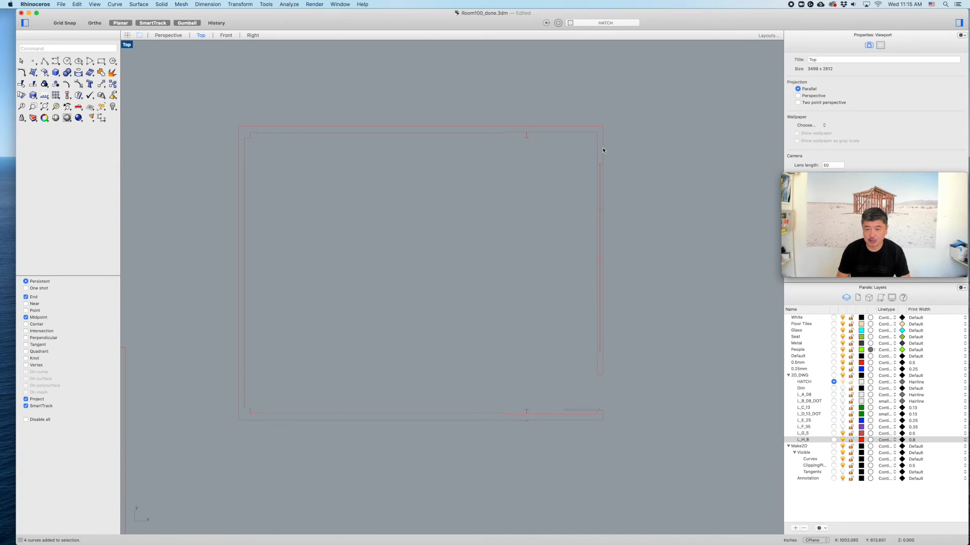
scroll(603, 150, "down", 2)
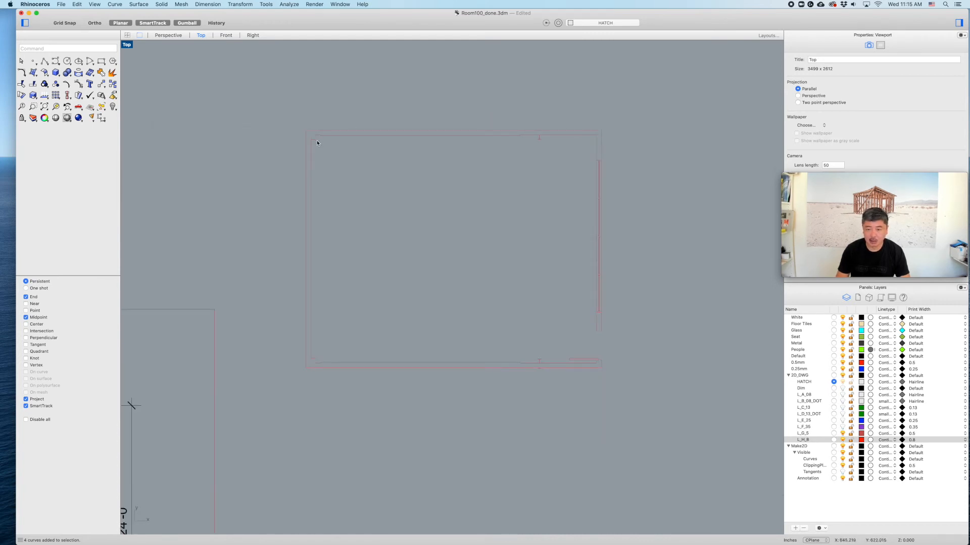
scroll(606, 324, "up", 3)
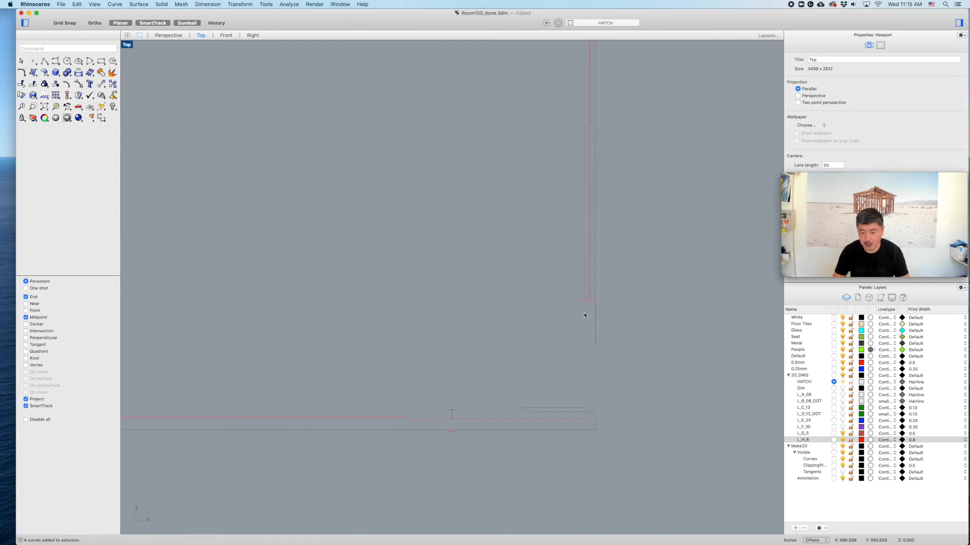
left_click(597, 282)
scroll(668, 241, "down", 3)
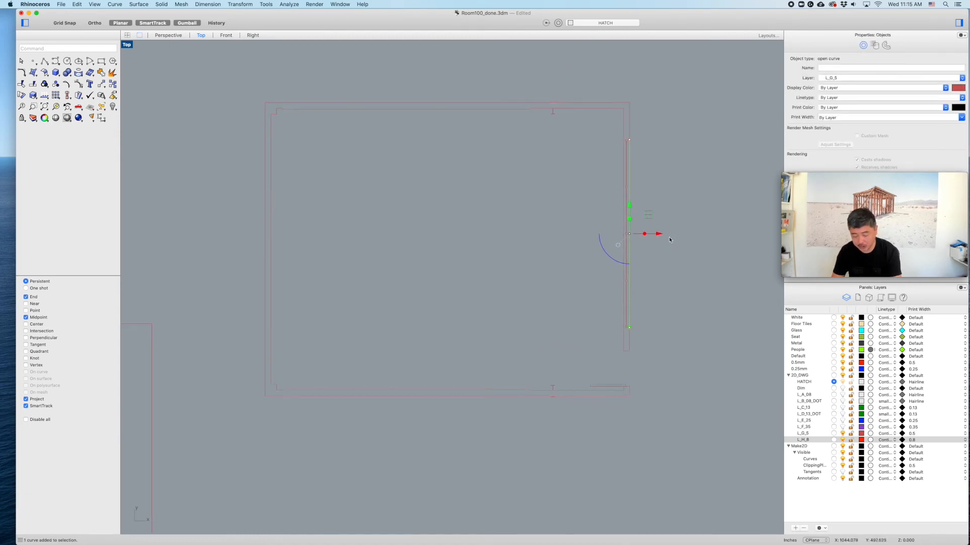
left_click(623, 173, "shift")
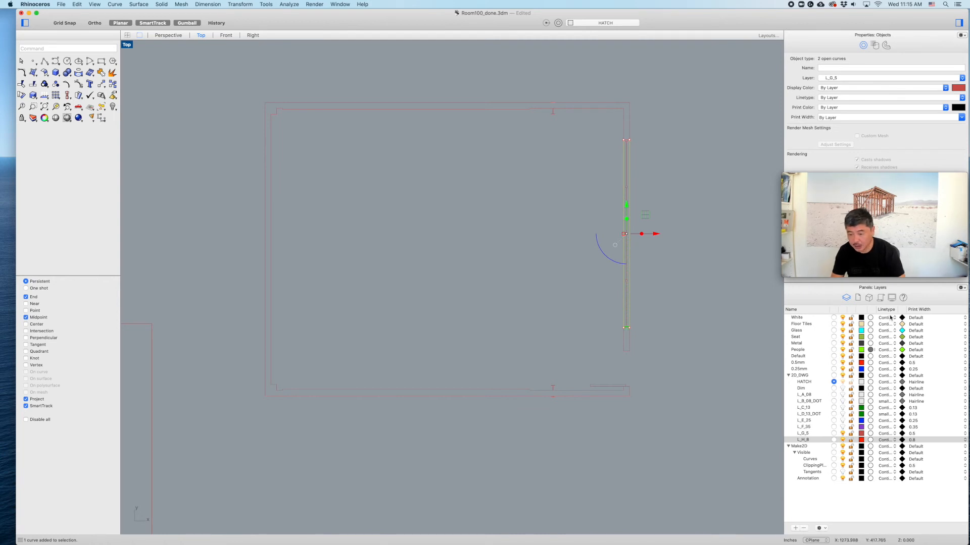
right_click(810, 420)
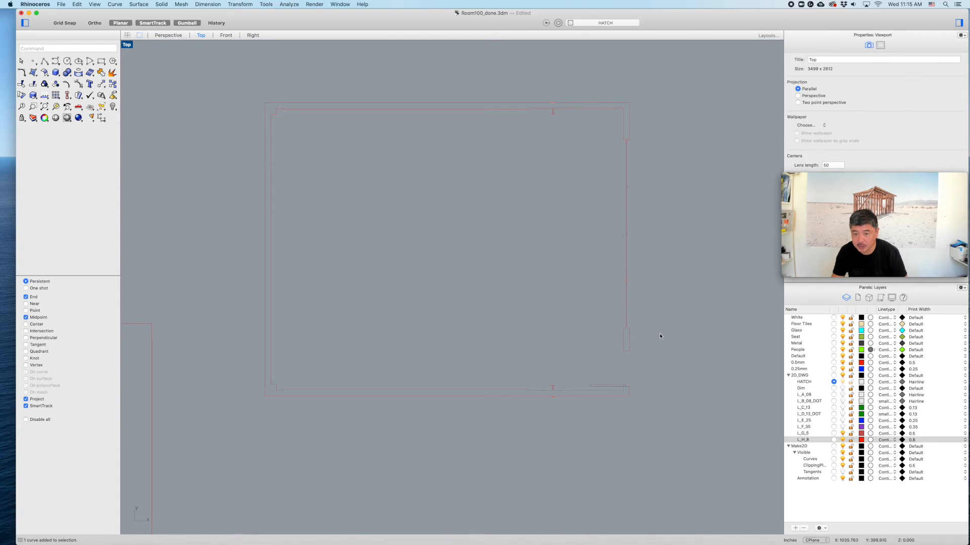
- Try to hatch the whole set of cut outline curves at once with the Hatch command's default pattern settings
scroll(666, 360, "down", 4)
left_click_drag(688, 158, 379, 444)
type("hatch")
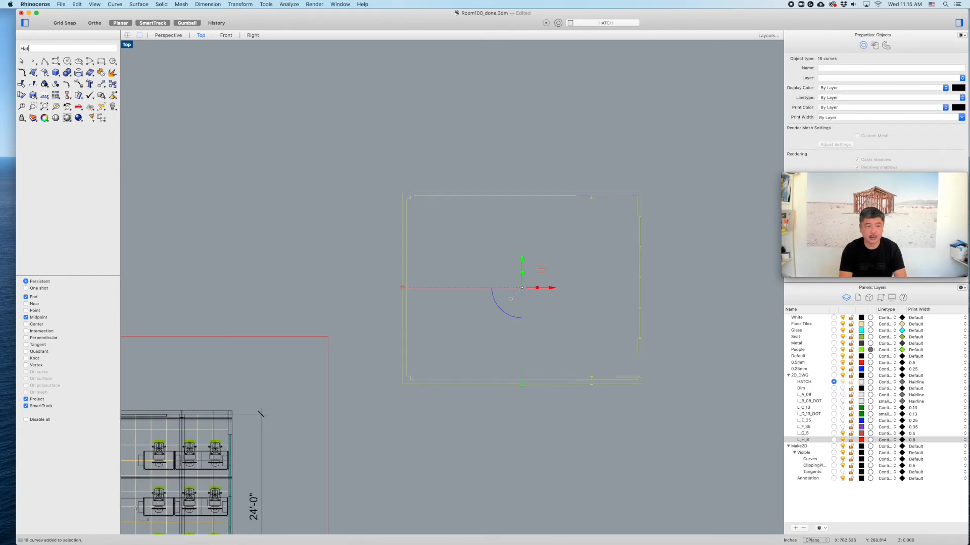
key("Return")
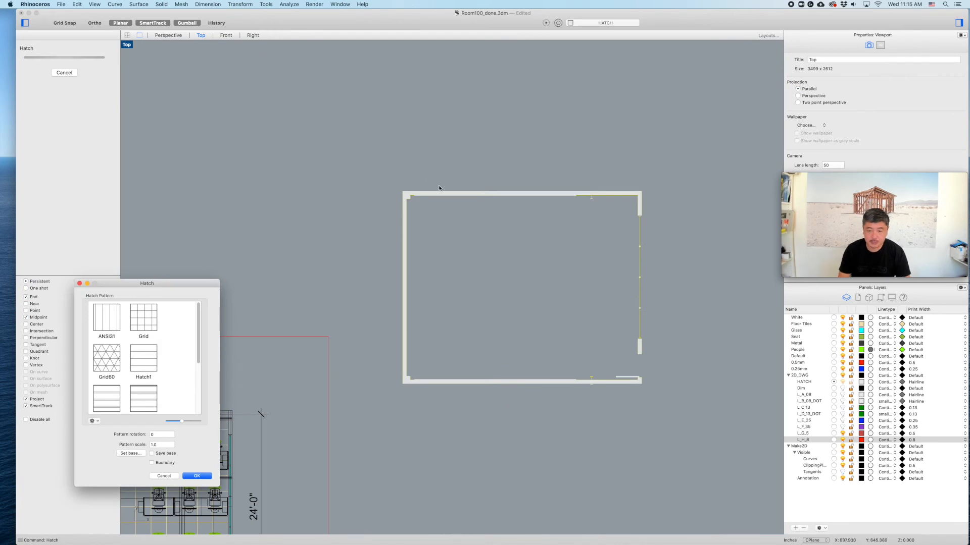
left_click(204, 477)
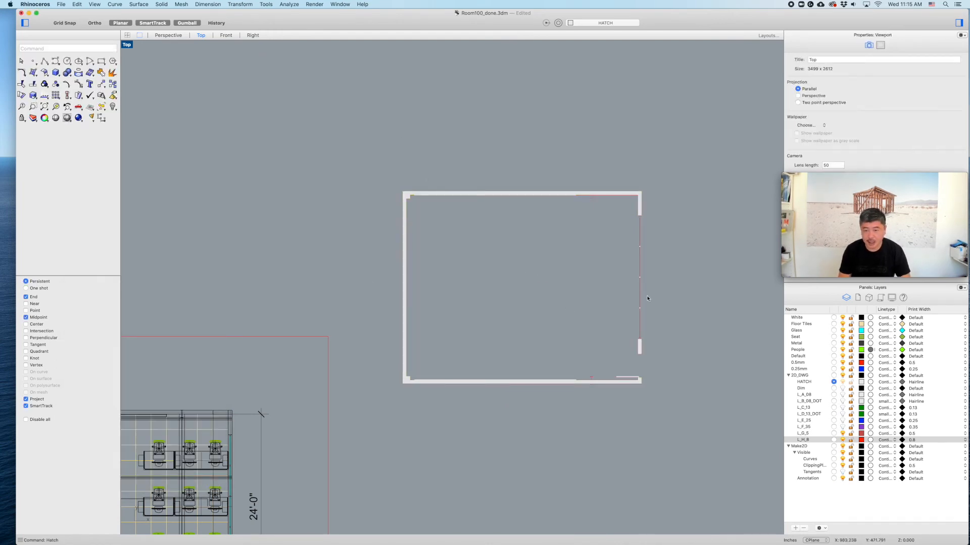
- Check the hatch at the window mullions and glass, and undo it
scroll(656, 299, "up", 10)
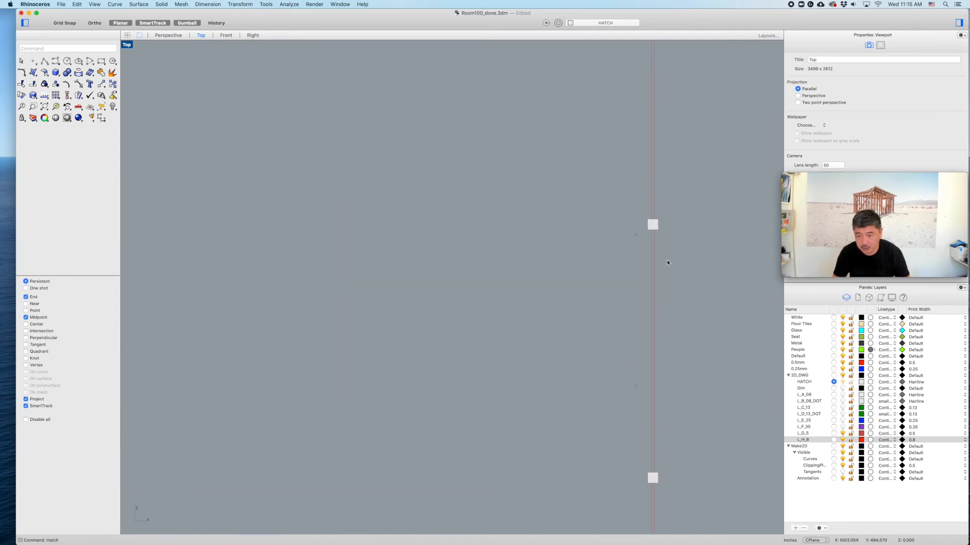
scroll(646, 239, "down", 10)
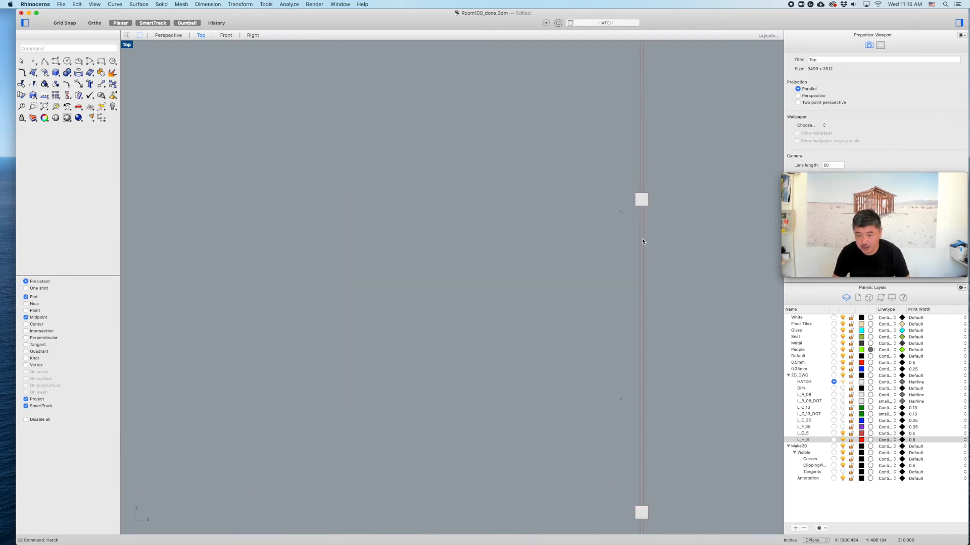
key("super+z")
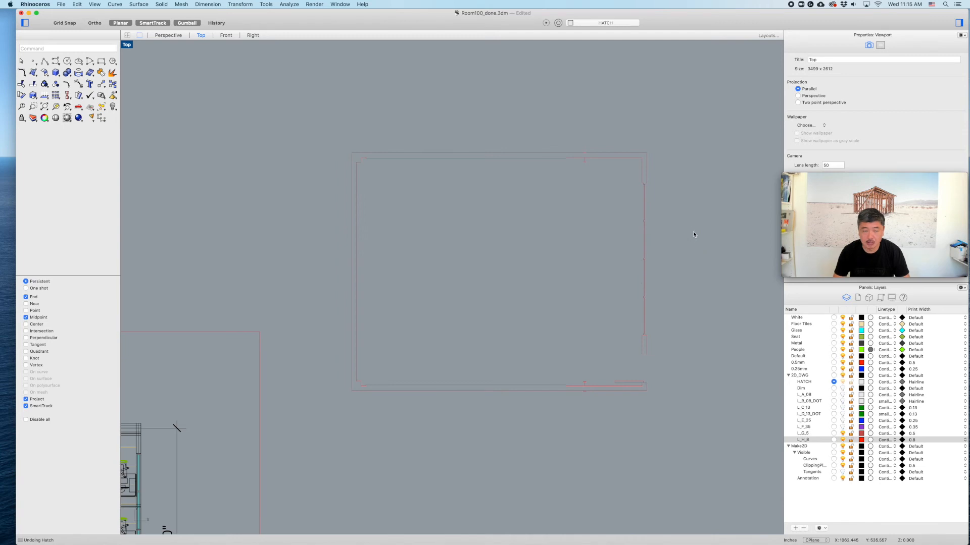
- Start a Hatch with the Boundary option on, using all of the plan's cut outline curves as boundaries
type("Hatch")
key("Return")
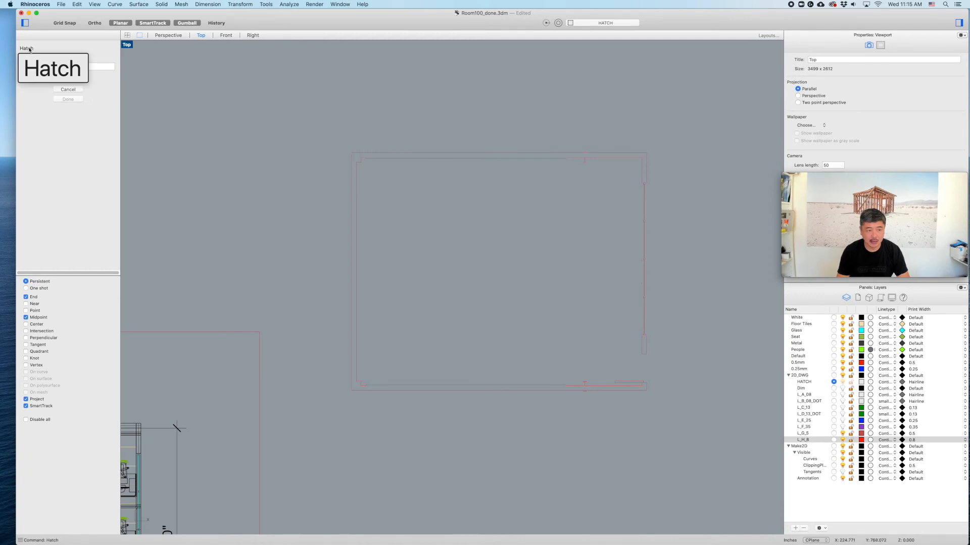
left_click(32, 76)
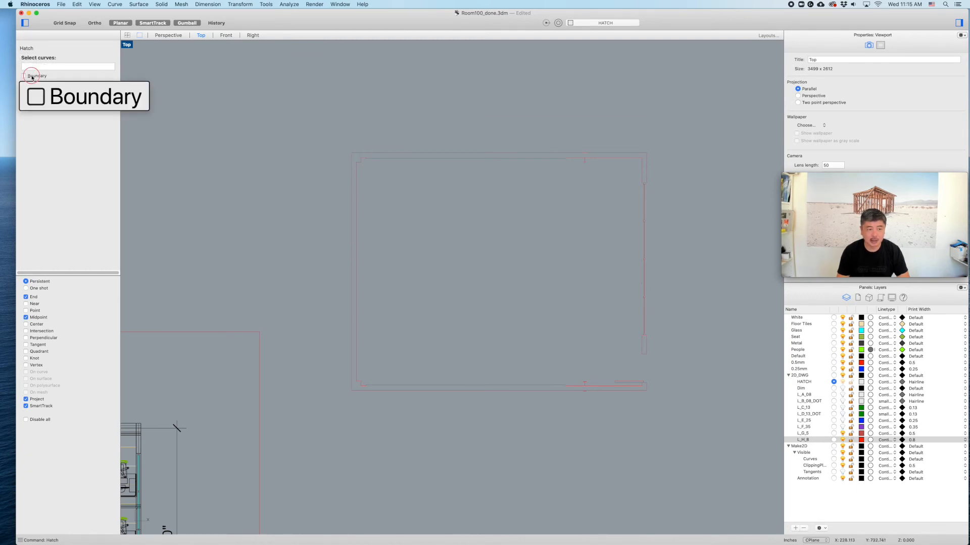
mouse_move(292, 117)
left_mouse_down()
mouse_move(737, 402)
mouse_move(753, 470)
left_mouse_up()
key("Return")
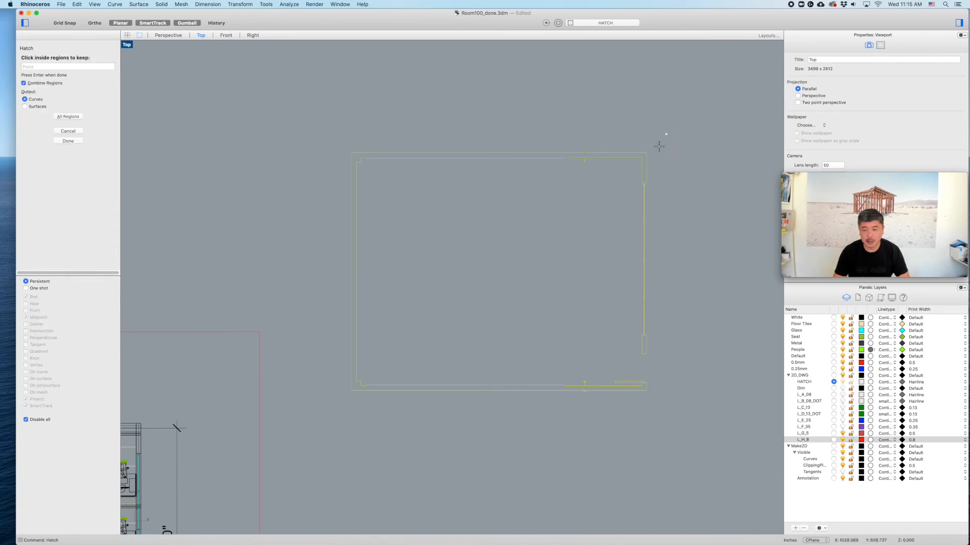
- Pick the plan's main wall areas and the short wall segment below the window as hatch regions
scroll(659, 146, "up", 5)
right_click_drag(479, 228, 637, 155)
scroll(594, 202, "down", 8)
right_click_drag(566, 248, 539, 189)
scroll(624, 324, "up", 9)
scroll(629, 324, "up", 3)
left_click(626, 297)
right_click_drag(686, 227, 651, 305)
left_click(649, 226)
scroll(668, 141, "up", 4)
scroll(643, 203, "up", 3)
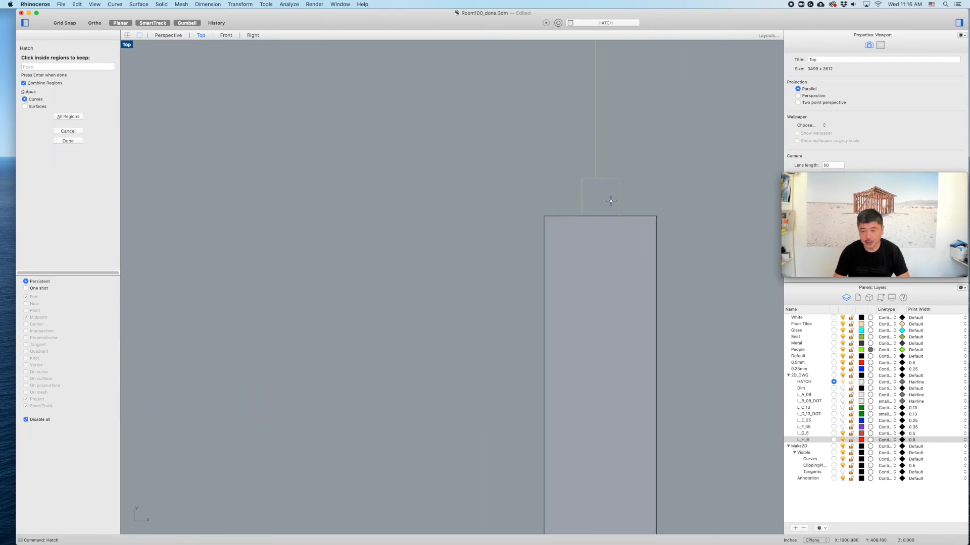
- Add the mullions and glass panes in the lower part of the right wall's window to the hatch regions
left_click(606, 199)
scroll(656, 182, "down", 3)
scroll(643, 193, "up", 5)
left_click(602, 203)
left_click(599, 177)
scroll(656, 149, "down", 5)
right_click_drag(662, 132, 644, 270)
right_click_drag(649, 166, 648, 270)
scroll(626, 205, "up", 5)
left_click(614, 206)
left_click(614, 191)
- Add the mullions and glass panes in the upper part of the right wall's window to the hatch regions
scroll(655, 214, "down", 5)
right_click_drag(666, 169, 660, 239)
scroll(647, 203, "up", 5)
left_click(634, 213)
left_click(634, 190)
scroll(675, 193, "down", 5)
right_click_drag(684, 170, 678, 290)
right_click_drag(684, 193, 679, 239)
scroll(654, 197, "up", 3)
scroll(653, 197, "up", 2)
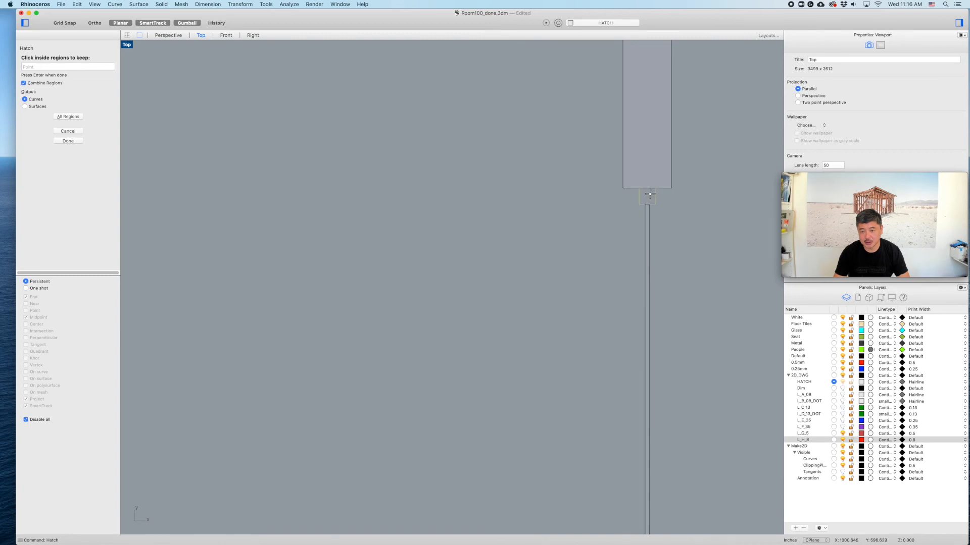
- Fill the picked regions with the Solid hatch pattern at rotation 0 and scale 1.0
key("Return")
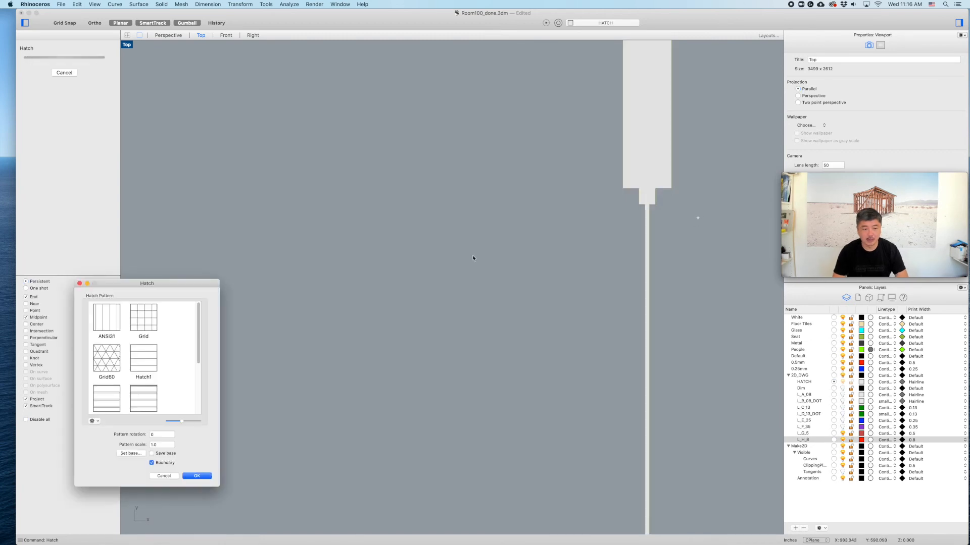
scroll(190, 346, "down", 5)
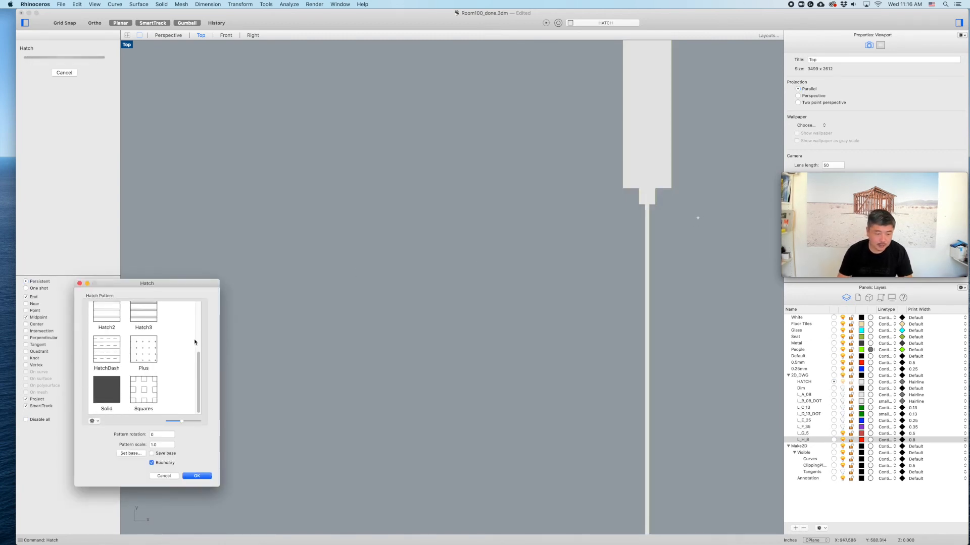
left_click(115, 391)
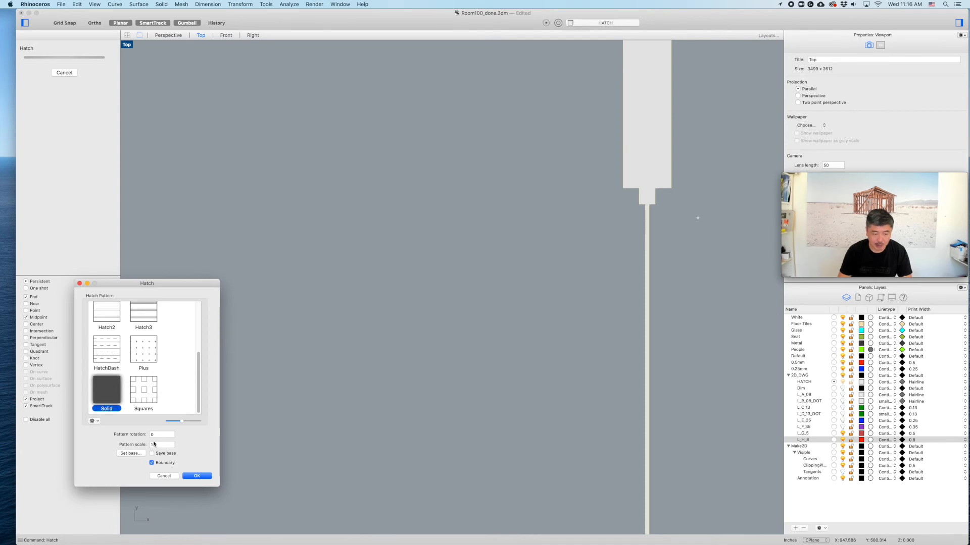
left_click(198, 476)
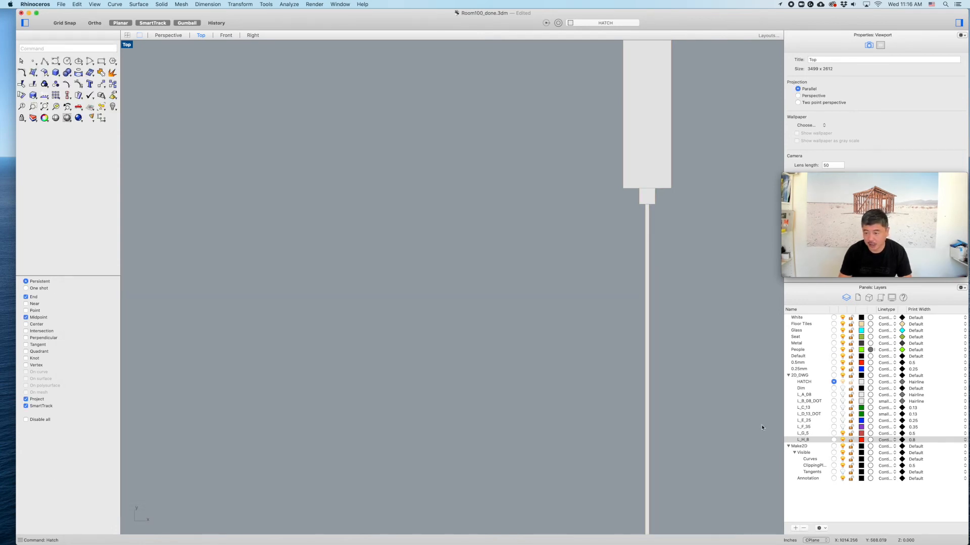
- Turn on the Dim layer and the line-weight layers from L_A_08 through L_F_35 under 2D_DWG
scroll(495, 384, "down", 8)
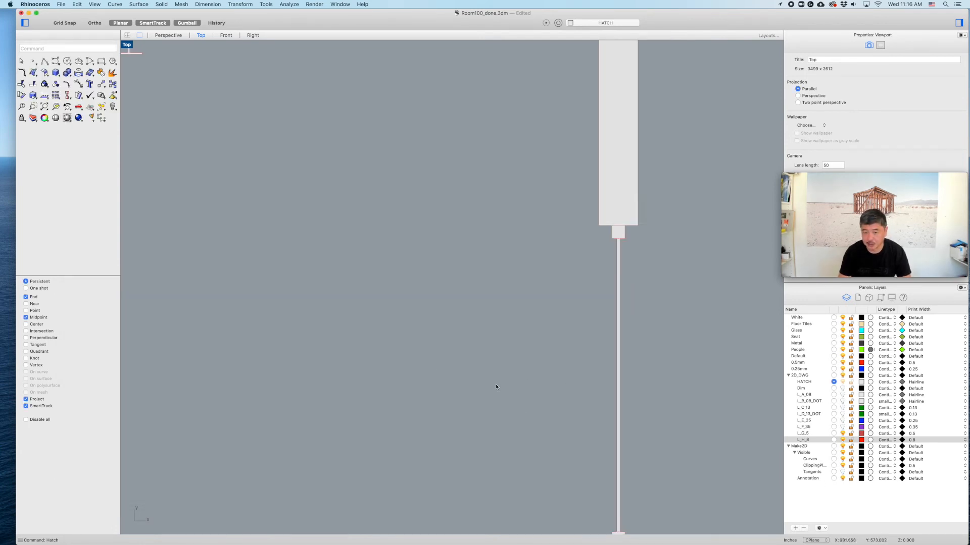
scroll(565, 354, "down", 2)
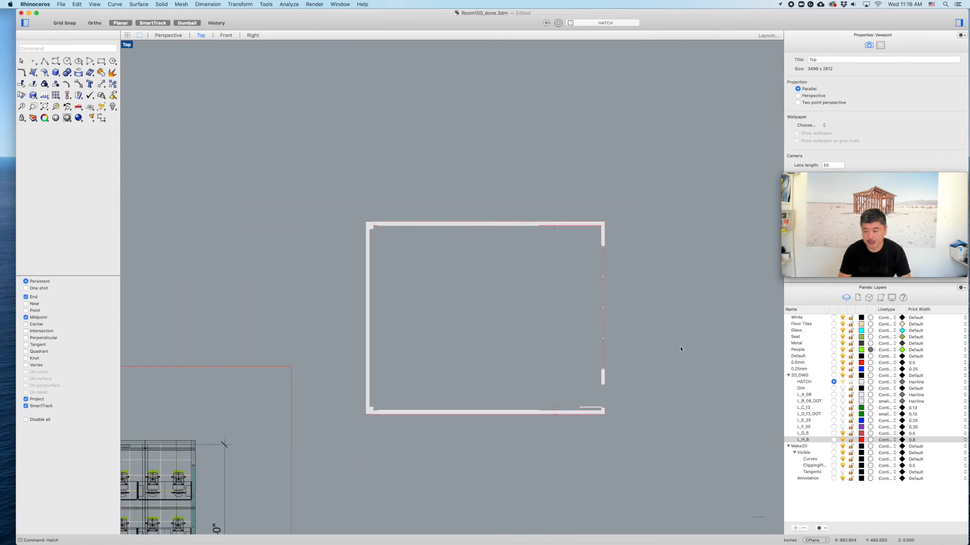
left_click(842, 389)
left_click(843, 395)
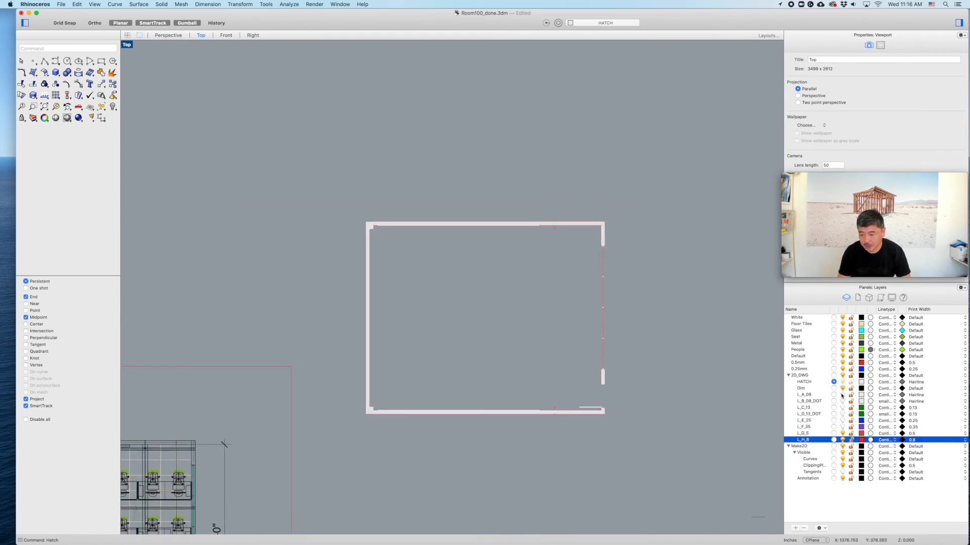
left_click(842, 402)
left_click(842, 407)
left_click(842, 414)
left_click(843, 421)
left_click(843, 427)
- Draw an angular letter Y from two three-point open polylines just below the plan's bottom wall
scroll(581, 364, "up", 3)
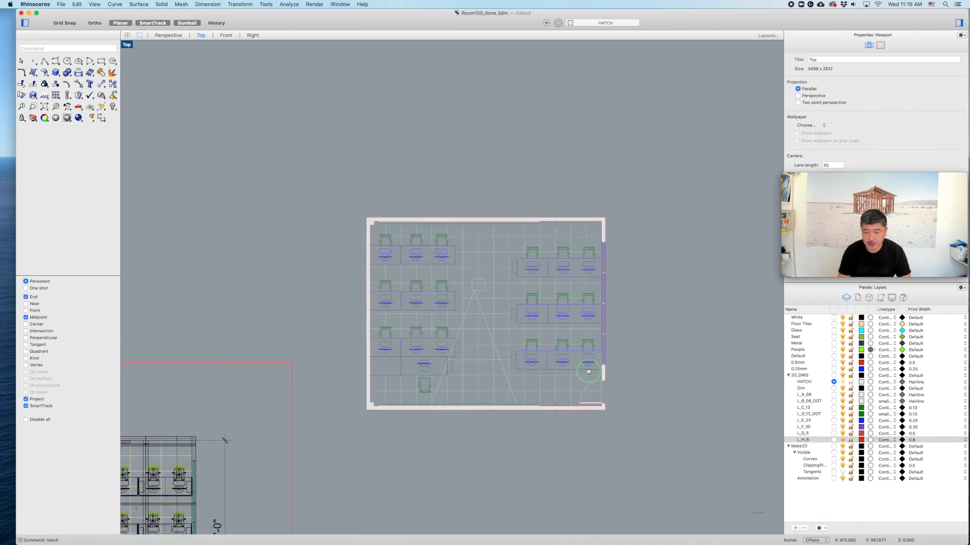
scroll(504, 352, "up", 2)
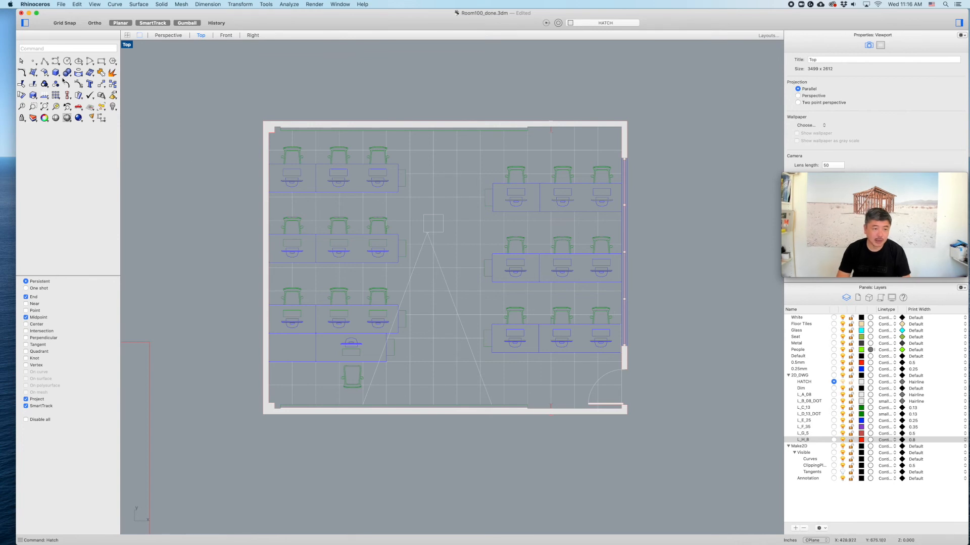
left_click(51, 63)
scroll(465, 472, "up", 4)
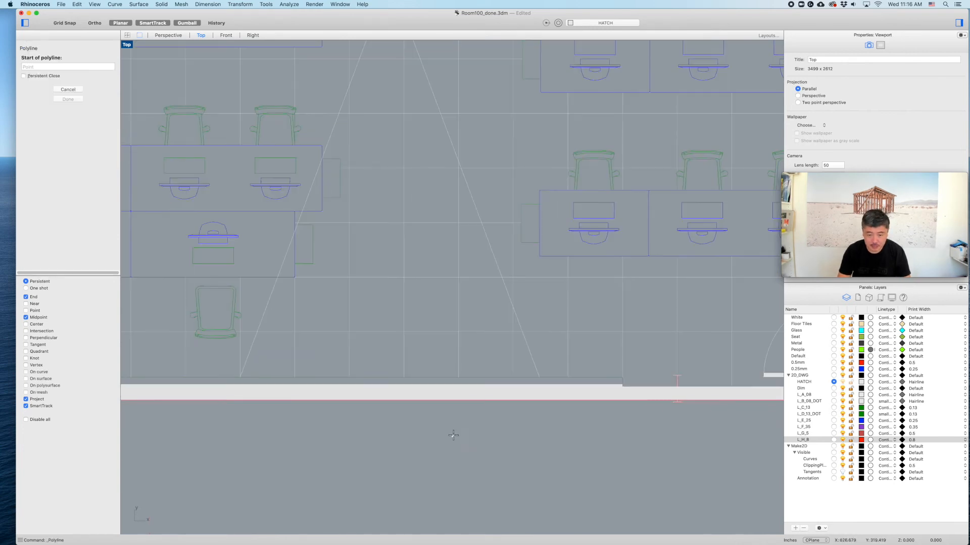
left_click(465, 369)
left_click(464, 401)
left_click(498, 401)
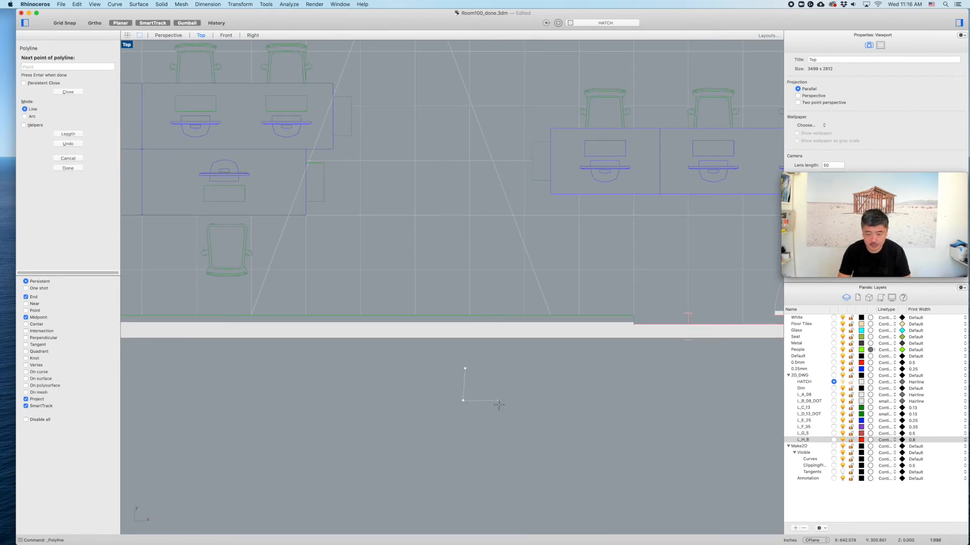
key("Return")
key("Return")
left_click(499, 367)
left_click(498, 429, "shift")
left_click(459, 434, "shift")
key("Return")
- Draw a closed four-sided polyline with a slanted upper edge as the second letter, beside the Y below the plan
key("Return")
left_click(518, 374)
left_click(519, 427, "shift")
left_click(556, 430, "shift")
left_click(557, 386, "shift")
left_click(518, 373)
key("Return")
key("Escape")
- Move the three lettering curves below the plan to layer L_G_5 and clear the selection
left_click_drag(578, 369, 427, 461)
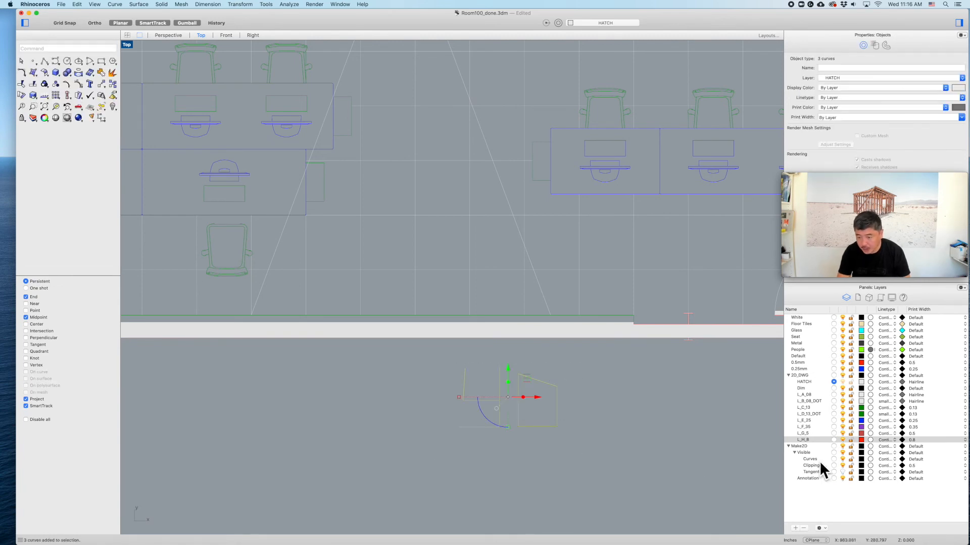
right_click(808, 434)
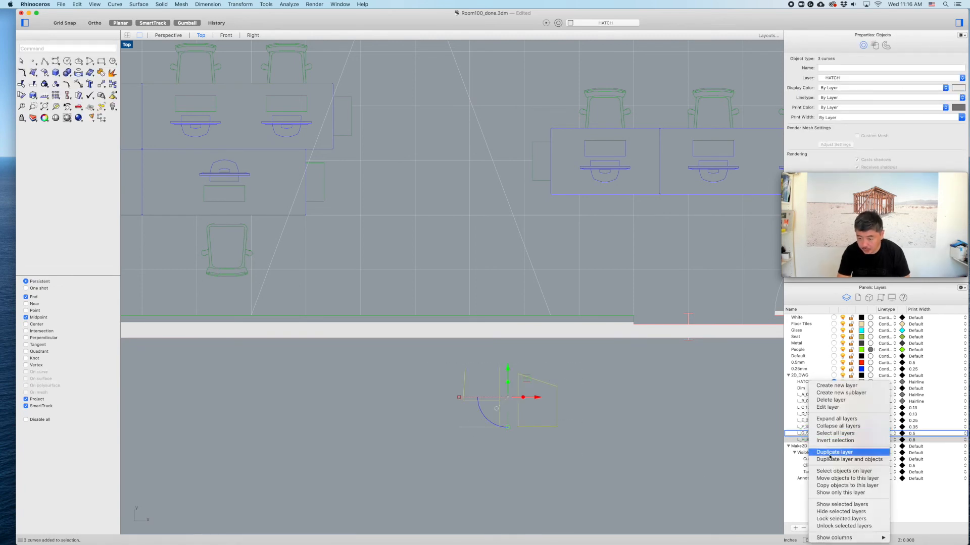
left_click(829, 478)
left_click(695, 433)
- Set up a detailed print of the Top view on Tabloid paper at a scale of 1/4" = 1'-0"
scroll(495, 439, "down", 8)
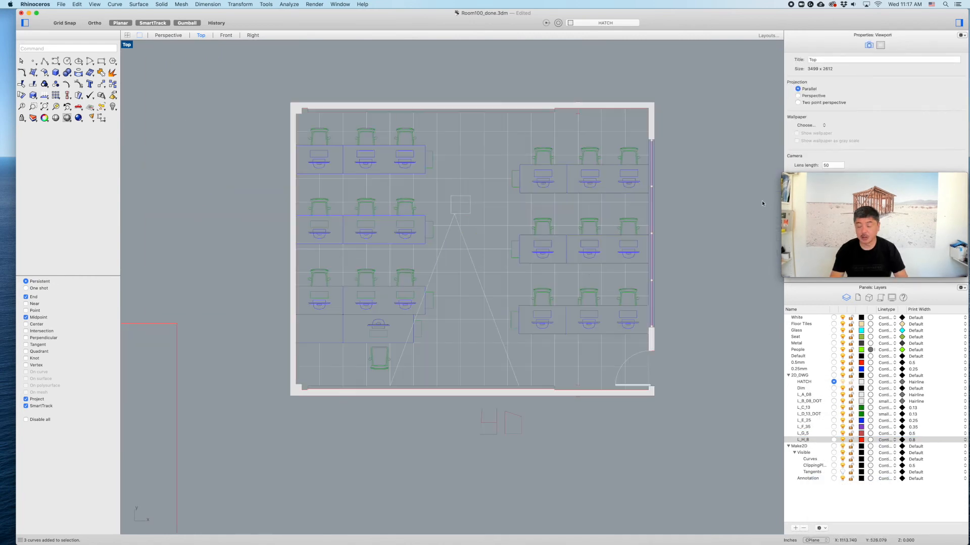
left_click(59, 5)
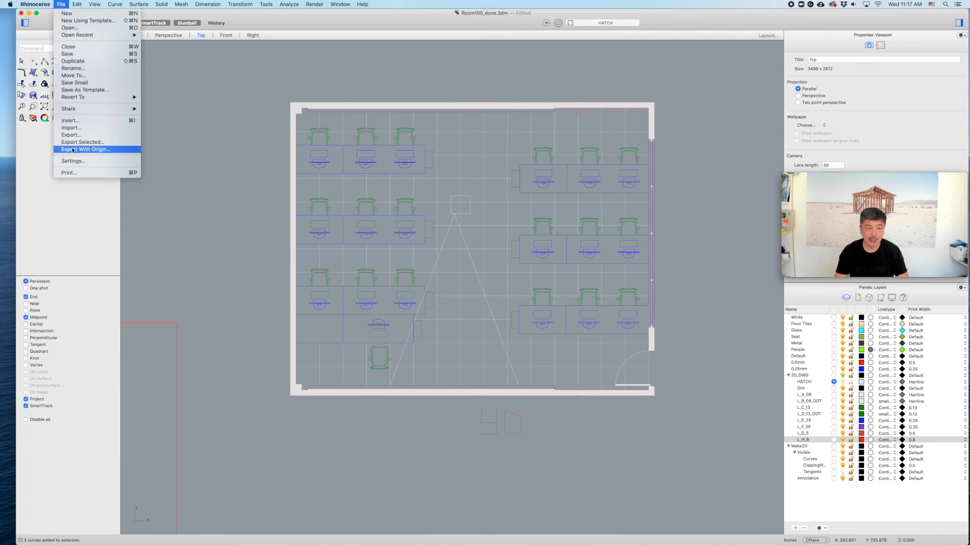
left_click(74, 175)
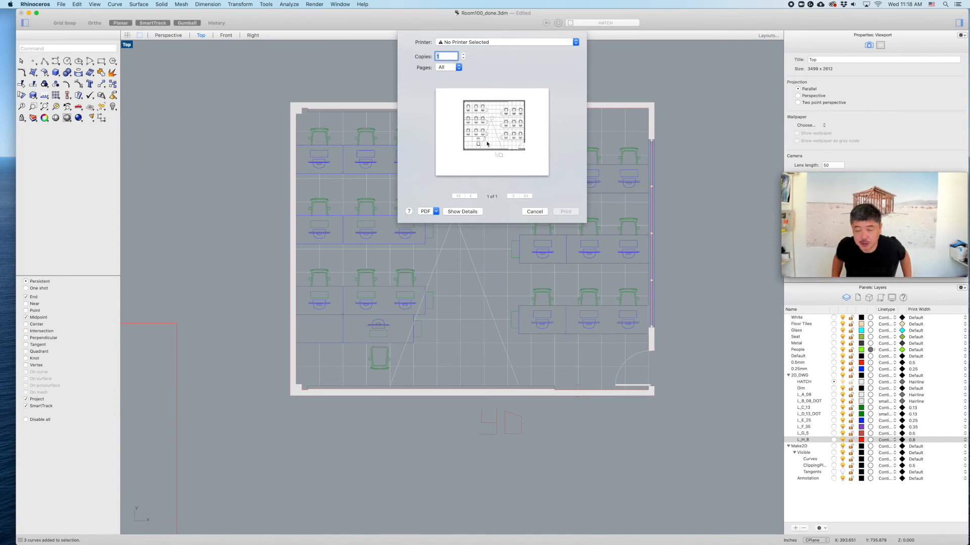
left_click(462, 211)
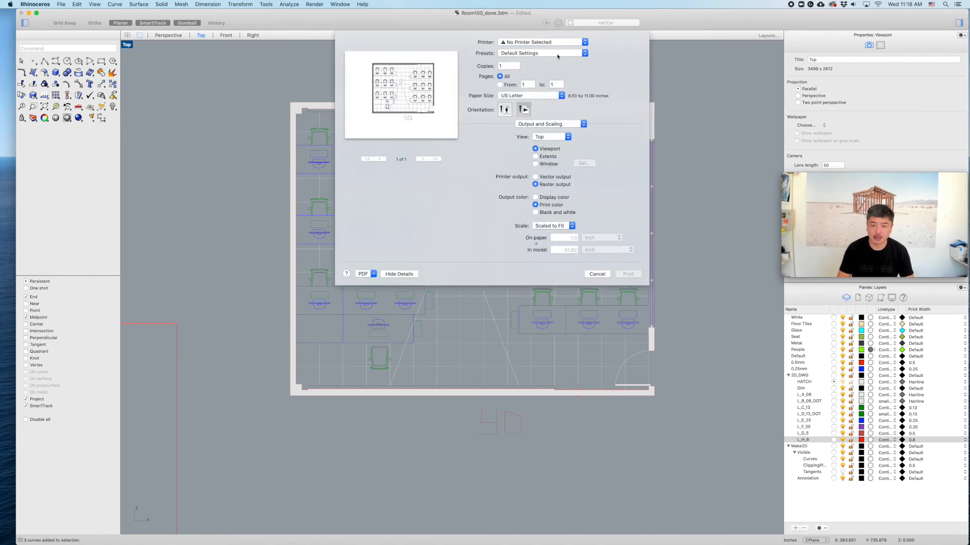
left_click(545, 96)
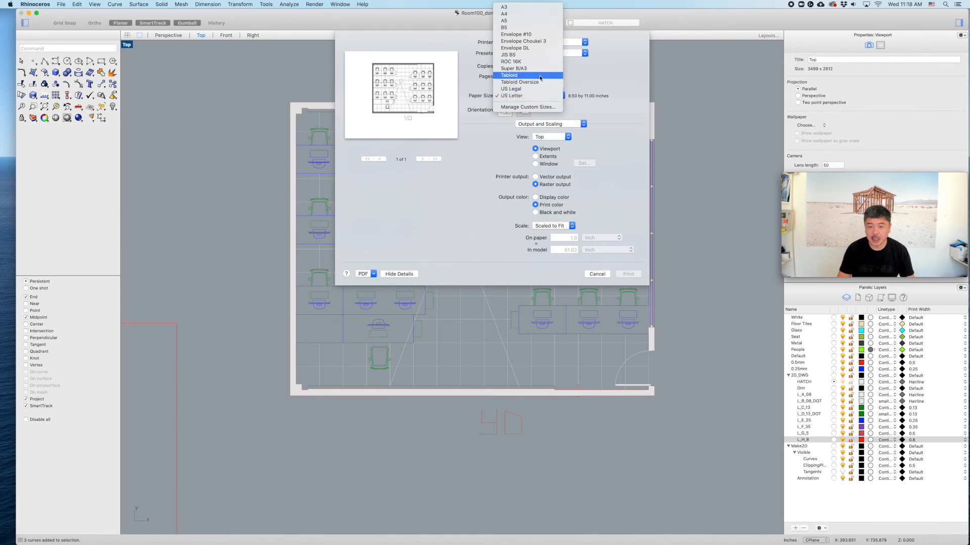
left_click(540, 75)
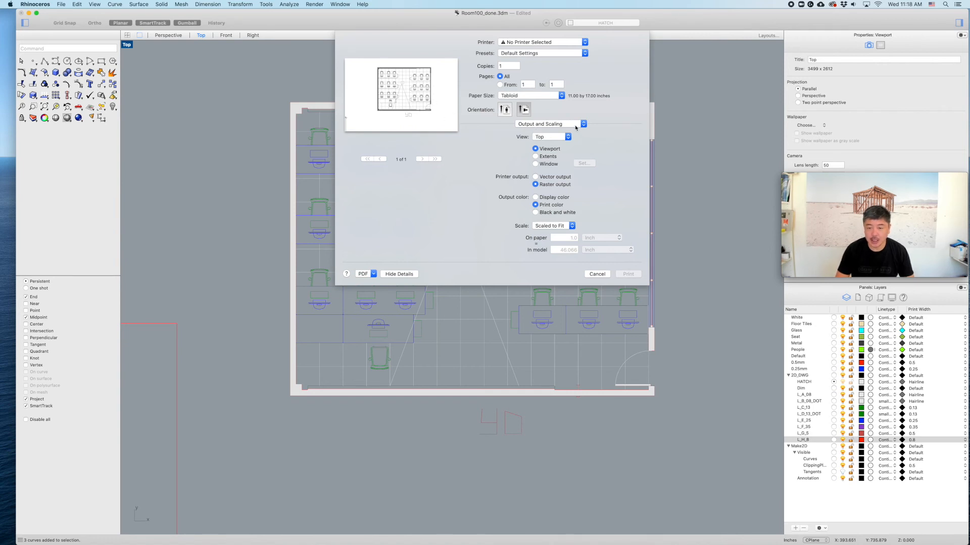
left_click(556, 227)
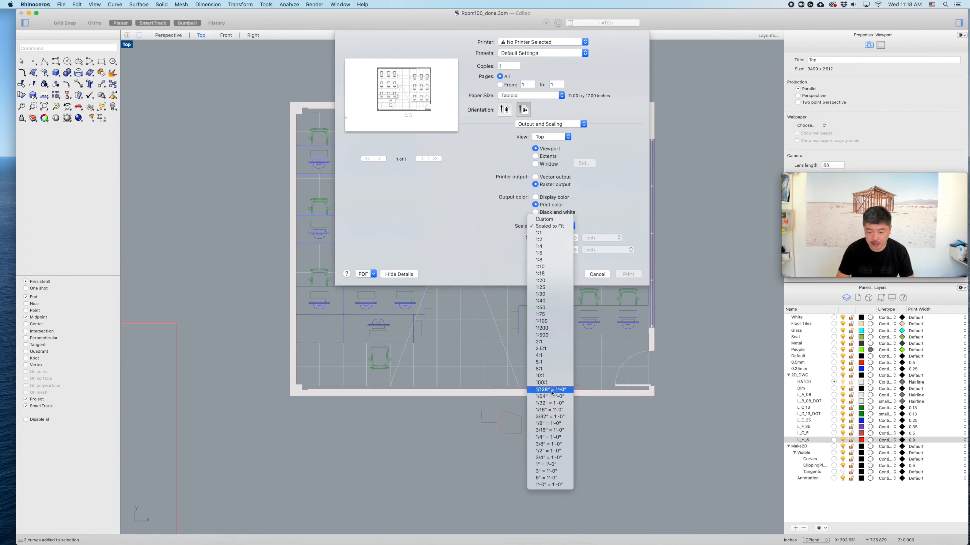
left_click(554, 437)
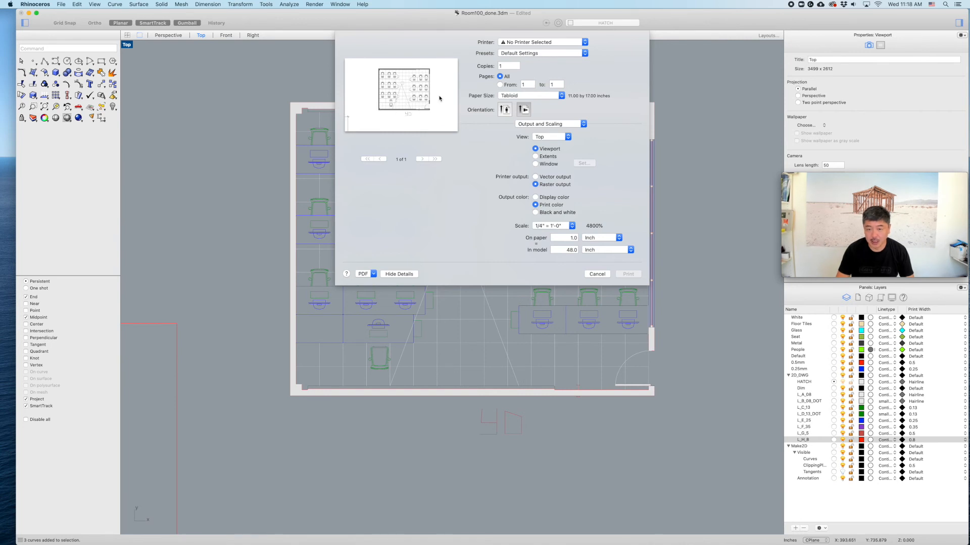
- Set the print area to Window and move the print window so it is centred over the 2D classroom plan
left_click(549, 158)
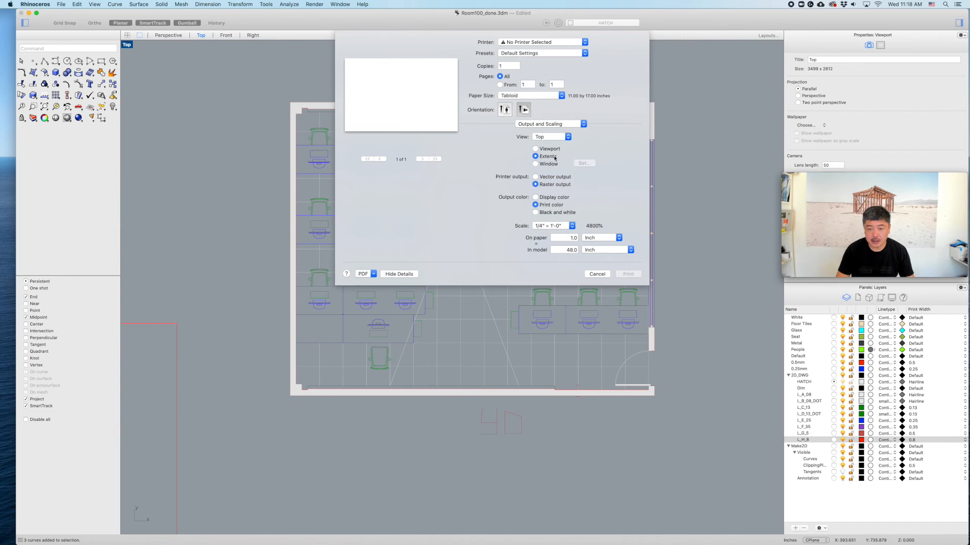
left_click(536, 149)
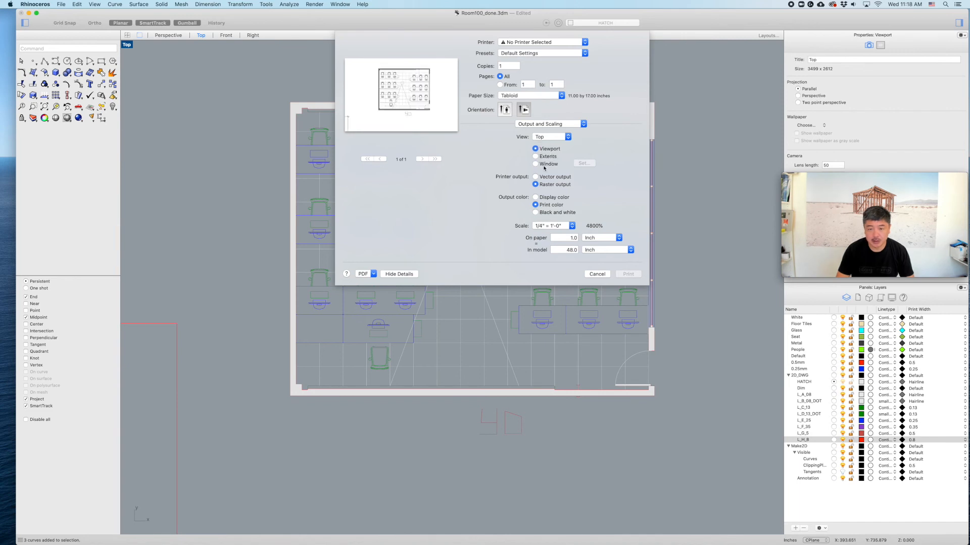
left_click(545, 165)
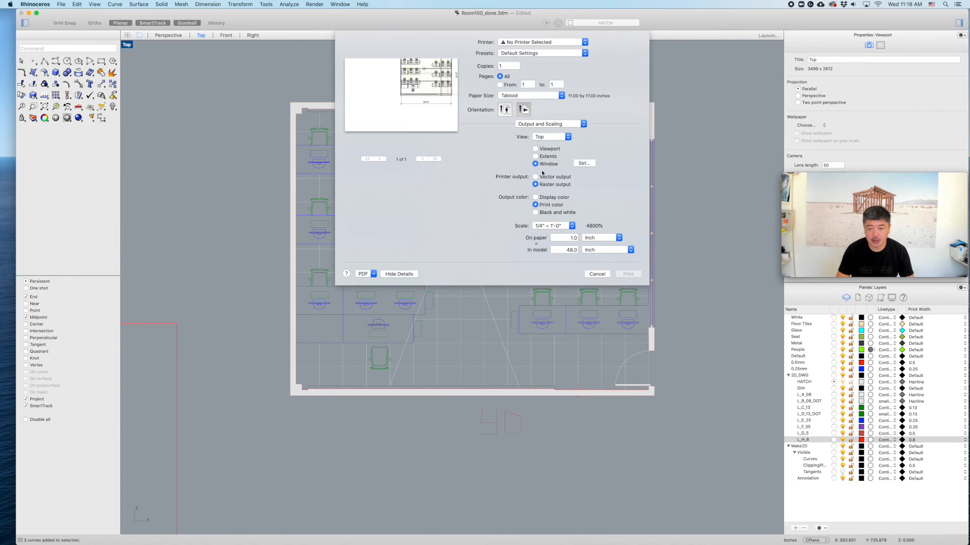
left_click(583, 164)
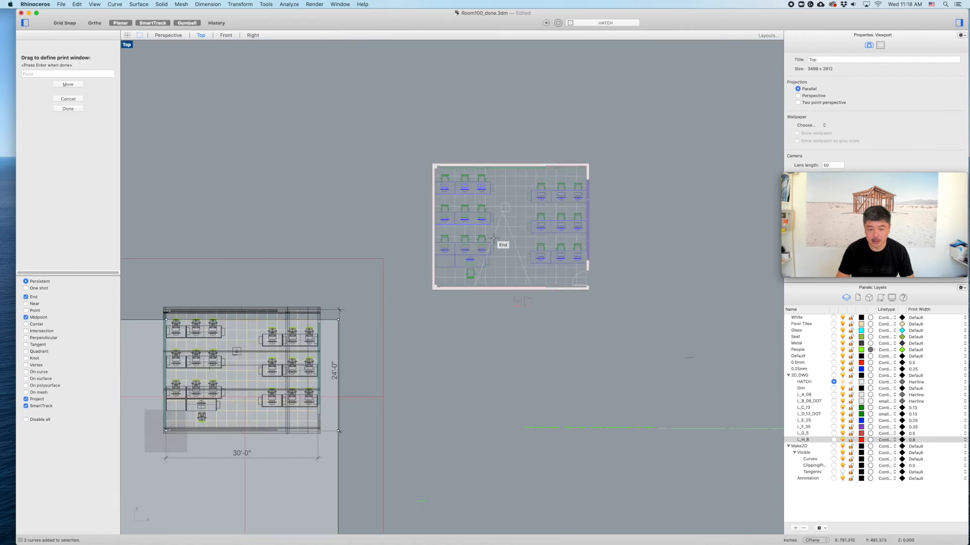
scroll(495, 237, "down", 8)
left_click(354, 321)
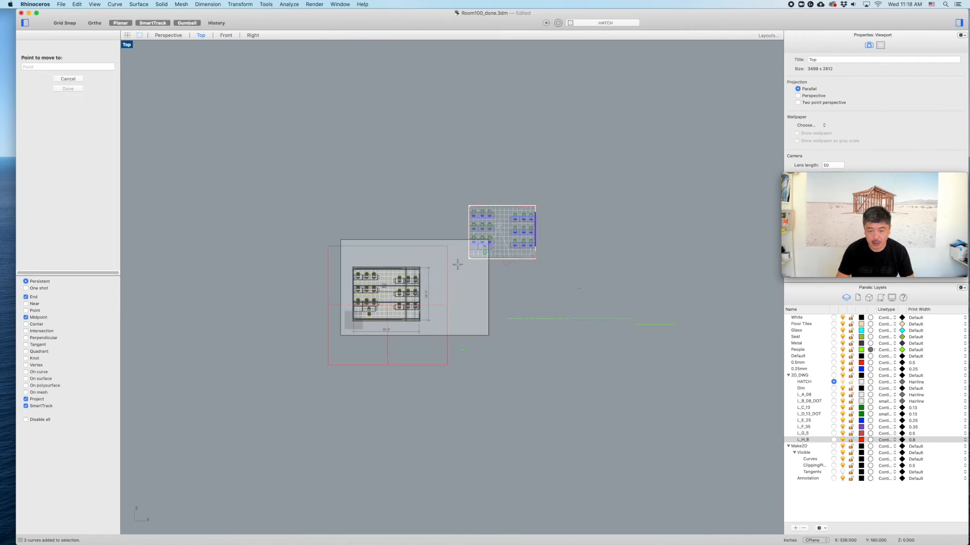
left_click(505, 236)
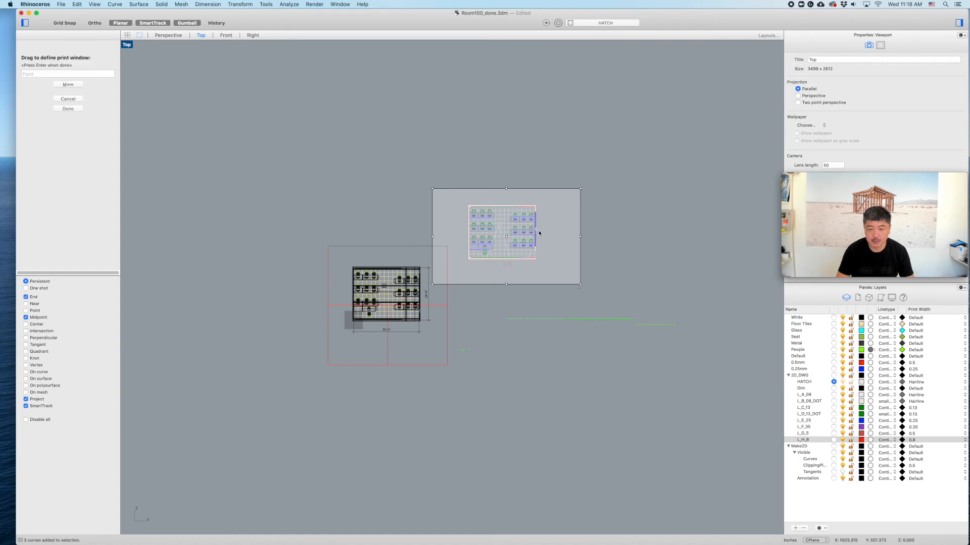
key("Return")
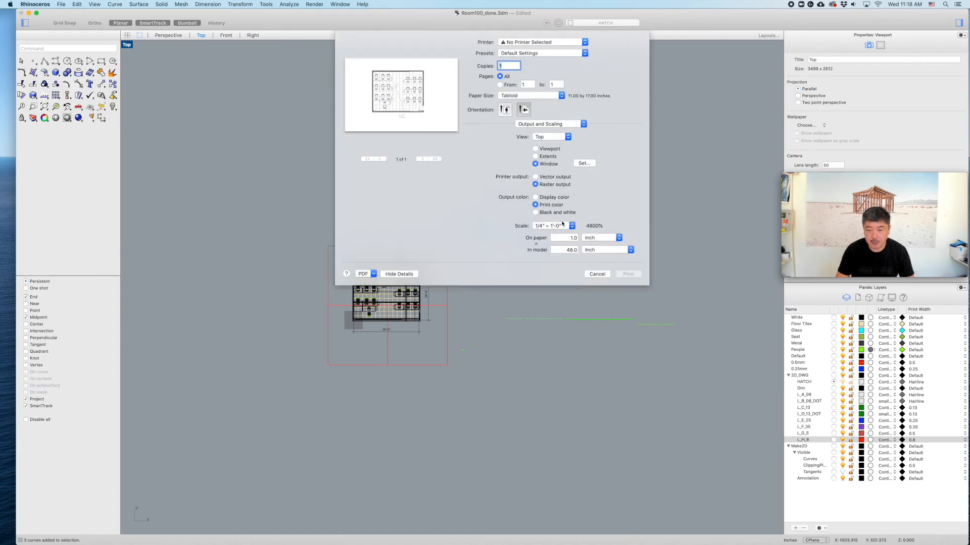
- Switch the printer output to vector and save the print as a PDF named room100 on the Desktop
left_click(555, 177)
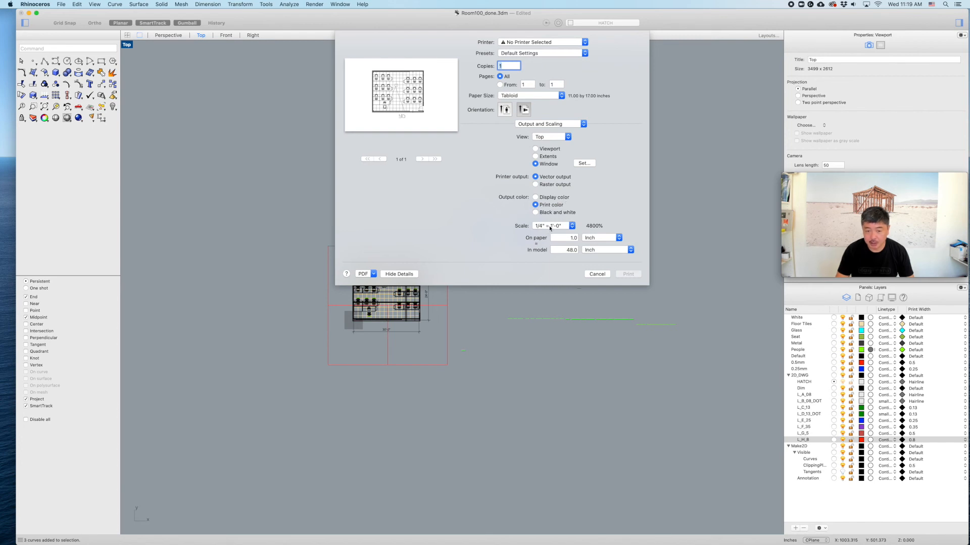
left_click(373, 274)
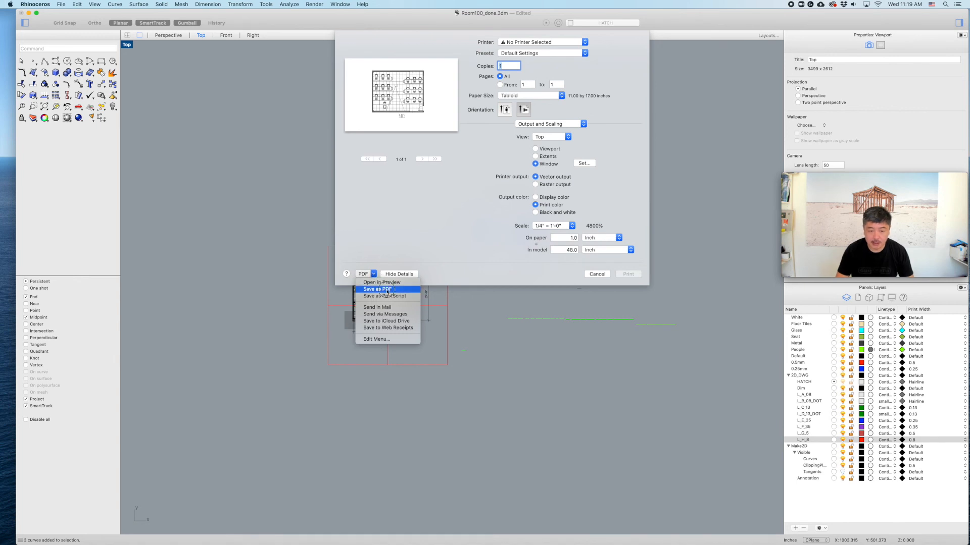
left_click(387, 290)
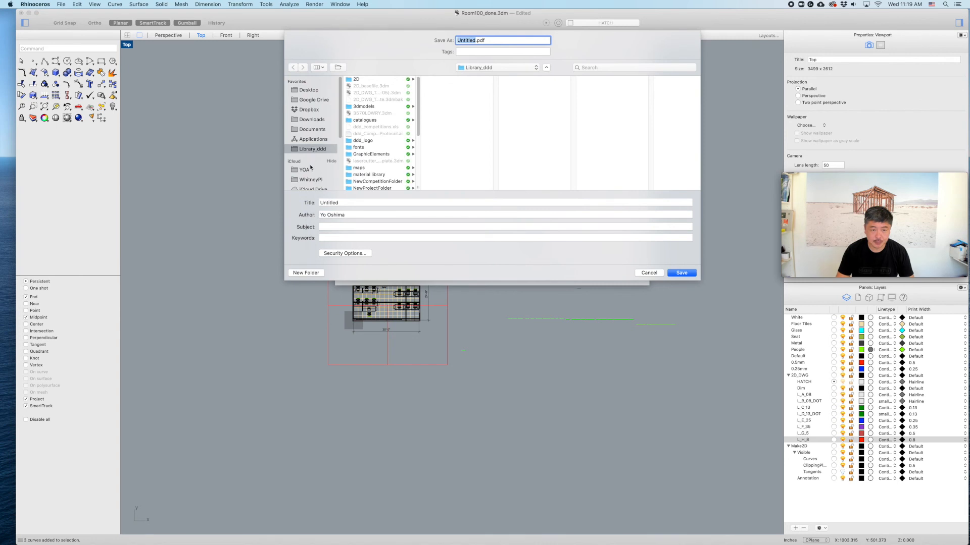
left_click(312, 91)
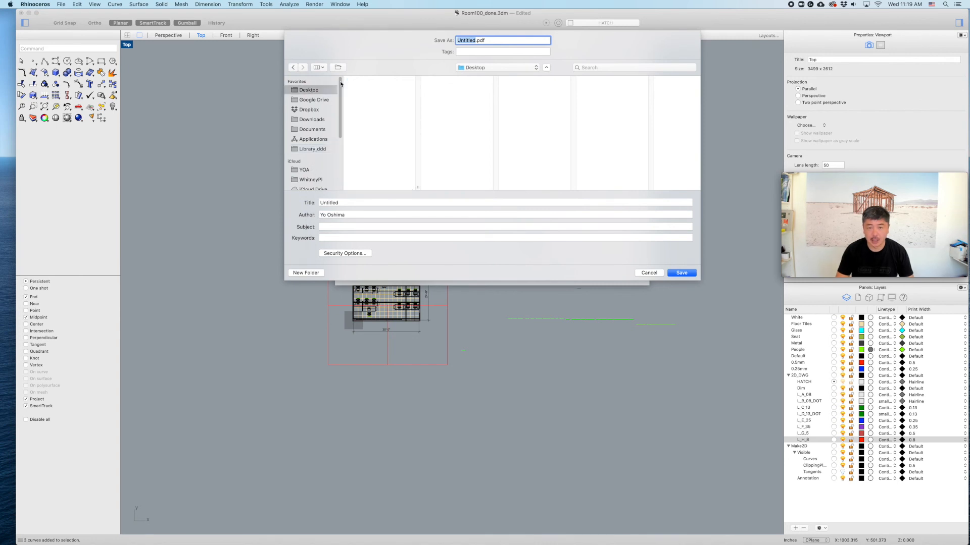
type("room100")
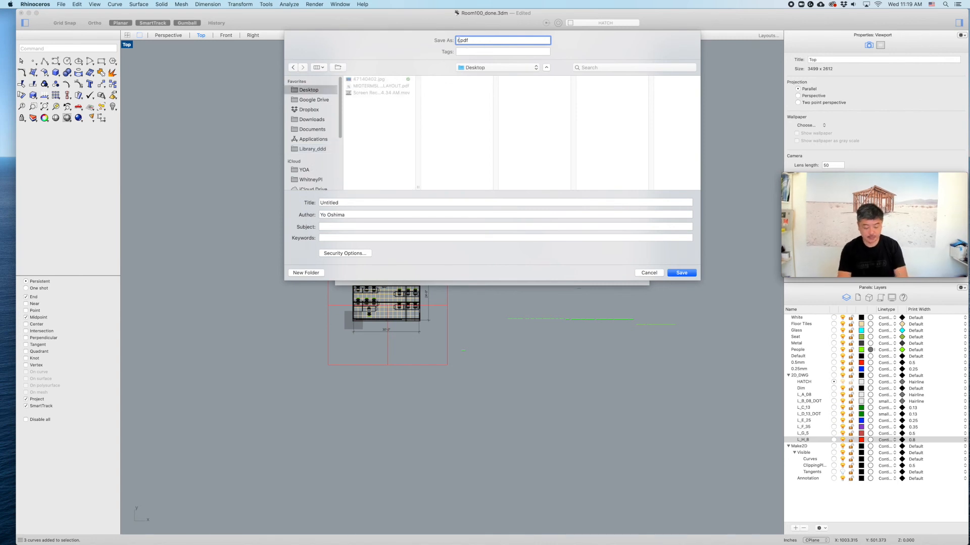
key("Return")
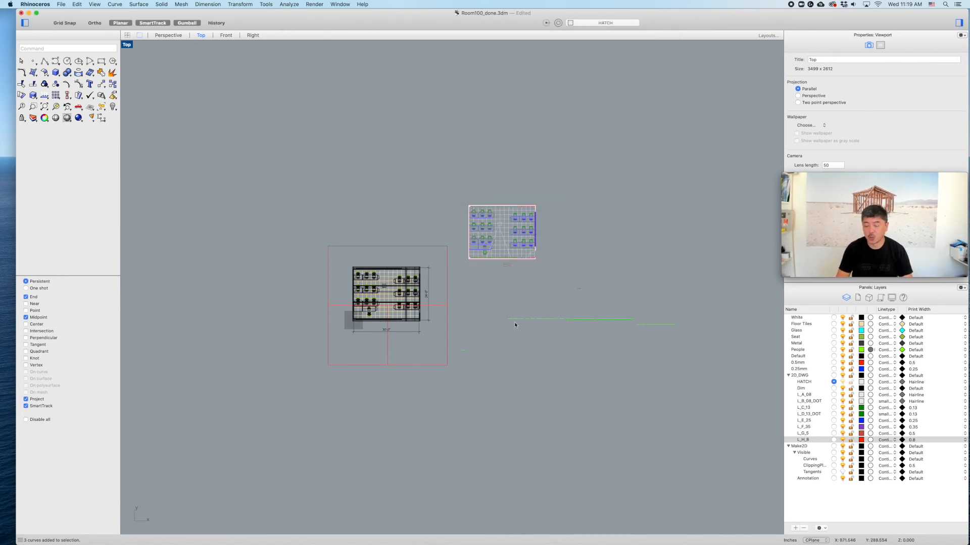
- Open room100.pdf in Preview, enlarge the window and zoom in to examine the plan's line weights and wall hatch
mouse_move(119, 533)
left_click(112, 530)
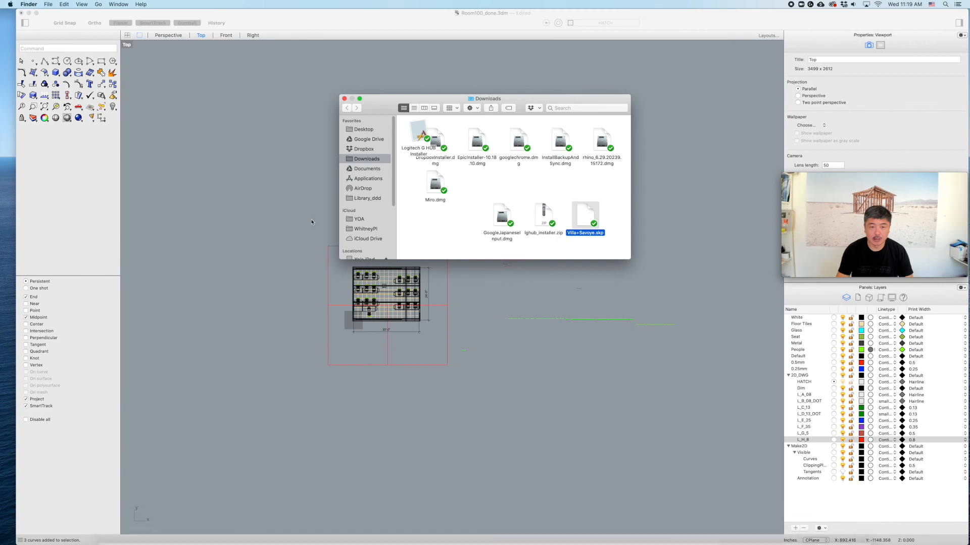
double_click(433, 121)
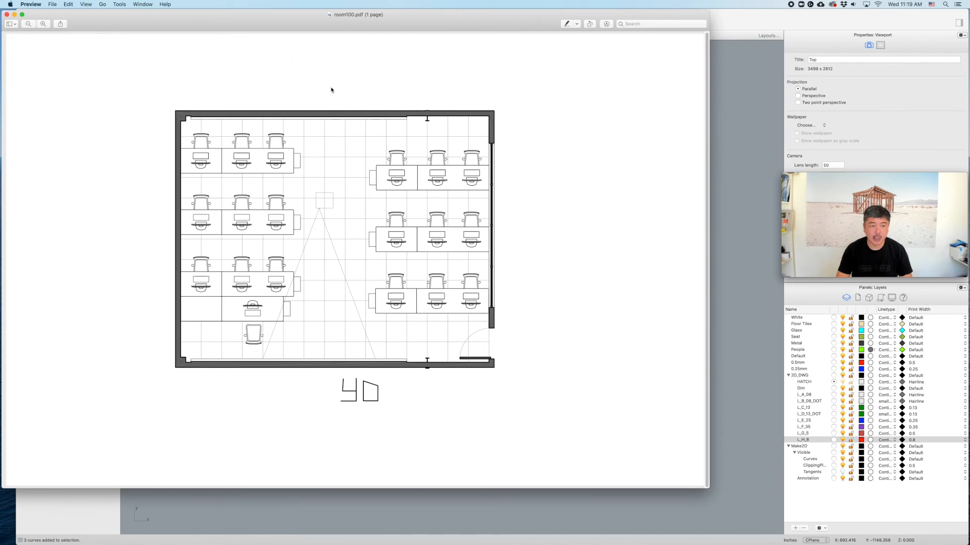
left_click_drag(708, 488, 907, 541)
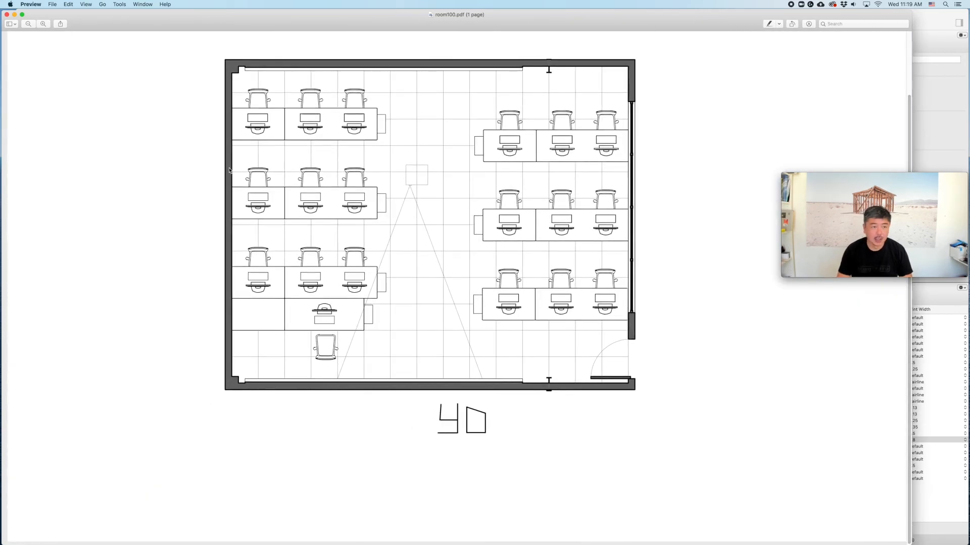
left_click(43, 24)
key("super+a")
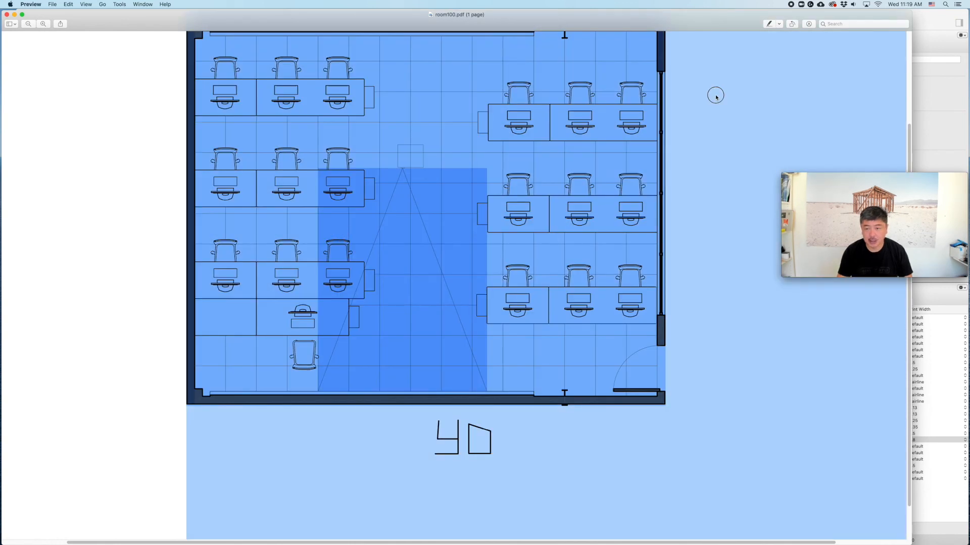
left_click(715, 96)
scroll(697, 123, "up", 3)
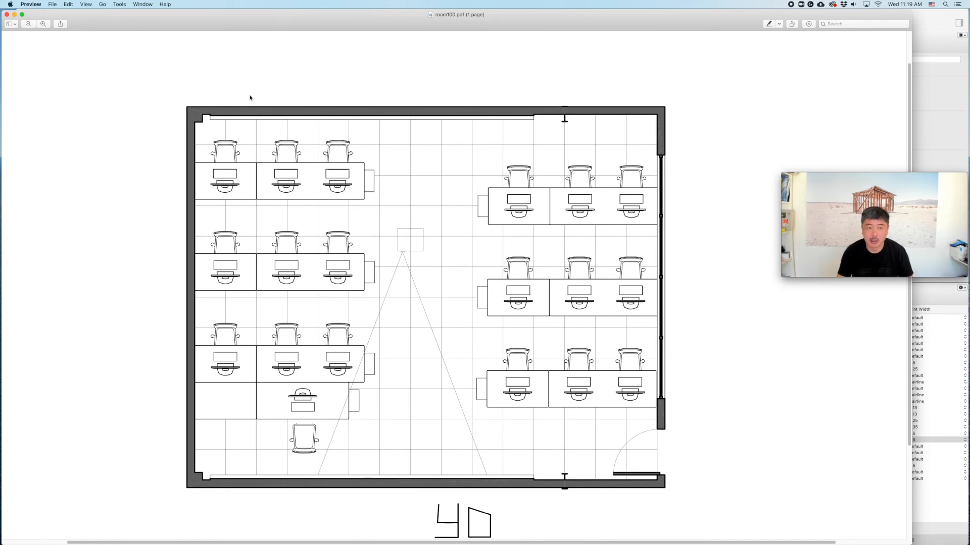
- Close the PDF and, back in Rhinoceros, make L_G_5 the current layer and hide the HATCH layer
left_click(7, 14)
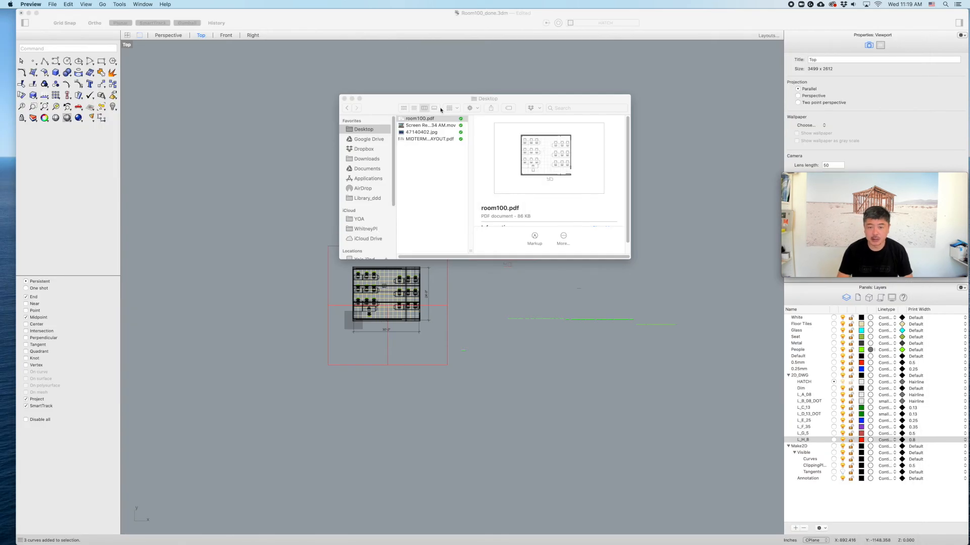
left_click(277, 96)
scroll(569, 218, "up", 5)
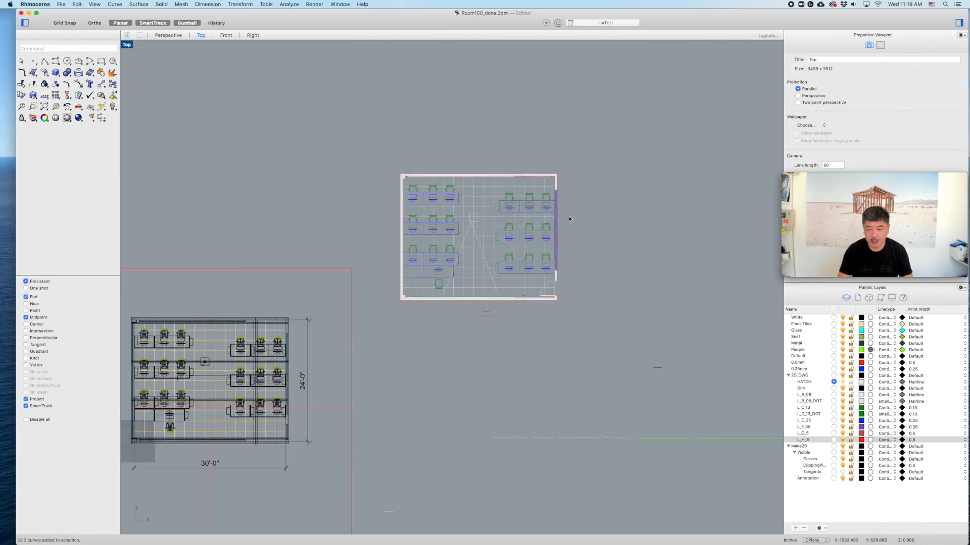
scroll(557, 200, "up", 5)
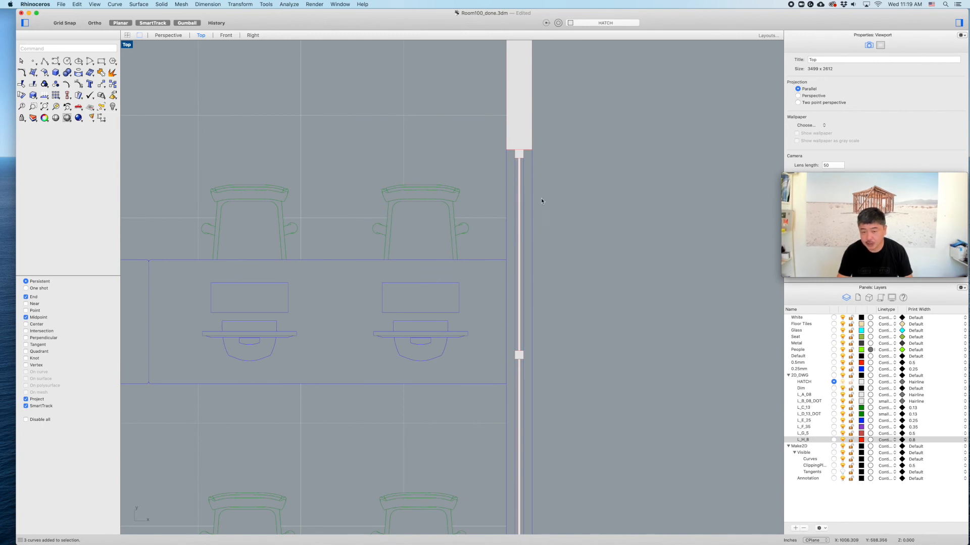
left_click(834, 434)
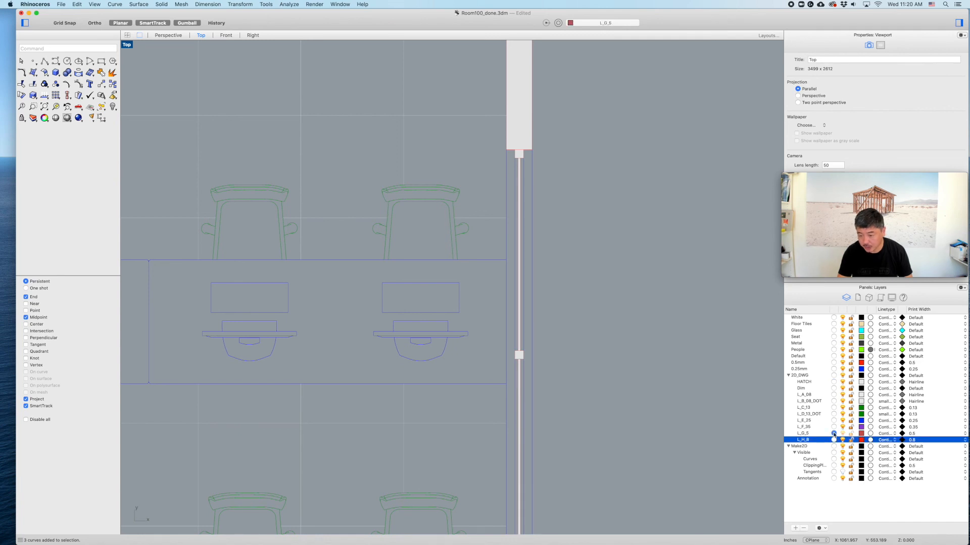
left_click(842, 382)
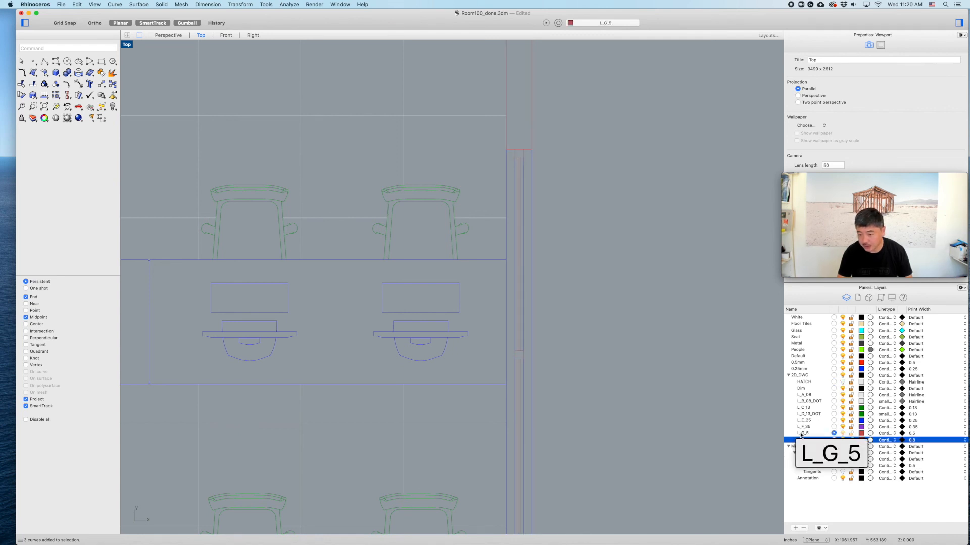
- Move all the window frame and glass curves along the plan's right-hand wall to layer L_C_13
scroll(521, 151, "up", 10)
left_click_drag(545, 158, 490, 215)
scroll(568, 243, "down", 6)
scroll(572, 269, "up", 8)
left_click_drag(575, 267, 535, 320)
scroll(607, 314, "down", 6)
scroll(595, 267, "up", 10)
left_click_drag(596, 268, 547, 310, "shift")
scroll(577, 325, "down", 6)
right_click_drag(579, 299, 584, 142)
right_click_drag(568, 321, 593, 250)
scroll(591, 255, "up", 8)
left_click_drag(592, 254, 552, 305, "shift")
scroll(564, 318, "down", 10)
right_click_drag(563, 340, 561, 228)
scroll(568, 348, "up", 8)
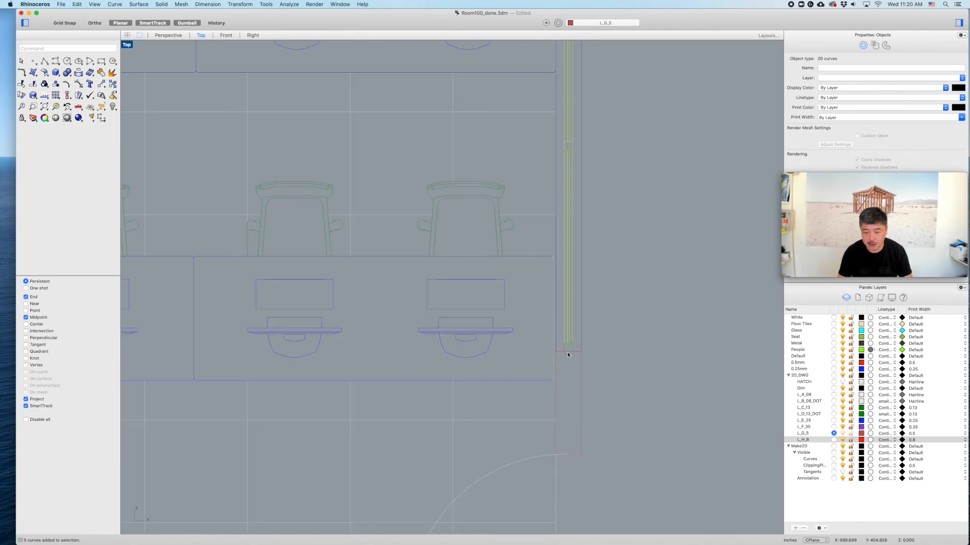
left_click_drag(597, 305, 541, 345, "shift")
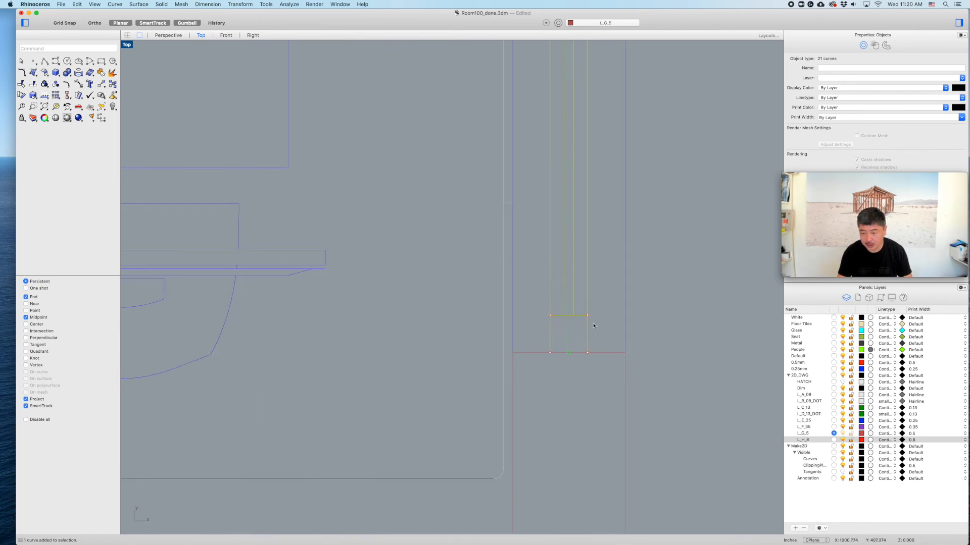
right_click(807, 408)
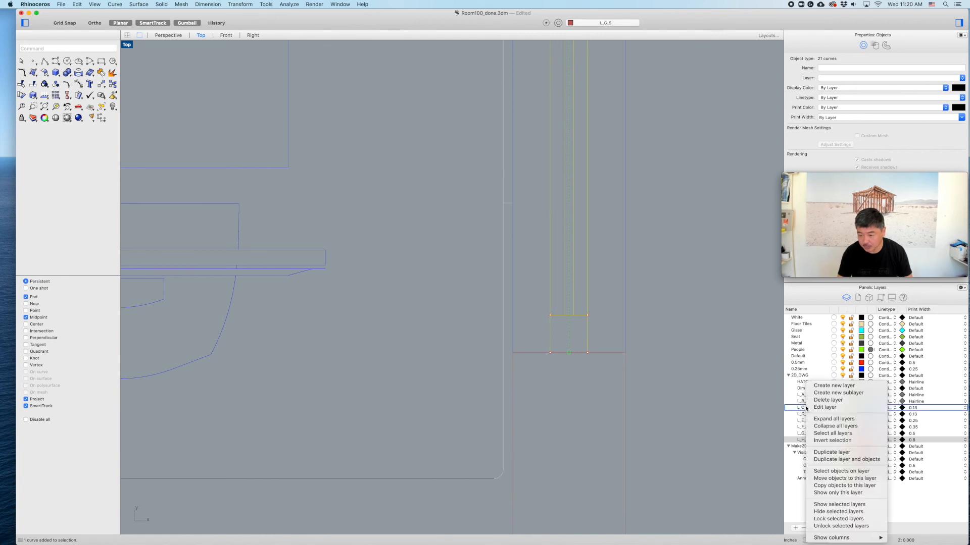
key("Escape")
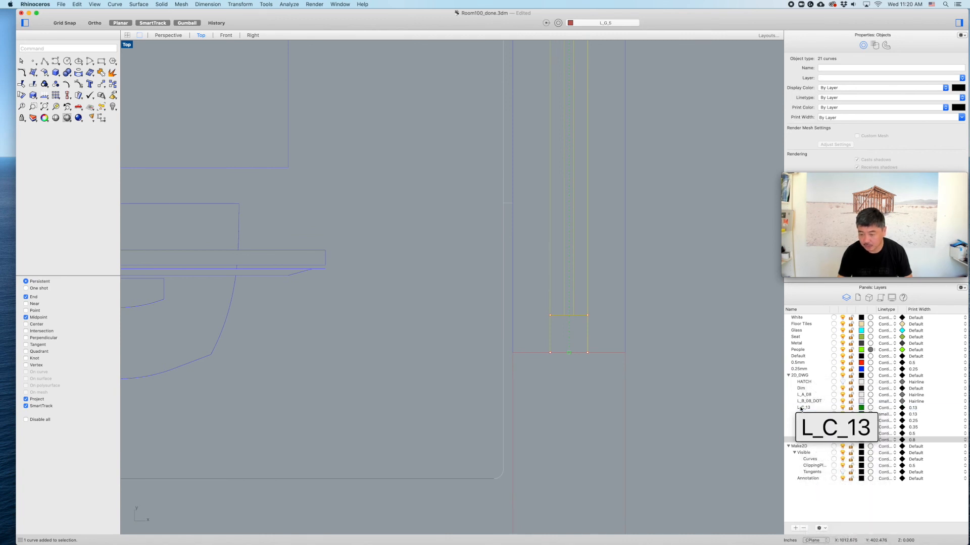
right_click(801, 408)
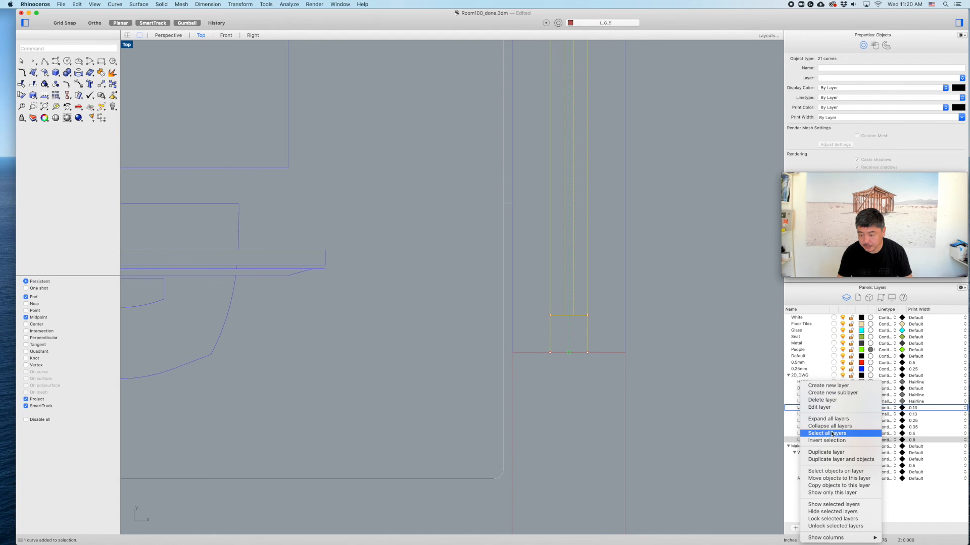
left_click(834, 479)
left_click(669, 381)
- Identify the door swing arc's layer and change the linetype of that layer, L_B_08_DOT, to Dashed
scroll(681, 390, "down", 5)
scroll(681, 395, "down", 3)
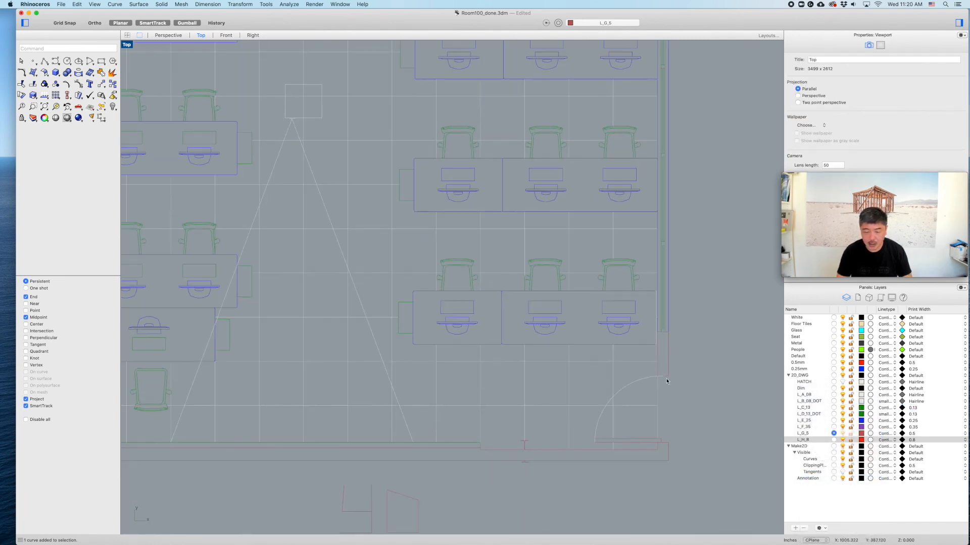
left_click(624, 386)
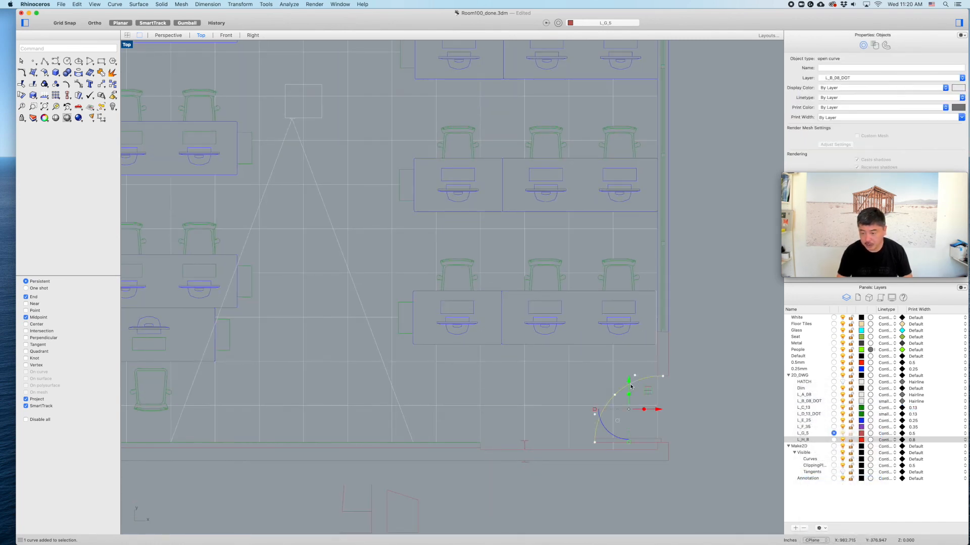
left_click(807, 389)
left_click(815, 402)
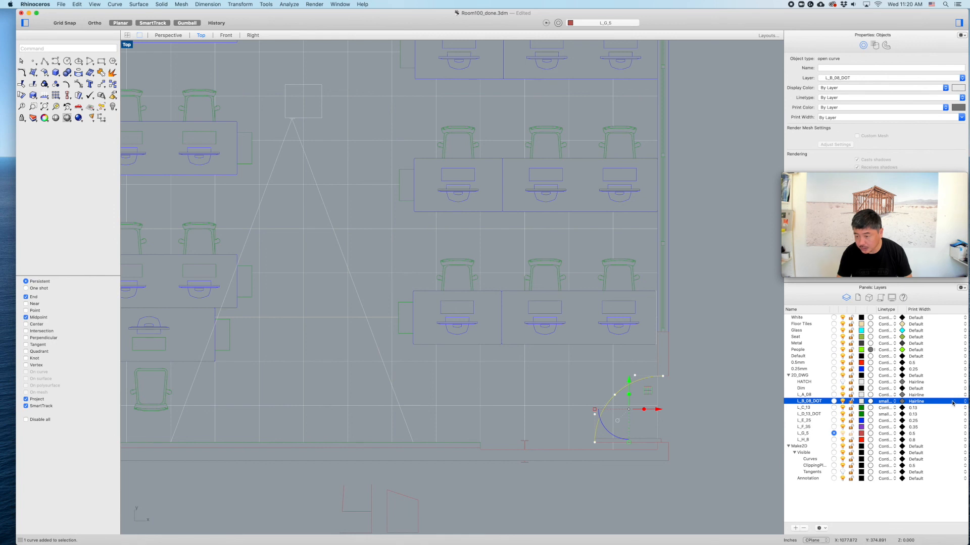
left_click(886, 404)
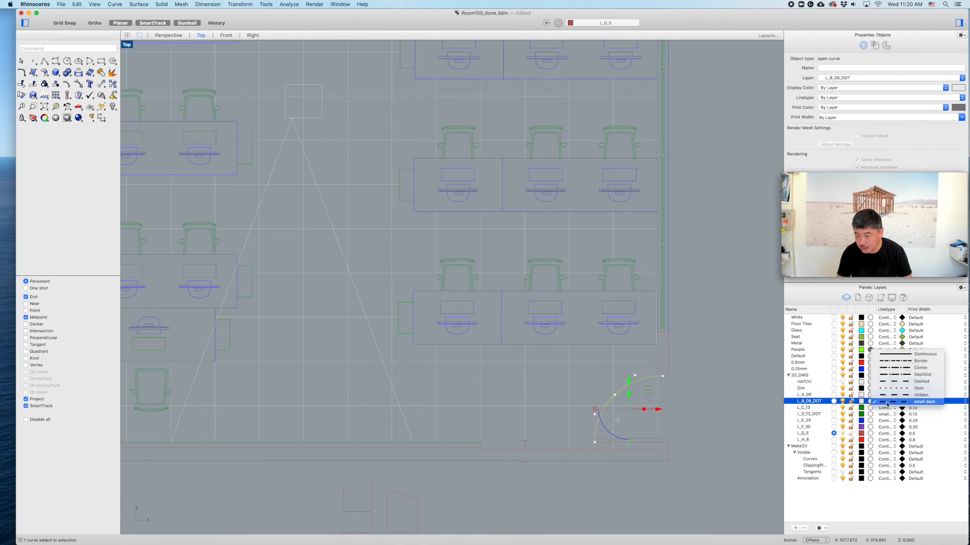
left_click(910, 382)
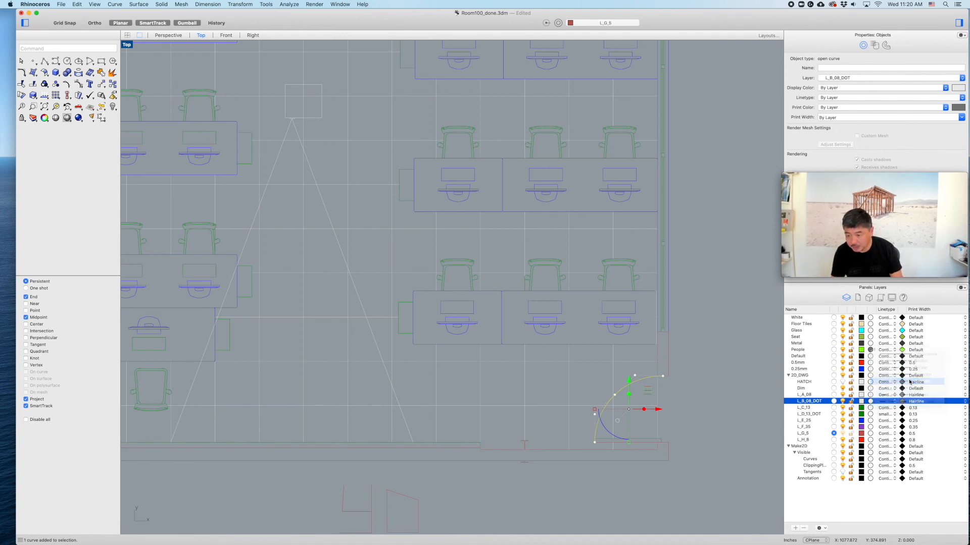
left_click(733, 389)
- Print the plan with the existing Tabloid settings and save it as a PDF named room100b on the Desktop
scroll(447, 316, "down", 3)
key("super+p")
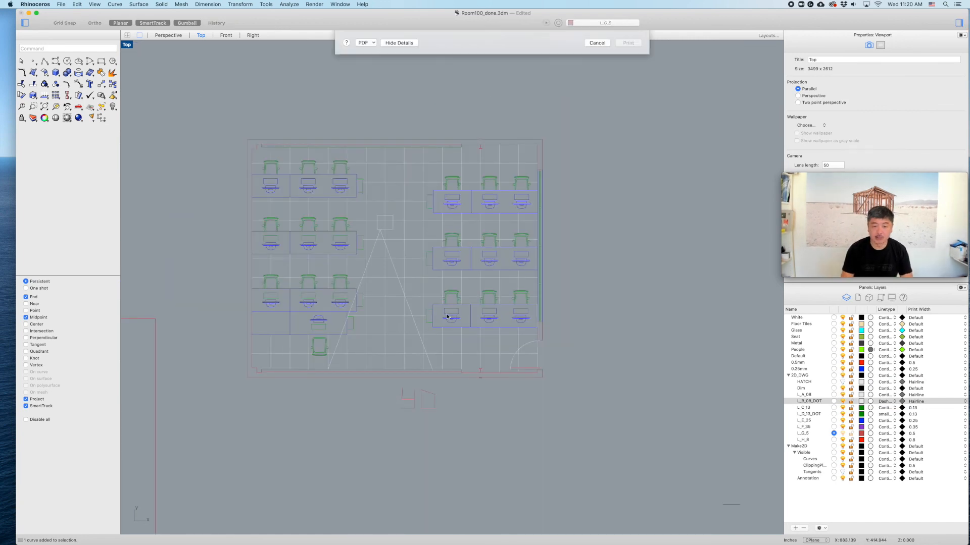
left_click(365, 274)
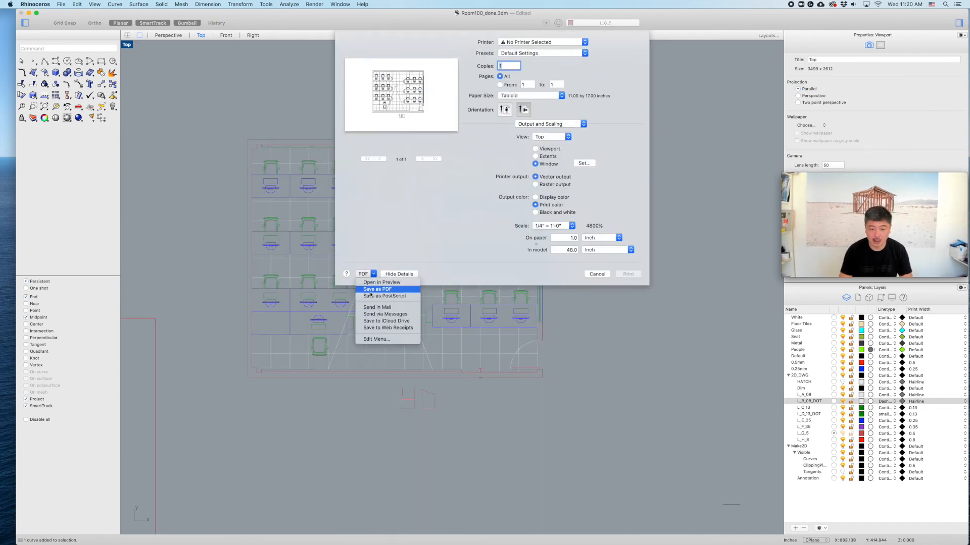
left_click(399, 289)
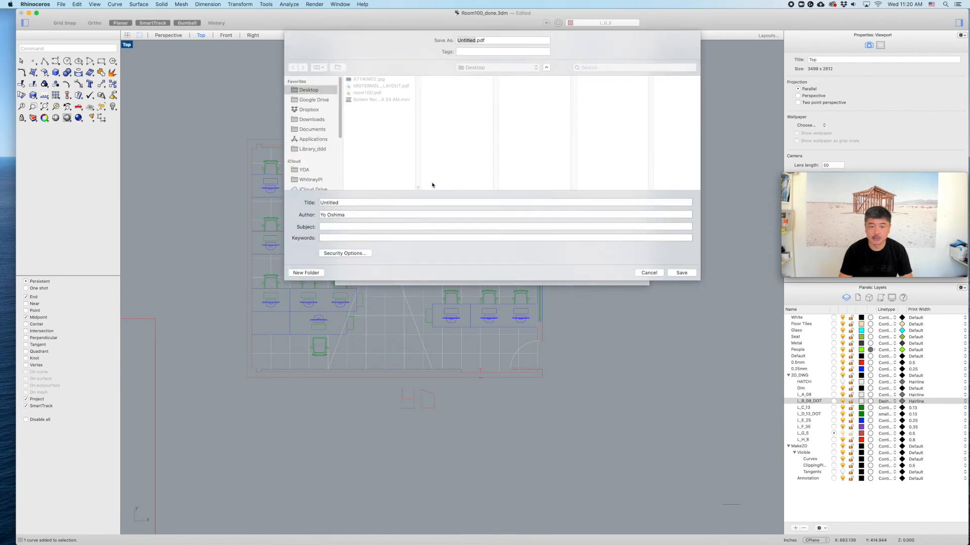
left_click(368, 93)
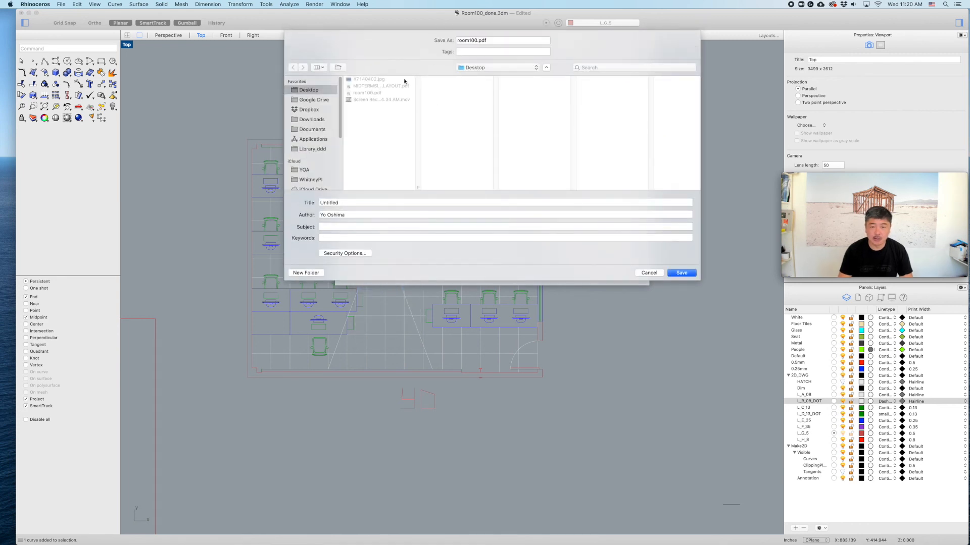
left_click(476, 40)
type("b")
key("Return")
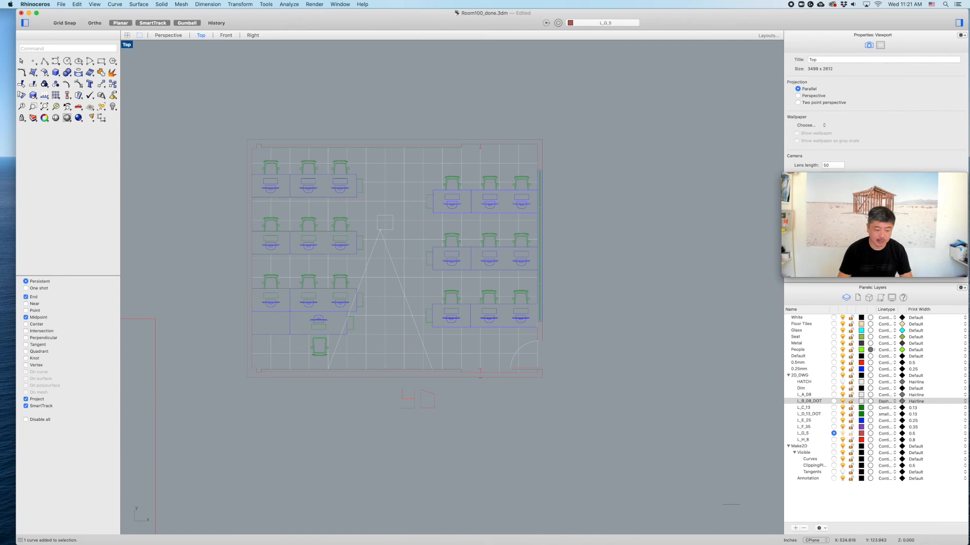
- Open room100b.pdf in Preview and zoom in to examine the line weights of the desks and window wall
left_click(112, 536)
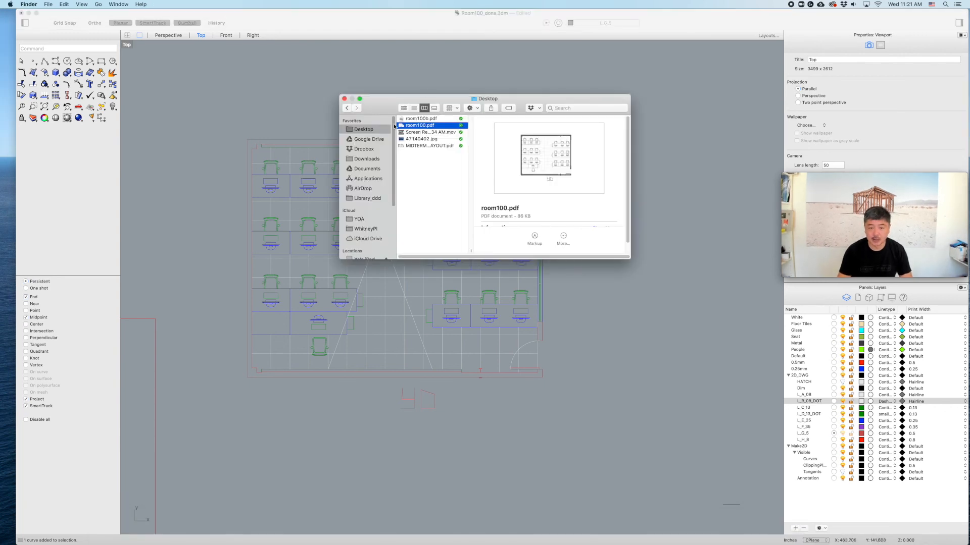
double_click(421, 119)
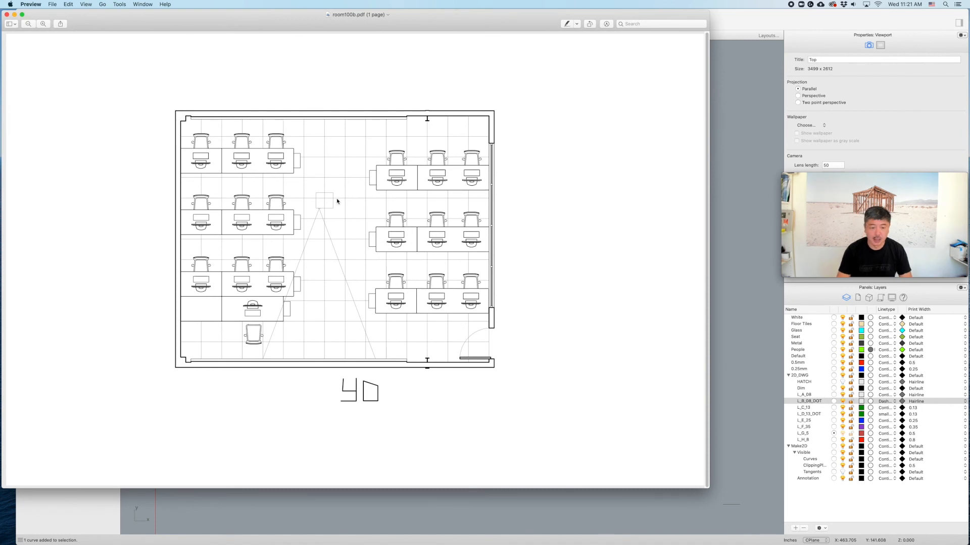
left_click(40, 24)
left_click(40, 24)
left_click(40, 24)
left_click(40, 24)
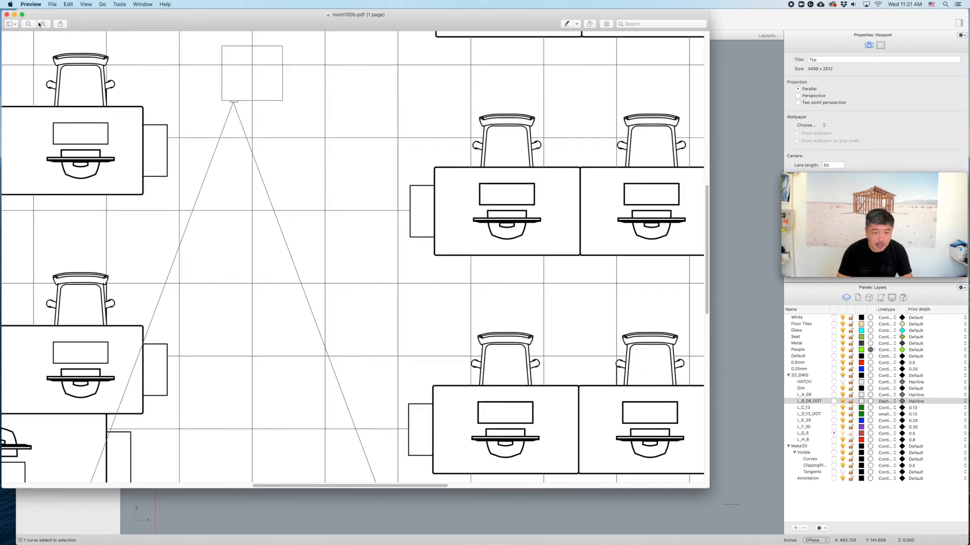
left_click(40, 24)
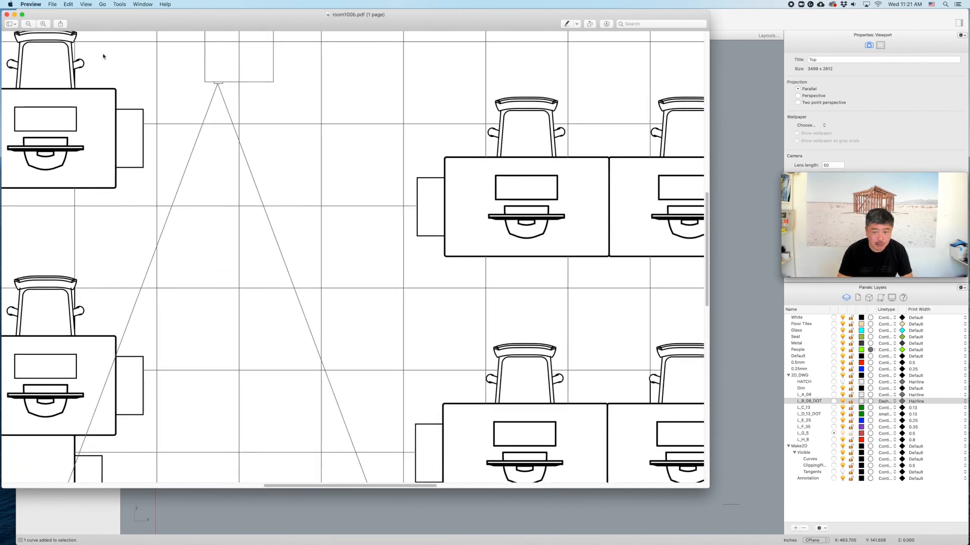
scroll(384, 184, "right", 5)
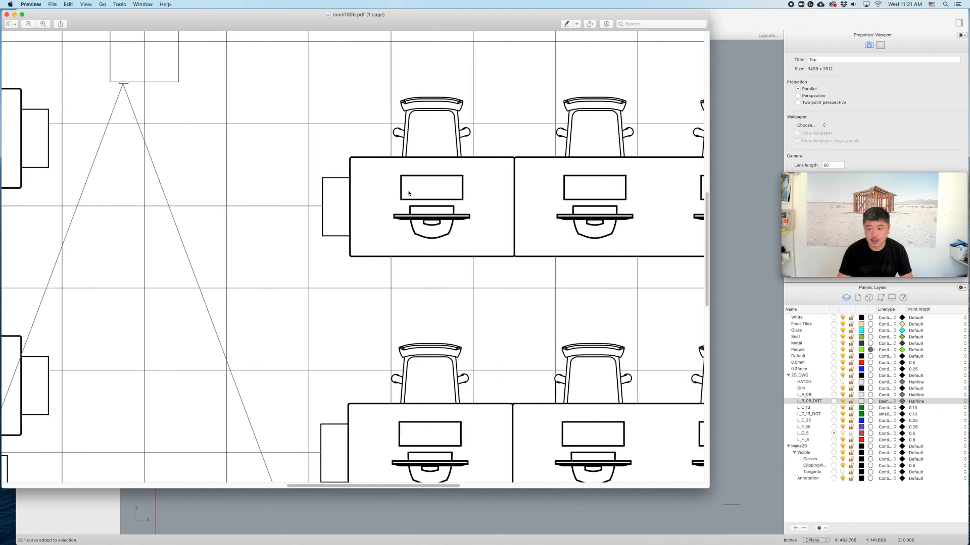
scroll(412, 191, "right", 7)
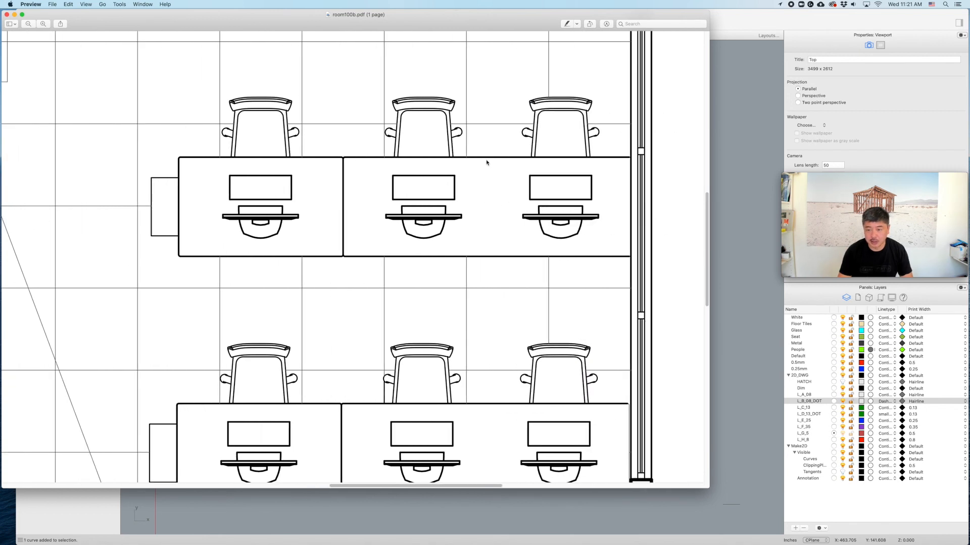
scroll(626, 167, "right", 1)
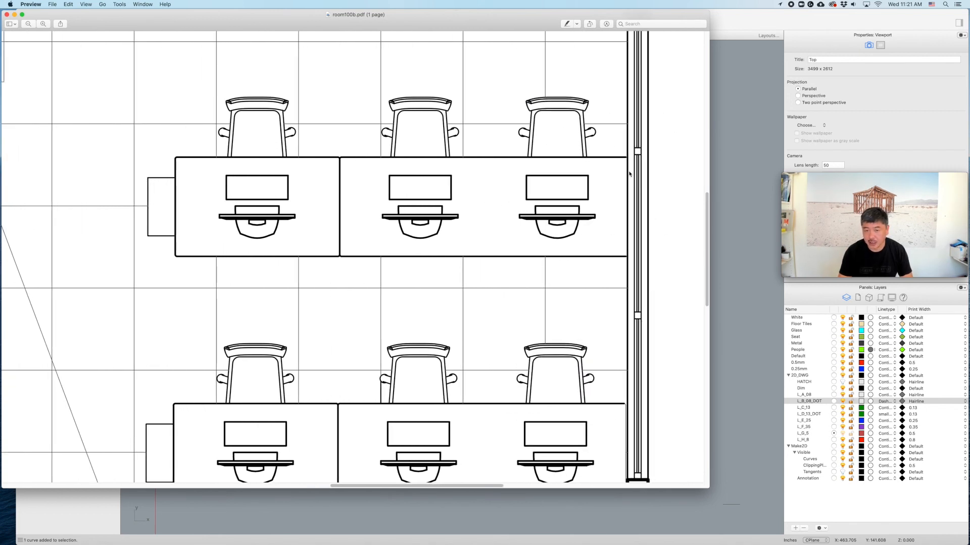
- Close the PDF and, back in Rhinoceros, turn the HATCH layer on
left_click(6, 14)
left_click(684, 277)
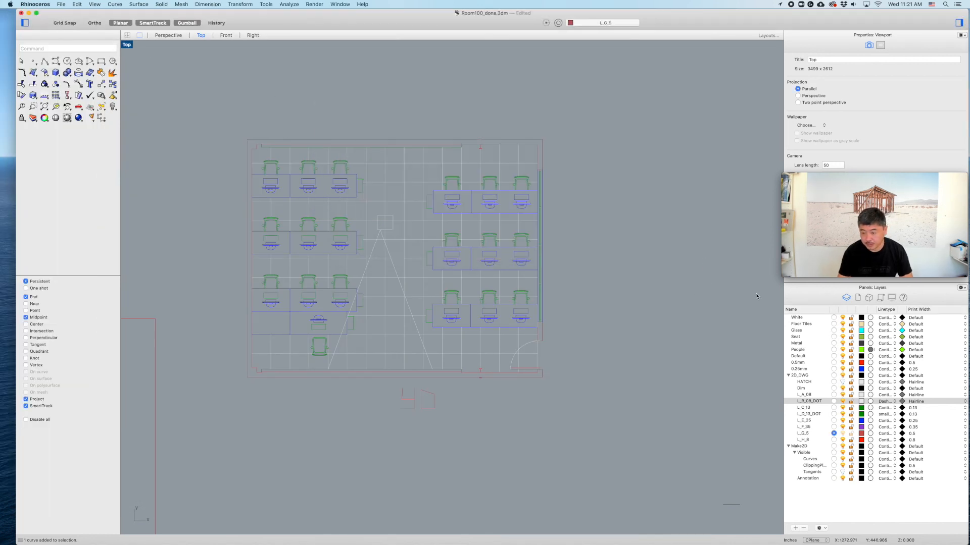
left_click(842, 382)
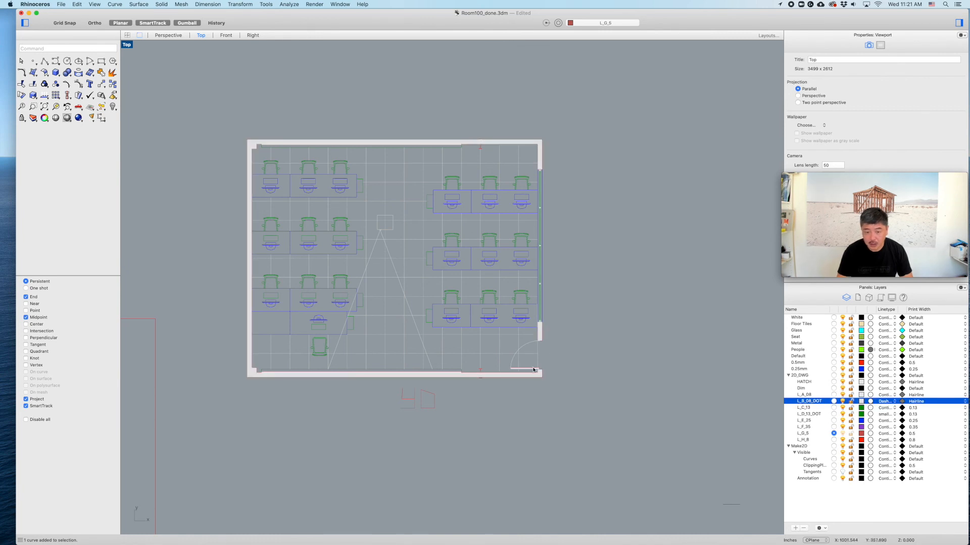
- Select the door swing arc and try the Dots linetype on its layer, L_B_08_DOT
scroll(521, 365, "up", 3)
scroll(520, 365, "up", 2)
left_click(525, 305)
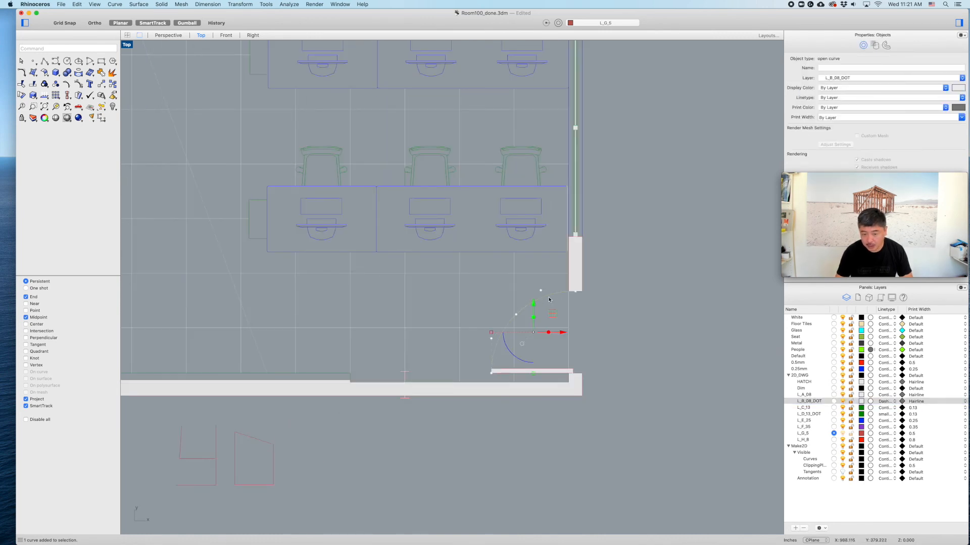
scroll(550, 289, "up", 5)
scroll(550, 288, "up", 2)
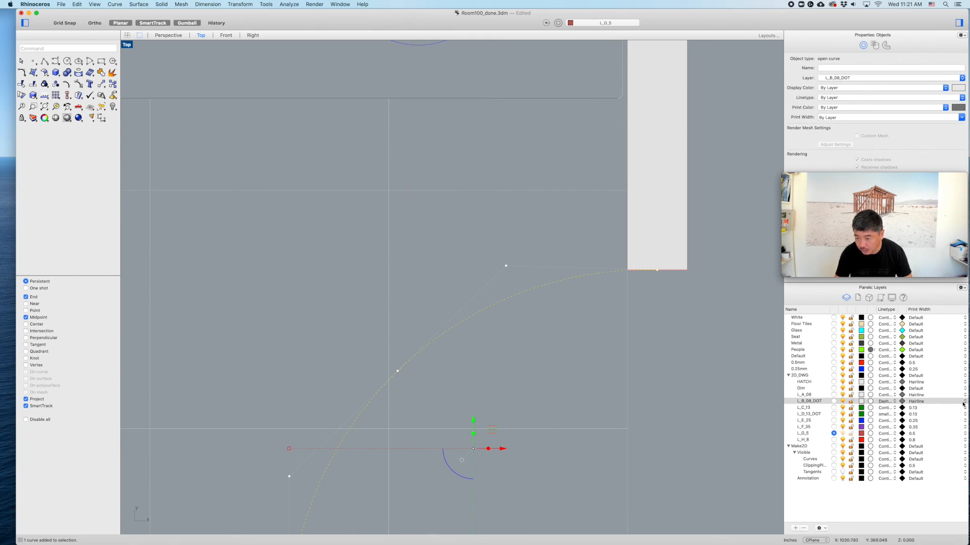
left_click(883, 402)
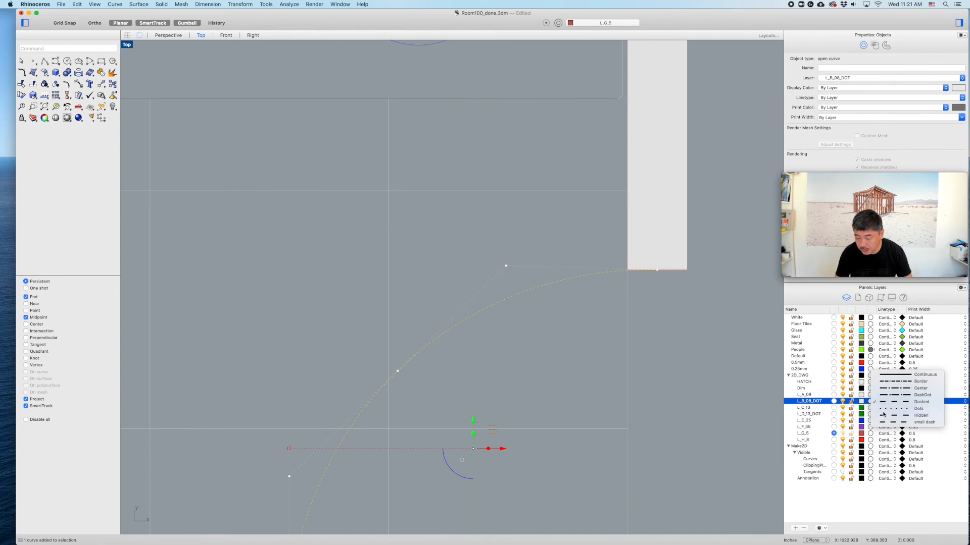
left_click(885, 409)
scroll(487, 309, "up", 3)
scroll(487, 309, "up", 2)
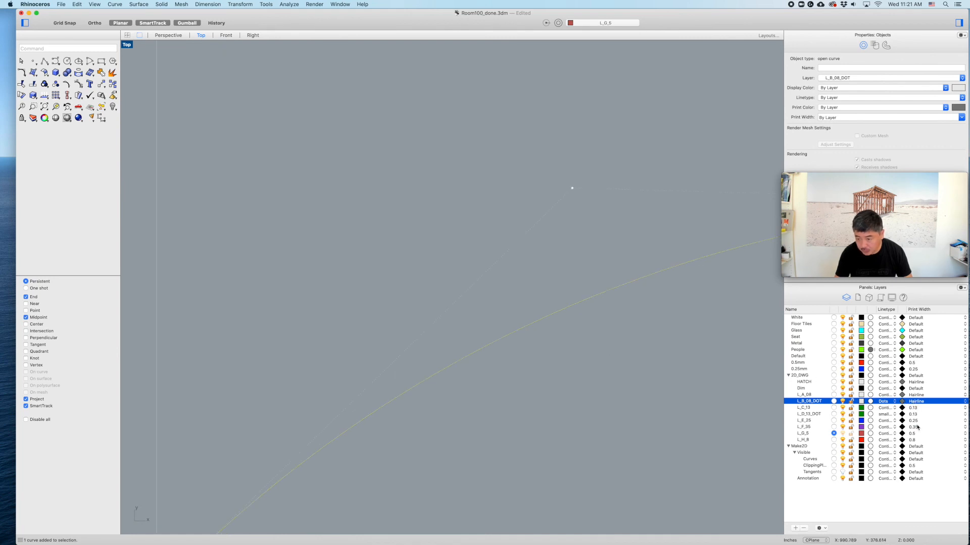
- Compare the Hidden and small dash linetypes on layer L_B_08_DOT, settle on Hidden, and deselect the door swing arc
left_click(885, 402)
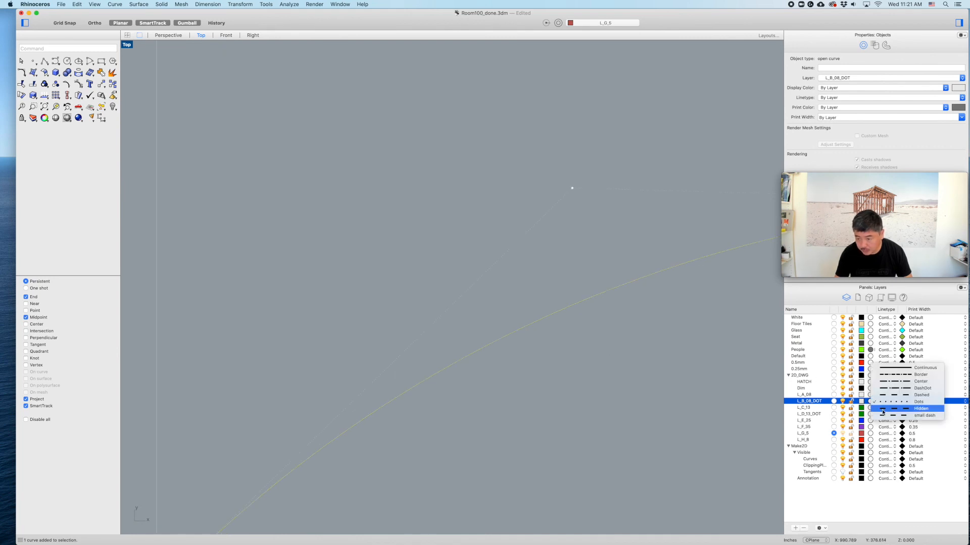
left_click(883, 413)
left_click(887, 403)
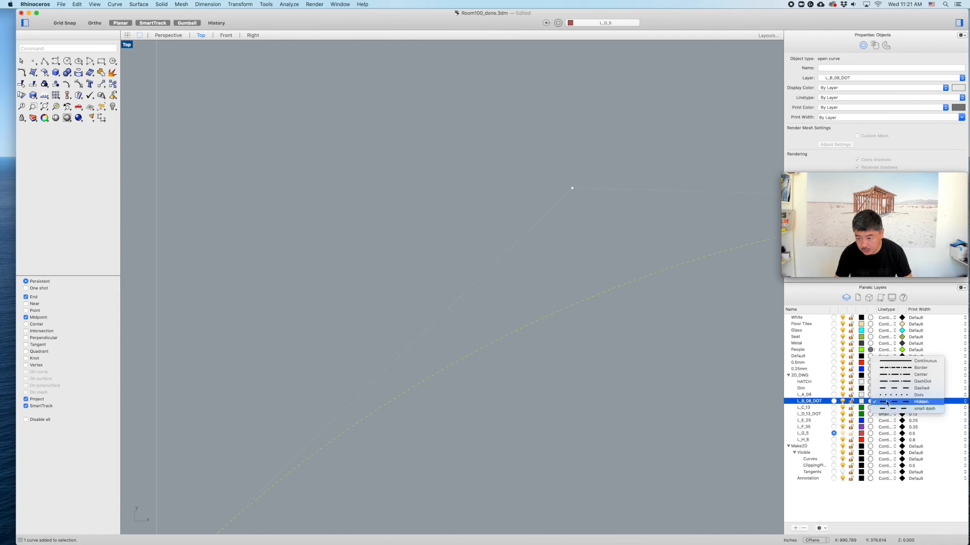
left_click(886, 412)
left_click(886, 402)
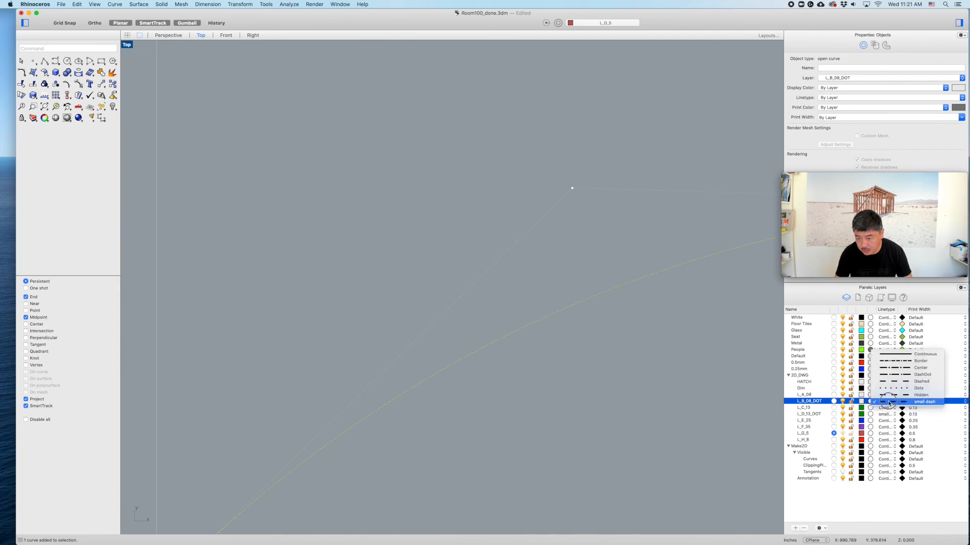
left_click(886, 394)
left_click(652, 376)
scroll(647, 377, "down", 5)
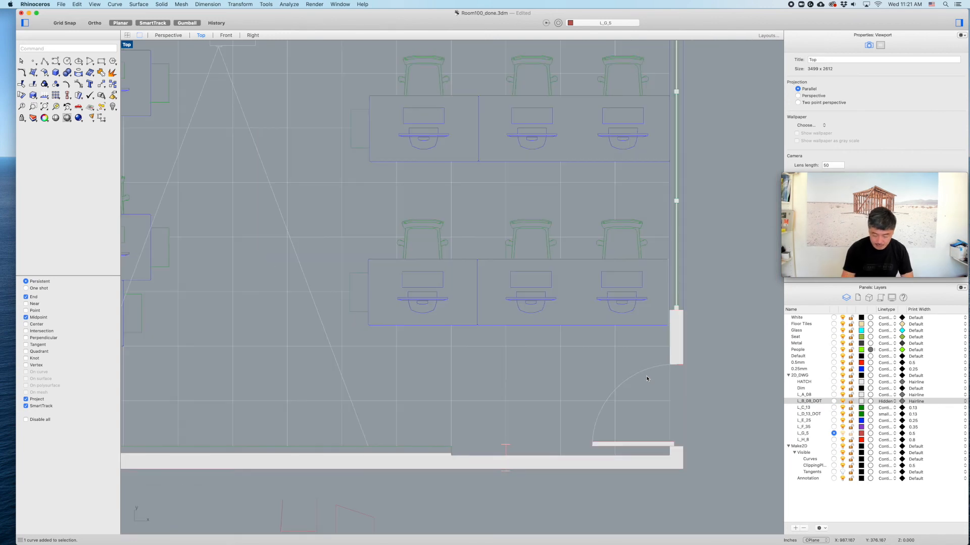
- Print the Top view with the existing Tabloid settings and save it as a PDF named room100c on the Desktop
key("super+p")
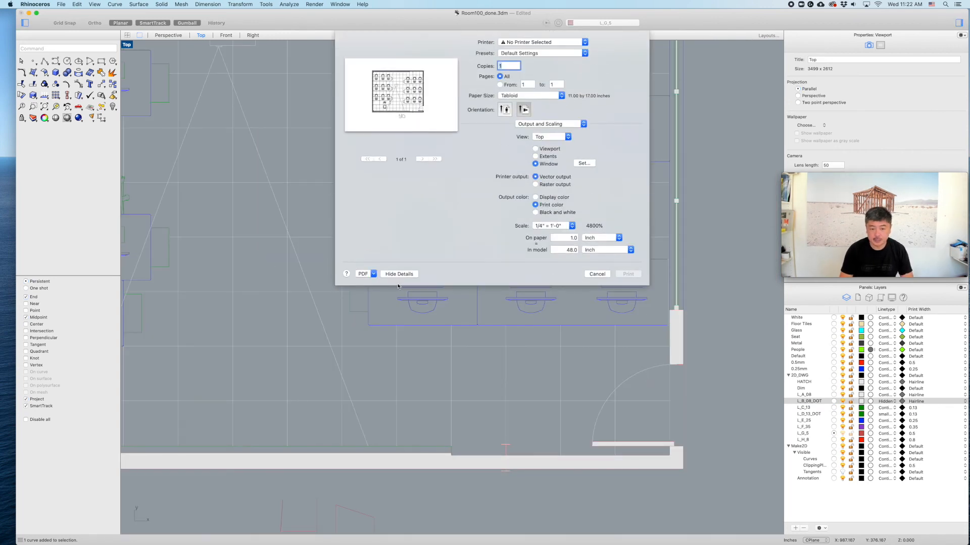
left_click(364, 274)
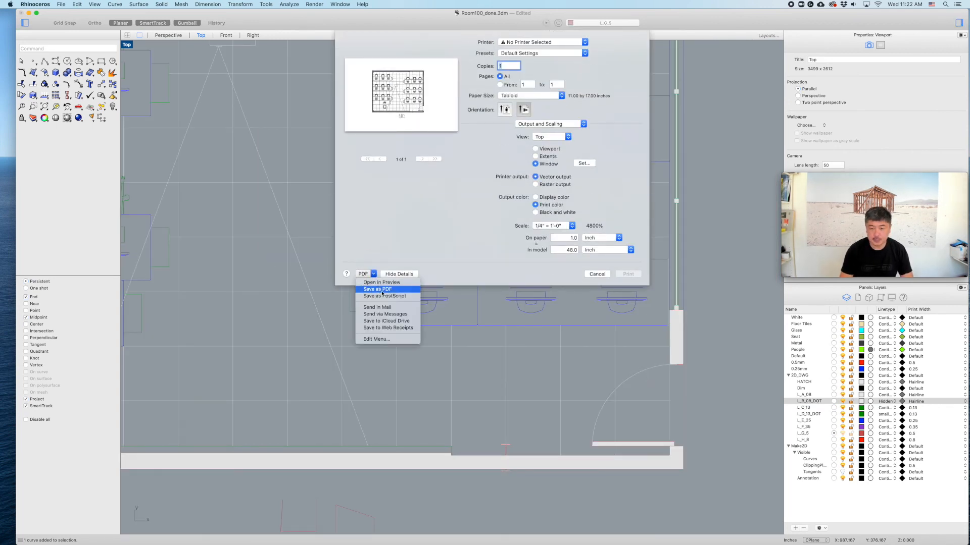
left_click(382, 291)
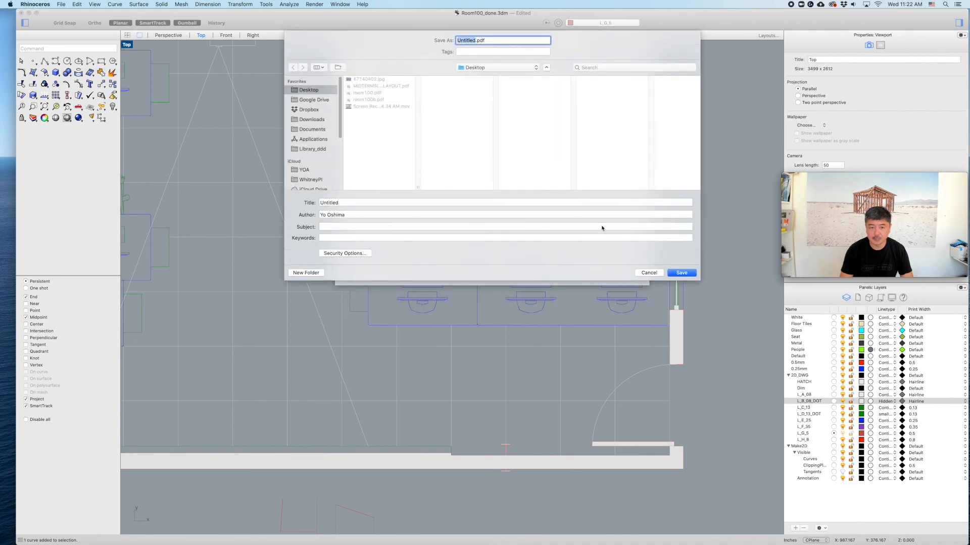
left_click(371, 93)
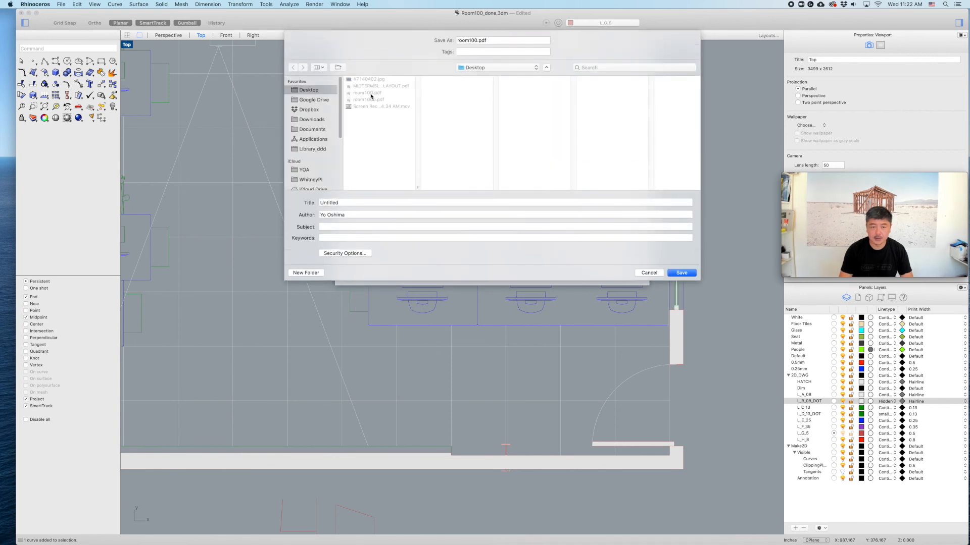
left_click(478, 40)
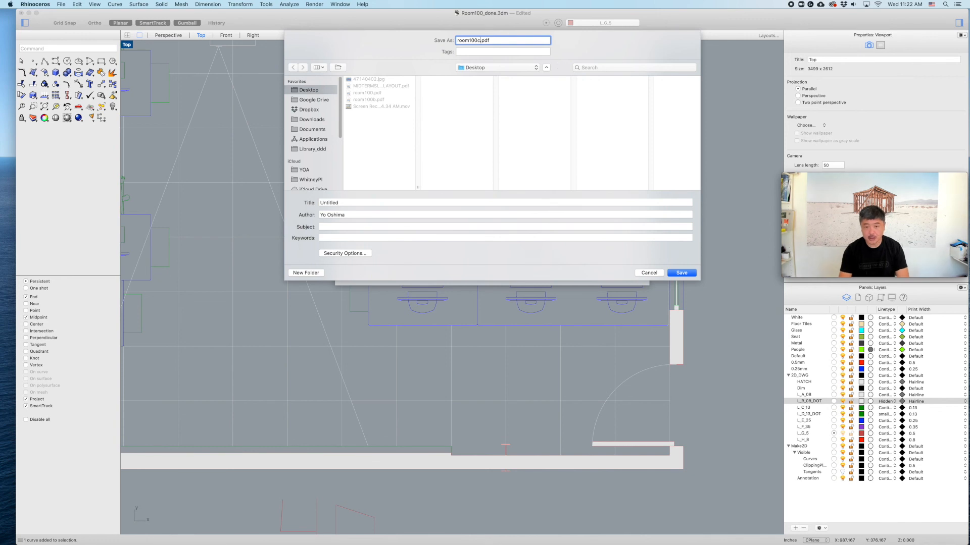
key("Return")
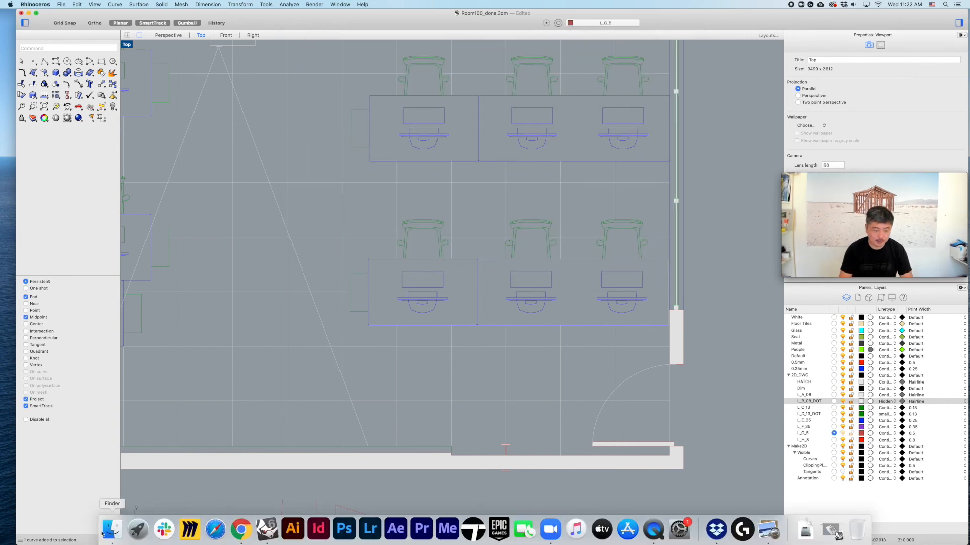
- Open room100c.pdf from the Desktop in Preview and examine the line weights of the desks and floor grid up close and across the whole plan
left_click(115, 528)
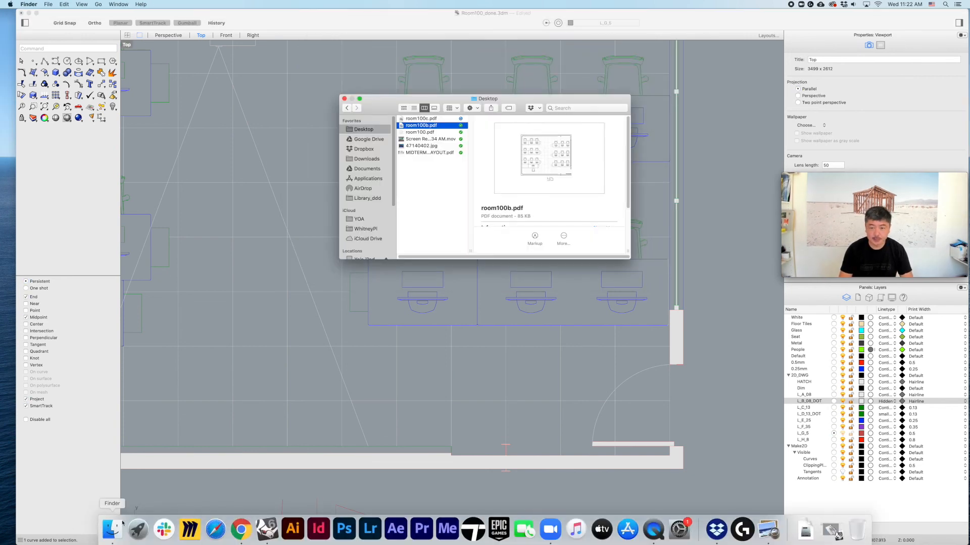
double_click(428, 119)
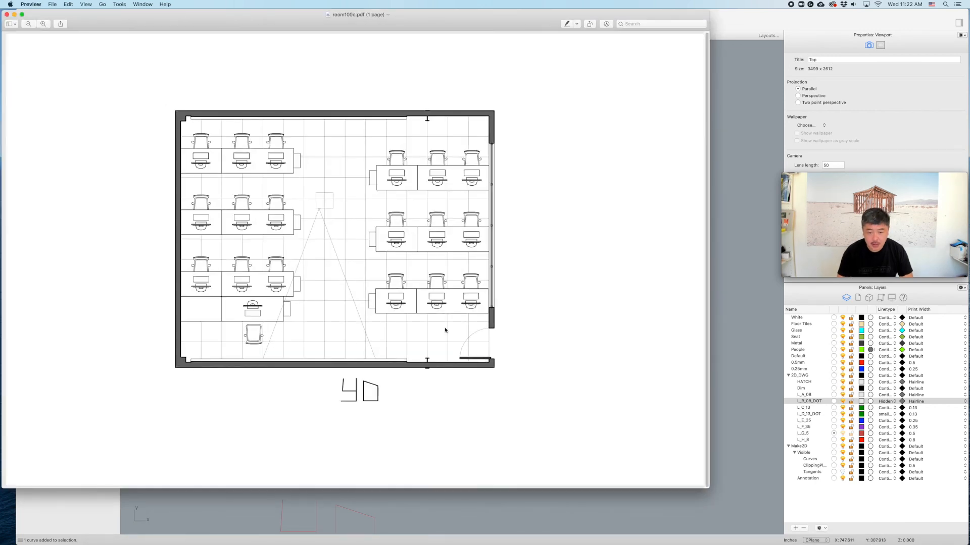
left_click(43, 24)
left_click(43, 25)
left_click(43, 24)
left_click(43, 25)
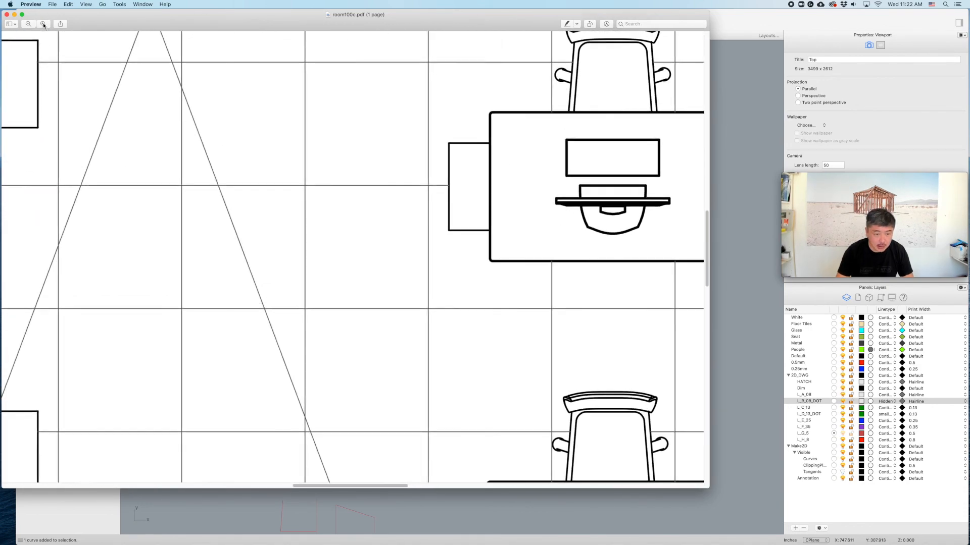
left_click(44, 24)
left_click(27, 25)
left_click(27, 24)
left_click(27, 24)
left_click(27, 24)
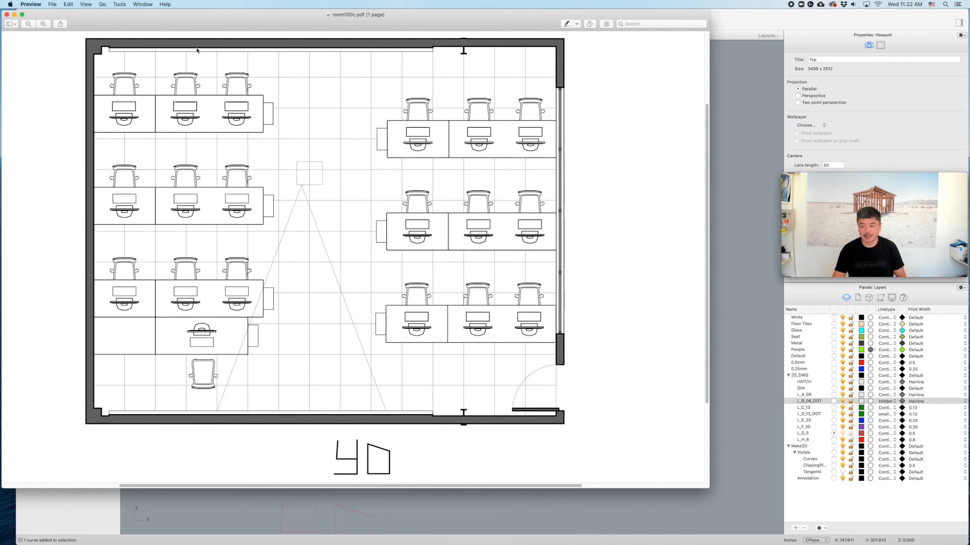
left_click(812, 210)
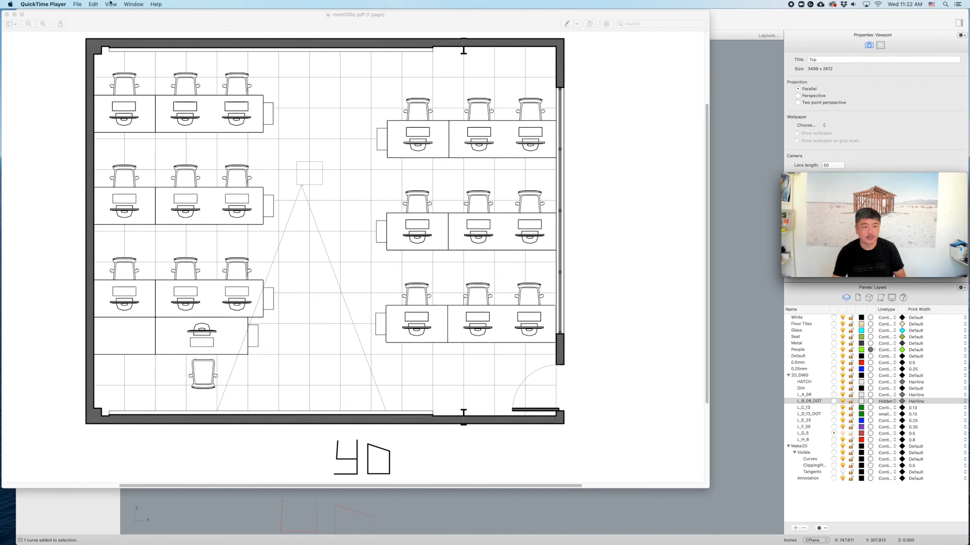
left_click(74, 4)
left_click(101, 30)
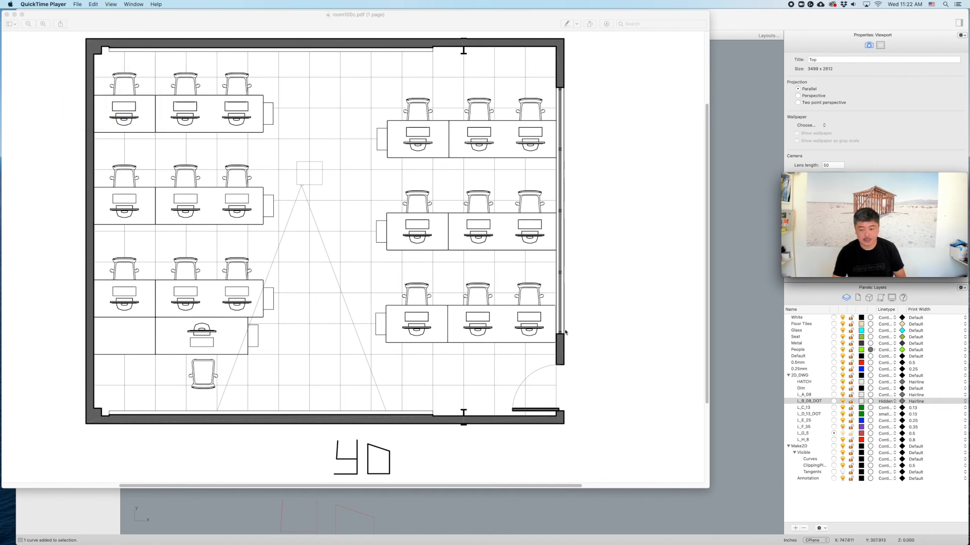